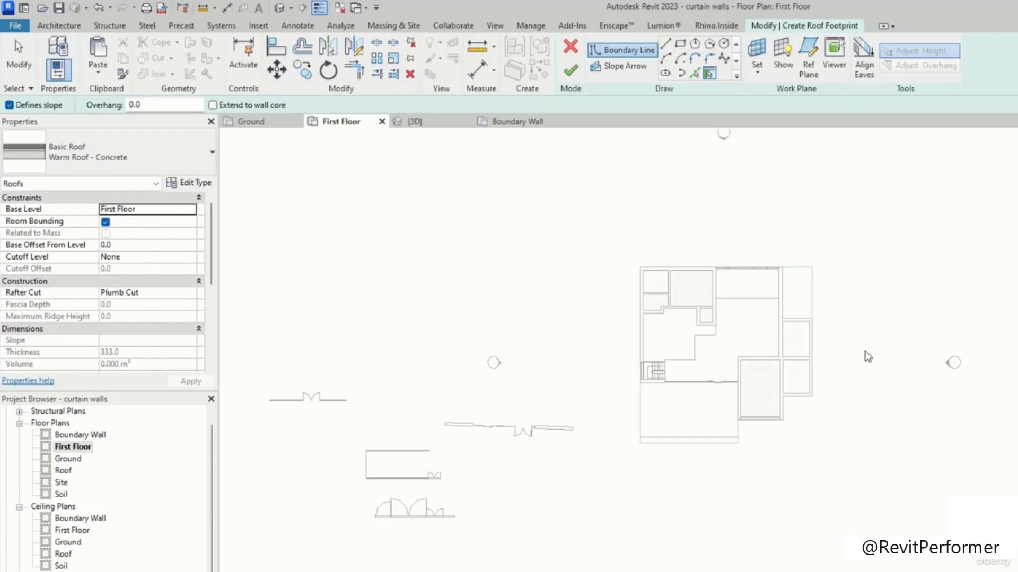
Step: Sketch a rectangular roof footprint about 5900 by 6000 mm on the open area below the building plan, with sloped edges
middle_click_drag(663, 404, 434, 329)
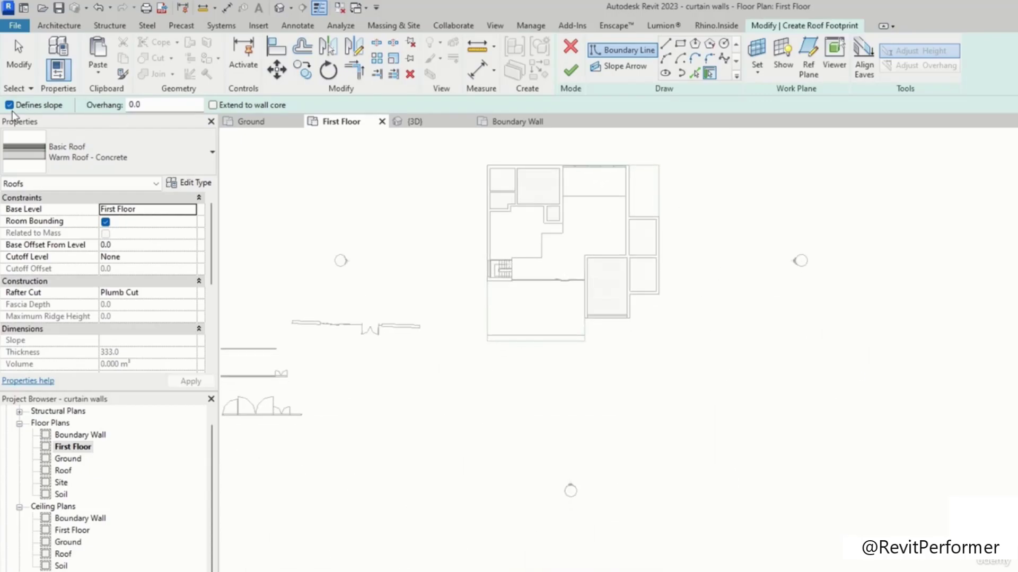
left_click(685, 50)
scroll(544, 368, "up", 5)
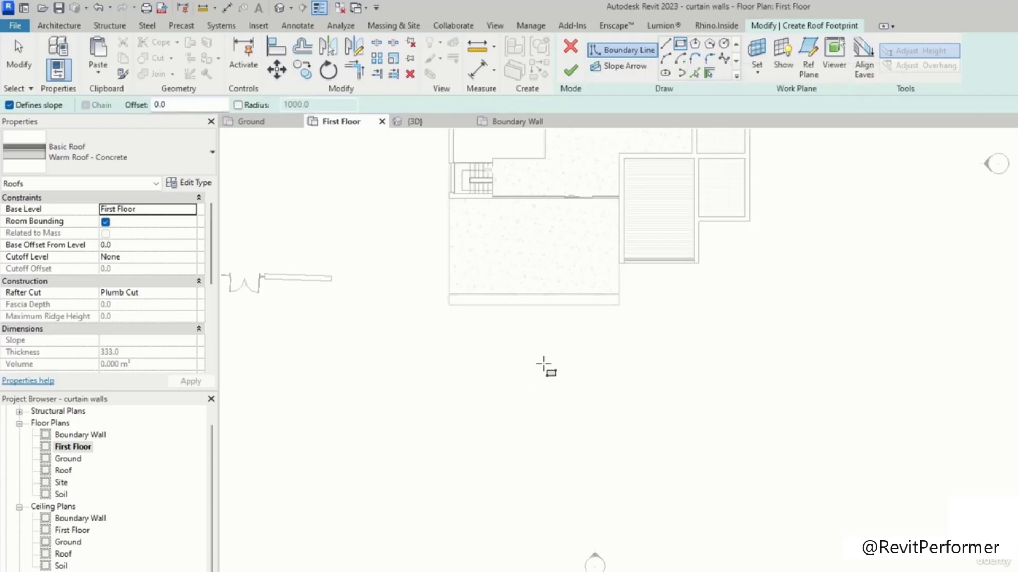
left_click(447, 337)
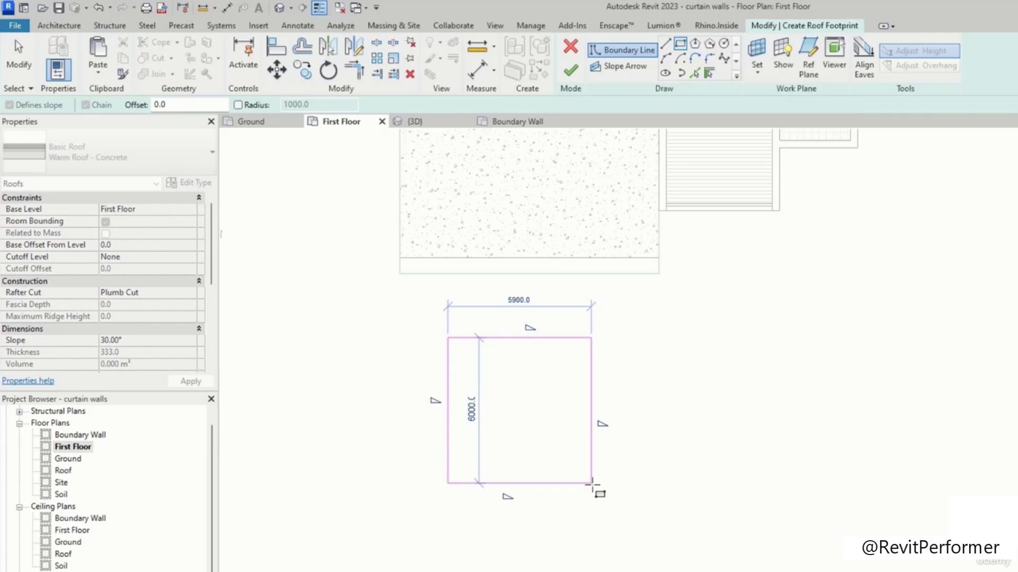
left_click(592, 483)
key("Escape")
key("Escape")
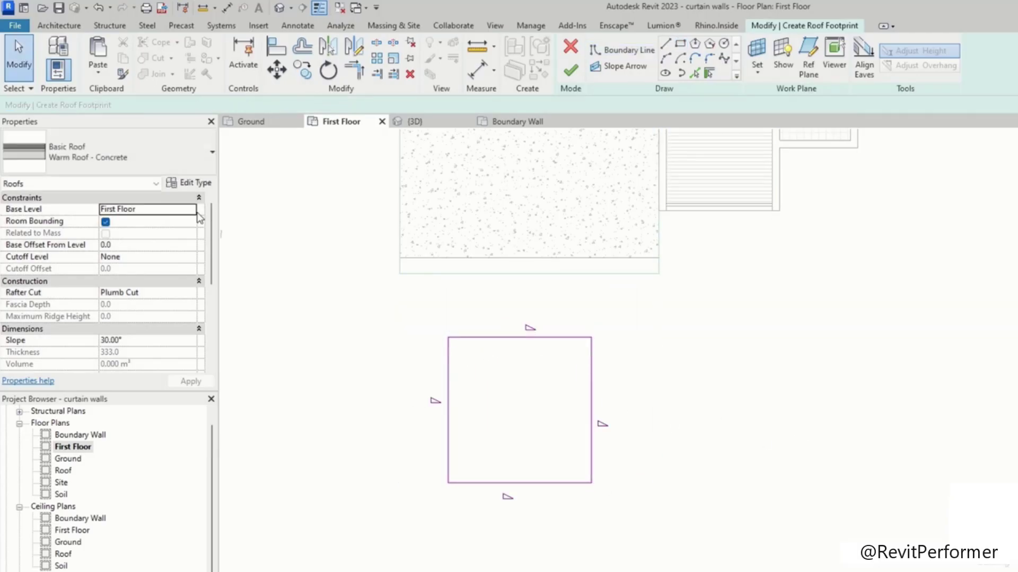
Step: Set the roof's base level to Roof and finish the footprint
left_click(195, 212)
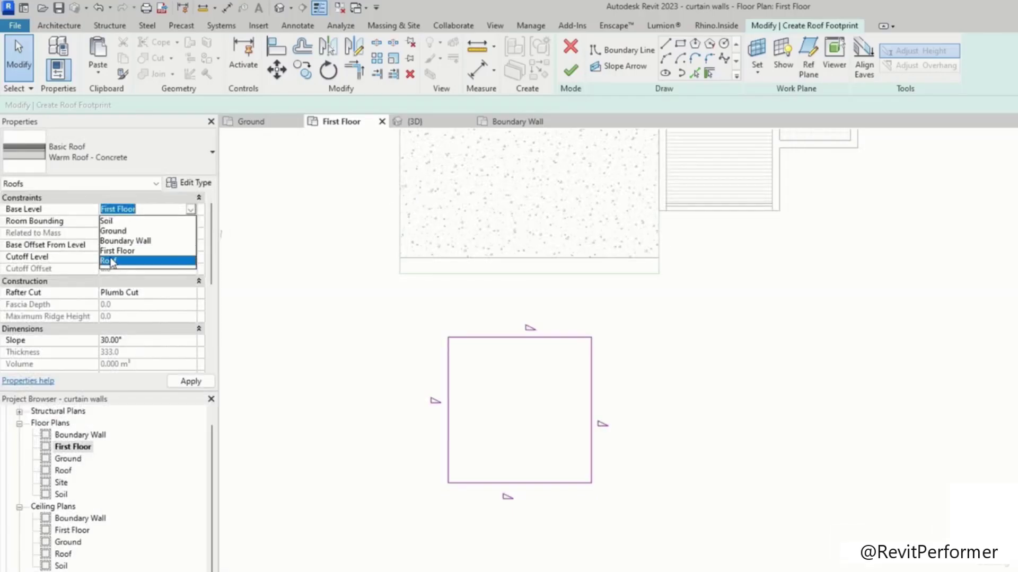
left_click(112, 261)
left_click(570, 71)
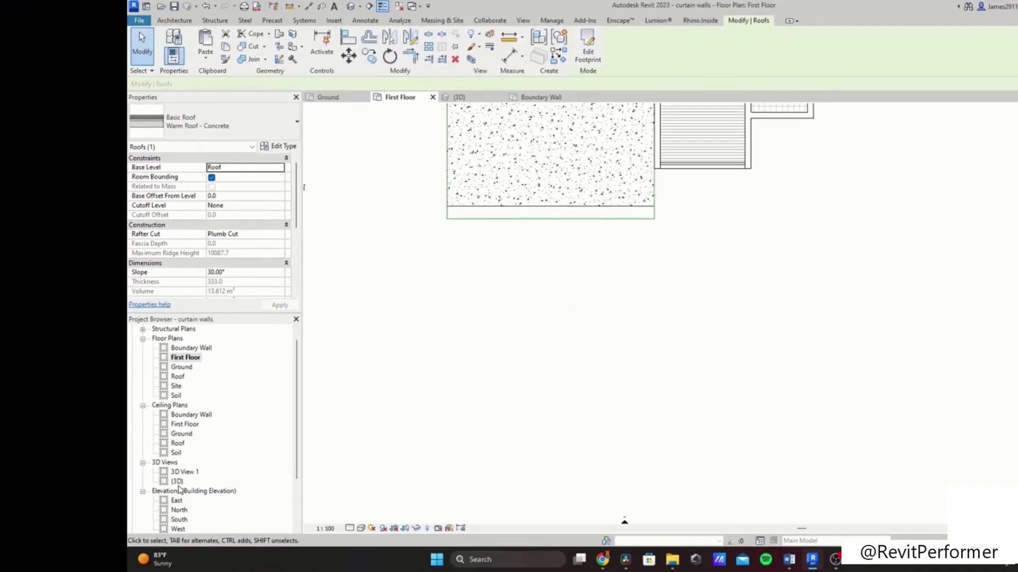
Step: Open the {3D} view and examine the new roof's shape from several sides
double_click(177, 482)
scroll(613, 413, "down", 3)
middle_click_drag(613, 414, 718, 379, "shift")
scroll(694, 322, "up", 6)
left_click(917, 410)
middle_click_drag(917, 411, 716, 477, "shift")
scroll(651, 399, "down", 1)
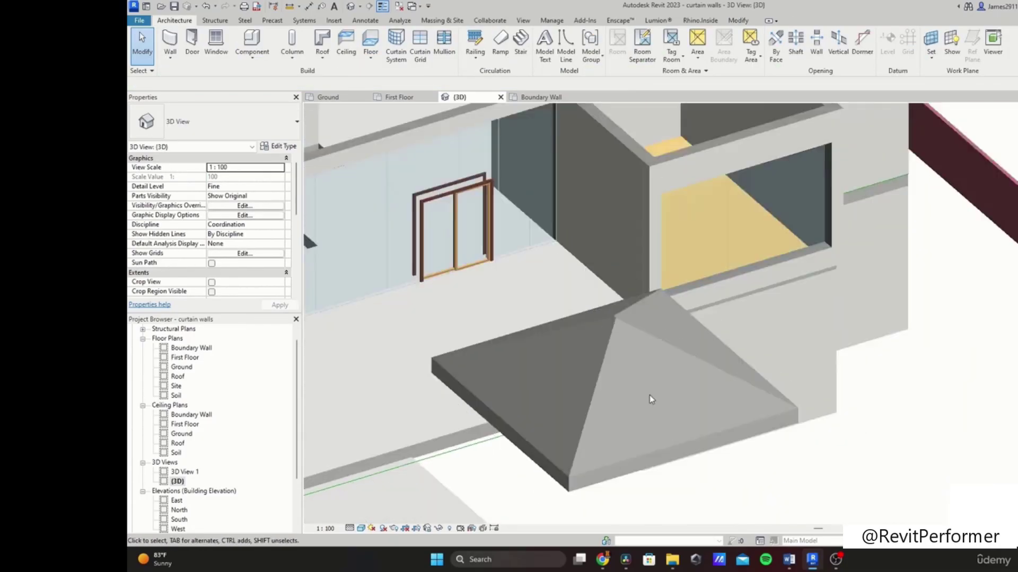
scroll(651, 400, "down", 4)
Step: Edit the roof footprint so one of its 5900 mm edges no longer defines a slope, and finish the edit
left_click(654, 422)
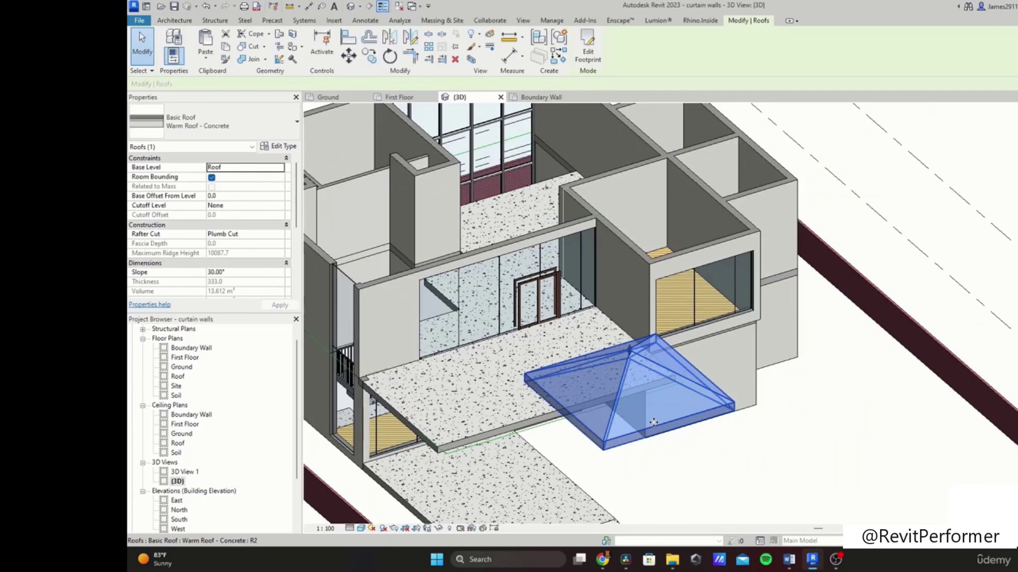
double_click(654, 422)
scroll(666, 424, "up", 3)
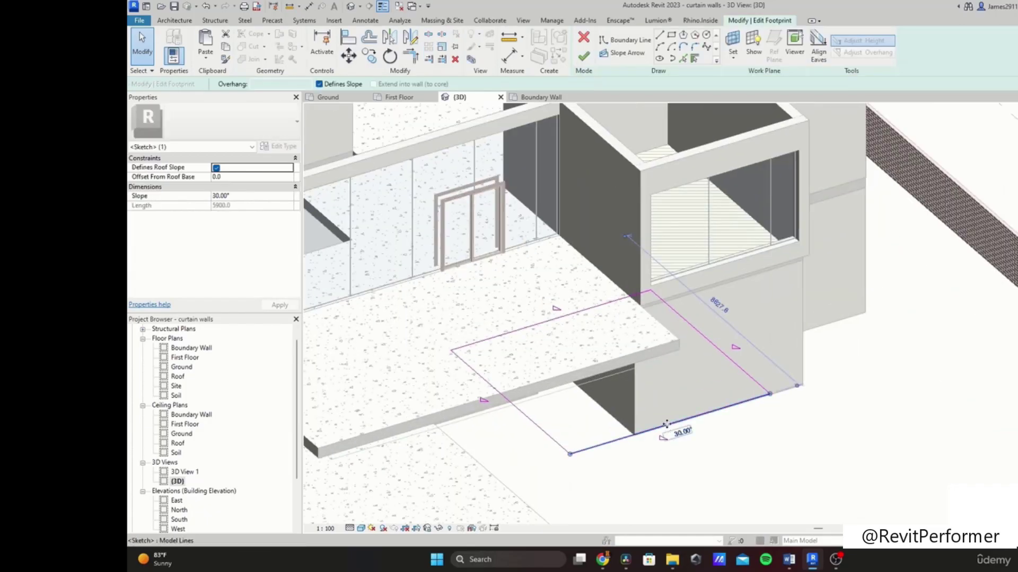
left_click(324, 84)
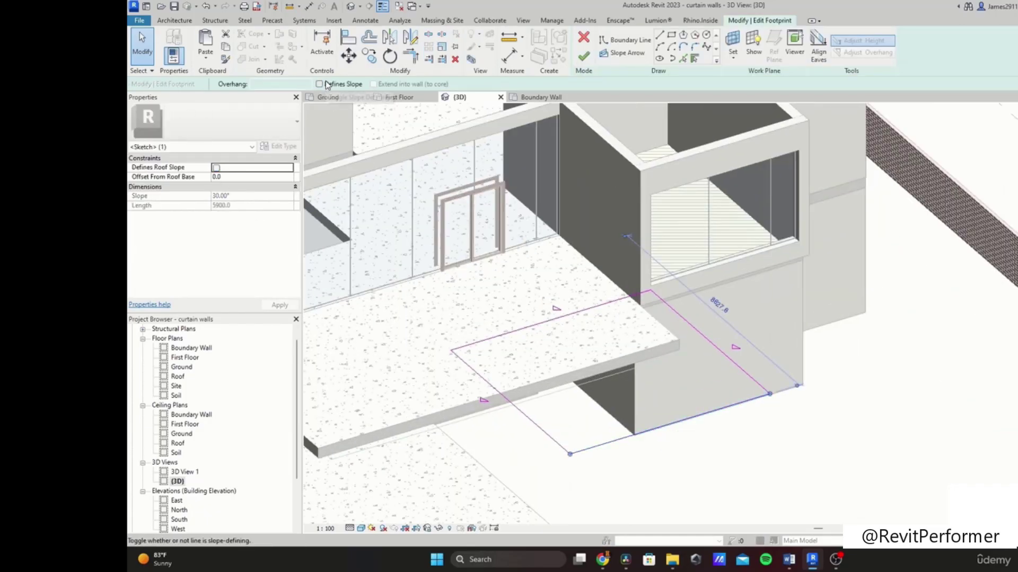
left_click(583, 57)
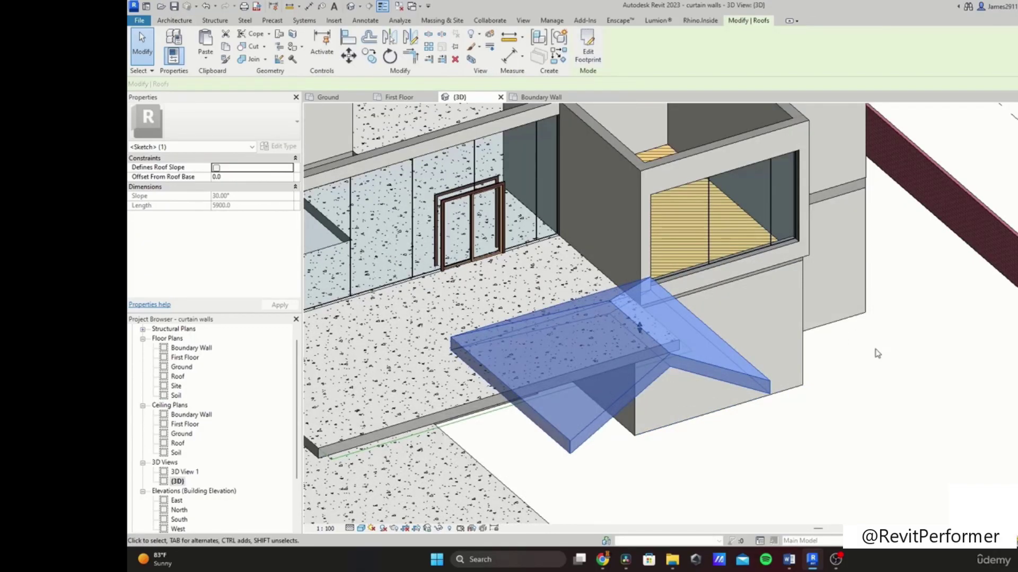
Step: Remove the slope definition from the roof's opposite footprint edge as well and finish the edit to form a gable roof
middle_click_drag(839, 389, 701, 390, "shift")
left_click(726, 355)
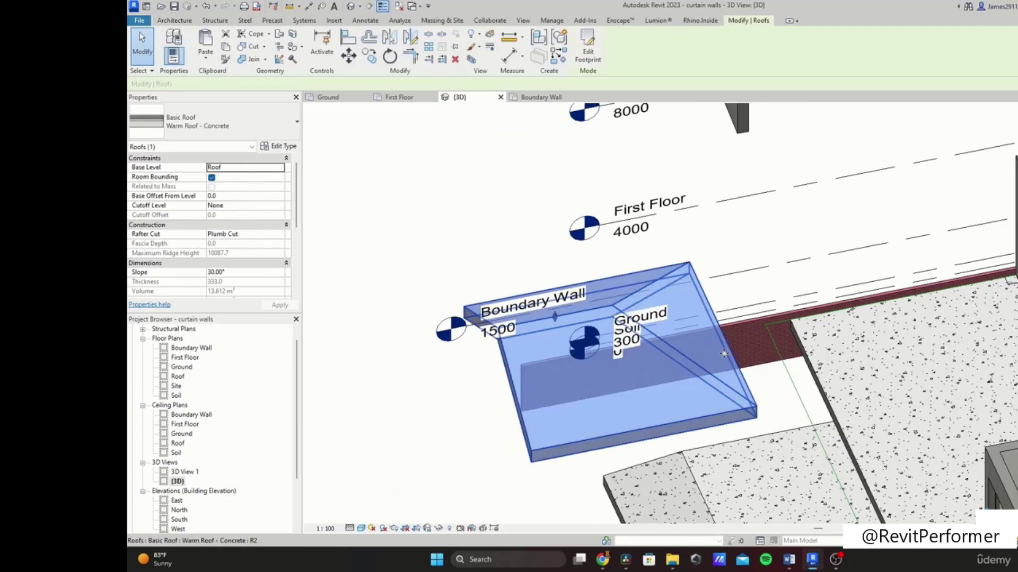
double_click(683, 355)
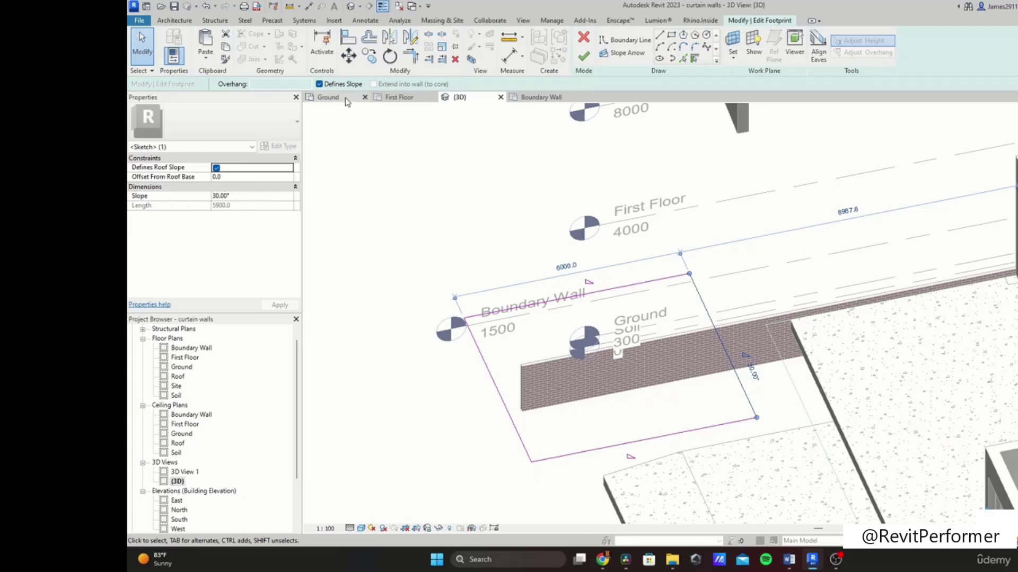
left_click(319, 83)
left_click(584, 56)
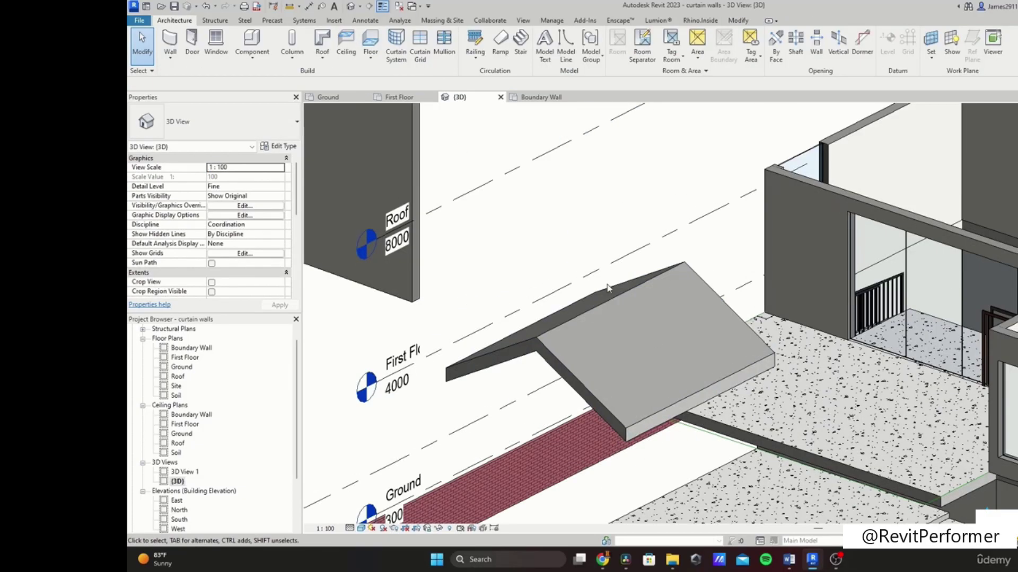
Step: Open the layer structure of the roof's Warm Roof - Concrete type and widen the layer table
left_click(287, 148)
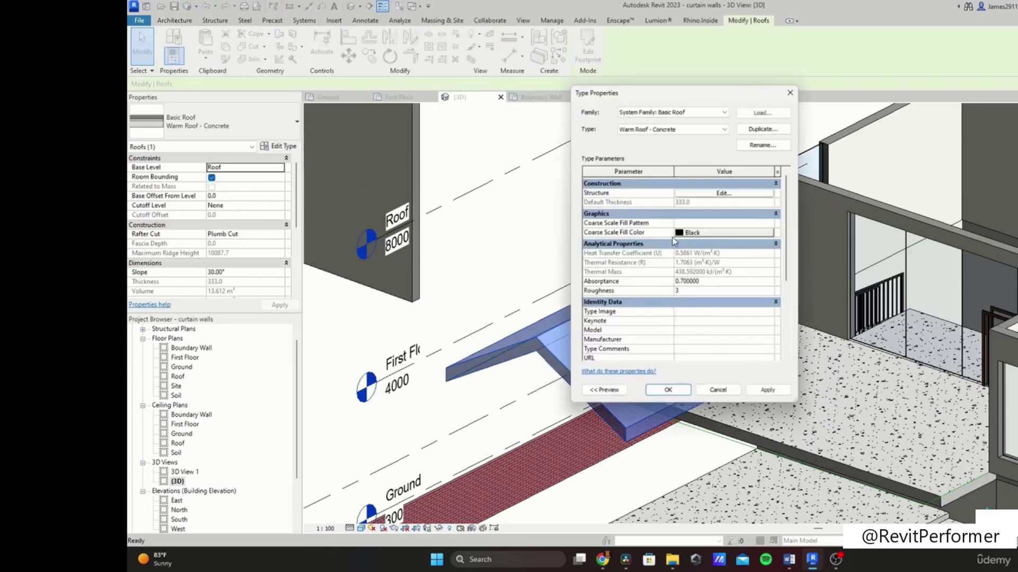
left_click(741, 194)
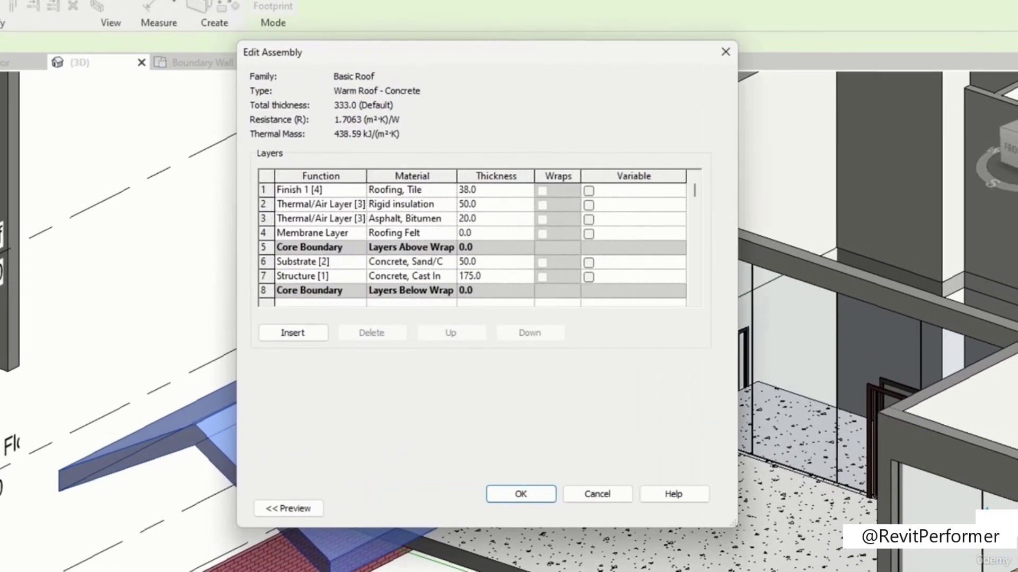
left_click_drag(738, 339, 811, 339)
scroll(455, 206, "down", 1)
scroll(451, 204, "up", 1)
Step: Check the material assigned to the Finish 1 layer without changing it
left_click(452, 204)
left_click(486, 191)
left_click(486, 190)
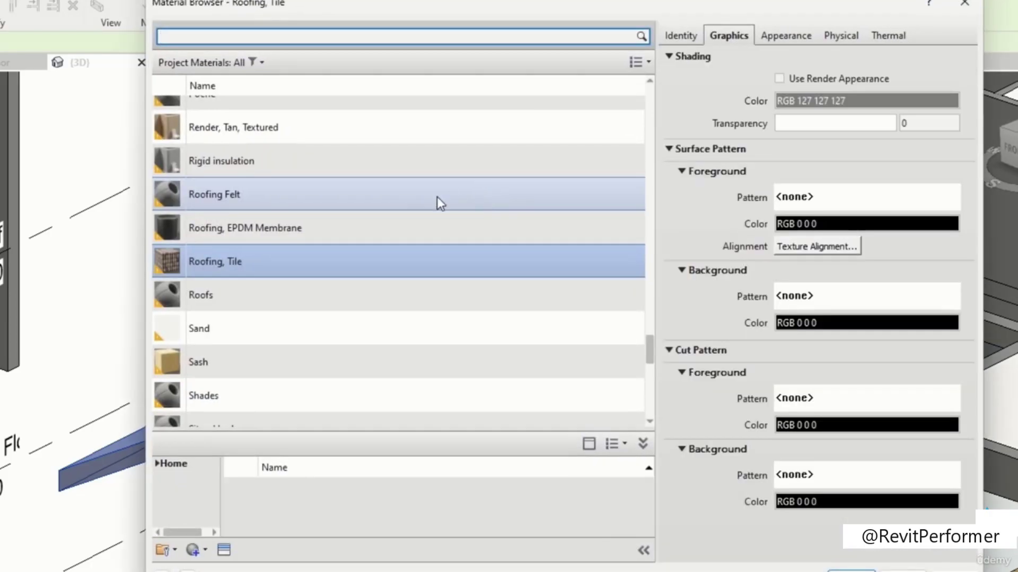
left_click(277, 261)
left_click(902, 571)
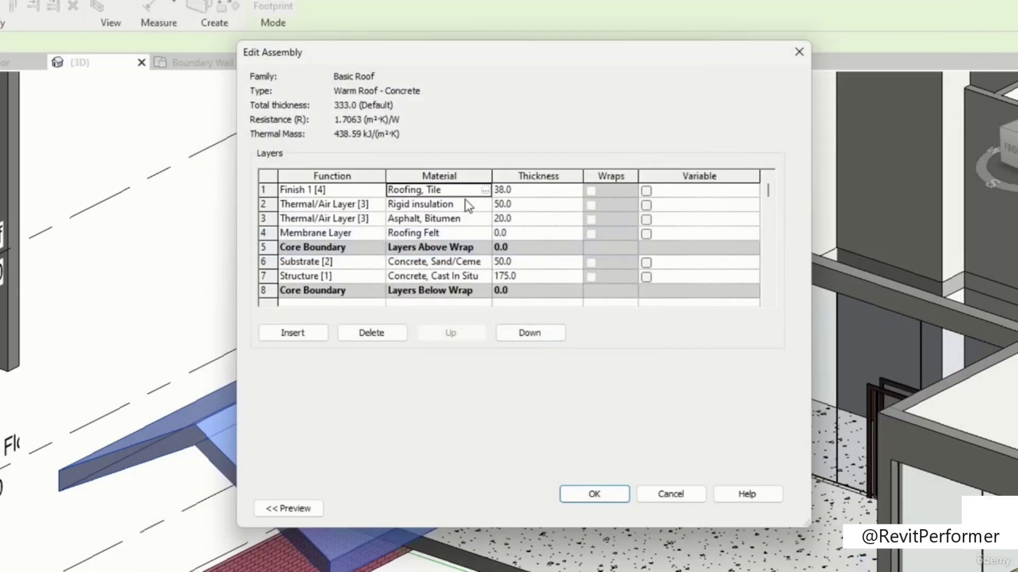
Step: Find the "clad" materials, assign Clad - White to the Finish 1 layer and accept the changed roof type
left_click(487, 189)
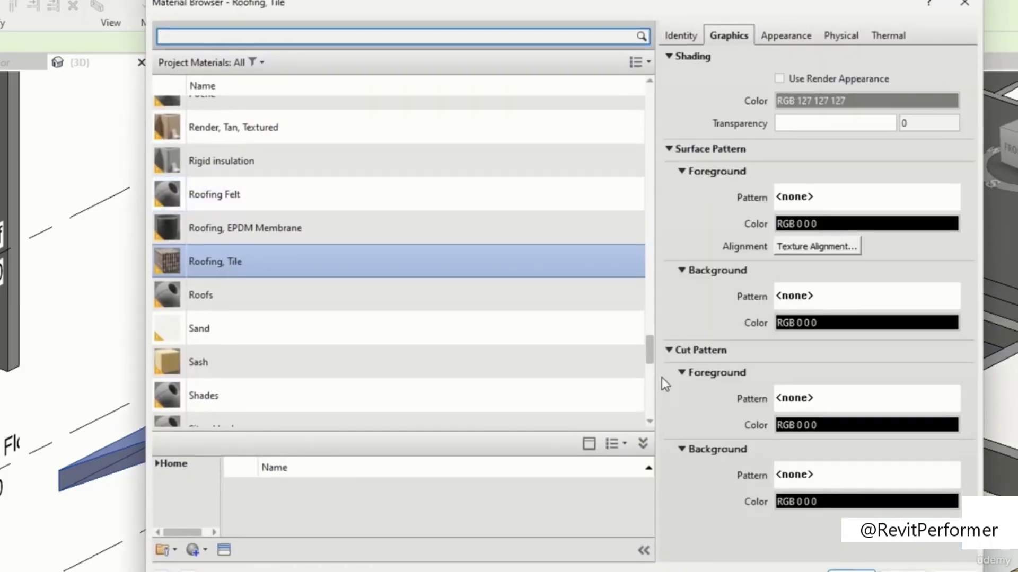
scroll(335, 273, "down", 1)
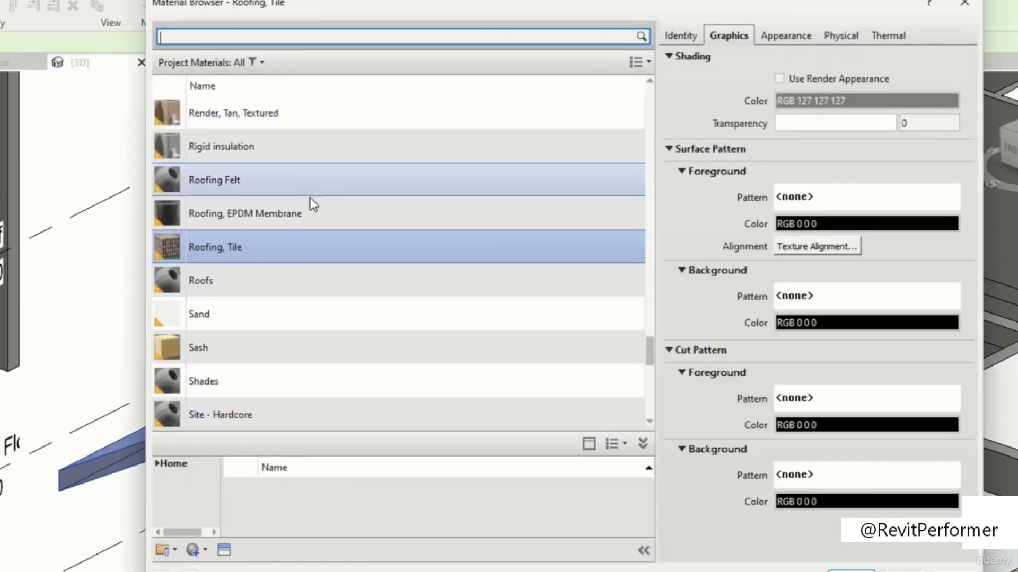
scroll(270, 158, "up", 8)
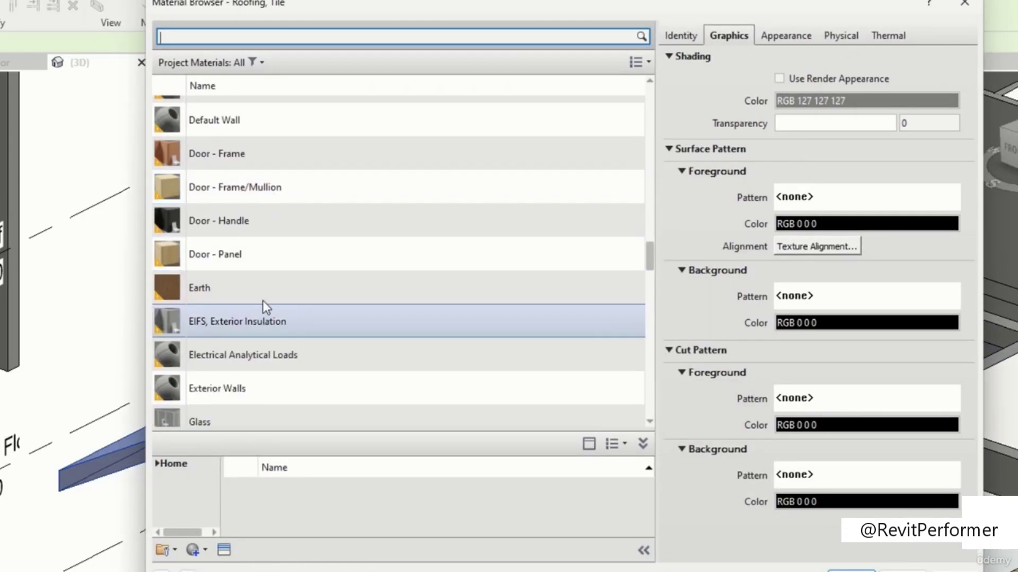
scroll(323, 133, "up", 1)
type("clad")
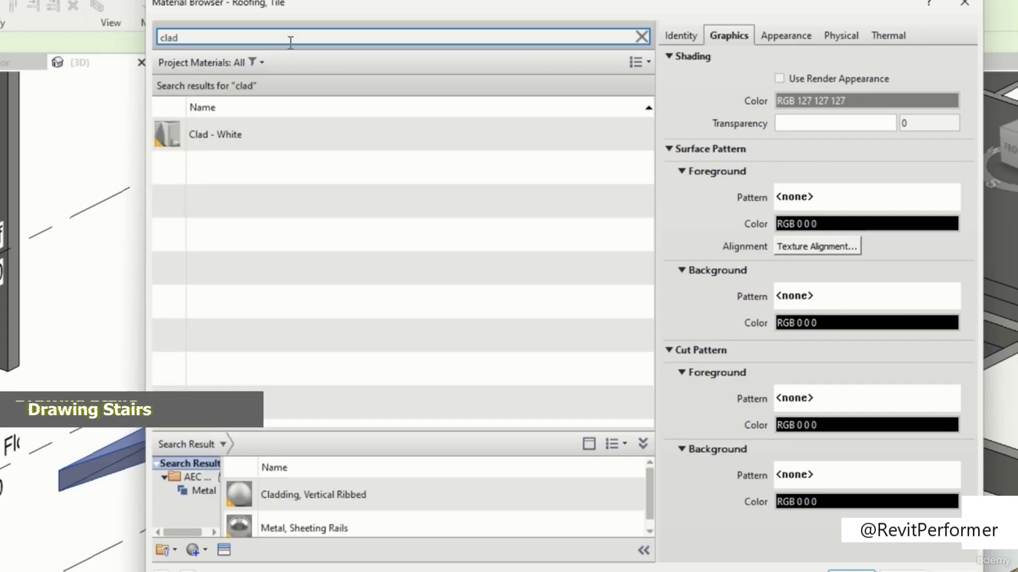
left_click(317, 134)
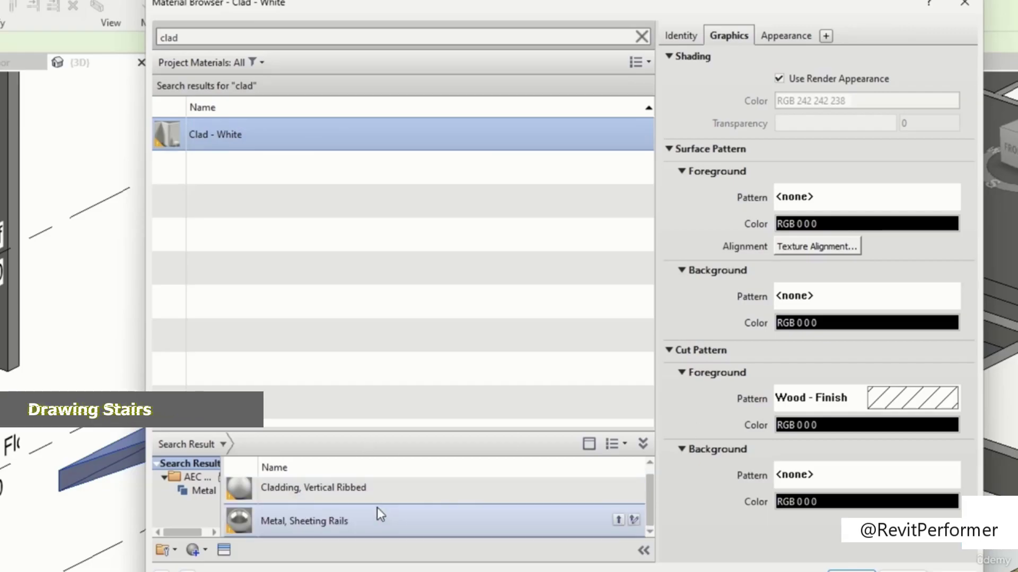
left_click(851, 571)
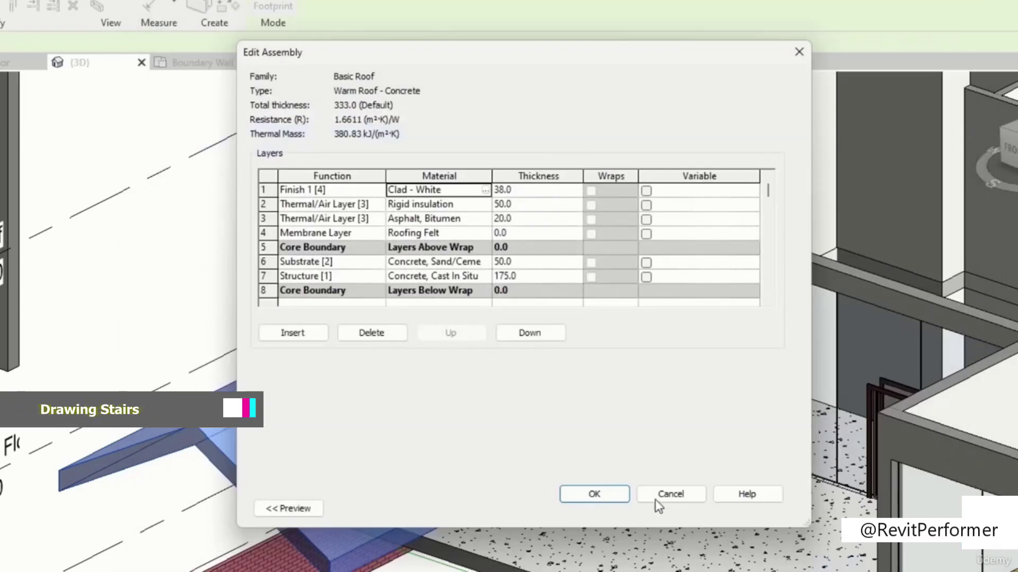
left_click(614, 496)
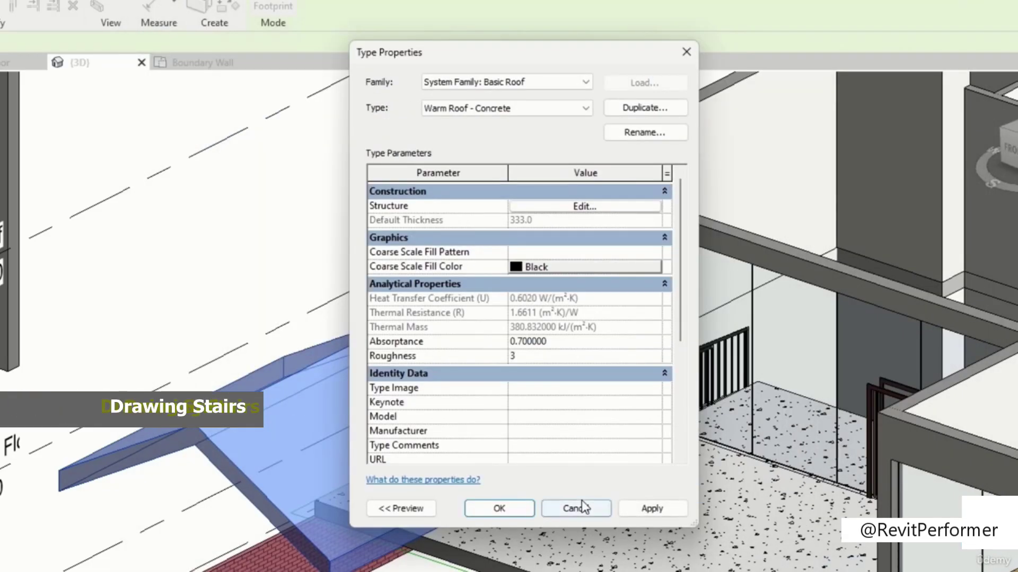
left_click(469, 512)
Step: Examine the roof in the model and review its type's layer structure without making changes
left_click(236, 203)
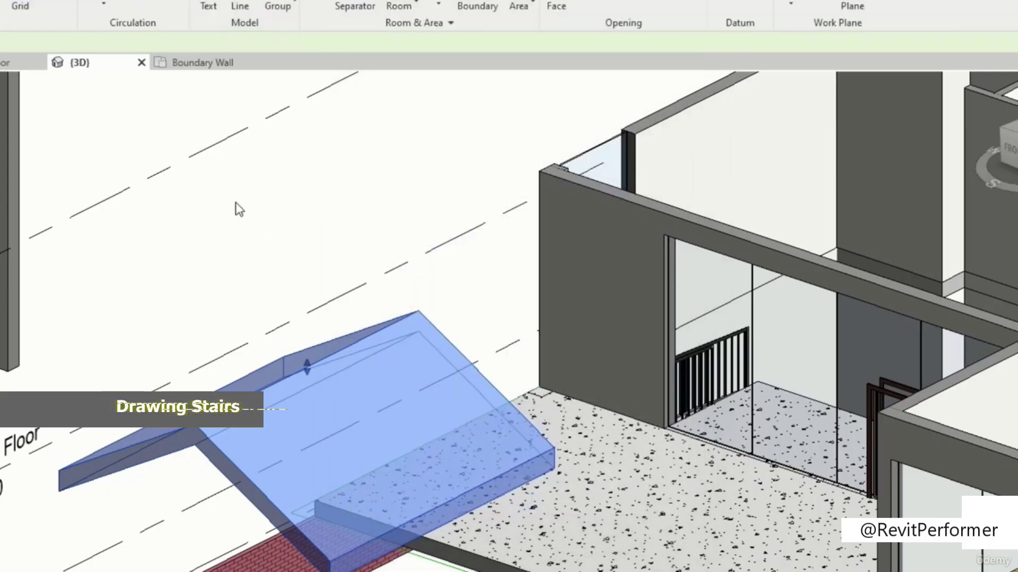
left_click(276, 395)
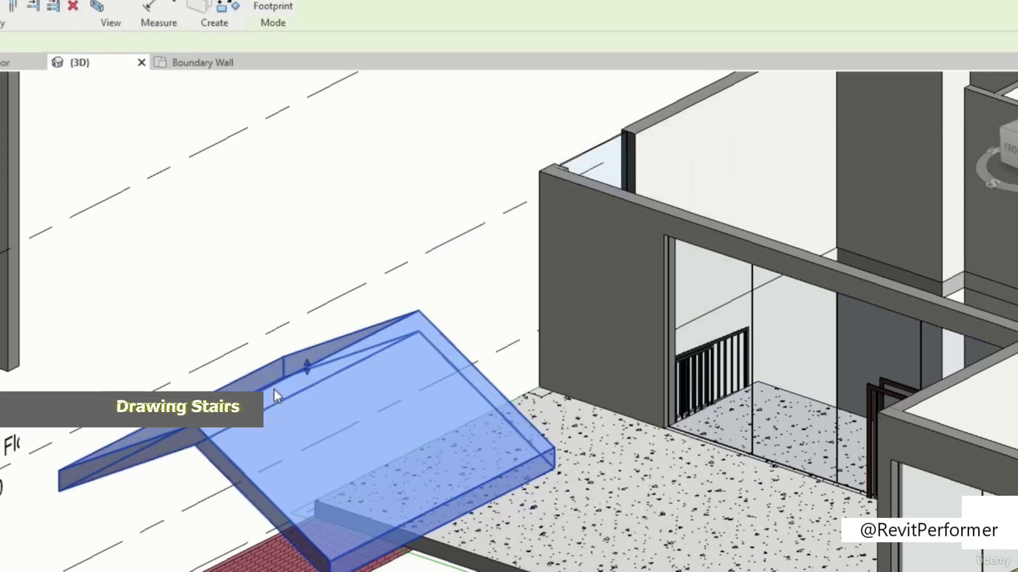
scroll(265, 363, "down", 3)
scroll(302, 334, "up", 3)
middle_click_drag(305, 332, 243, 356)
scroll(356, 326, "down", 4)
scroll(242, 356, "down", 1)
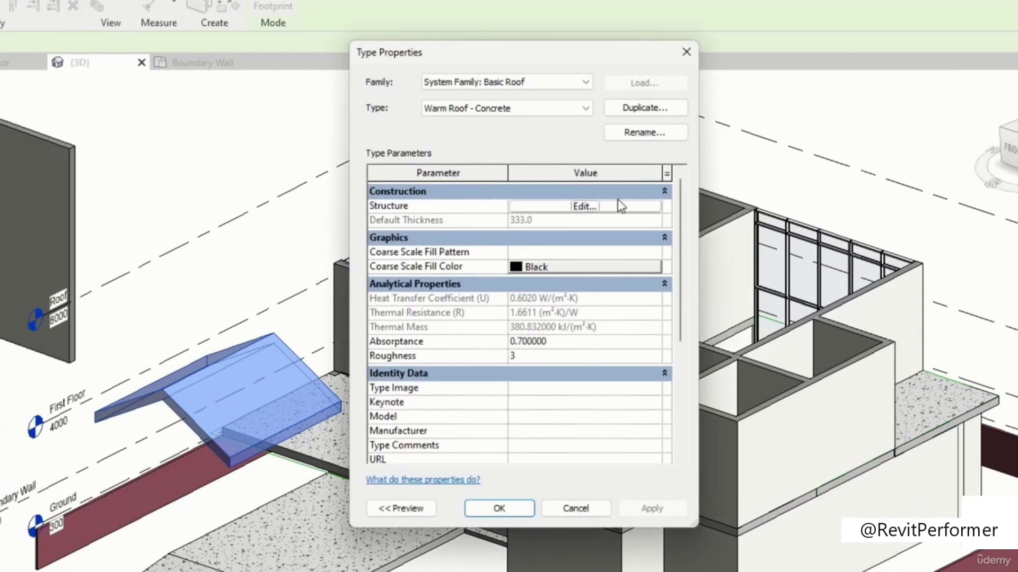
left_click(620, 205)
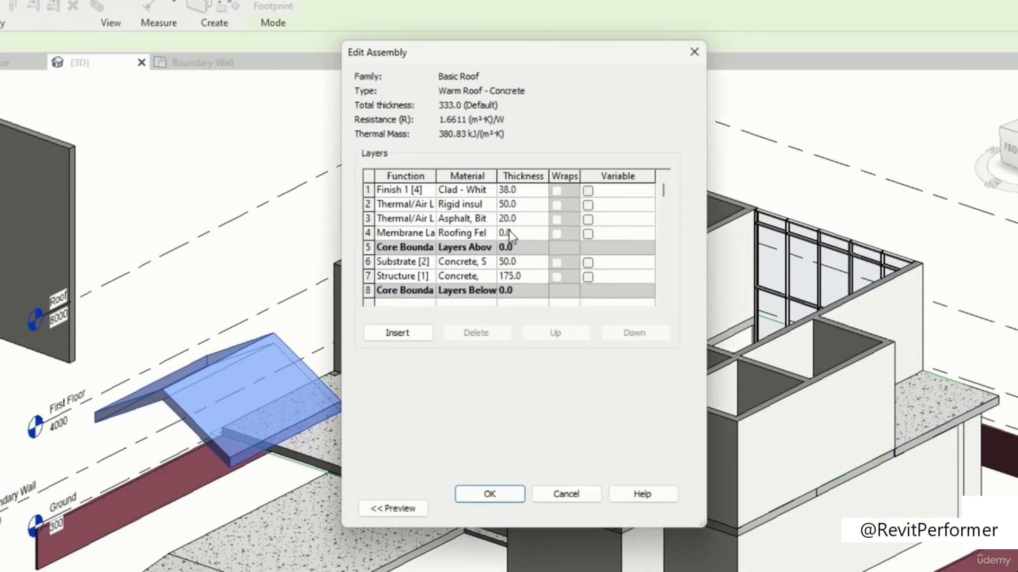
left_click_drag(435, 177, 465, 179)
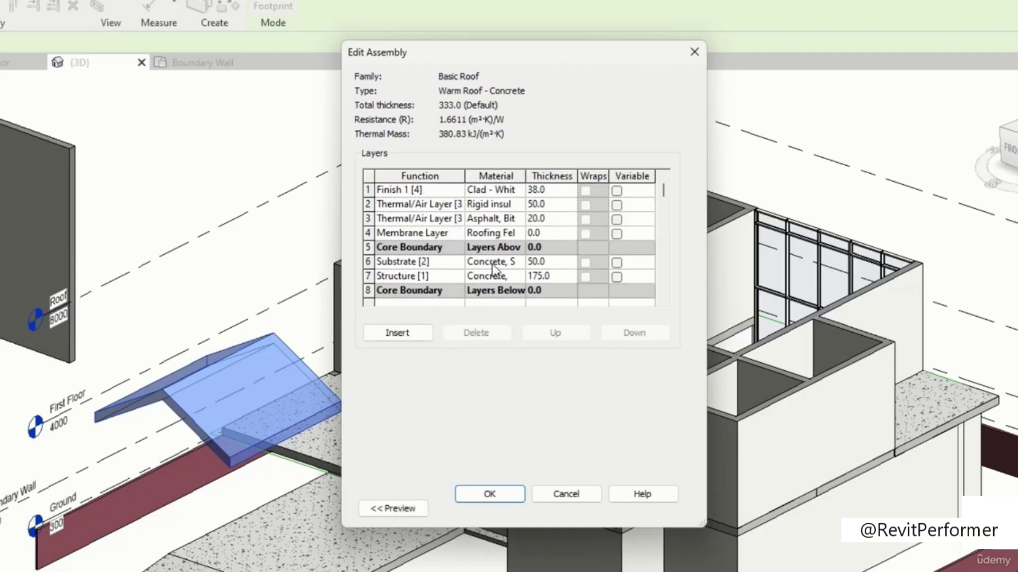
left_click(566, 495)
left_click(551, 509)
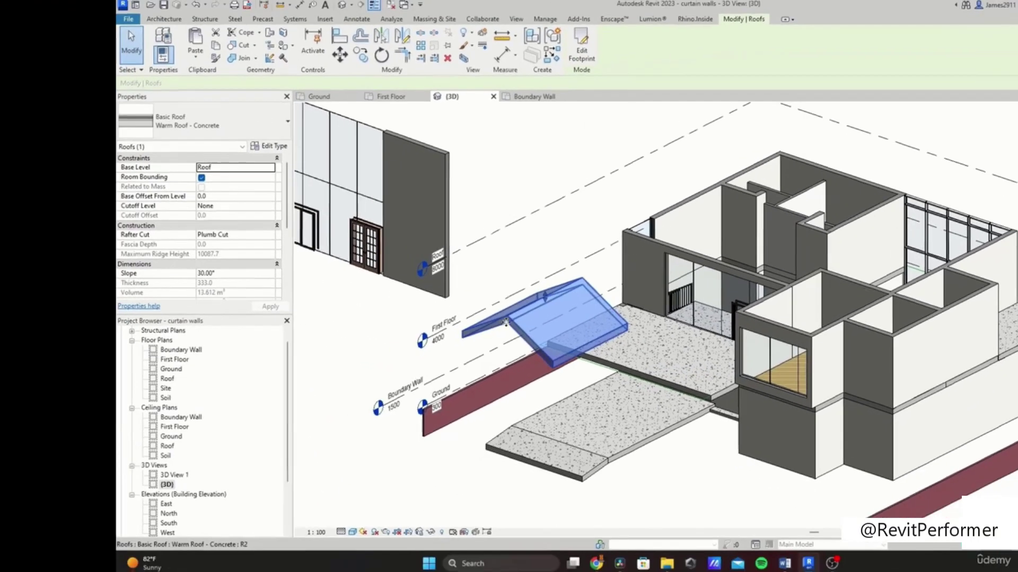
Step: Delete the gable roof from the model and open the Roof floor plan
scroll(532, 323, "up", 3)
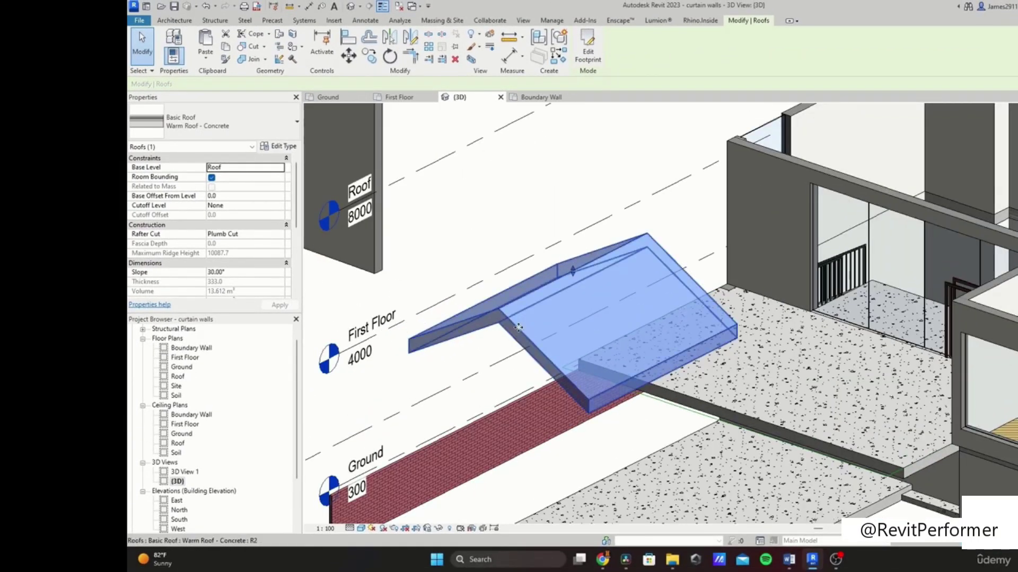
key("Delete")
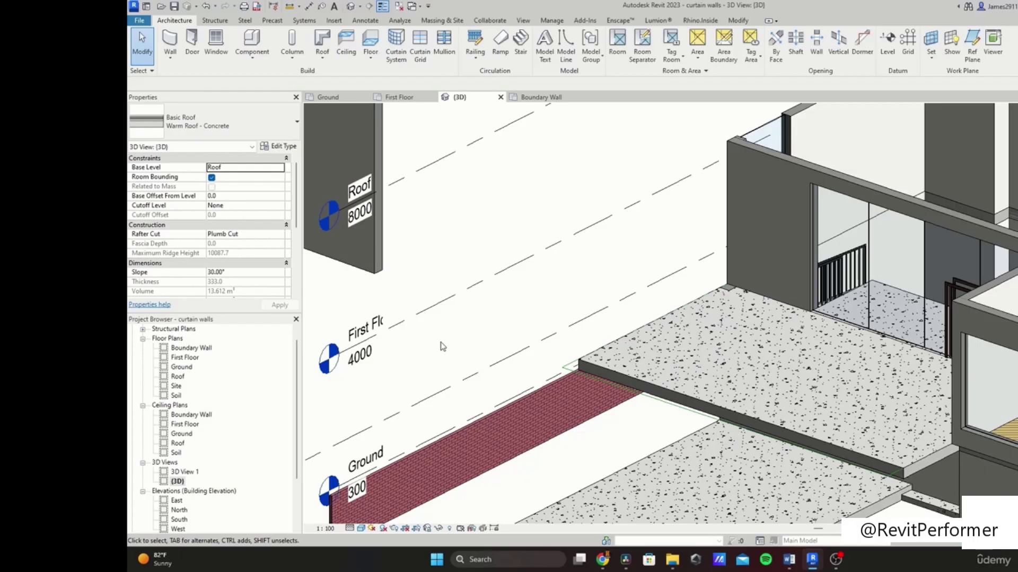
left_click(442, 346)
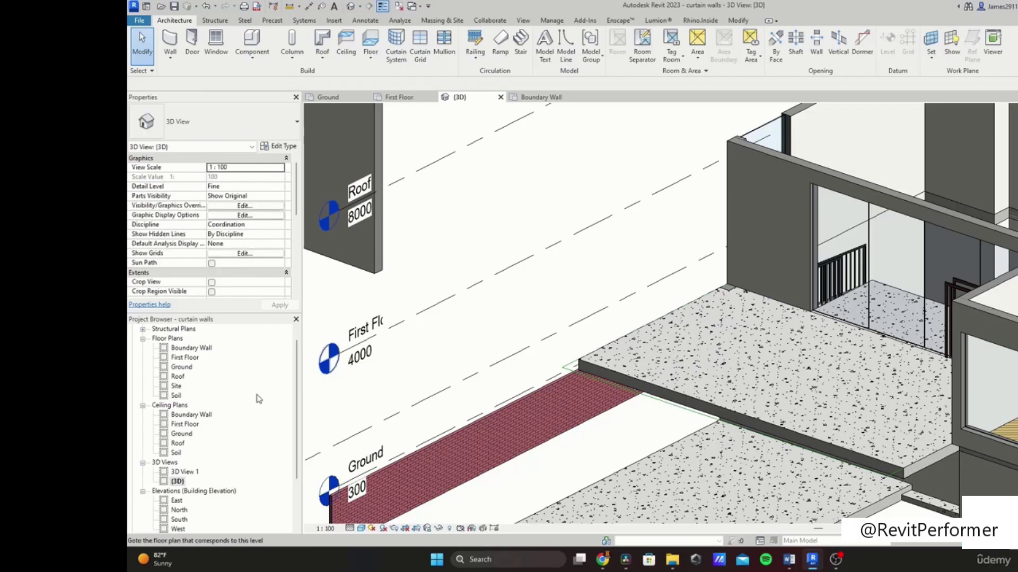
double_click(177, 377)
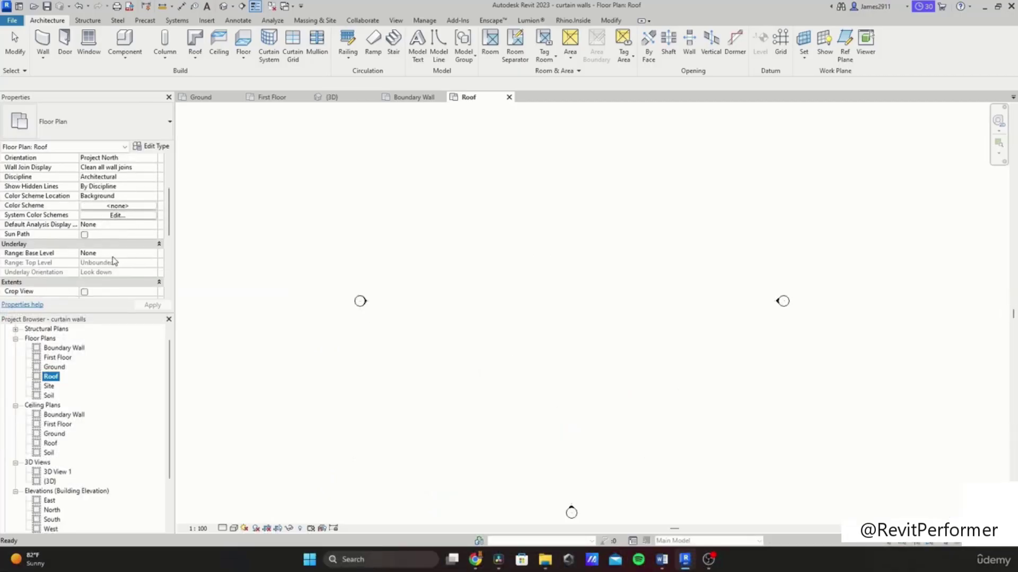
Step: Set the Roof plan's underlay base level to First Floor so the storey below serves as a tracing reference
scroll(110, 258, "down", 2)
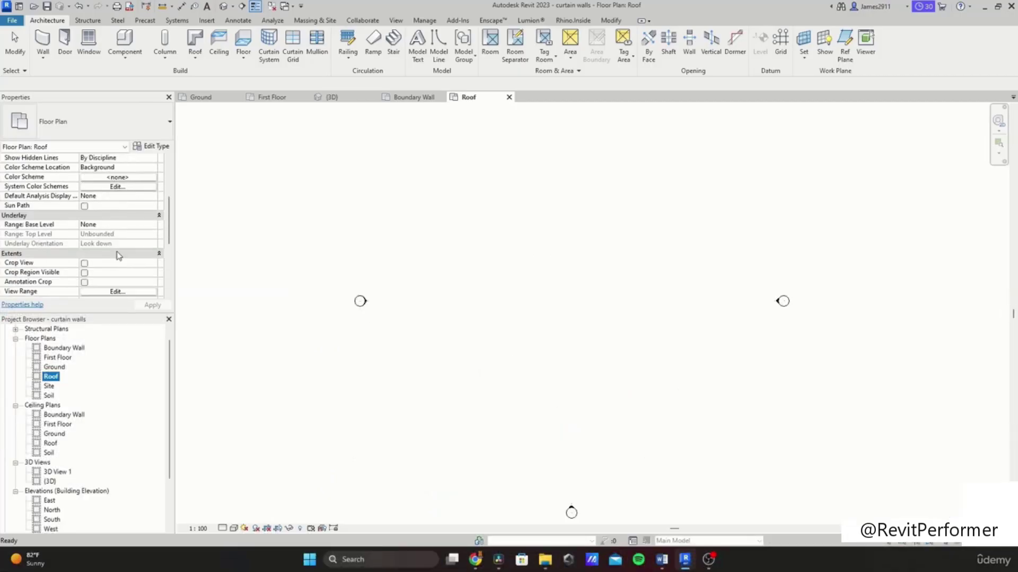
left_click(150, 228)
left_click(155, 226)
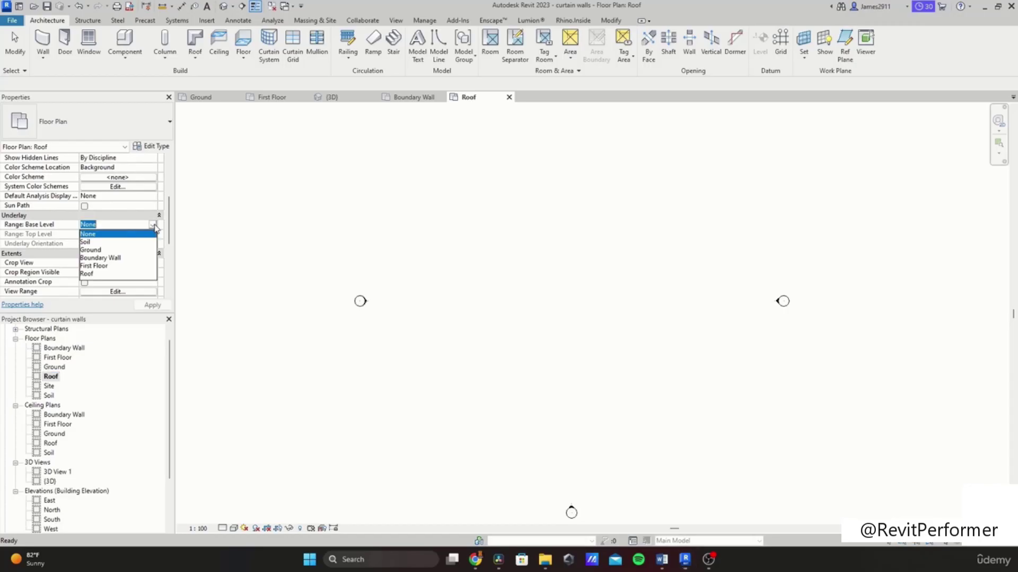
left_click(99, 266)
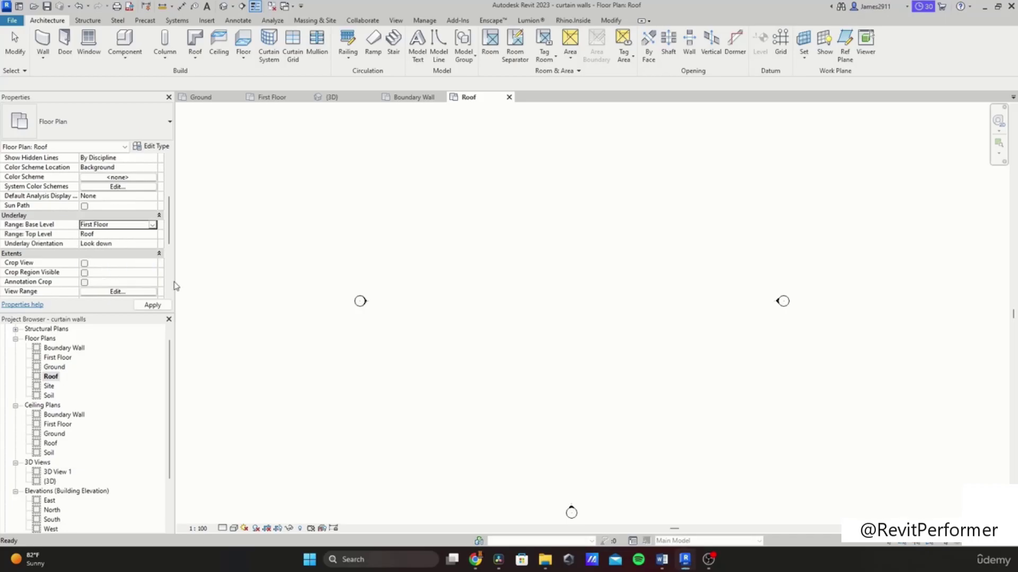
scroll(605, 372, "up", 5)
scroll(581, 443, "down", 4)
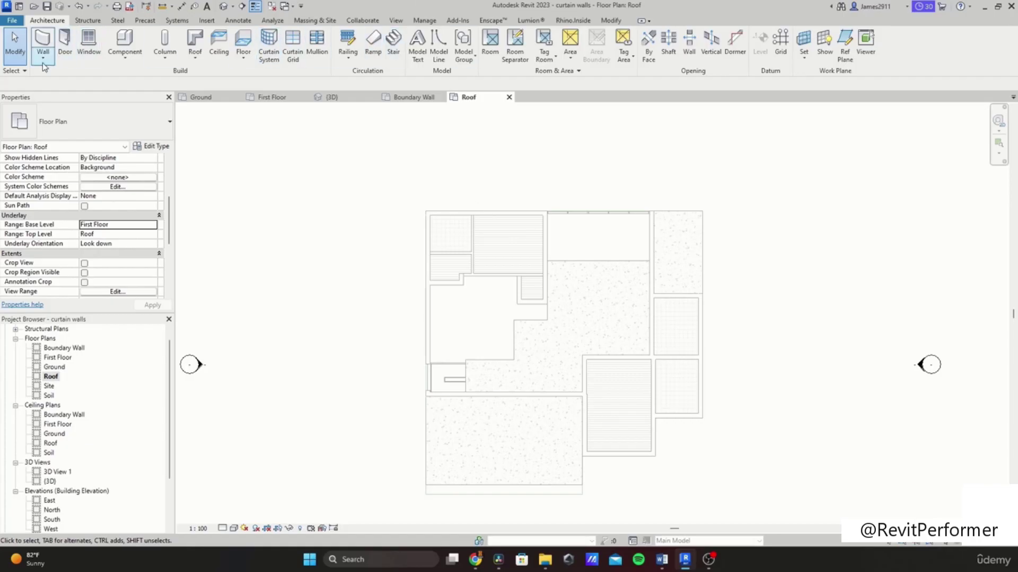
Step: For a new roof by footprint, turn off slope definition and delete the sloped boundary line picked on the north wall
left_click(195, 57)
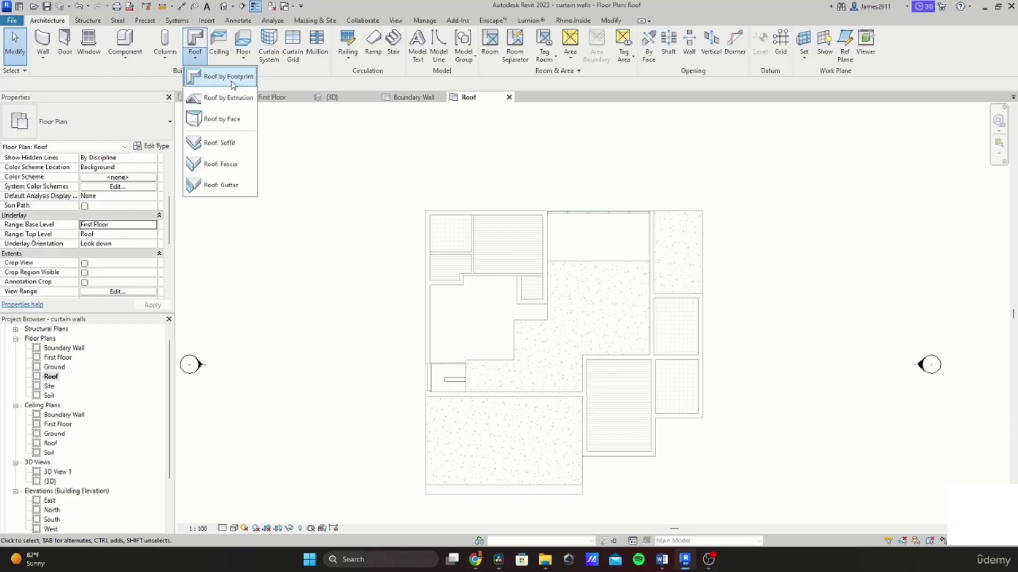
left_click(229, 76)
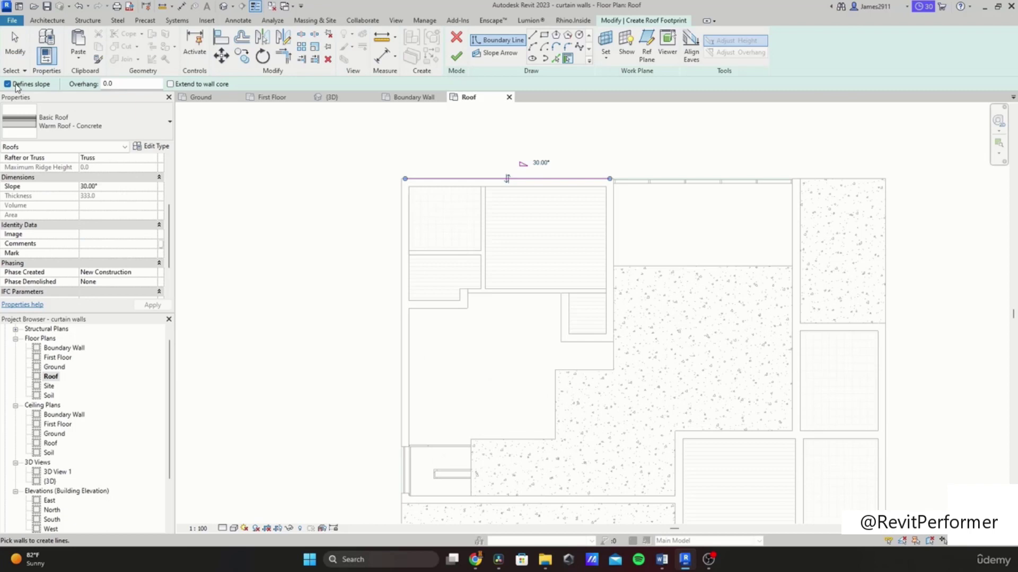
left_click(17, 88)
scroll(530, 162, "up", 2)
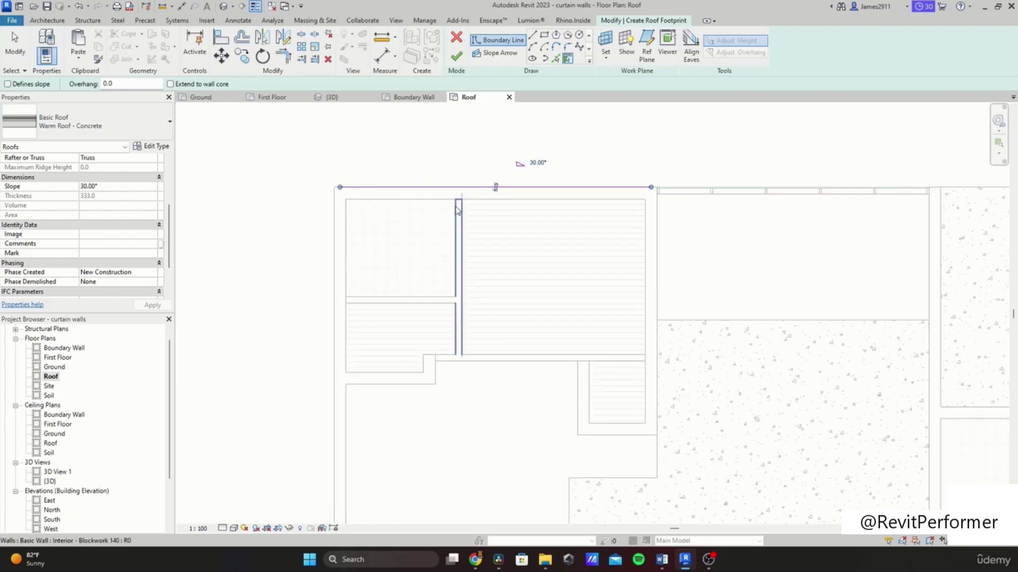
key("d")
key("e")
left_click(442, 187)
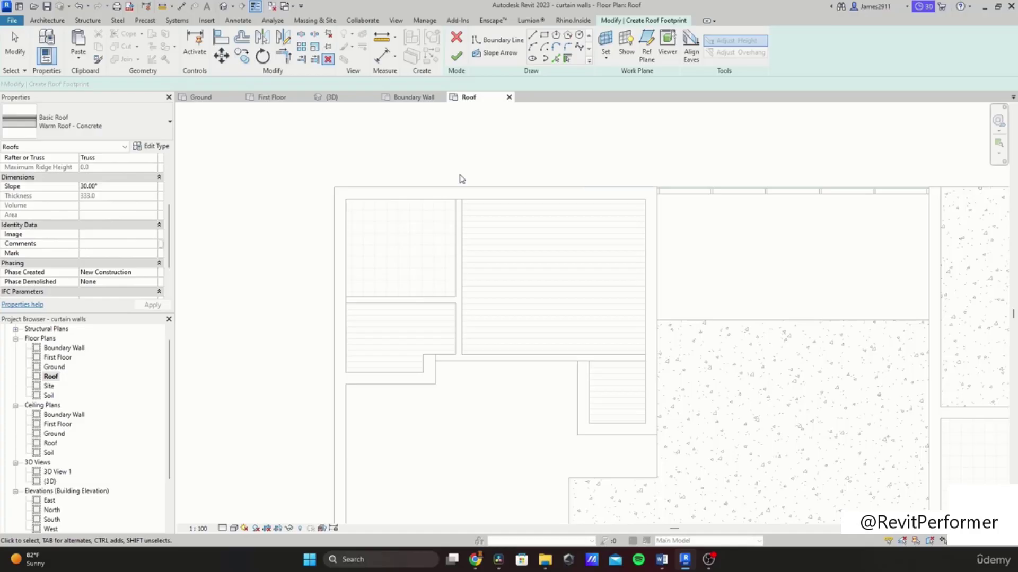
Step: Pick the building's outer walls as non-sloping roof boundary lines with a 330 mm overhang
left_click(568, 59)
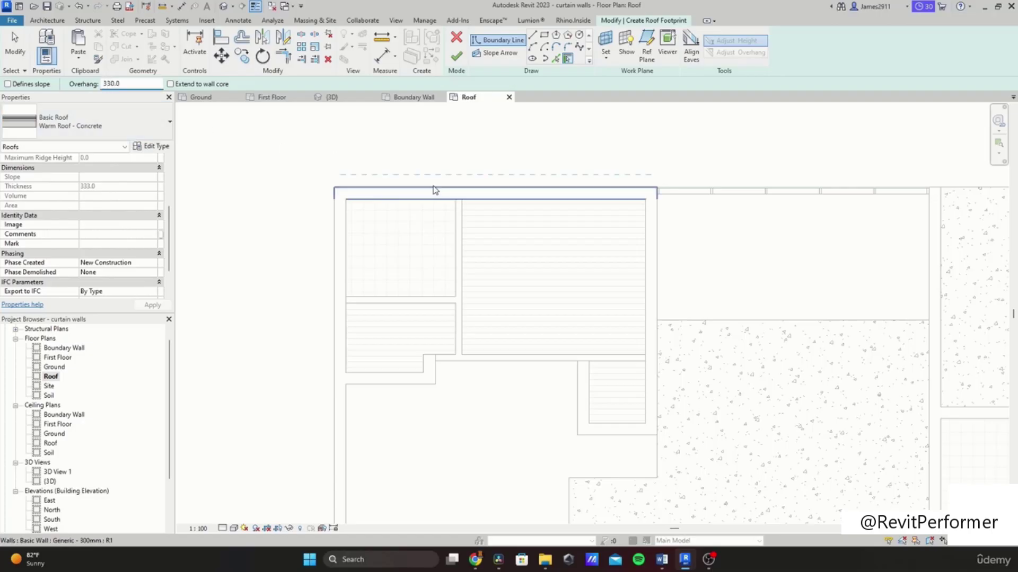
left_click(424, 192)
left_click(344, 254)
middle_click_drag(397, 503, 379, 148)
middle_click_drag(827, 469, 508, 371)
left_click(517, 378)
left_click(603, 335)
left_click(679, 288)
left_click(733, 255)
middle_click_drag(742, 114, 716, 392)
scroll(716, 391, "down", 1)
left_click(647, 432)
left_click(584, 359)
left_click(514, 243)
key("Escape")
key("Escape")
Step: Trim the open roof boundary lines into corners along the north and east sides of the footprint
middle_click_drag(443, 193, 570, 220)
key("t")
key("r")
left_click(501, 210)
left_click(779, 249)
scroll(779, 265, "down", 1)
middle_click_drag(705, 466, 668, 171)
left_click(748, 383)
middle_click_drag(750, 339, 711, 440)
left_click(760, 224)
left_click(702, 200)
key("Escape")
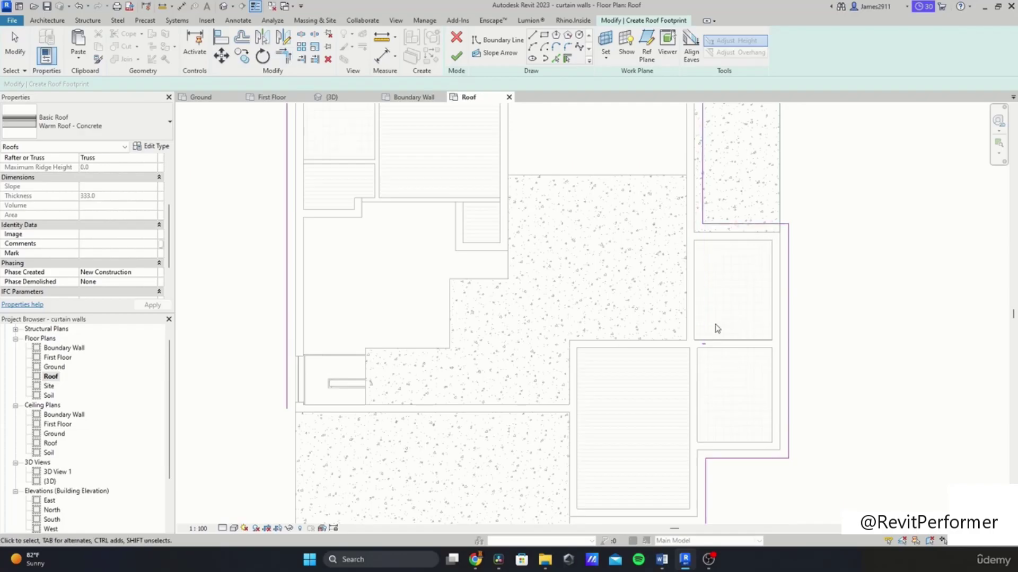
Step: Try trimming the southernmost boundary line straight across to the west boundary line, and undo the trim
middle_click_drag(572, 500, 628, 342)
key("t")
key("r")
left_click(644, 364)
left_click(342, 208)
key("Escape")
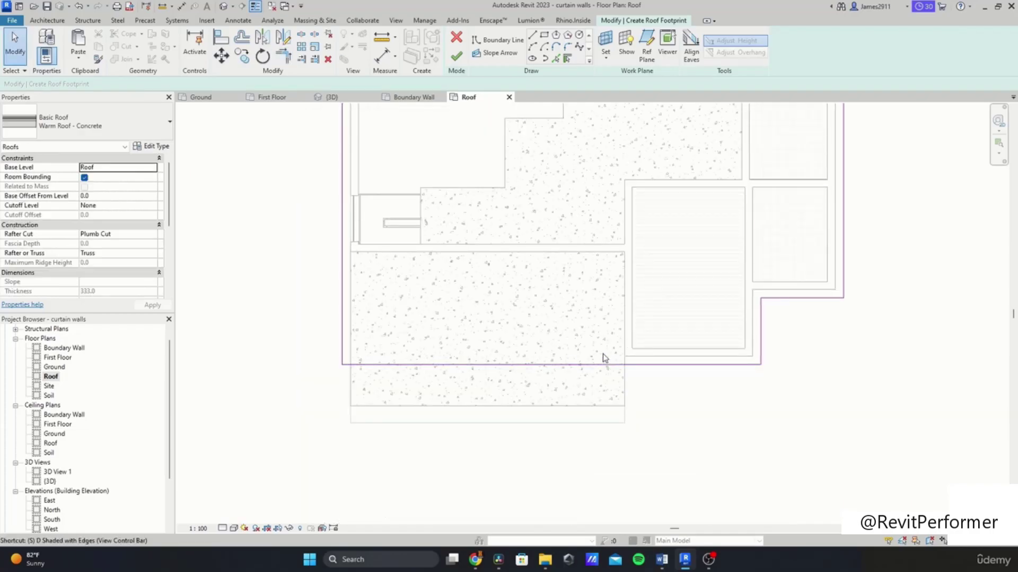
key("s")
key("l")
key("ctrl+z")
key("ctrl+z")
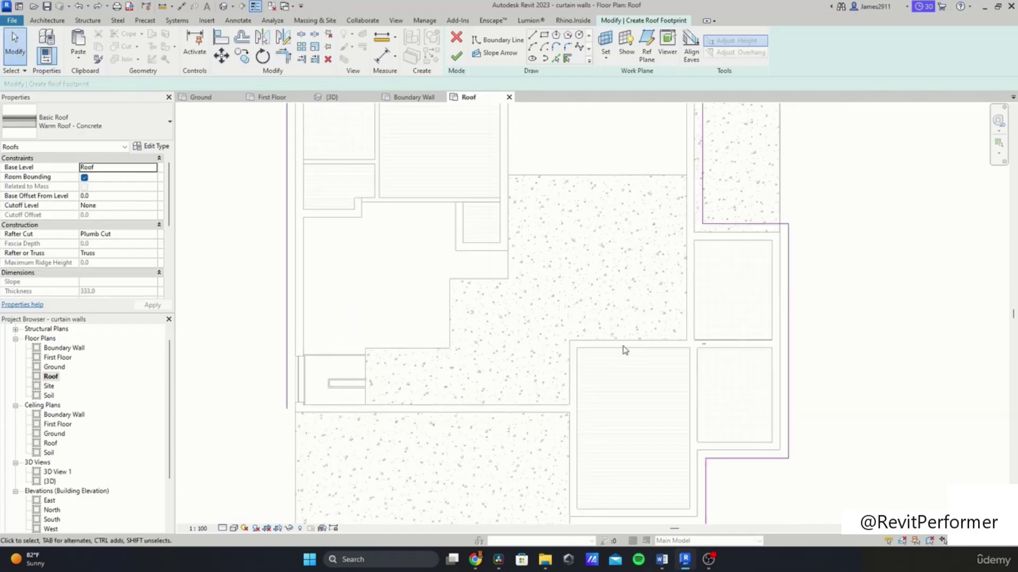
Step: Pick the wall behind the front terrace and the west wall of the southeast wing to close the roof boundary with 330 mm overhang
middle_click_drag(626, 346, 658, 201)
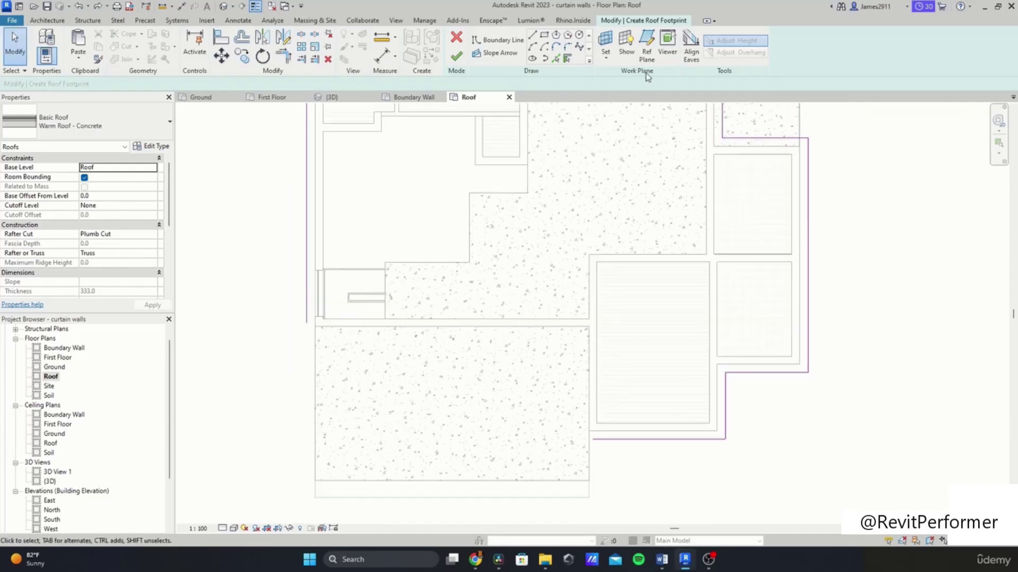
left_click(567, 58)
left_click(466, 325)
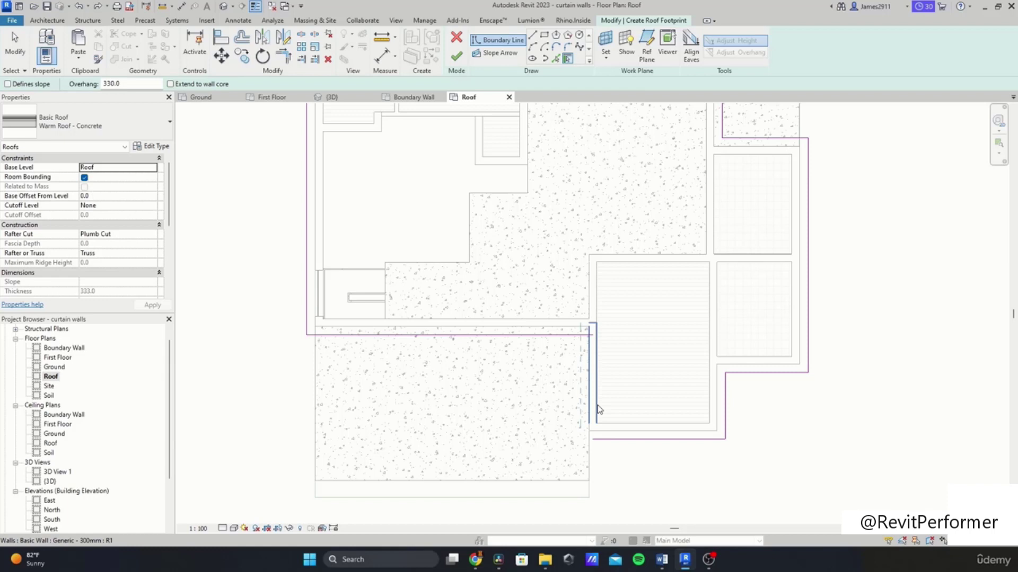
key("Escape")
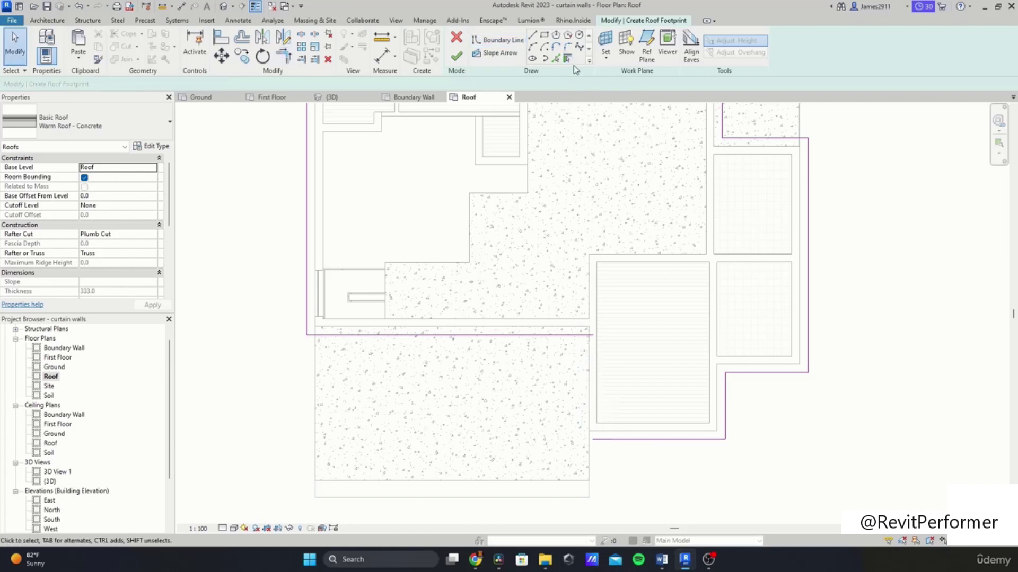
left_click(567, 58)
left_click(595, 392)
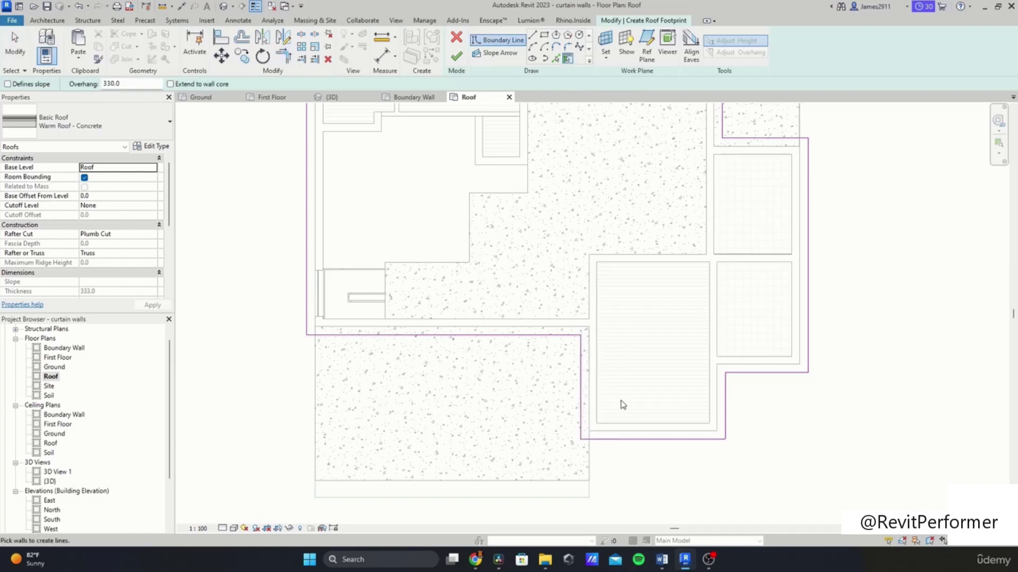
key("Escape")
Step: Move the two roof boundary lines beside the front terrace back flush with the outer wall faces
scroll(620, 370, "down", 3)
middle_click_drag(618, 365, 585, 350)
scroll(533, 349, "up", 6)
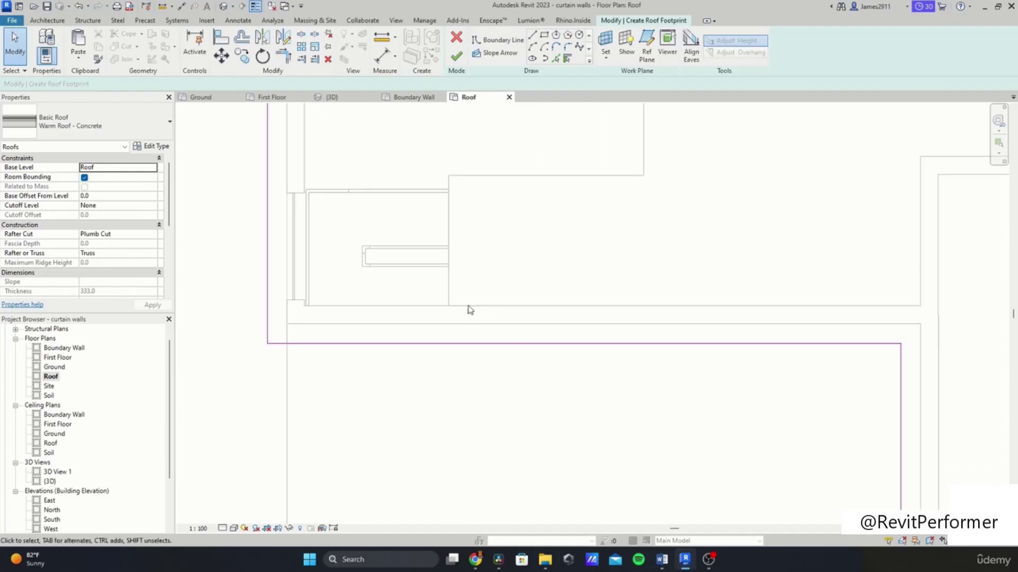
scroll(382, 346, "up", 1)
left_click_drag(382, 346, 387, 325)
middle_click_drag(663, 388, 334, 206)
scroll(334, 207, "down", 1)
left_click_drag(609, 297, 632, 298)
left_click(721, 442)
scroll(721, 442, "down", 5)
scroll(453, 246, "down", 2)
middle_click_drag(417, 324, 382, 387)
scroll(667, 127, "down", 1)
middle_click_drag(668, 127, 622, 296)
scroll(624, 233, "down", 4)
scroll(624, 233, "up", 4)
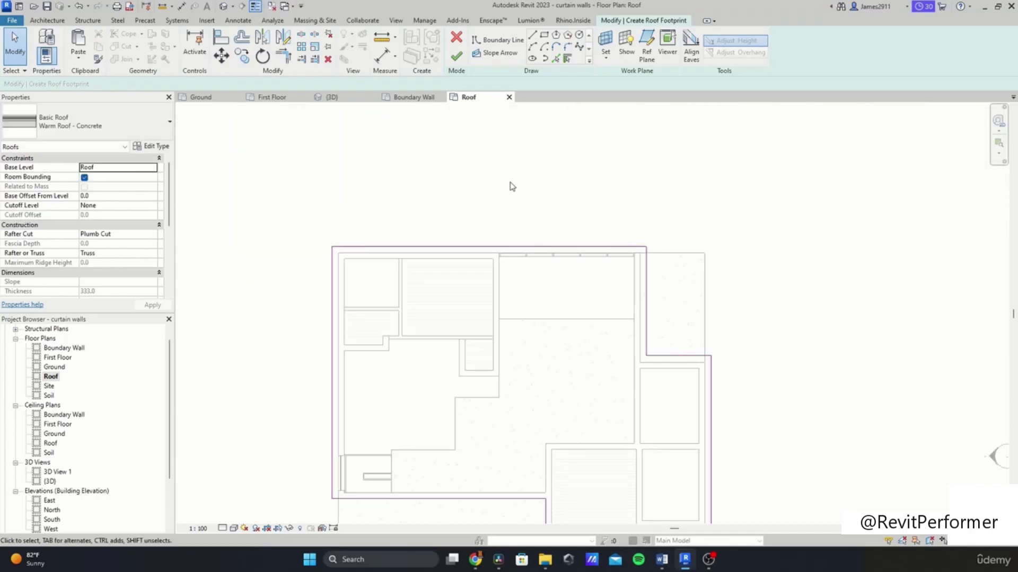
Step: Finish the footprint sketch to create the flat Warm Roof - Concrete roof
middle_click_drag(473, 303, 517, 211)
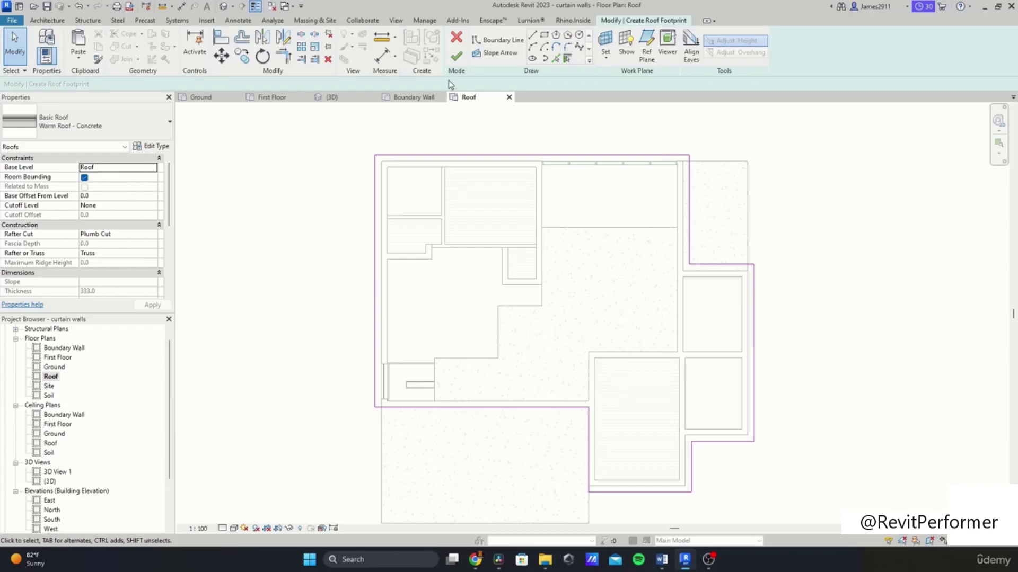
left_click(457, 56)
left_click(750, 377)
left_click(794, 408)
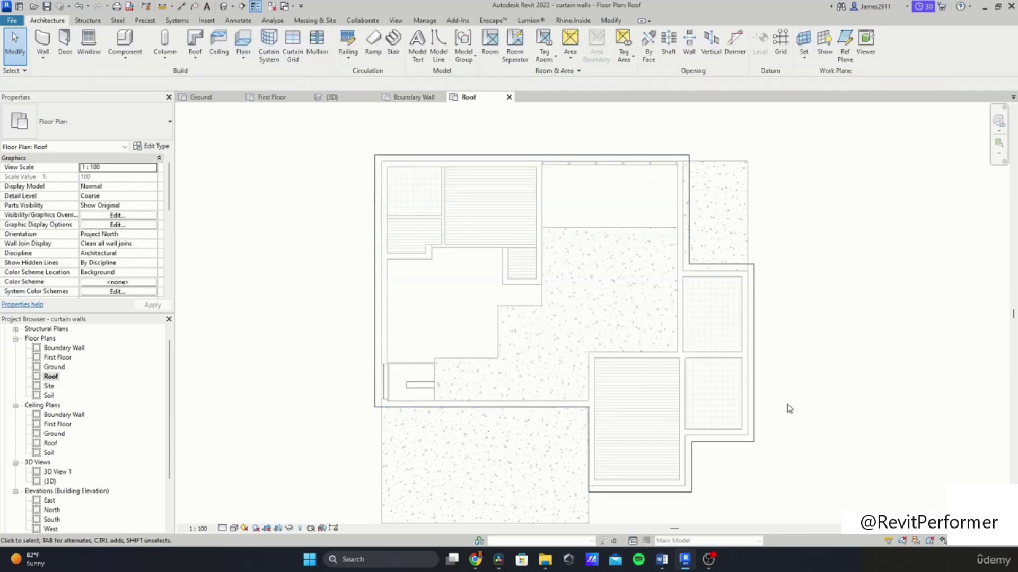
Step: Edit the roof's footprint to add a rectangular opening snapped to the courtyard's corners, and finish the sketch
left_click(579, 412)
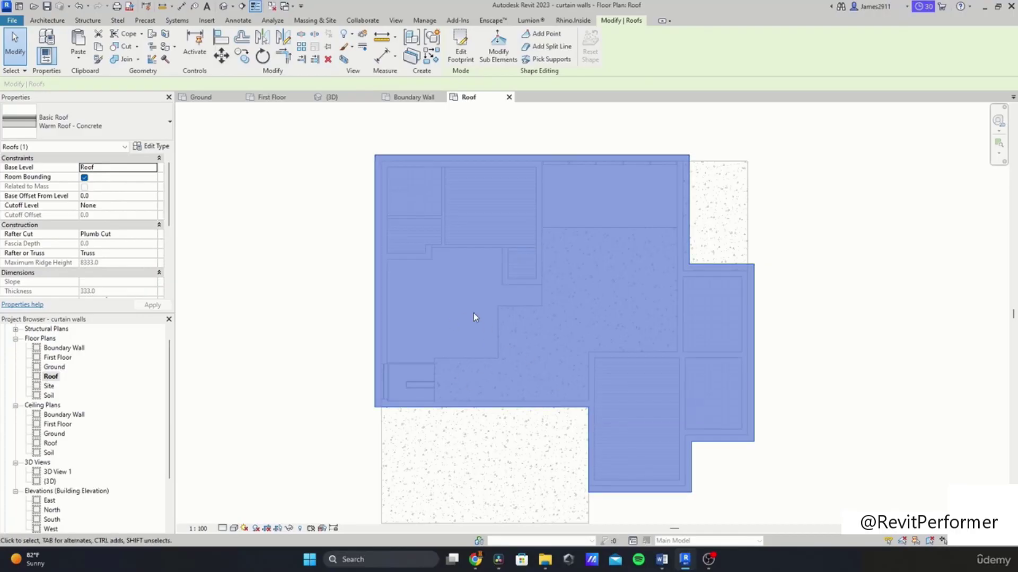
double_click(509, 407)
scroll(663, 302, "up", 5)
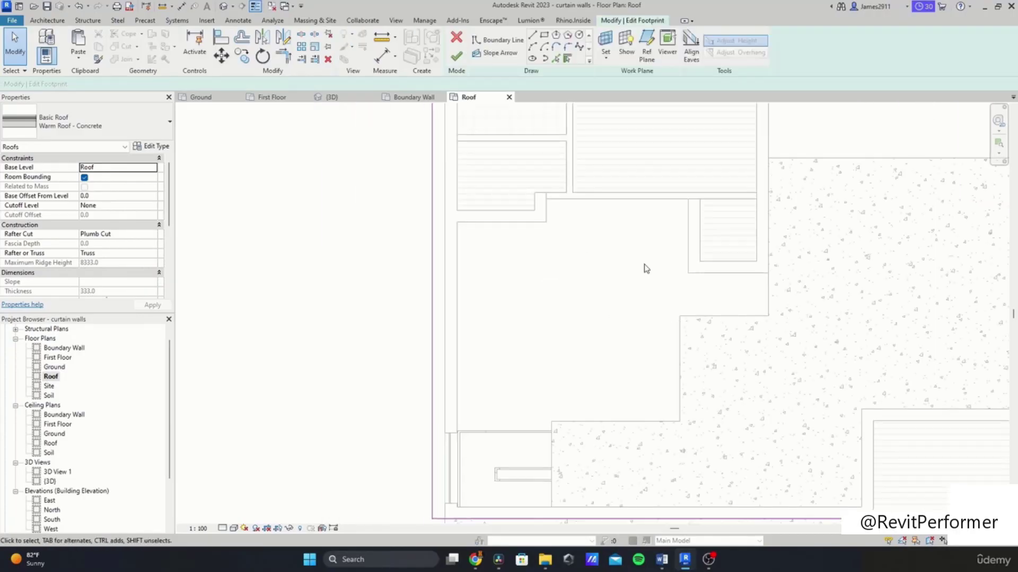
left_click(545, 37)
left_click(457, 222)
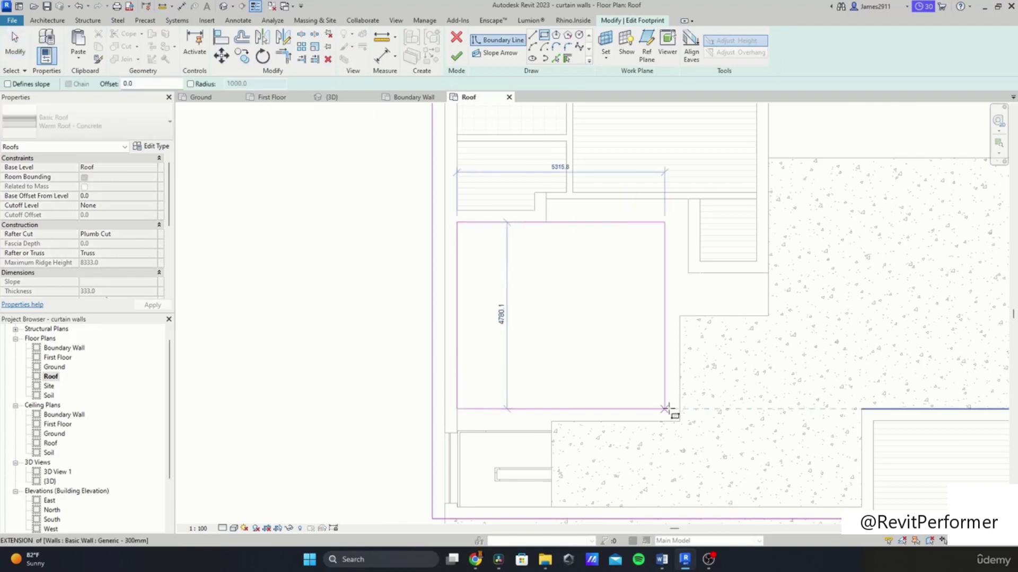
left_click(680, 422)
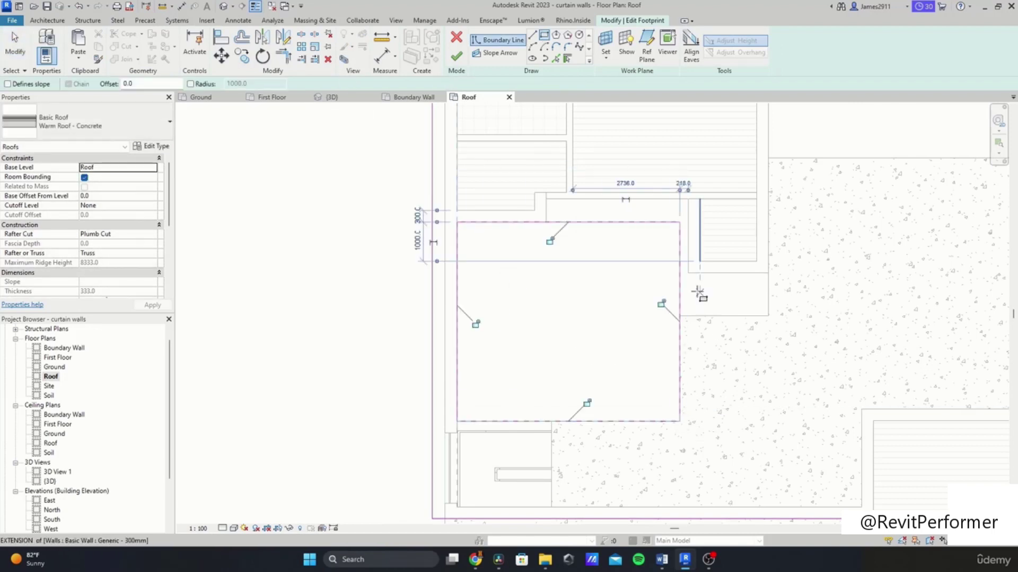
key("Escape")
key("Escape")
scroll(636, 350, "down", 3)
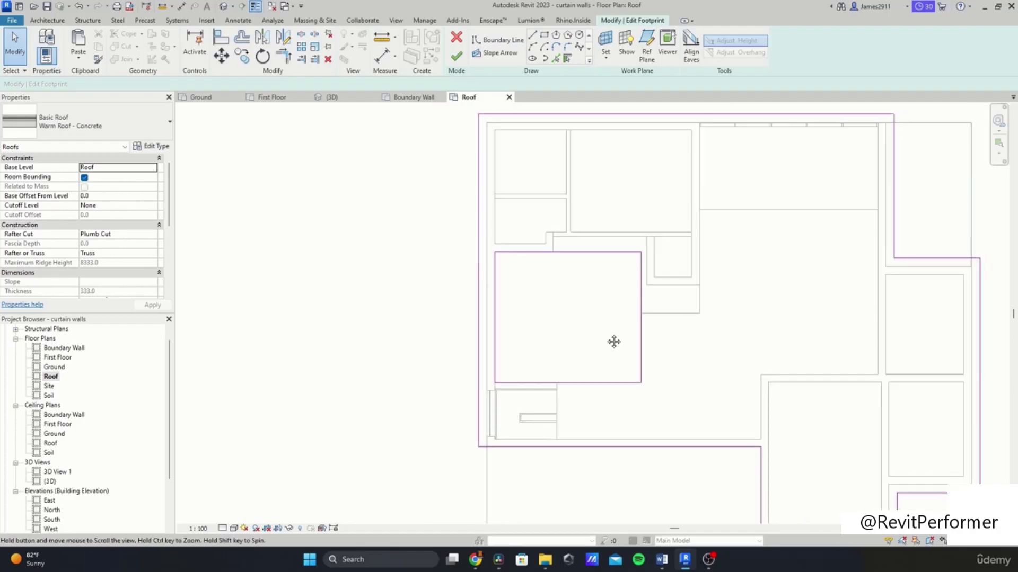
scroll(565, 321, "down", 2)
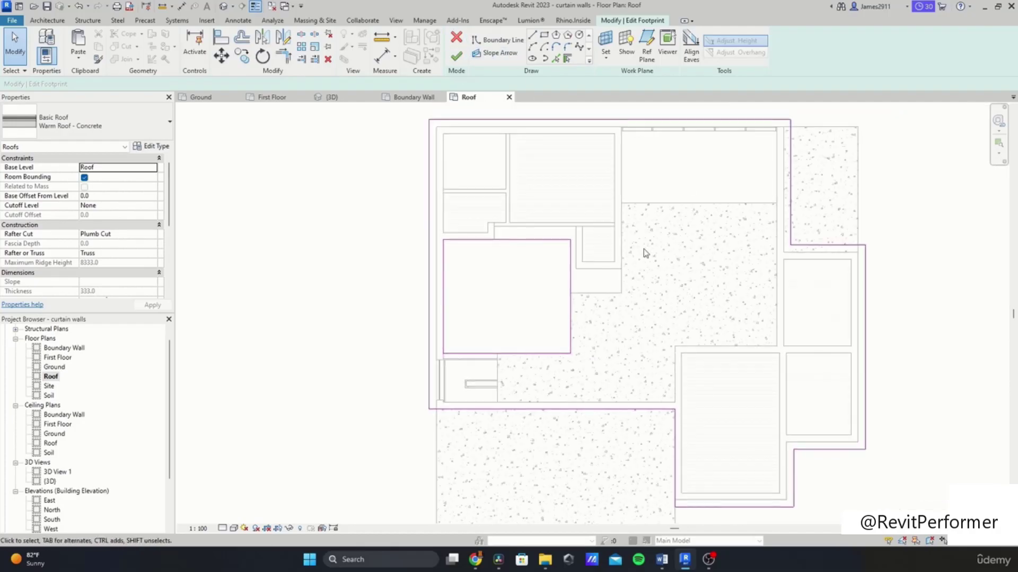
left_click(456, 55)
scroll(705, 341, "down", 2)
left_click(484, 336)
scroll(527, 329, "up", 2)
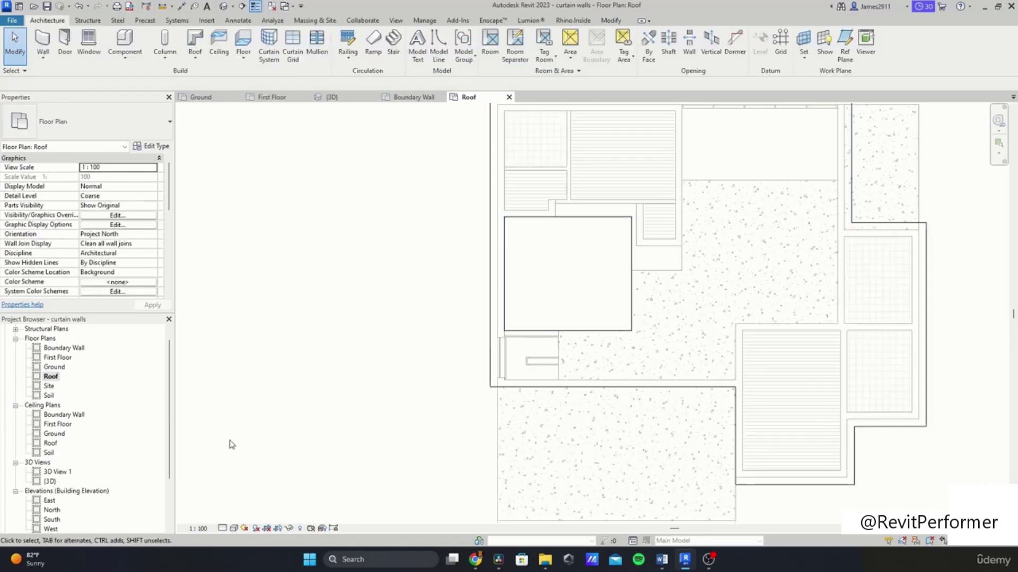
Step: Inspect the roof opening in the 3D view and the water body courtyard on the Ground plan
double_click(49, 481)
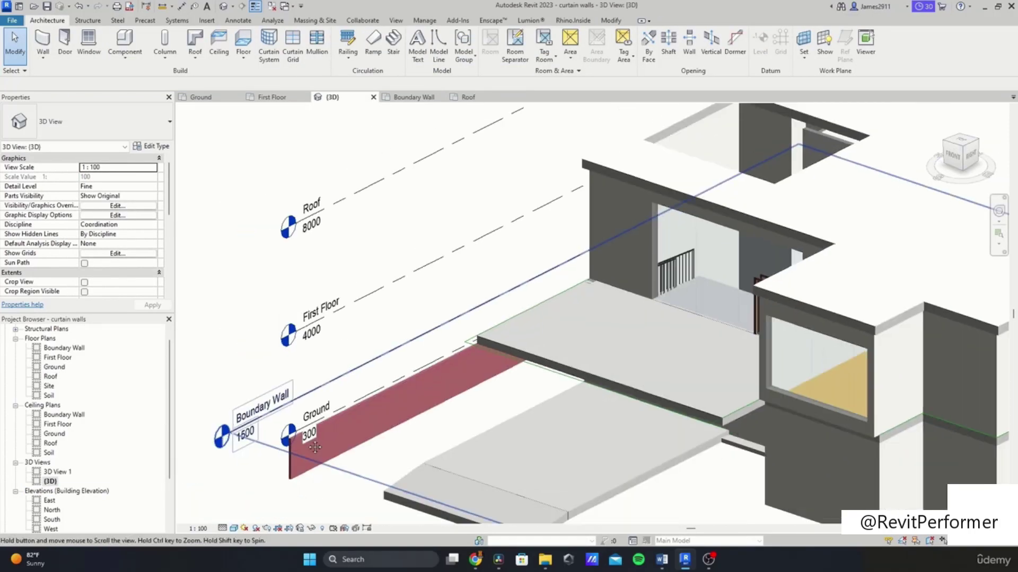
middle_click_drag(314, 447, 525, 427, "shift")
middle_click_drag(352, 222, 381, 278)
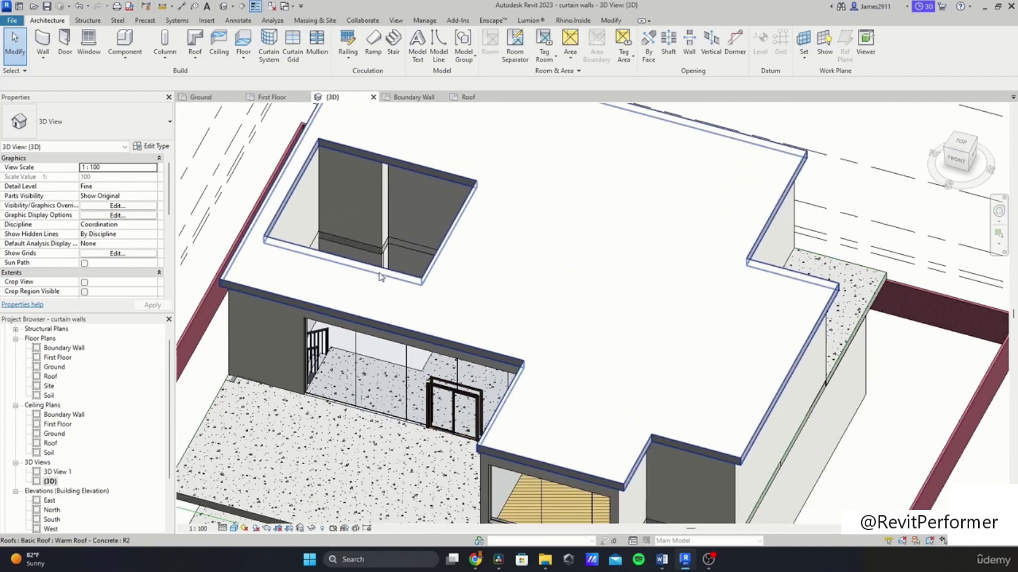
double_click(53, 367)
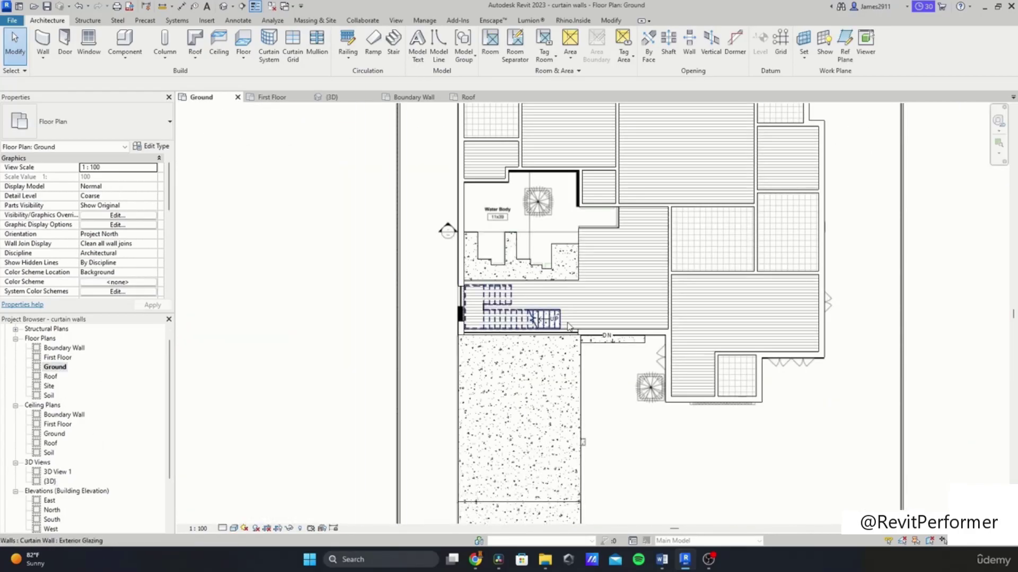
Step: On the Roof plan, create a non-sloping Sloped Glazing roof by footprint along the edges of the courtyard opening
double_click(49, 378)
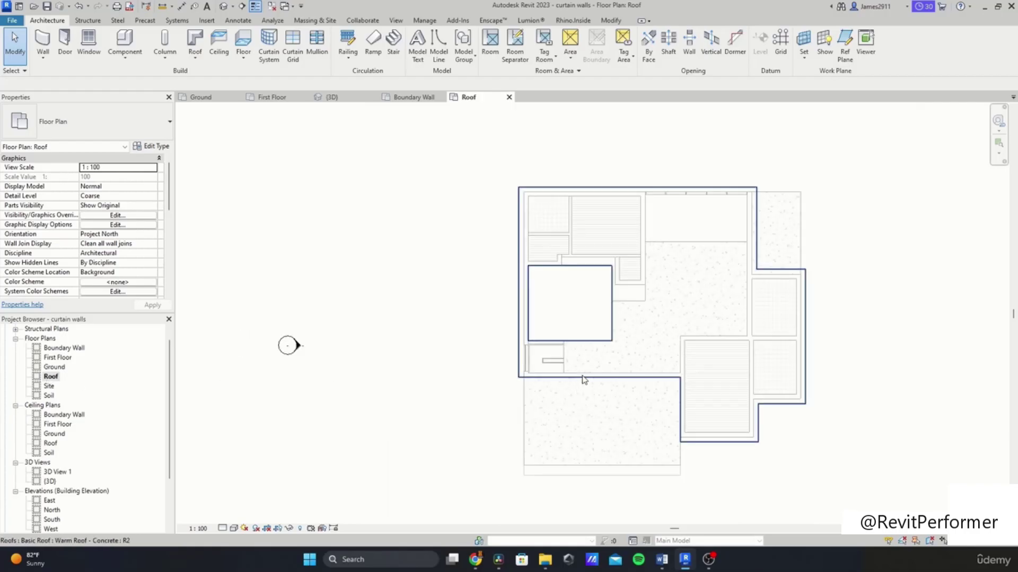
left_click(602, 320)
scroll(627, 309, "up", 5)
key("Escape")
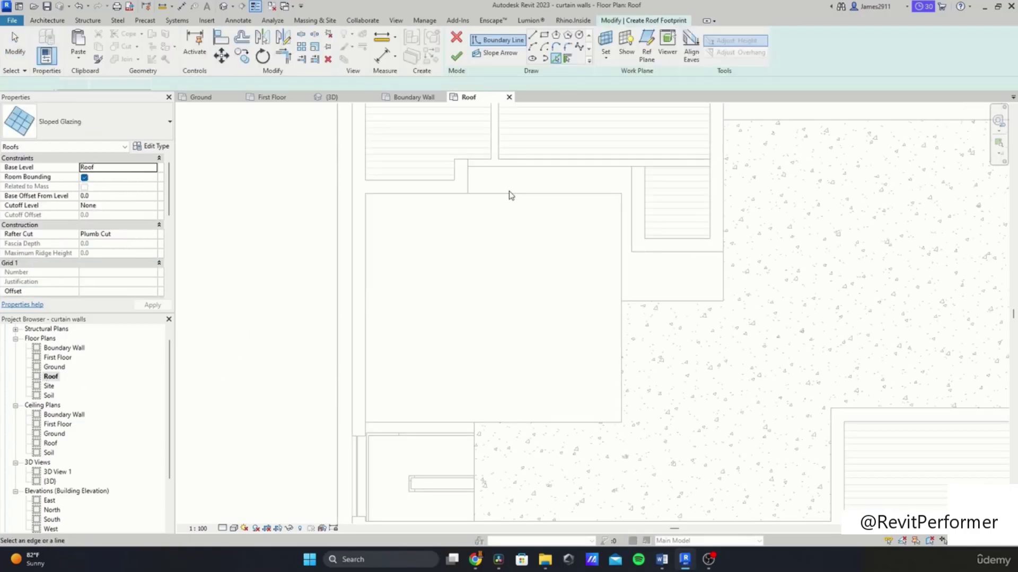
left_click(511, 194)
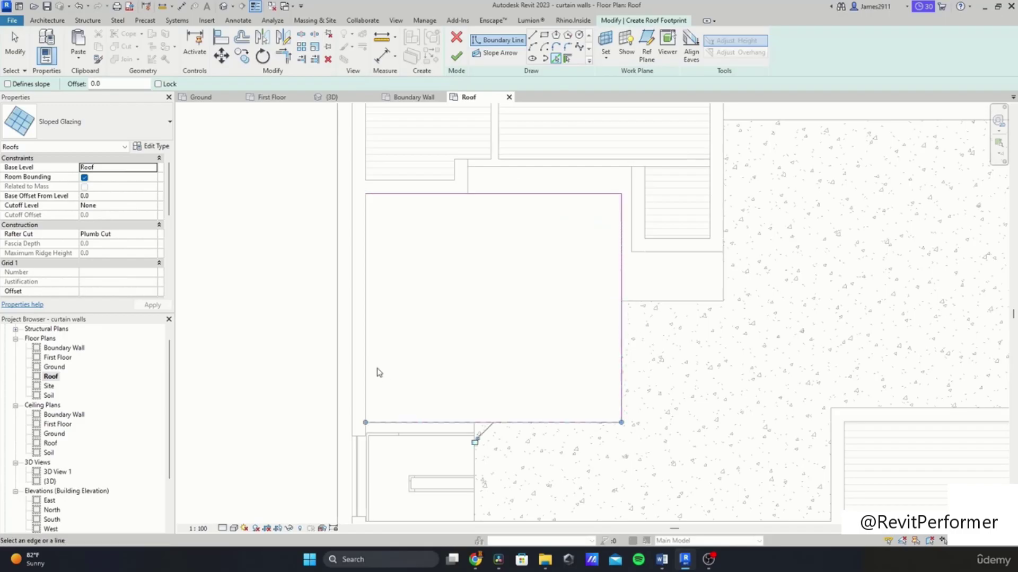
left_click(459, 59)
scroll(561, 281, "down", 3)
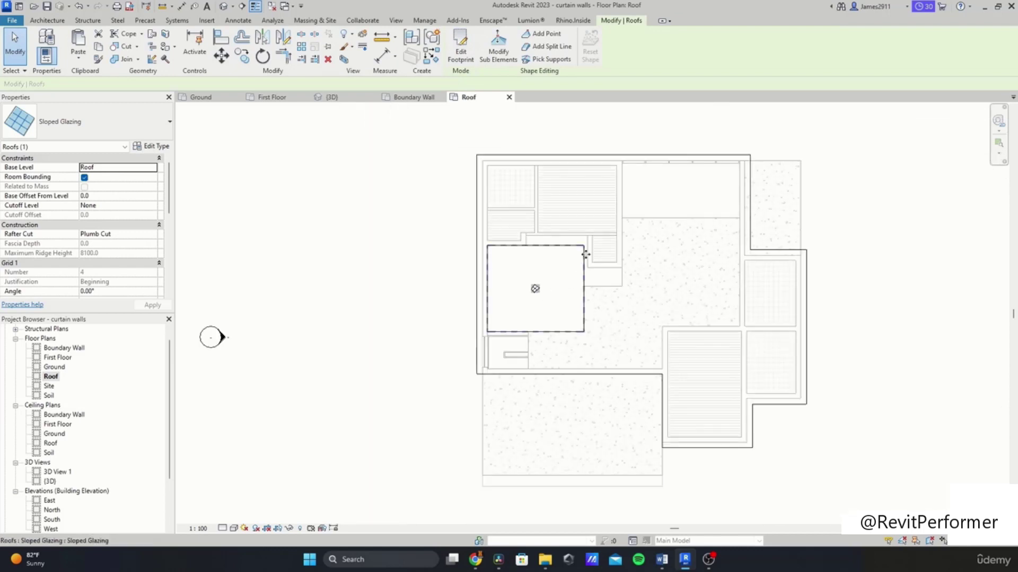
key("Escape")
Step: Edit the flat concrete roof's footprint and move its upper and left edges outward to an 800 mm overhang
double_click(662, 154)
middle_click_drag(634, 201, 492, 218)
scroll(532, 178, "up", 2)
scroll(433, 245, "up", 3)
scroll(475, 260, "down", 3)
mouse_move(491, 218)
left_mouse_down()
mouse_move(450, 213)
mouse_move(483, 217)
left_mouse_up()
middle_click_drag(564, 186, 538, 288)
left_click_drag(562, 220, 573, 214)
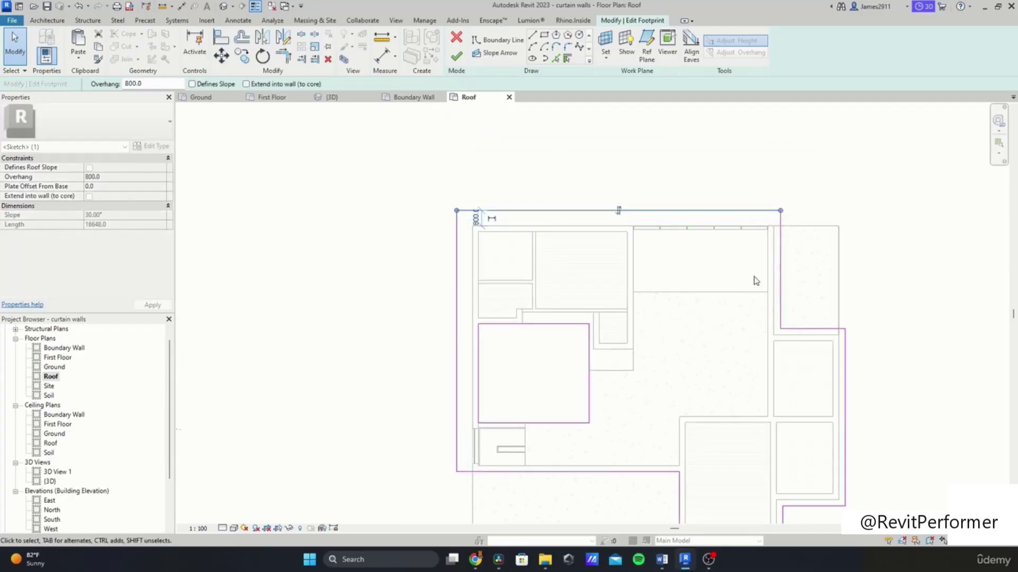
Step: Move the edges around the footprint's lower-right wing outward, with an 800 mm overhang on the bottommost edge
middle_click_drag(818, 368, 726, 290)
left_click_drag(768, 285, 758, 322)
scroll(745, 323, "up", 4)
left_click(705, 351)
scroll(592, 397, "up", 2)
left_click_drag(571, 419, 564, 448)
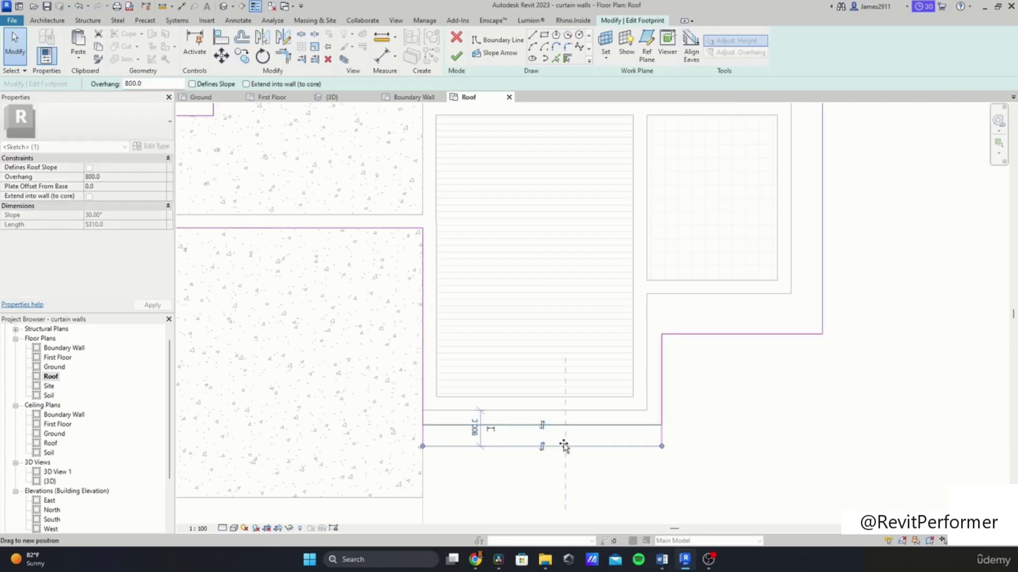
left_click_drag(666, 395, 679, 393)
left_click_drag(590, 447, 584, 442)
Step: Move the short vertical edge at the footprint's upper-right notch to a 700 mm overhang and finish the sketch
left_click(769, 417)
scroll(753, 456, "down", 4)
scroll(742, 361, "up", 3)
left_click_drag(707, 315, 703, 318)
left_click_drag(663, 279, 679, 277)
scroll(684, 333, "up", 2)
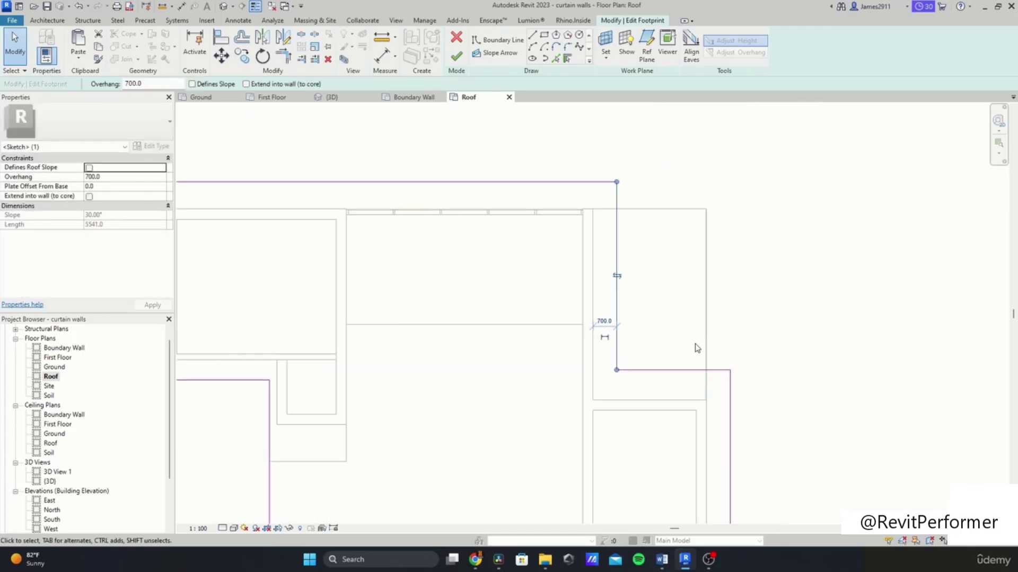
scroll(487, 157, "down", 2)
left_click(456, 56)
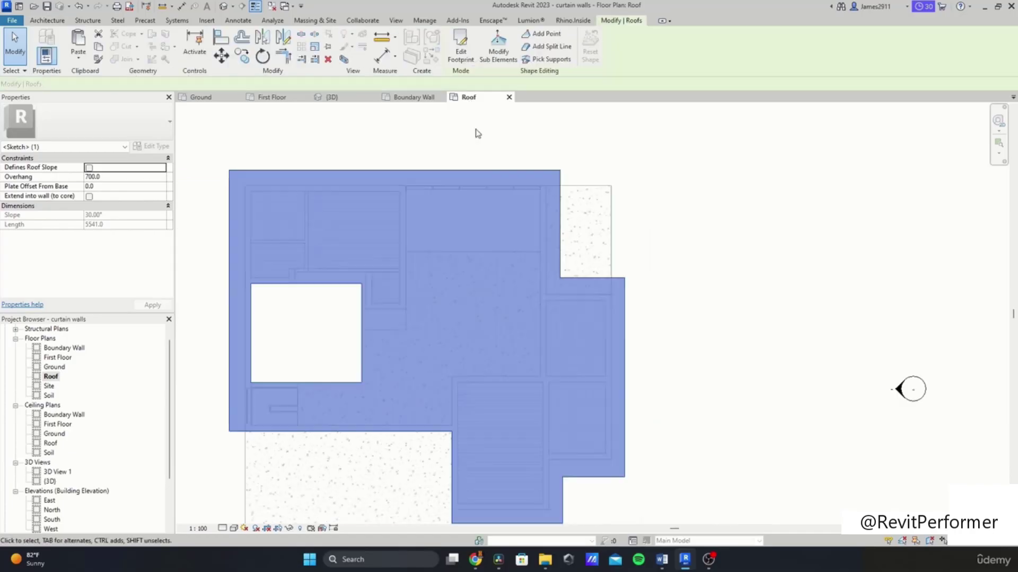
left_click(477, 132)
Step: Examine the new roof overhangs and the sloped glazing inside the courtyard opening in the 3D view
left_click(50, 481)
double_click(50, 483)
scroll(360, 397, "down", 2)
middle_click_drag(360, 397, 371, 345, "shift")
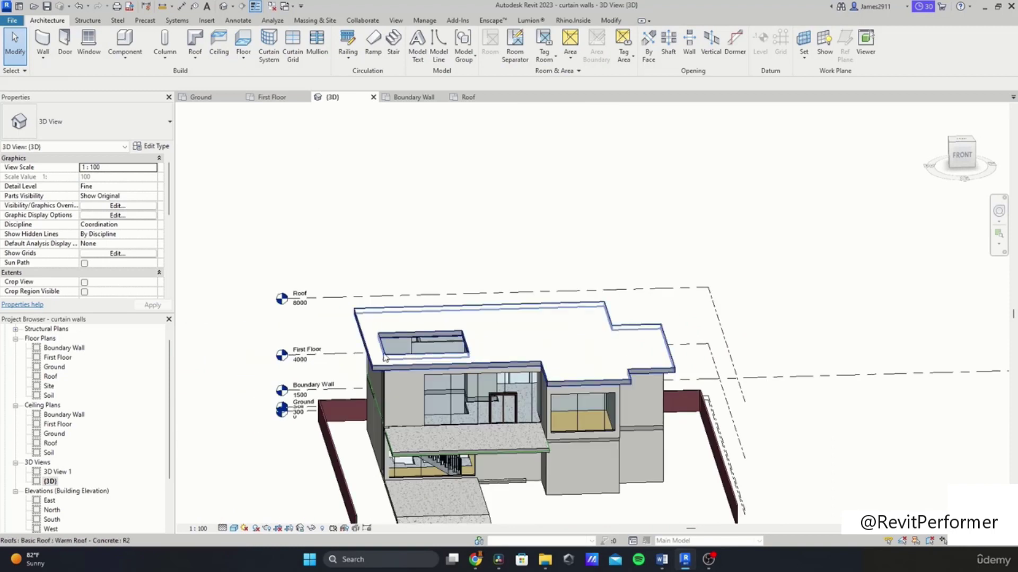
scroll(419, 357, "up", 4)
left_click(407, 359)
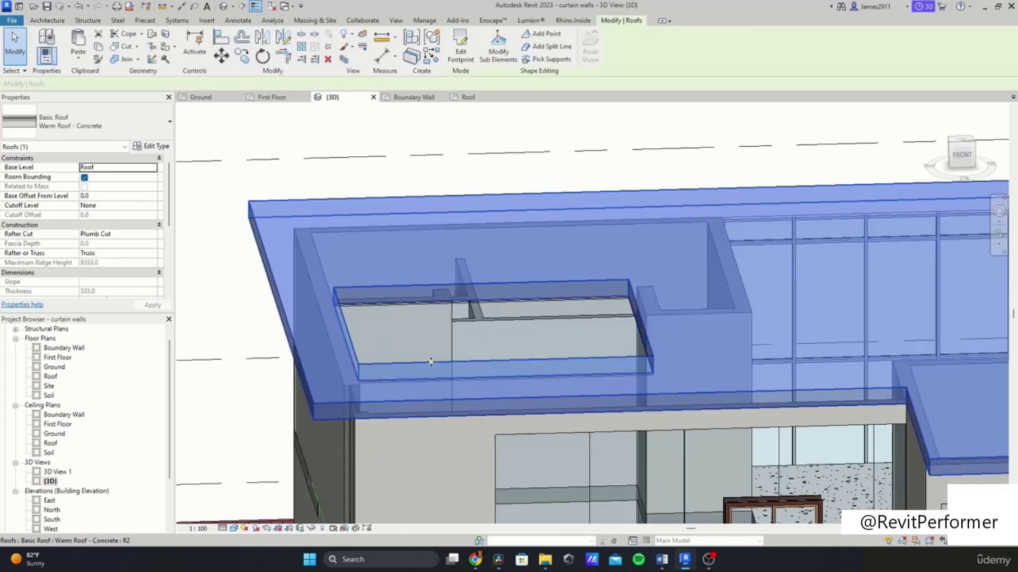
left_click(495, 372)
scroll(530, 377, "down", 3)
middle_click_drag(530, 377, 488, 495, "shift")
middle_click_drag(563, 377, 409, 527)
scroll(420, 486, "up", 3)
middle_click_drag(470, 433, 537, 305)
left_click(497, 368)
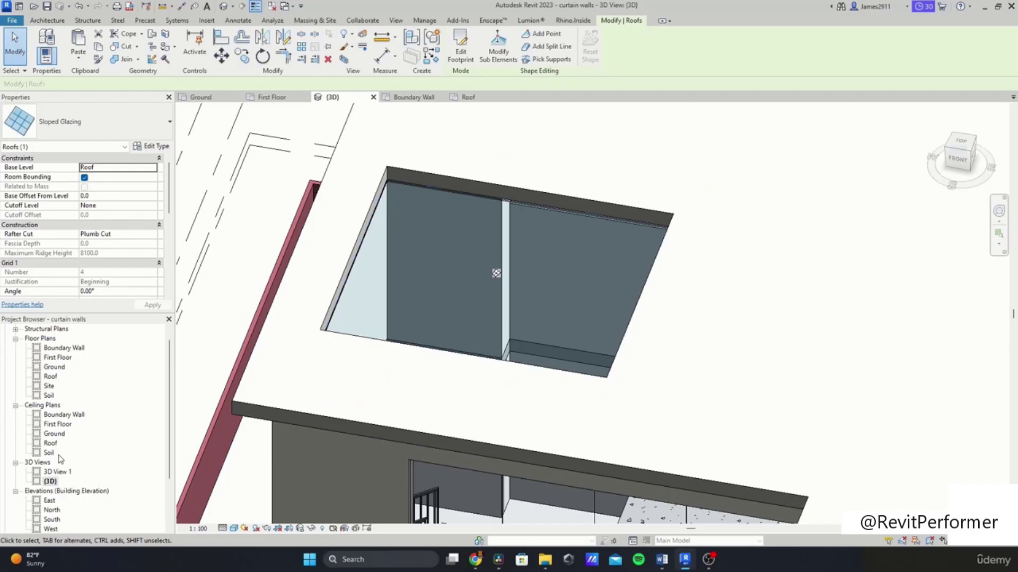
left_click(493, 272)
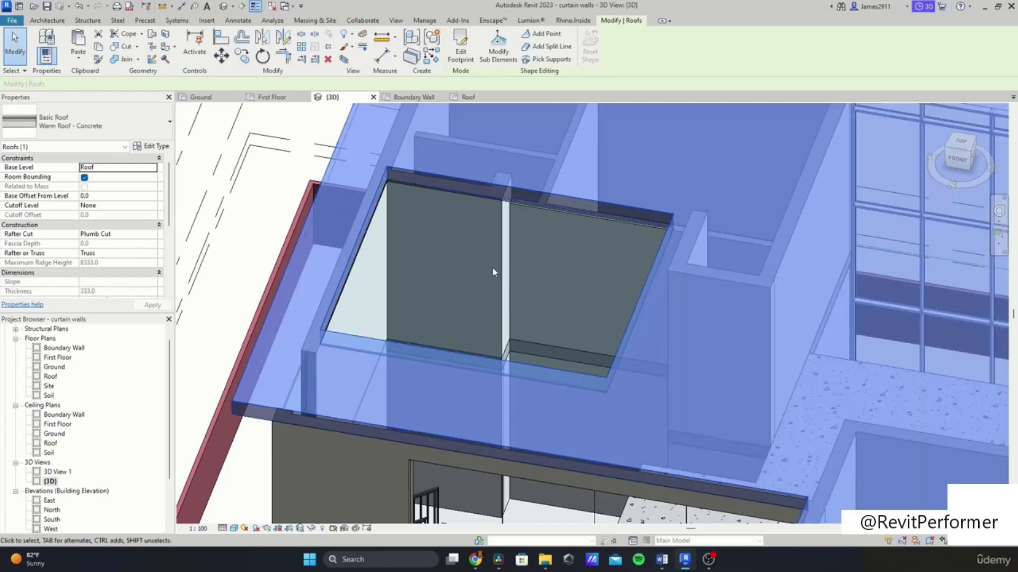
scroll(57, 409, "up", 1)
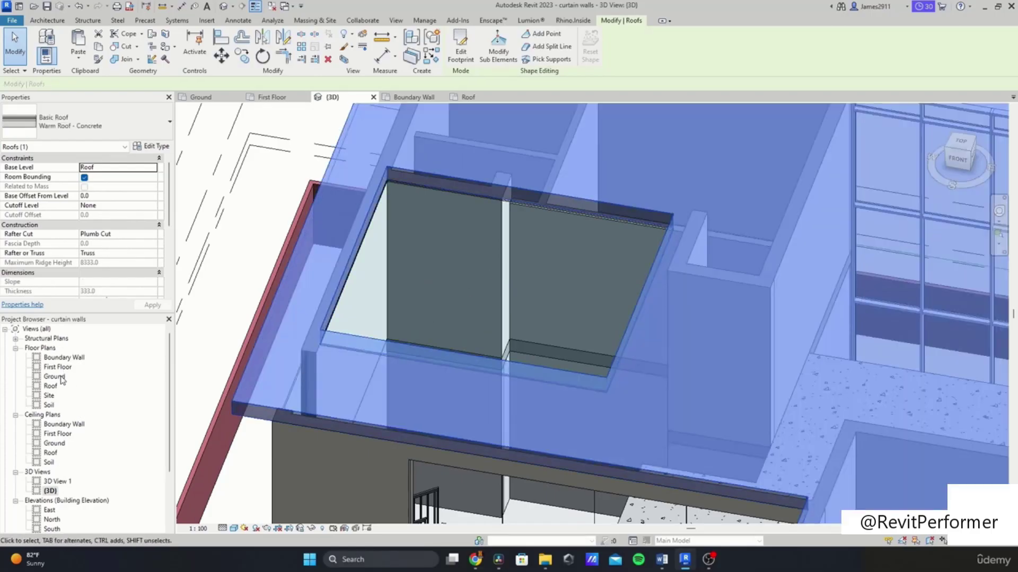
Step: On the Roof plan, make all four edges of the sloped glazing footprint slope-defining at 30° and finish the sketch
double_click(51, 386)
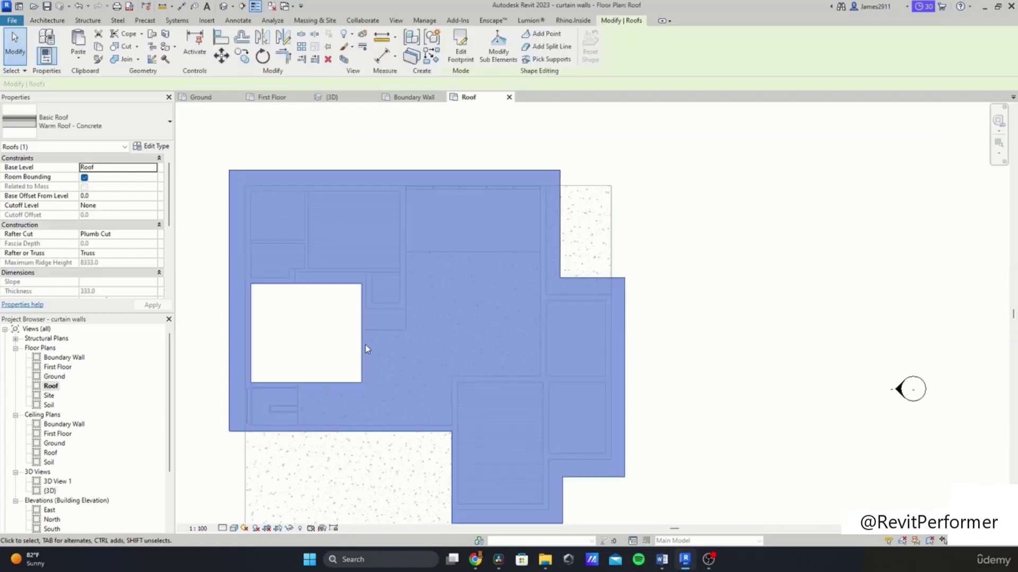
double_click(358, 364)
left_click(317, 283)
scroll(236, 289, "up", 2)
left_click_drag(498, 243, 232, 506)
left_click(192, 85)
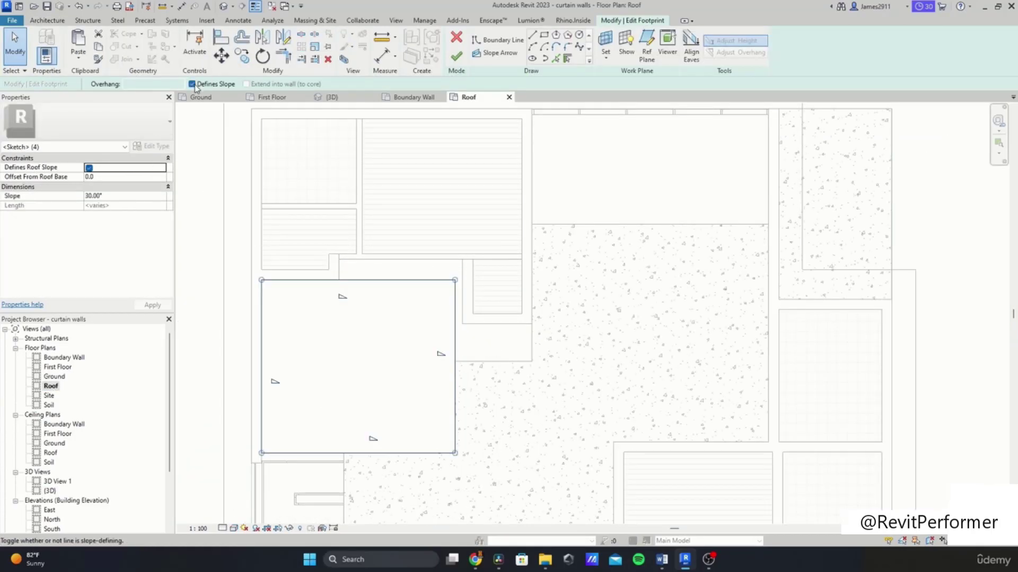
left_click(457, 57)
left_click(231, 238)
scroll(231, 255, "down", 1)
middle_click_drag(231, 275, 375, 227)
Step: Examine the pitched glazing over the courtyard opening from several sides in the 3D view
double_click(49, 491)
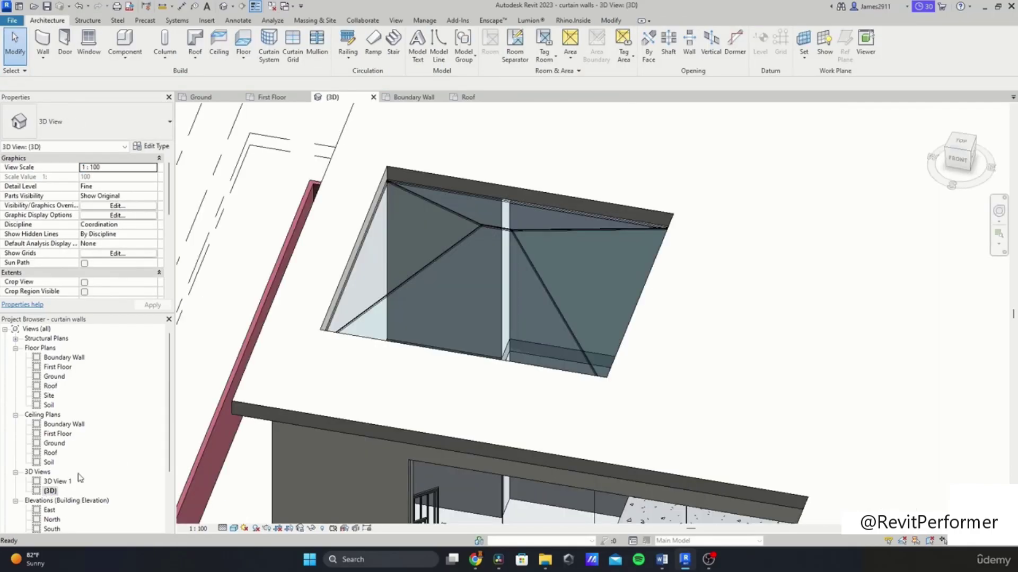
middle_click_drag(374, 385, 389, 318, "shift")
scroll(464, 303, "down", 2)
middle_click_drag(562, 485, 611, 252, "shift")
scroll(611, 252, "up", 2)
middle_click_drag(562, 356, 597, 325, "shift")
middle_click_drag(485, 385, 670, 350)
middle_click_drag(664, 305, 482, 423)
middle_click_drag(586, 237, 337, 354, "shift")
scroll(498, 308, "down", 2)
middle_click_drag(533, 288, 411, 359, "shift")
middle_click_drag(495, 318, 186, 270)
scroll(582, 272, "up", 2)
scroll(529, 227, "down", 2)
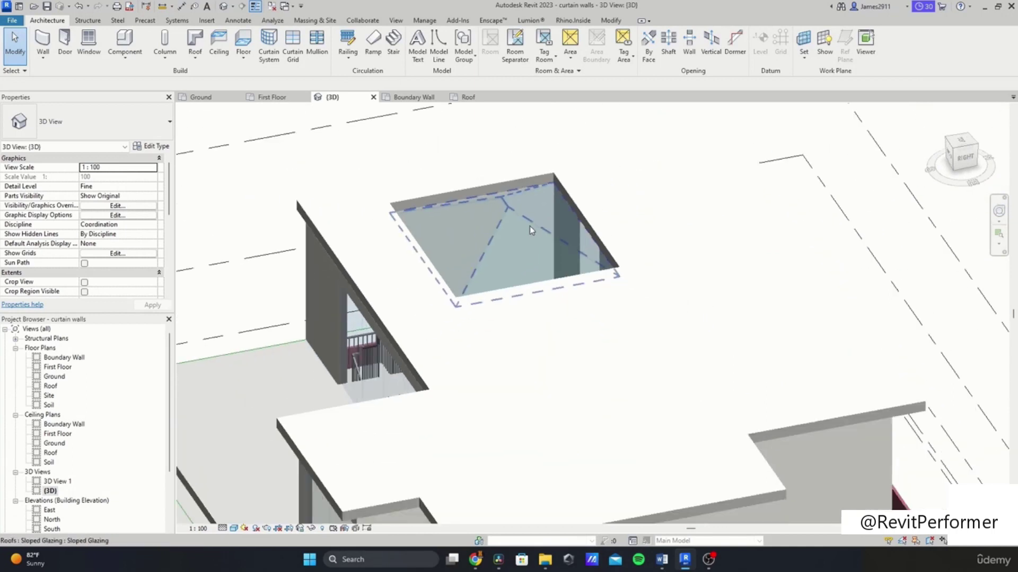
Step: Remove the slope definition from all four edges of the sloped glazing footprint, finish the sketch, and check it in 3D
left_click(533, 225)
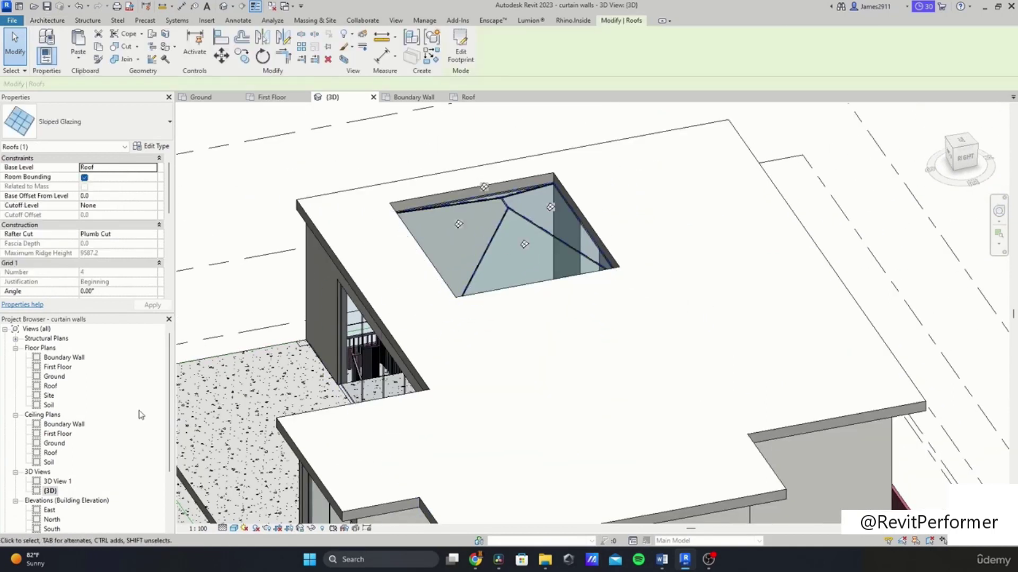
double_click(54, 377)
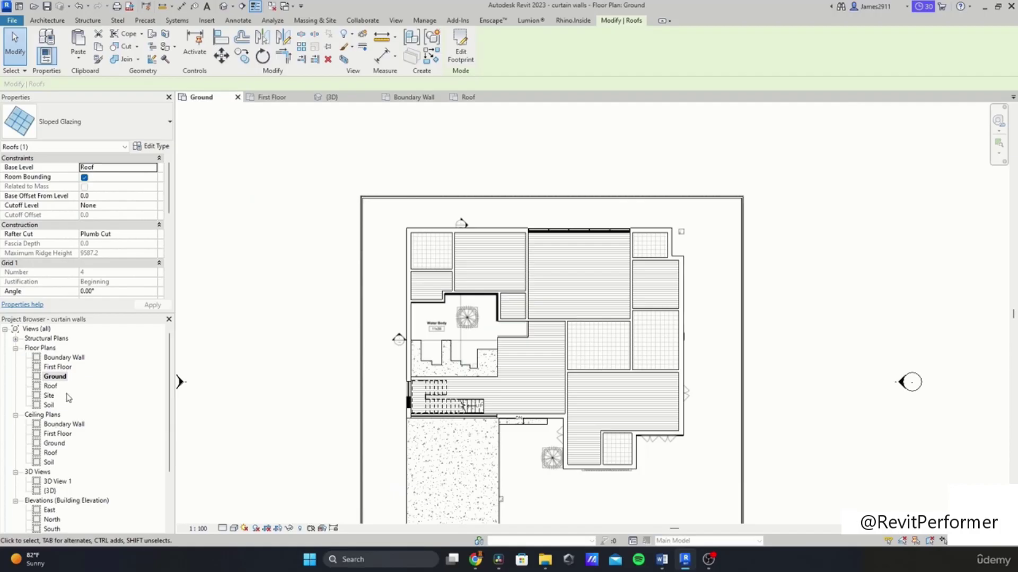
double_click(50, 387)
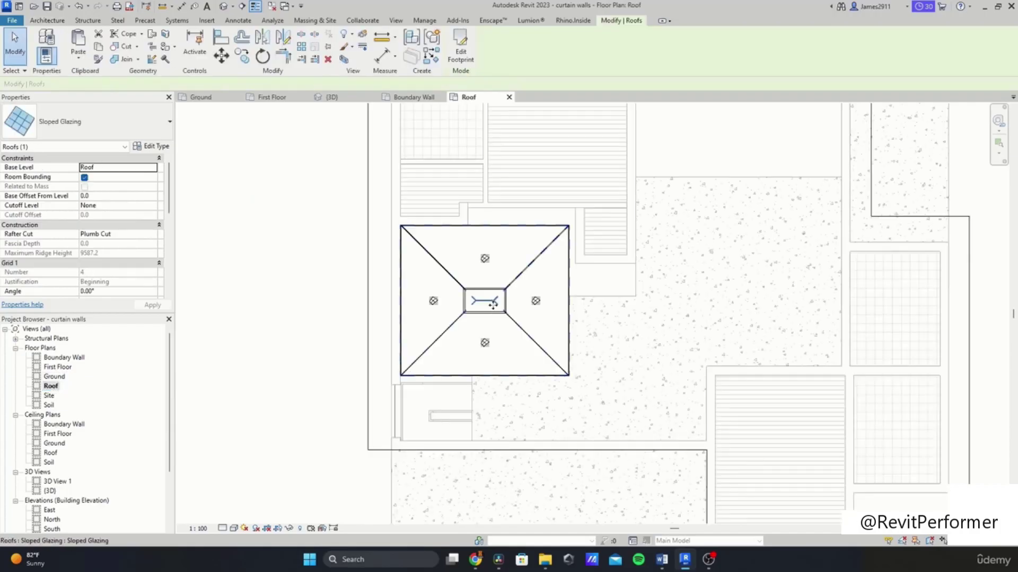
key("Escape")
double_click(508, 286)
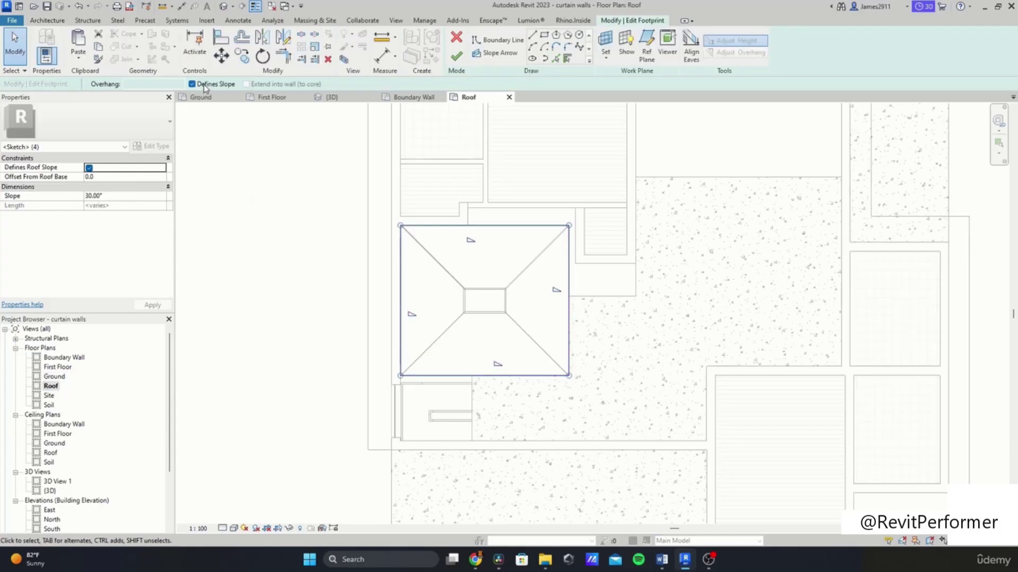
left_click(204, 85)
left_click(265, 186)
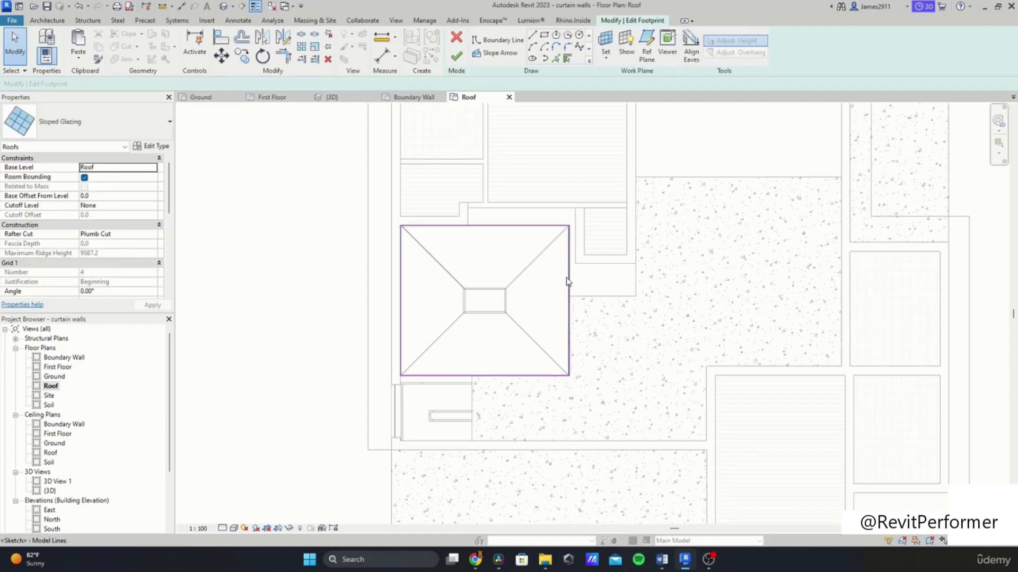
left_click(456, 55)
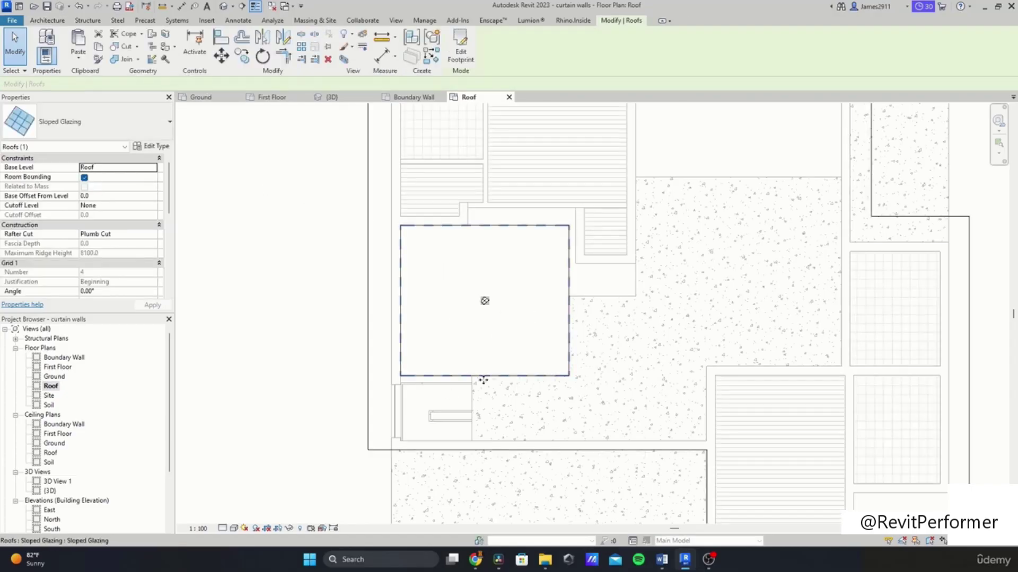
left_click(271, 347)
double_click(50, 490)
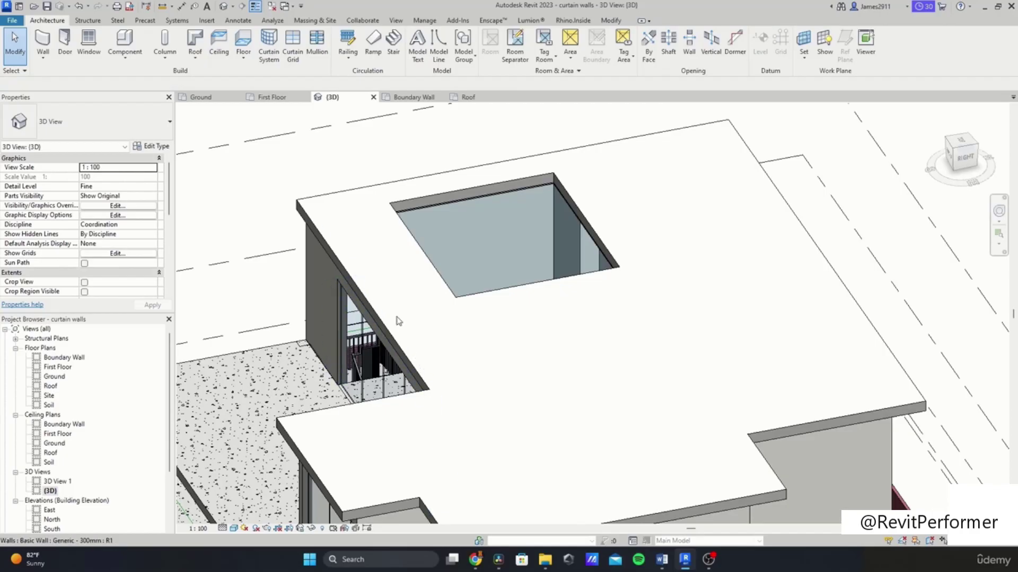
middle_click_drag(330, 389, 476, 441, "shift")
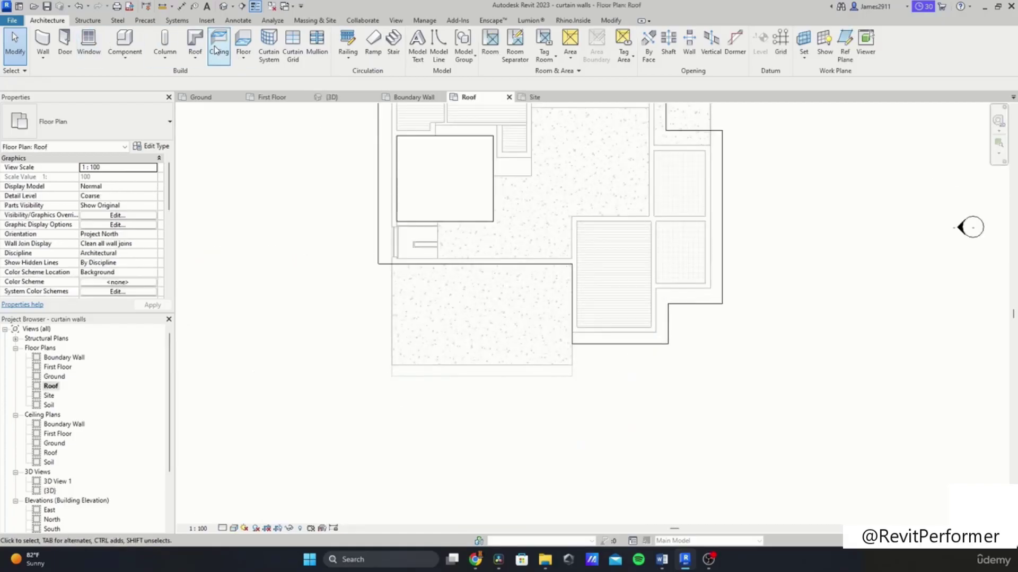
Step: Start a Cold Roof - Concrete roof by footprint and sketch a rectangular boundary about 11460 by 6004 mm over the terrace
left_click(189, 63)
left_click(215, 77)
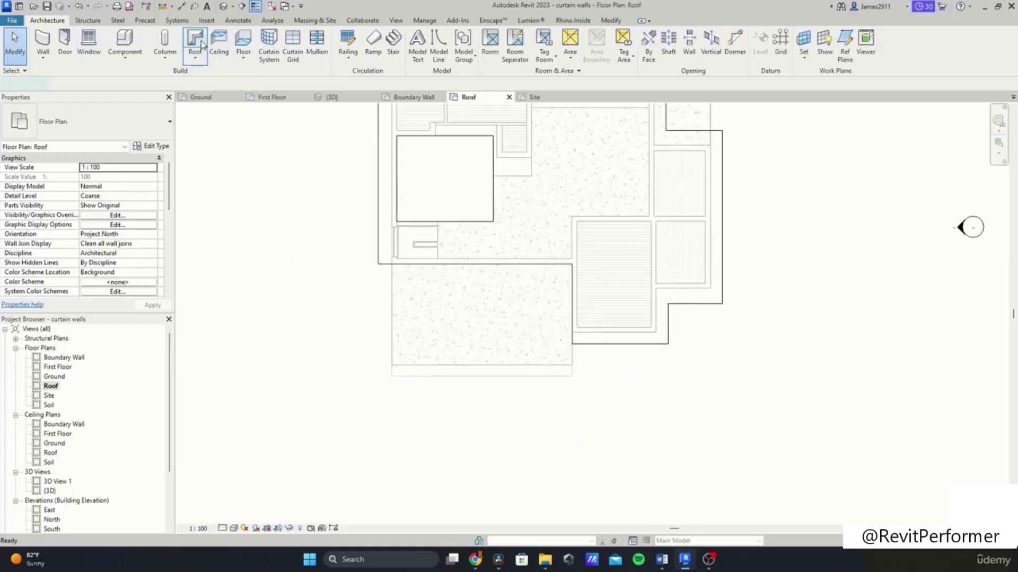
left_click(136, 139)
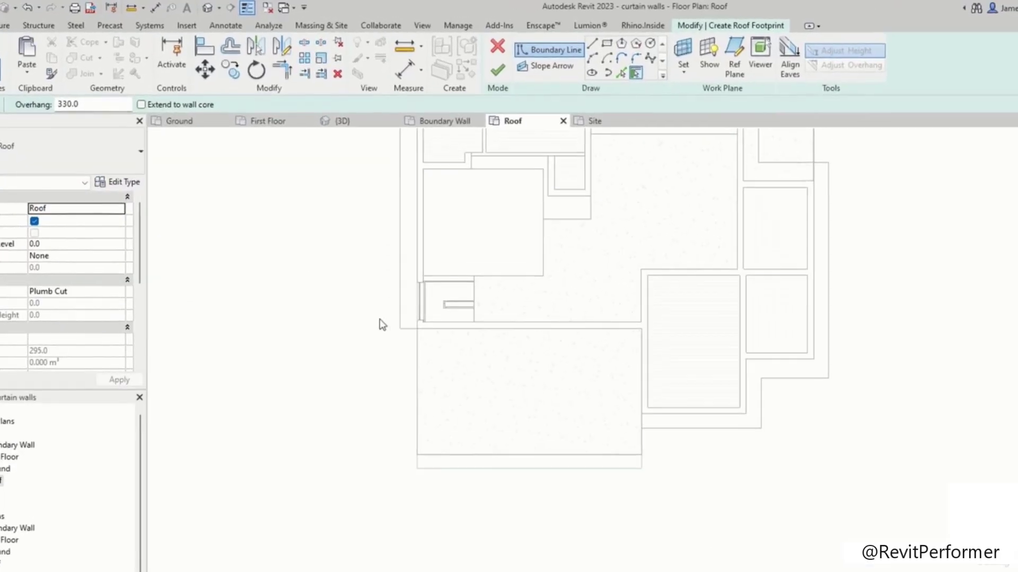
scroll(469, 416, "up", 3)
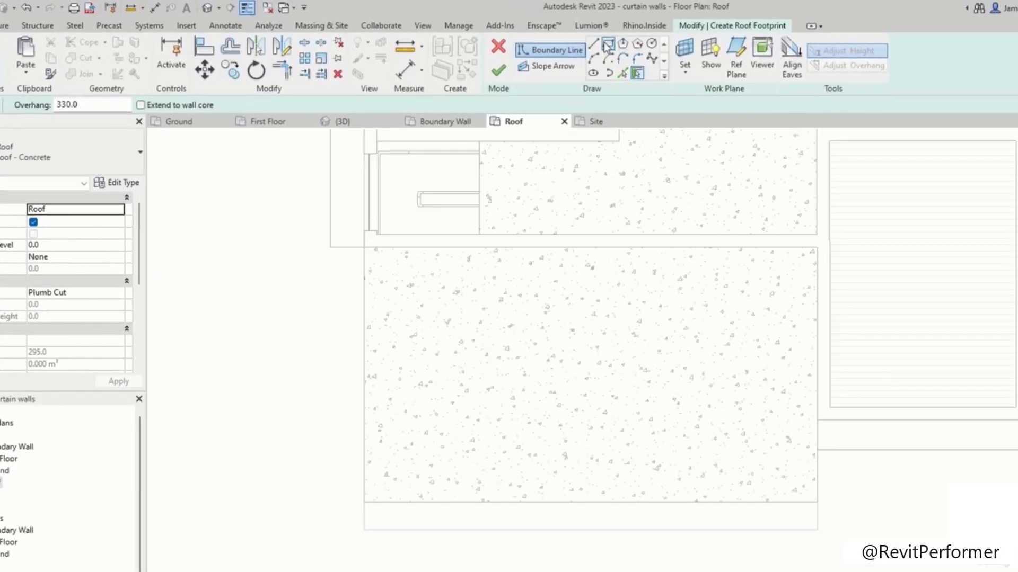
left_click(329, 247)
left_click(817, 502)
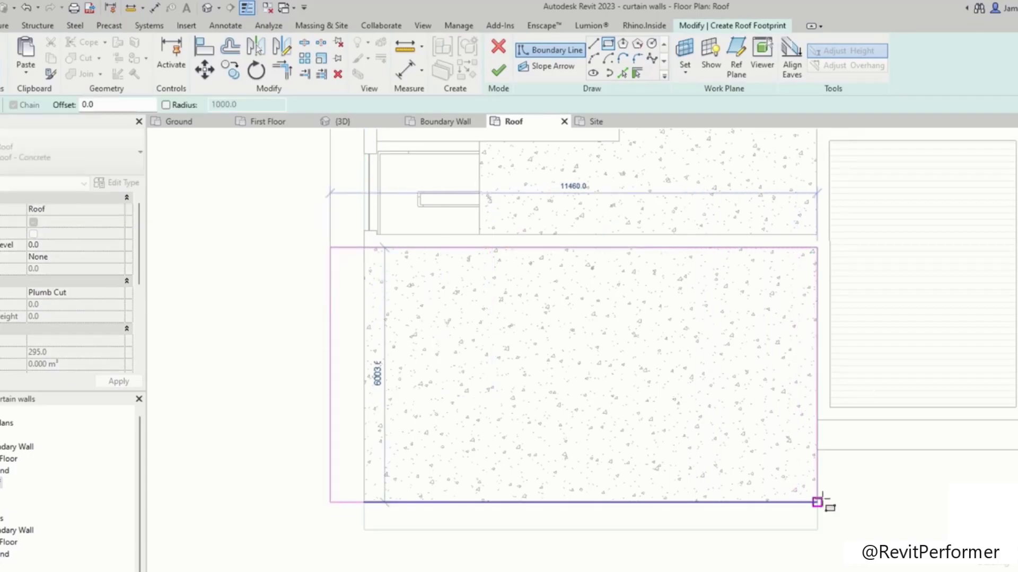
key("Escape")
key("Escape")
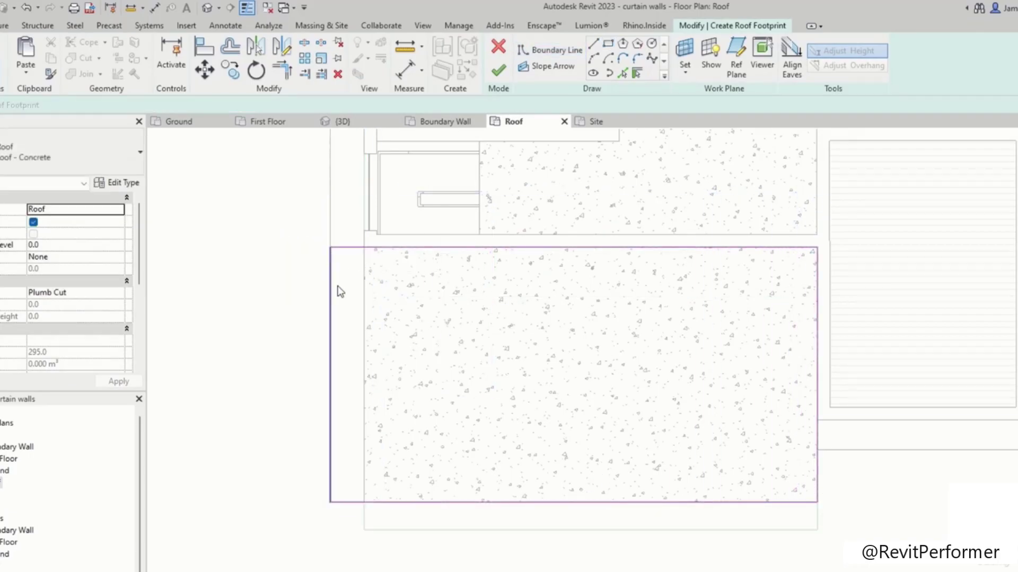
Step: Try to move the terrace roof boundary's left edge onto the edge of the slab below
middle_click_drag(336, 291, 421, 307)
left_click(421, 309)
left_click_drag(423, 313, 449, 336)
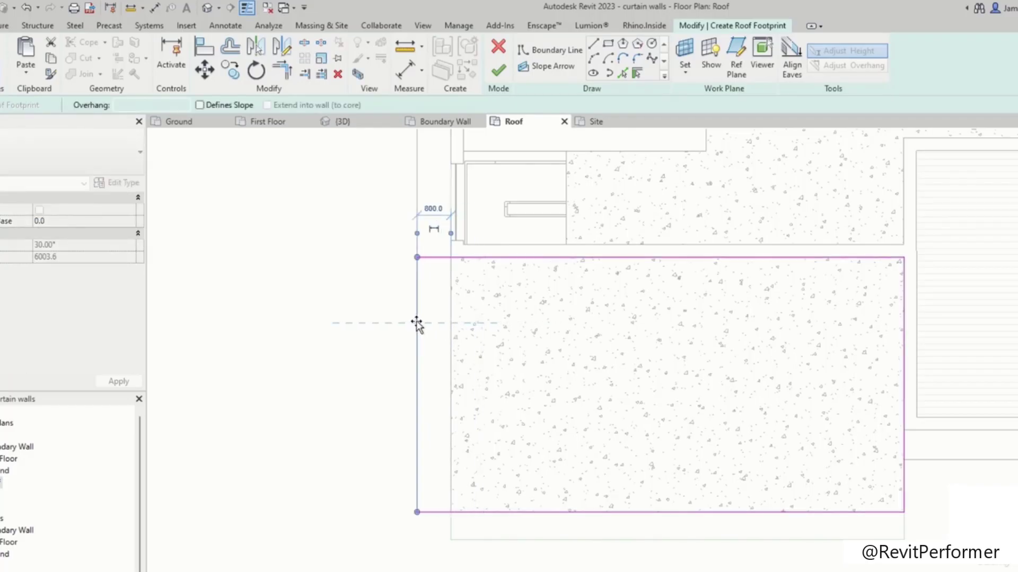
left_click(472, 416)
scroll(472, 416, "down", 2)
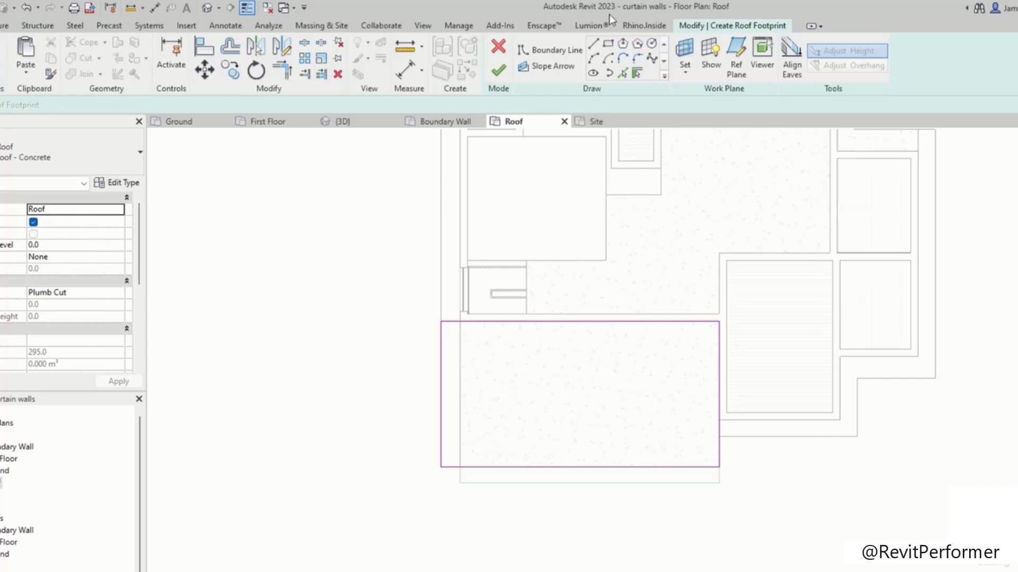
Step: Sketch a slot rectangle 500 mm wide and 5400 mm long inside the terrace roof boundary, starting at the slab's left edge
scroll(498, 409, "up", 3)
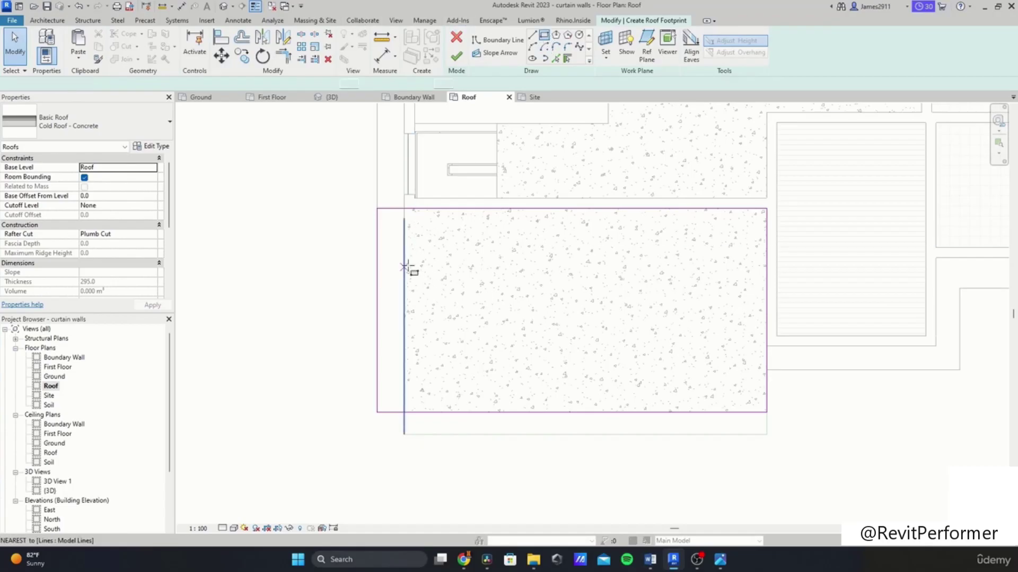
scroll(406, 267, "up", 2)
left_click(402, 195)
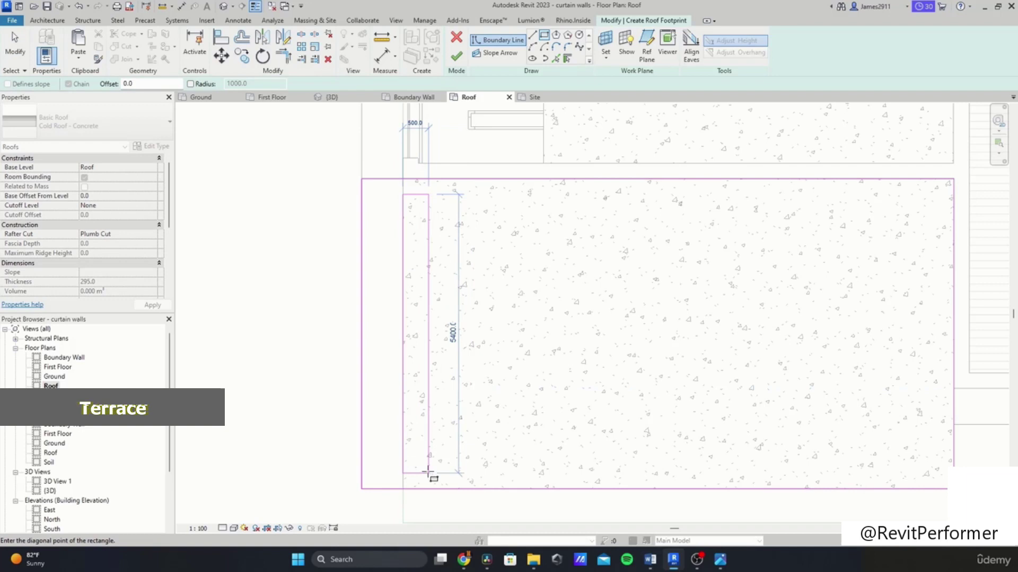
left_click(427, 472)
Step: Copy the slot rectangle four times in a row across the terrace roof, using the Multiple and Constrain options
left_click(241, 55)
left_click(403, 194)
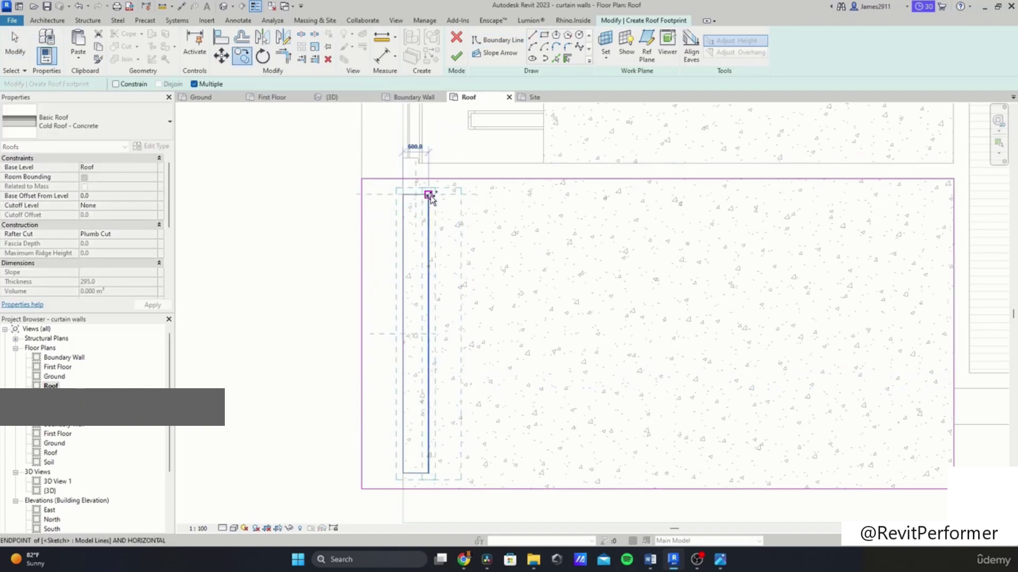
left_click(460, 195)
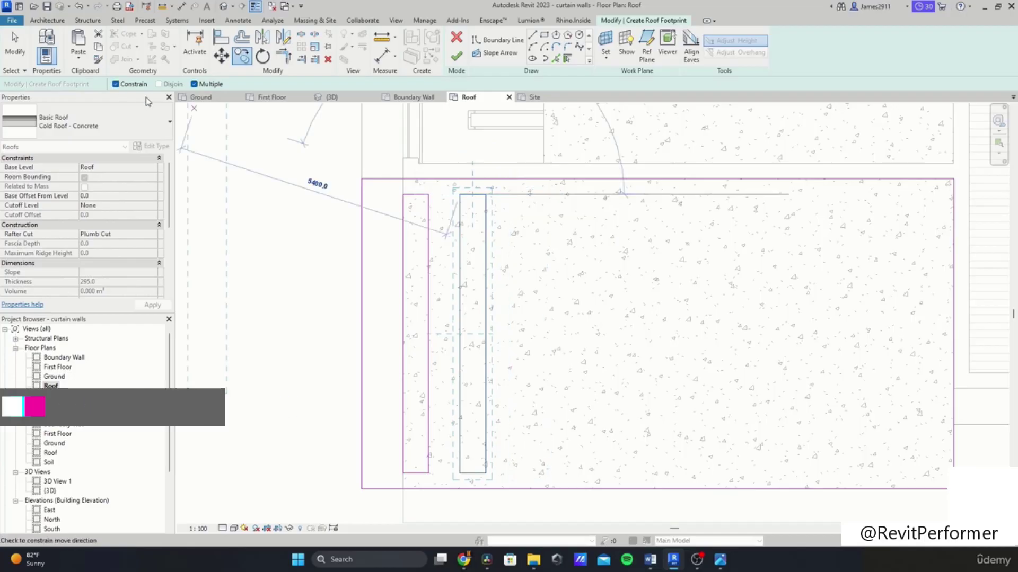
left_click(517, 195)
left_click(574, 195)
left_click(625, 195)
Step: Place one more slot copy, and undo it together with the stray boundary edge moves
left_click(687, 196)
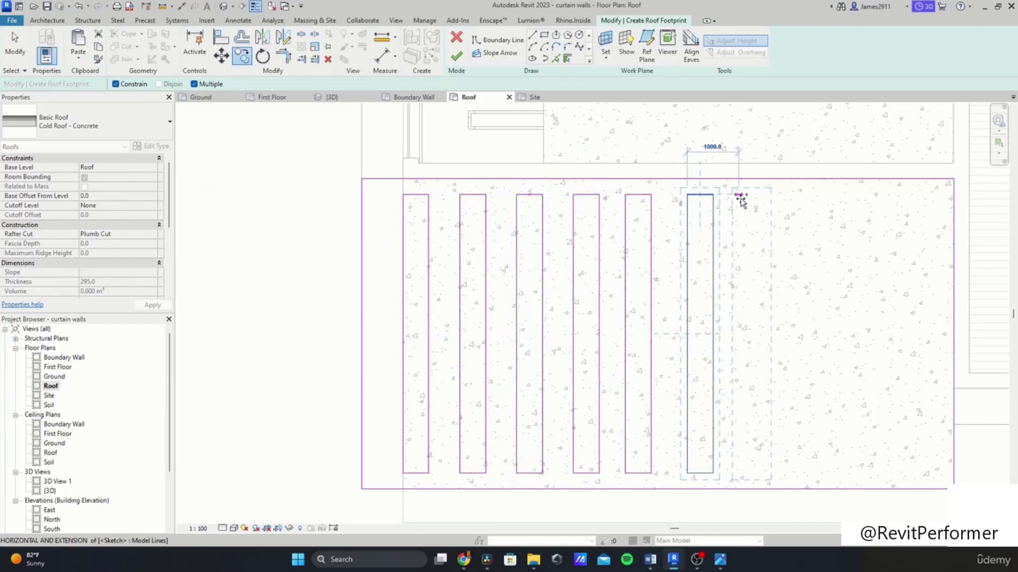
key("ctrl+z")
left_click_drag(588, 349, 592, 346)
key("ctrl+z")
left_click_drag(660, 179, 658, 219)
key("ctrl+z")
left_click(669, 179)
left_click(669, 194)
Step: Select the fifth slot's whole outline and copy it five more times along the terrace roof, ending the Copy command
key("Tab")
left_click(626, 233)
left_click(243, 60)
left_click(625, 194)
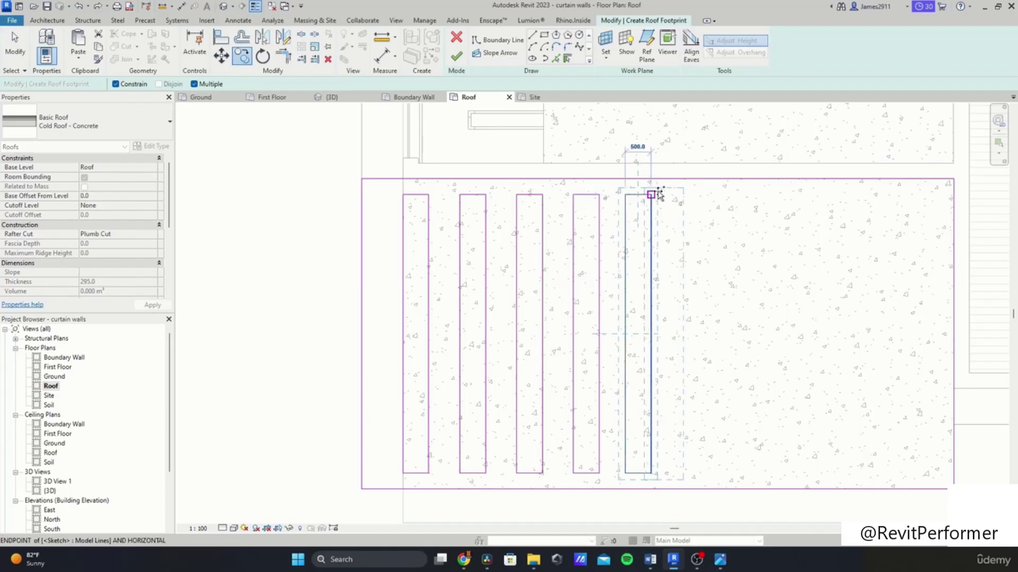
left_click(676, 195)
left_click(733, 194)
left_click(785, 194)
left_click(841, 194)
left_click(894, 194)
key("Escape")
key("Escape")
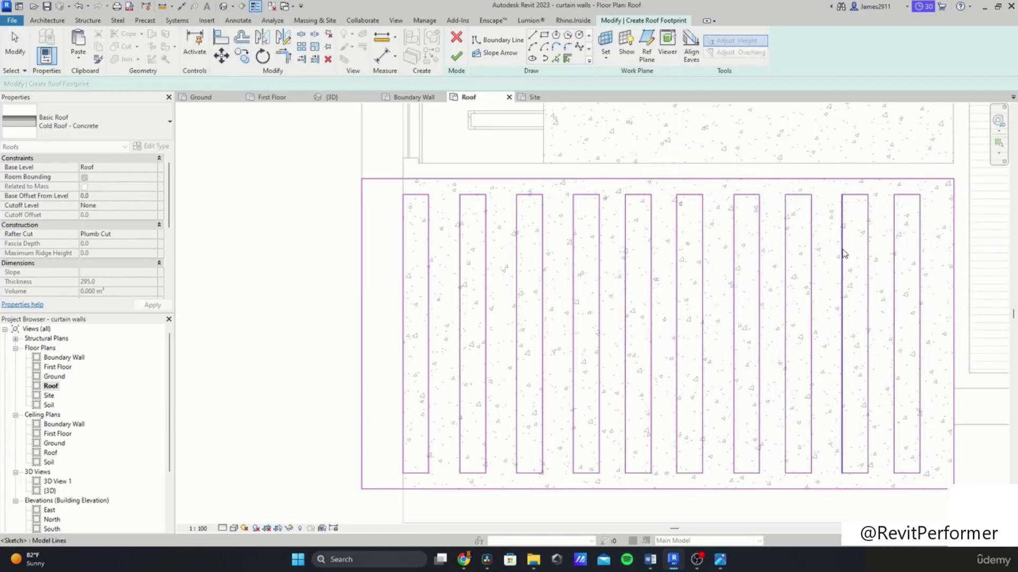
Step: Finish the slotted terrace roof's footprint sketch and set the roof's base offset from level to -200
left_click(456, 57)
scroll(650, 391, "down", 2)
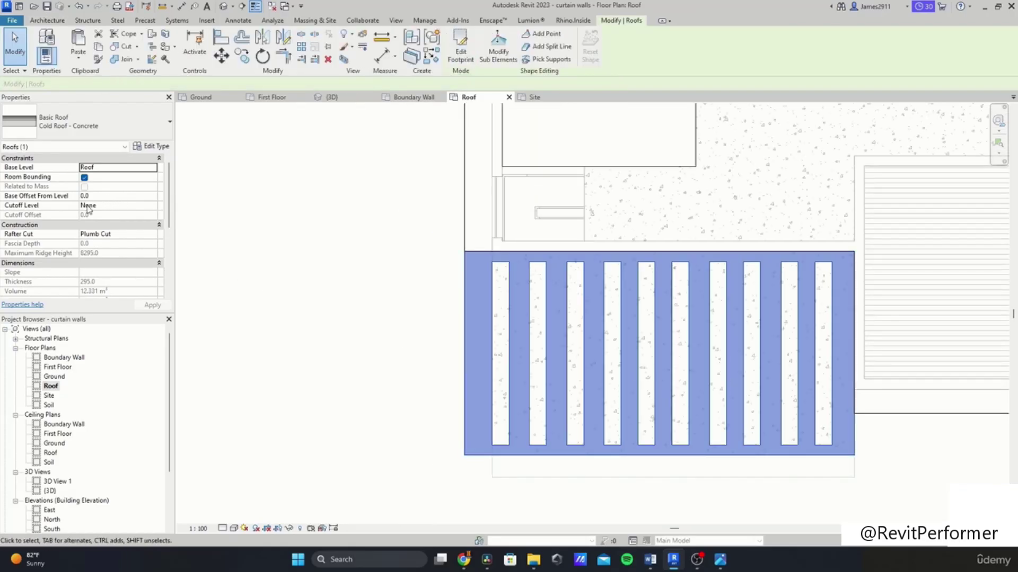
double_click(50, 491)
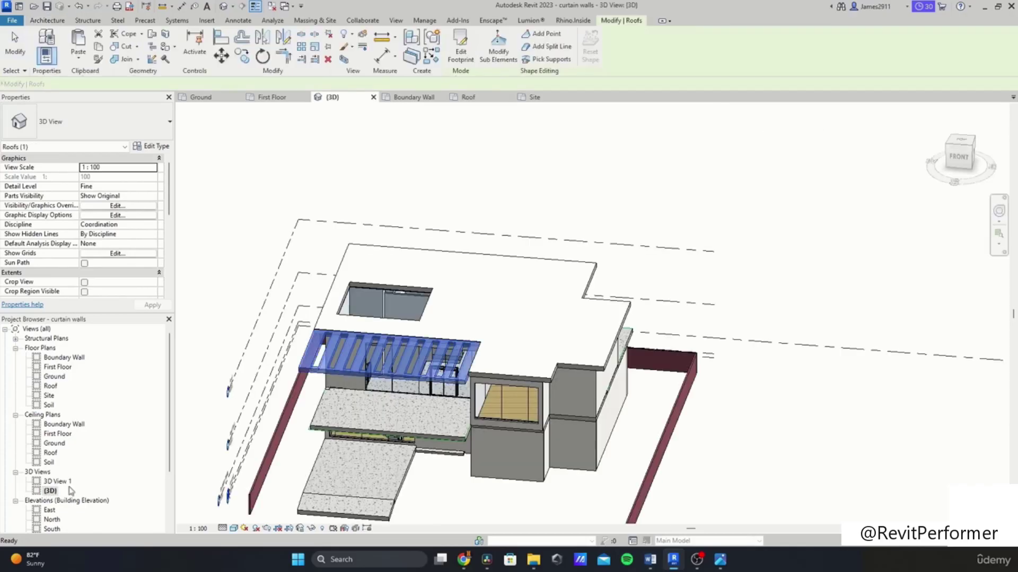
scroll(463, 389, "up", 5)
middle_click_drag(463, 388, 723, 273, "shift")
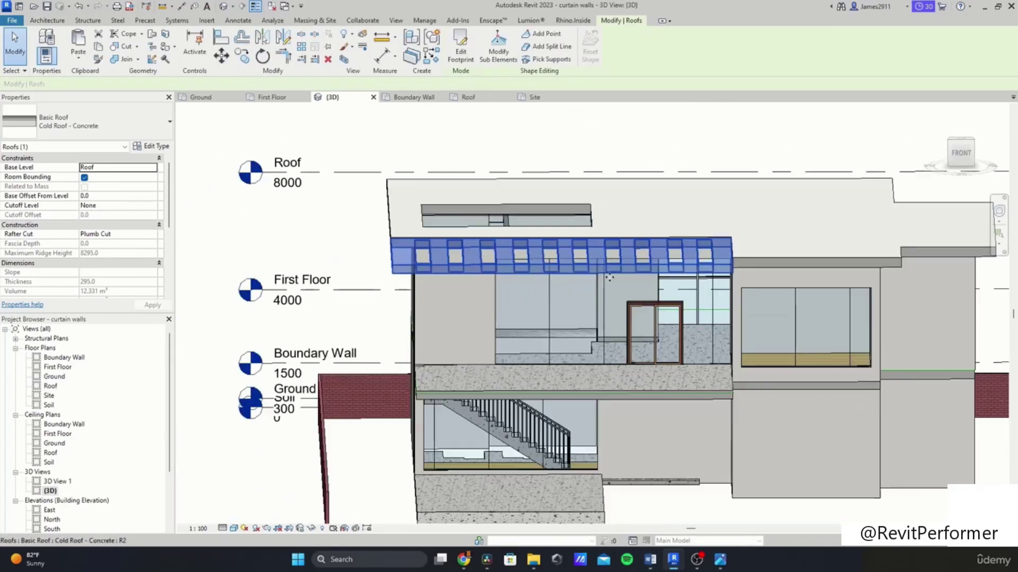
left_click(86, 194)
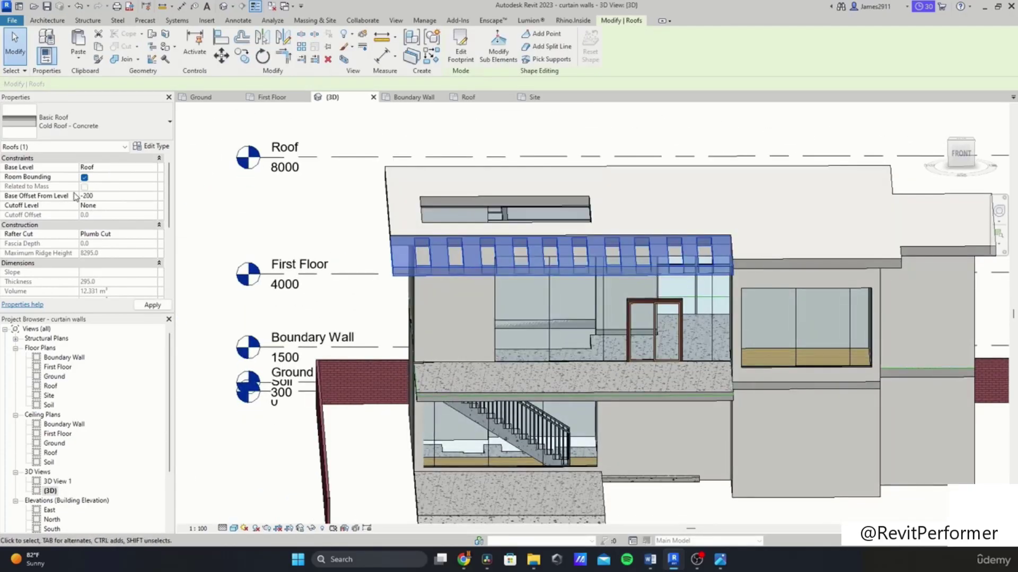
left_click(390, 126)
Step: Examine the lowered slotted terrace roof in the 3D view and the roof edges in the East elevation
scroll(508, 239, "up", 2)
middle_click_drag(508, 239, 516, 220, "shift")
middle_click_drag(516, 307, 378, 321)
scroll(335, 242, "down", 3)
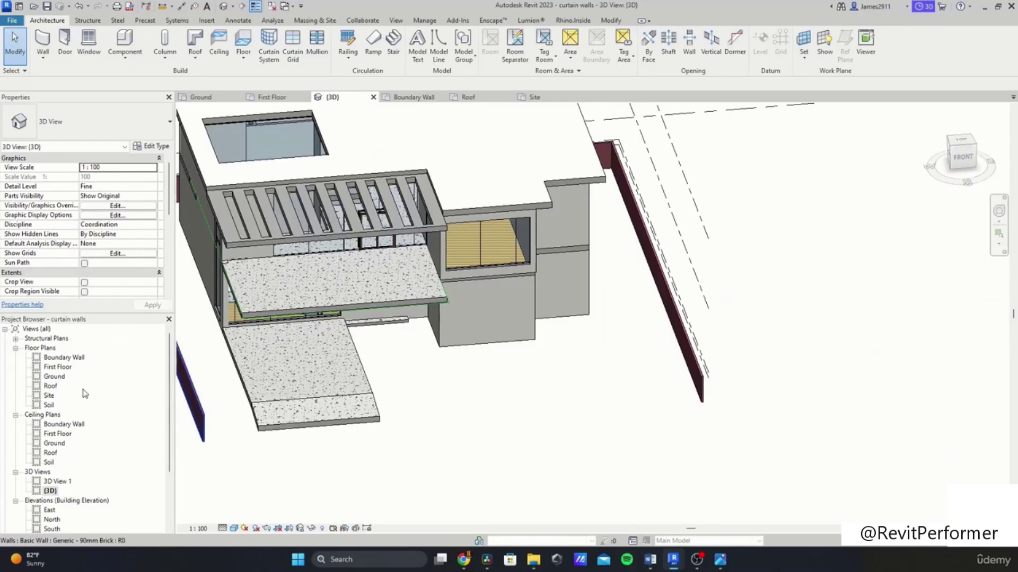
scroll(63, 494, "down", 1)
double_click(49, 482)
scroll(641, 275, "up", 4)
scroll(51, 371, "up", 1)
left_click(51, 368)
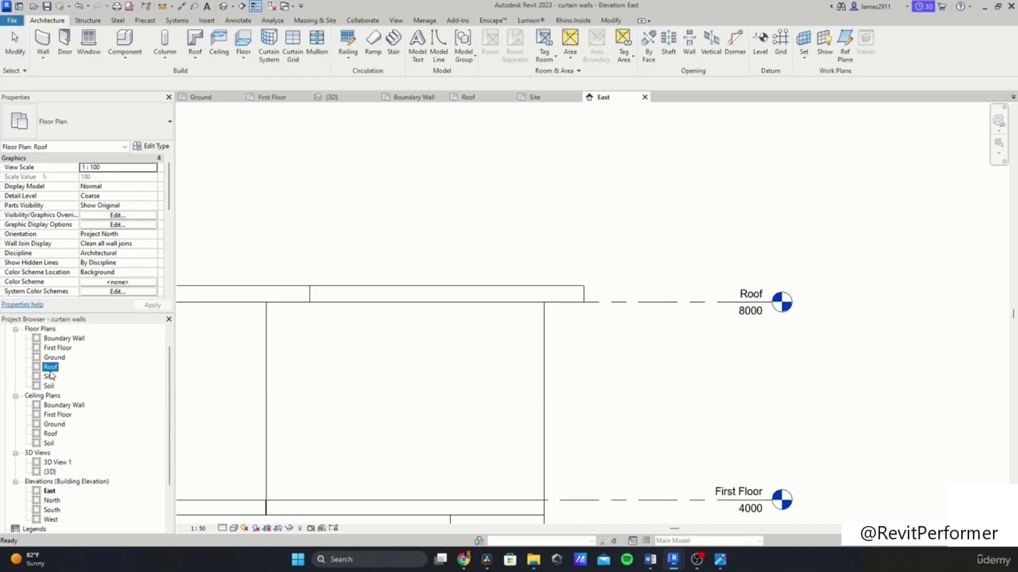
Step: In the Roof floor plan, edit the main roof's footprint, pulling both notch edges beside the small slab back to the outer wall faces
double_click(52, 368)
scroll(552, 288, "down", 3)
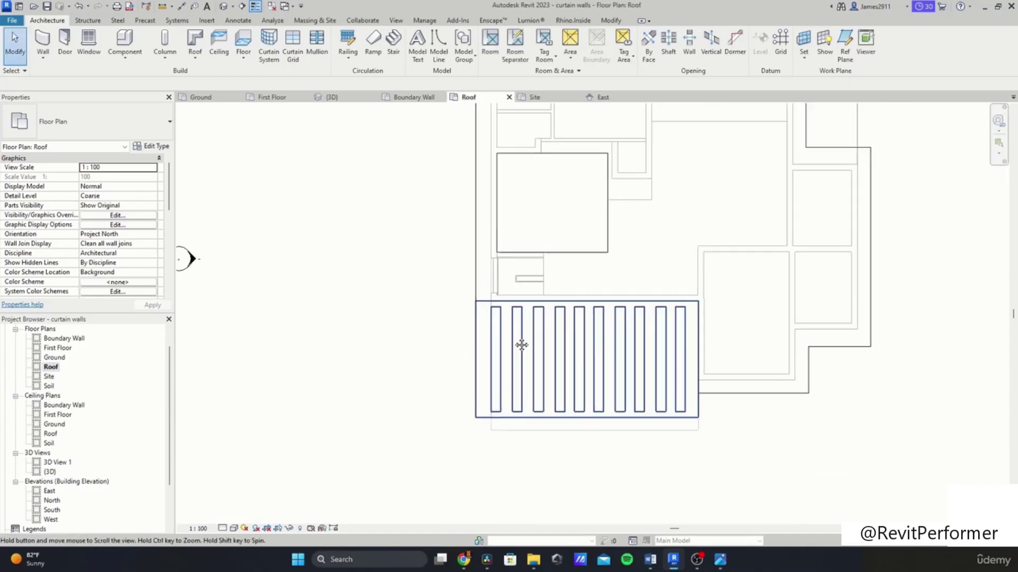
middle_click_drag(578, 398, 580, 503)
left_click(580, 502)
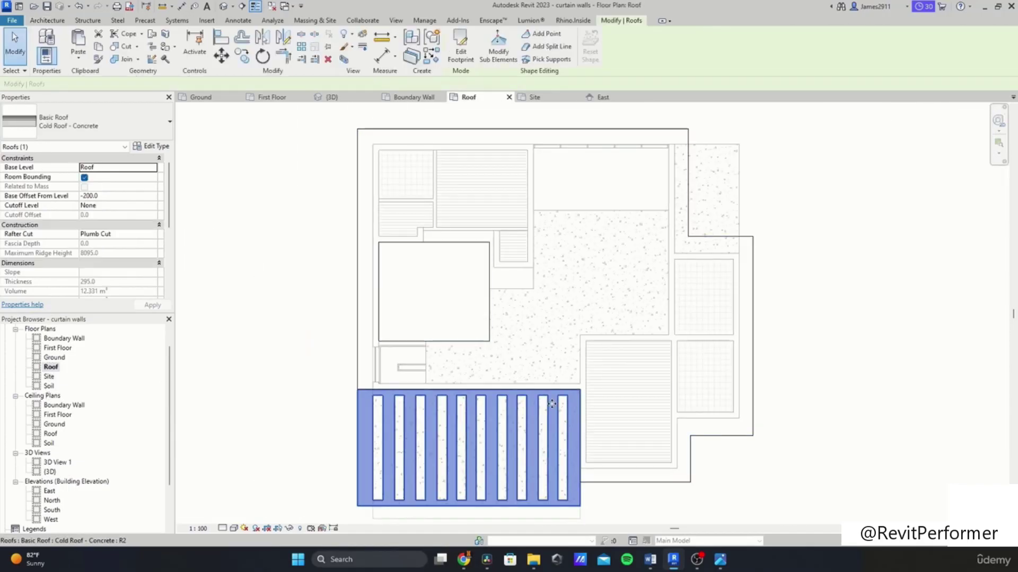
middle_click_drag(641, 353, 563, 486)
scroll(666, 315, "up", 3)
left_click(565, 382)
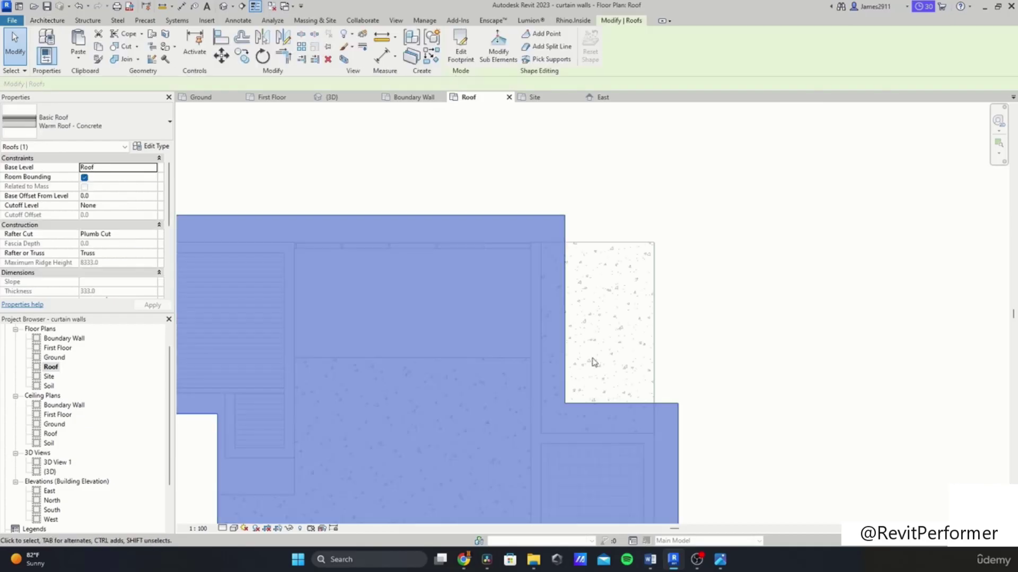
scroll(565, 387, "down", 1)
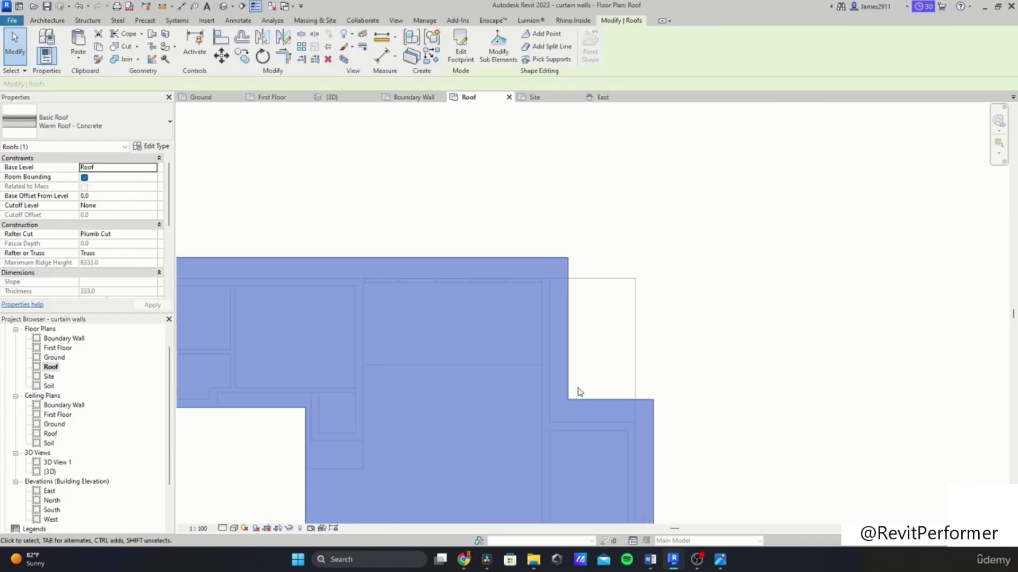
scroll(583, 339, "up", 3)
double_click(583, 337)
middle_click_drag(591, 312, 579, 338)
left_click(549, 337)
left_click_drag(618, 381, 615, 419)
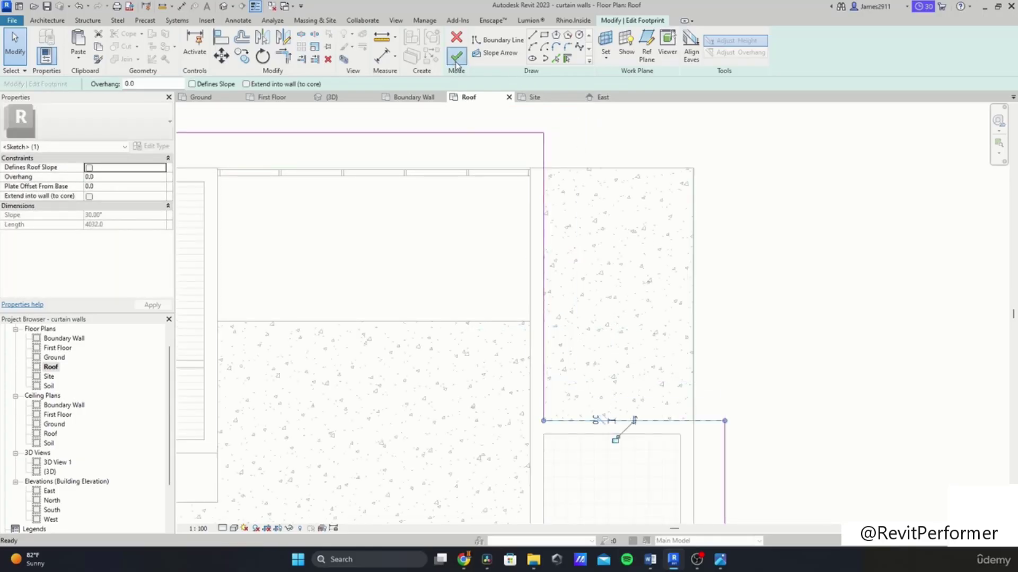
left_click(456, 56)
key("Escape")
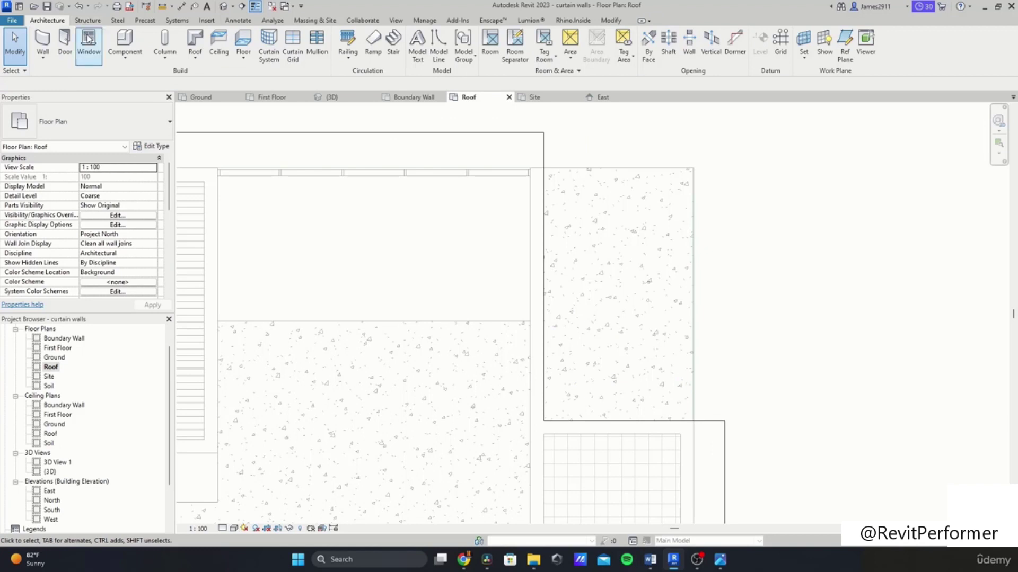
Step: Start a new footprint roof and sketch a rectangular boundary that fills the notch at the main roof's corner
left_click(195, 38)
left_click(556, 35)
left_click(543, 133)
left_click(544, 36)
left_click(544, 132)
left_click(724, 421)
Step: Sketch a vertical slot rectangle about 400 mm wide inside the new roof boundary, near its left edge
left_click(563, 145)
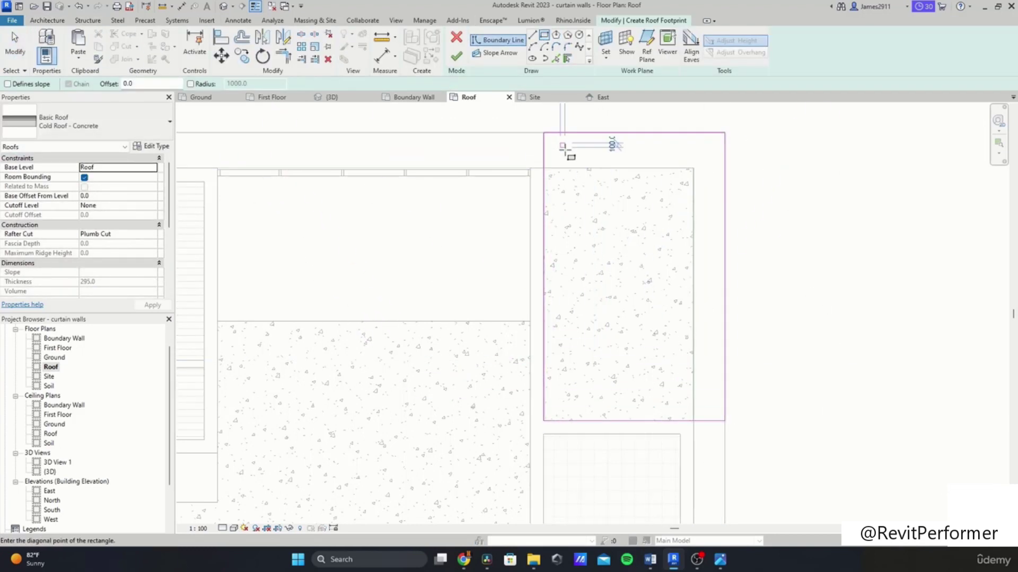
left_click(577, 408)
key("Escape")
scroll(587, 216, "down", 4)
scroll(586, 227, "up", 5)
Step: Copy the slot rectangle four times across the corner roof, using the Multiple and Constrain options
left_click_drag(563, 109, 503, 508)
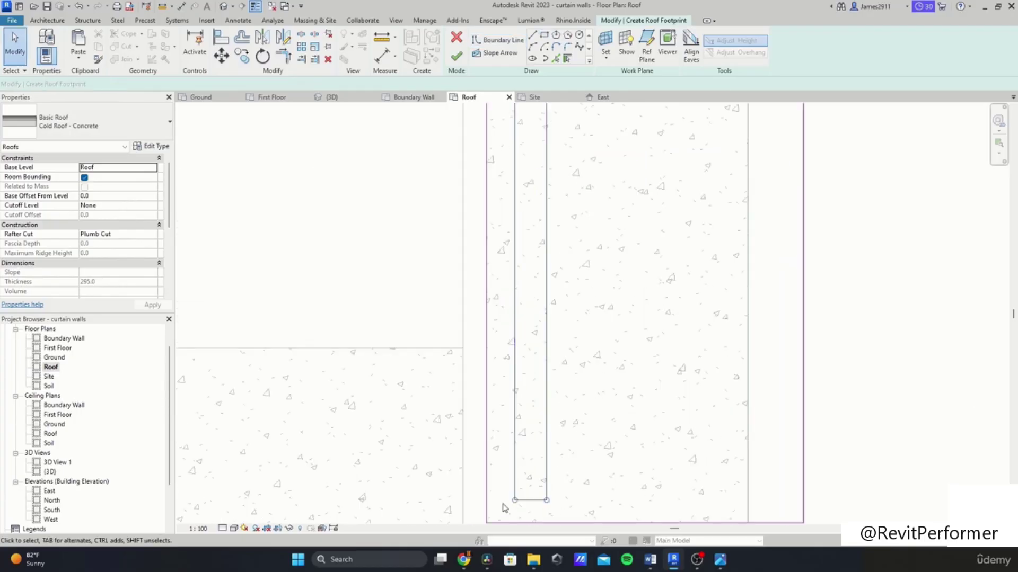
left_click(242, 55)
middle_click_drag(522, 122, 517, 348)
left_click(510, 263)
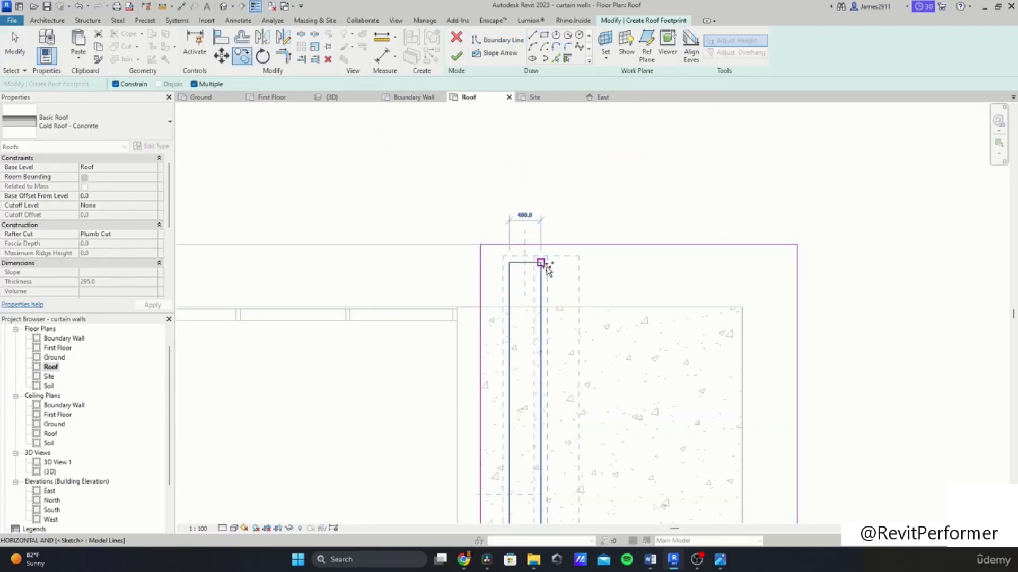
left_click(572, 263)
left_click(636, 263)
left_click(698, 262)
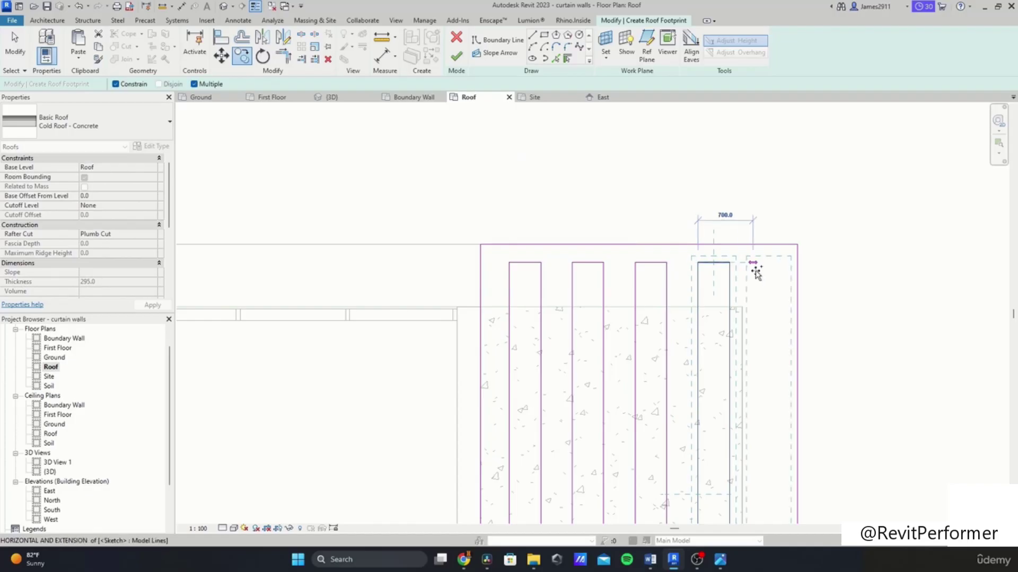
left_click(760, 265)
key("Escape")
Step: Finish the corner roof's footprint sketch and set the roof's base offset from level to -200
scroll(813, 293, "down", 5)
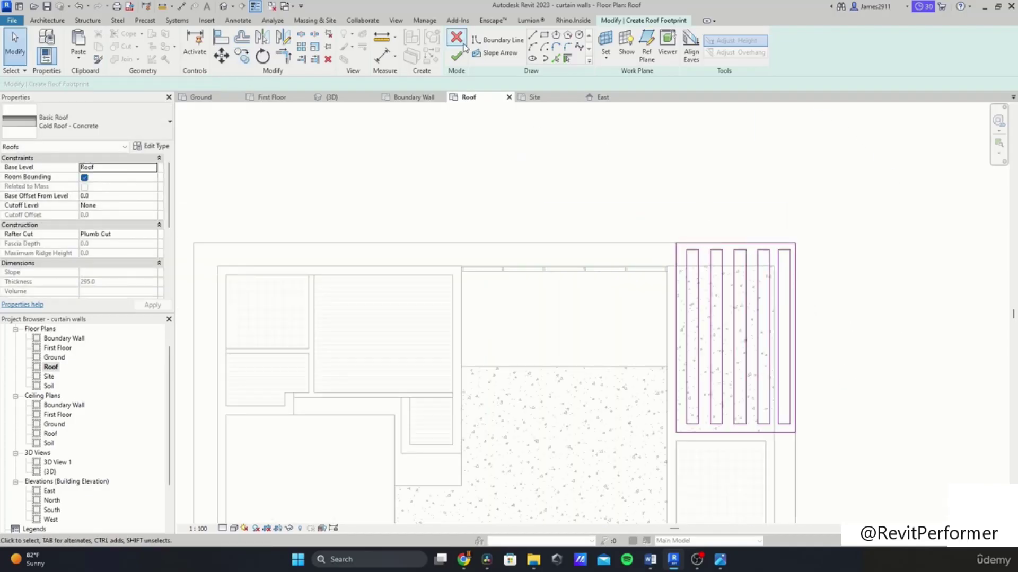
left_click(457, 55)
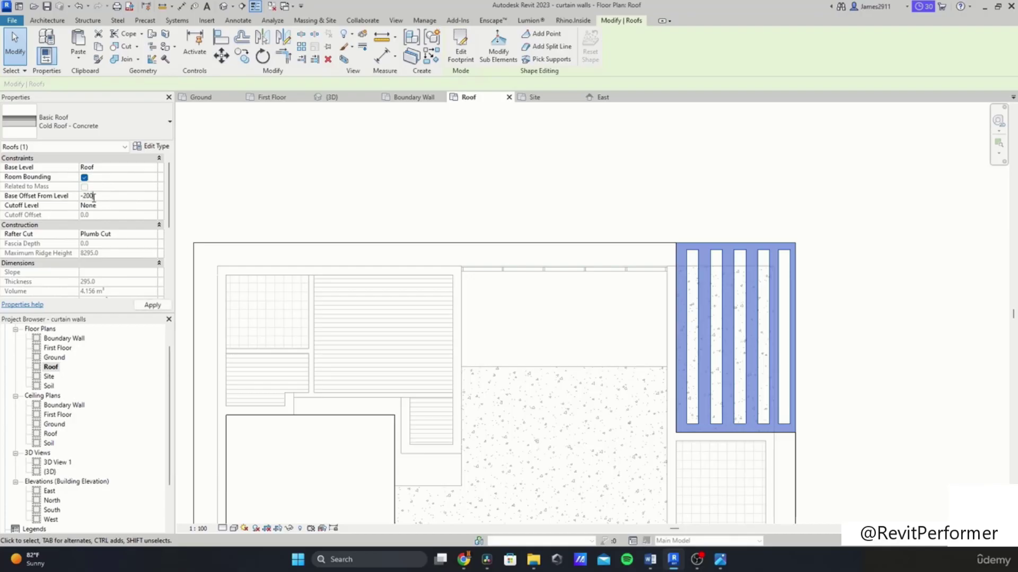
left_click(459, 187)
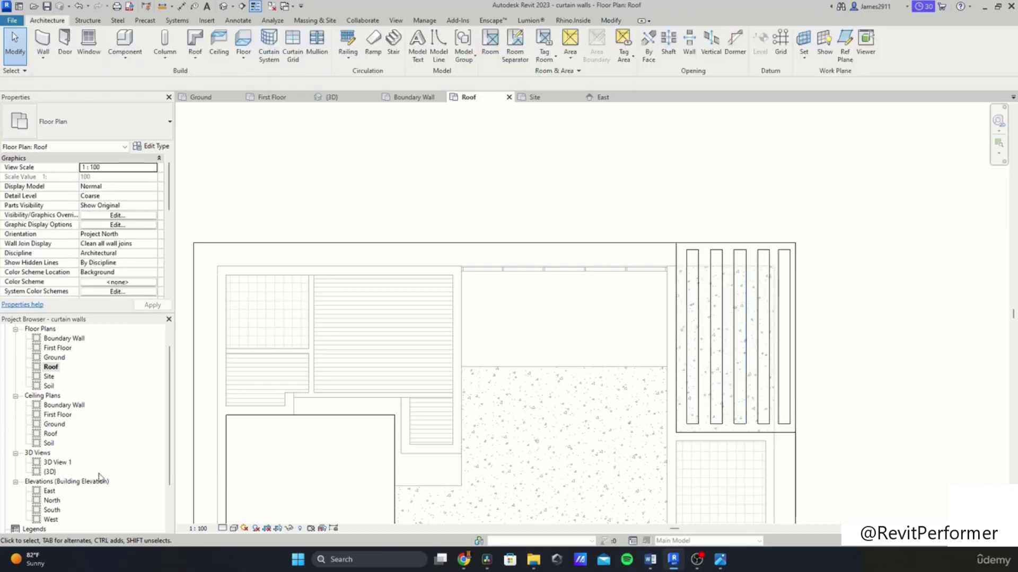
Step: Examine both slotted roofs and how they meet the main roof in the 3D view
double_click(49, 472)
middle_click_drag(492, 290, 508, 342, "shift")
scroll(433, 341, "up", 3)
middle_click_drag(437, 345, 350, 261, "shift")
middle_click_drag(344, 314, 424, 314)
middle_click_drag(249, 283, 481, 361, "shift")
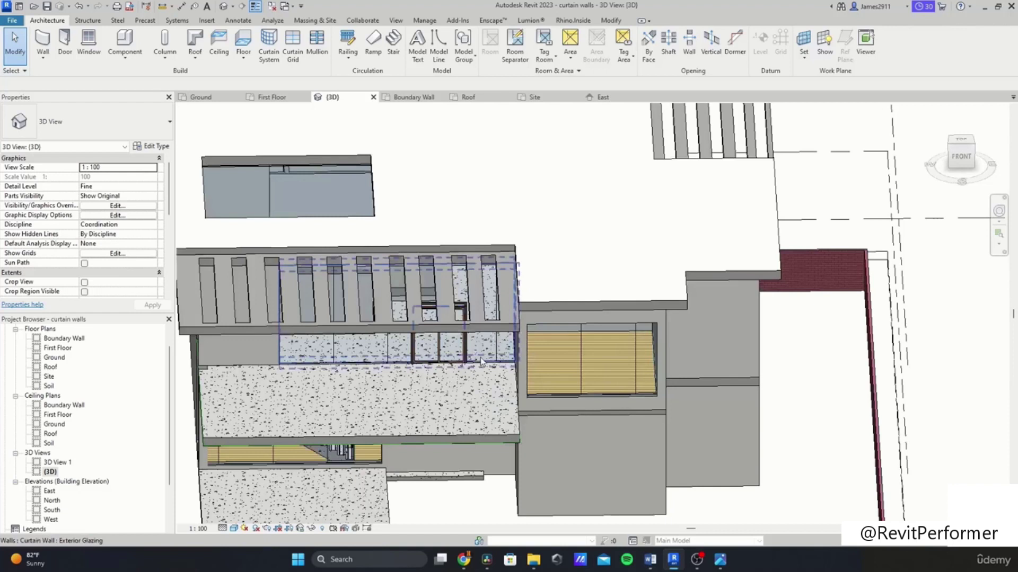
scroll(480, 358, "down", 1)
middle_click_drag(480, 358, 628, 364)
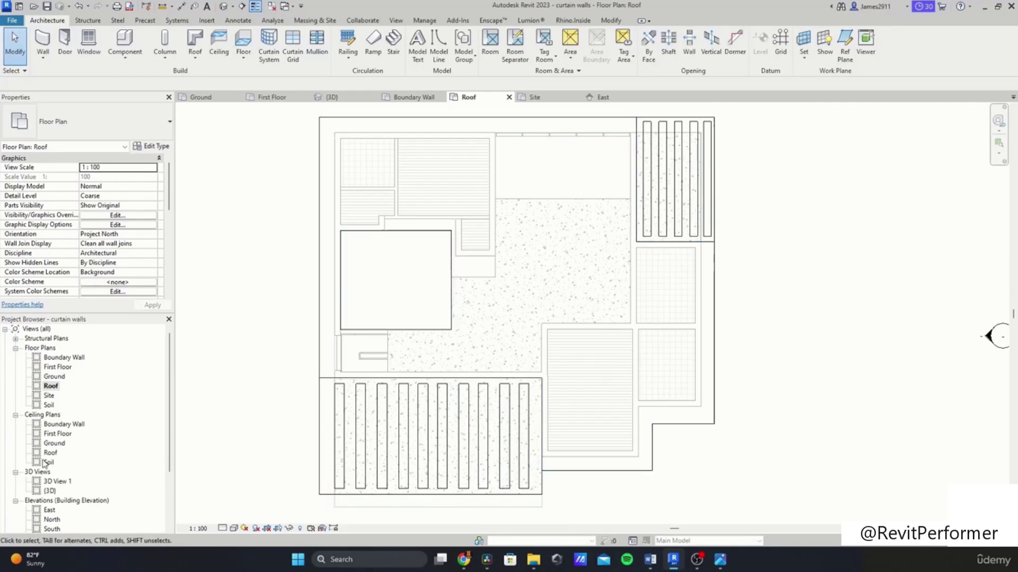
Step: In the East elevation, place a new level about 1300 mm above the Roof level, aligned with the existing level heads
scroll(45, 464, "down", 1)
left_click(48, 482)
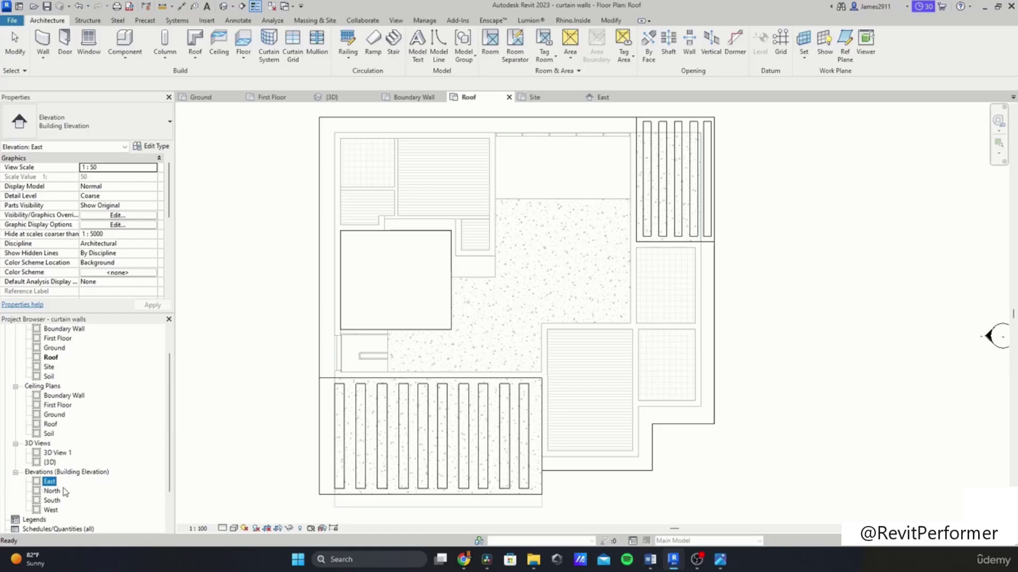
double_click(49, 482)
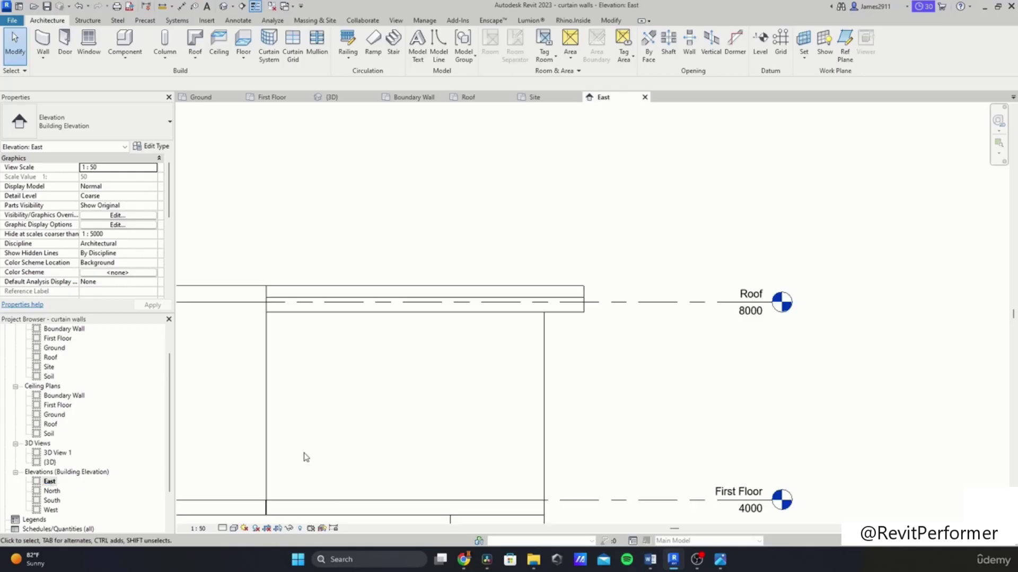
middle_click_drag(635, 231, 881, 223)
scroll(352, 194, "down", 2)
middle_click_drag(360, 199, 727, 221)
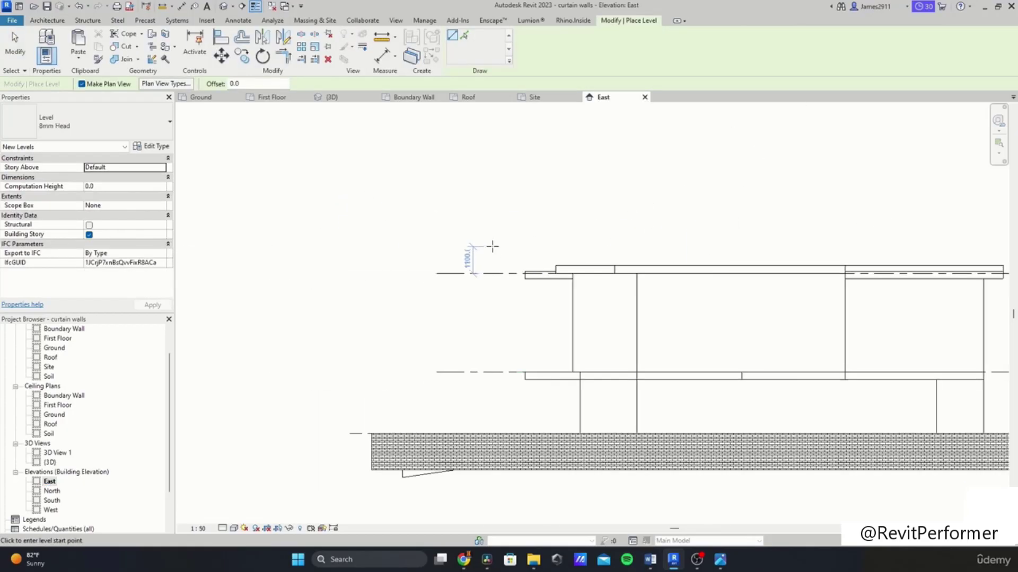
left_click(490, 242)
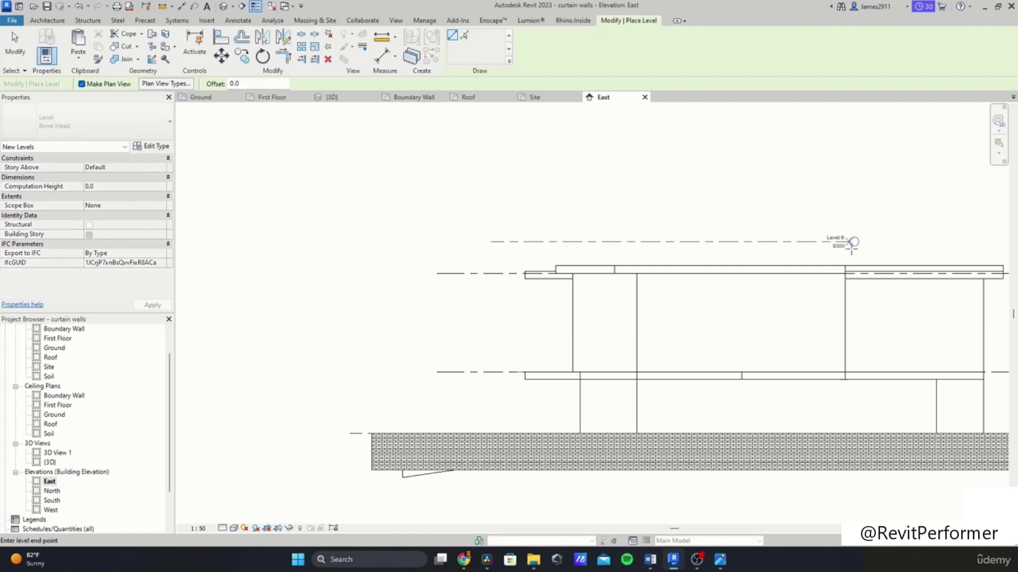
middle_click_drag(962, 251, 500, 246)
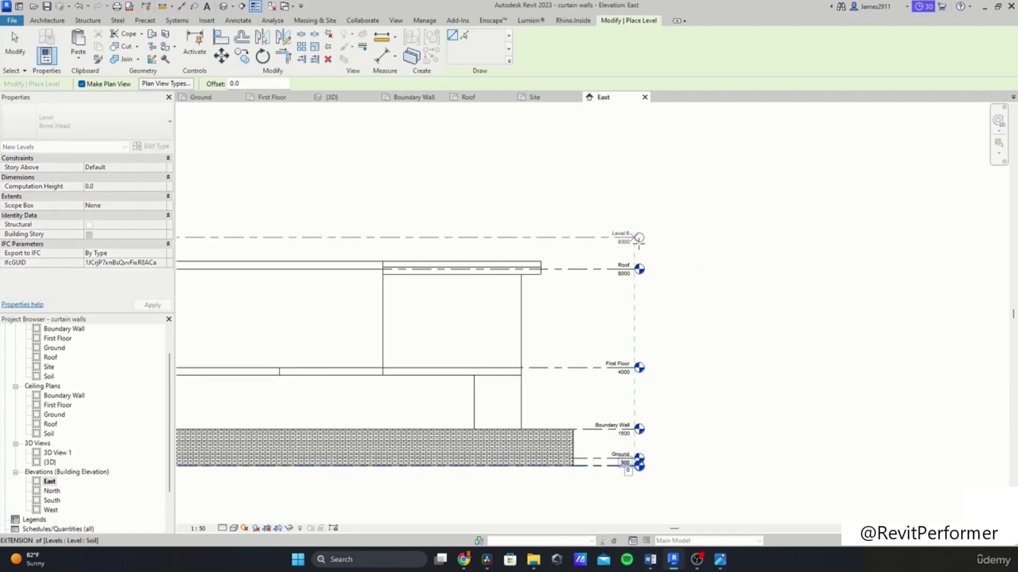
left_click(639, 238)
key("Escape")
key("Escape")
Step: Set the new level's elevation to 9500
scroll(625, 265, "up", 5)
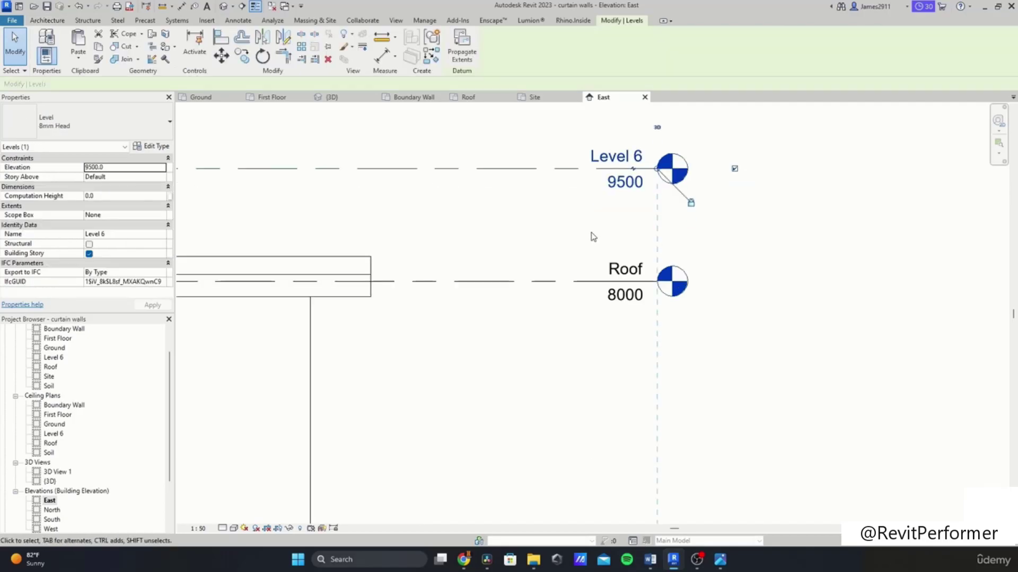
left_click(593, 237)
scroll(593, 236, "down", 3)
middle_click_drag(452, 242, 613, 279)
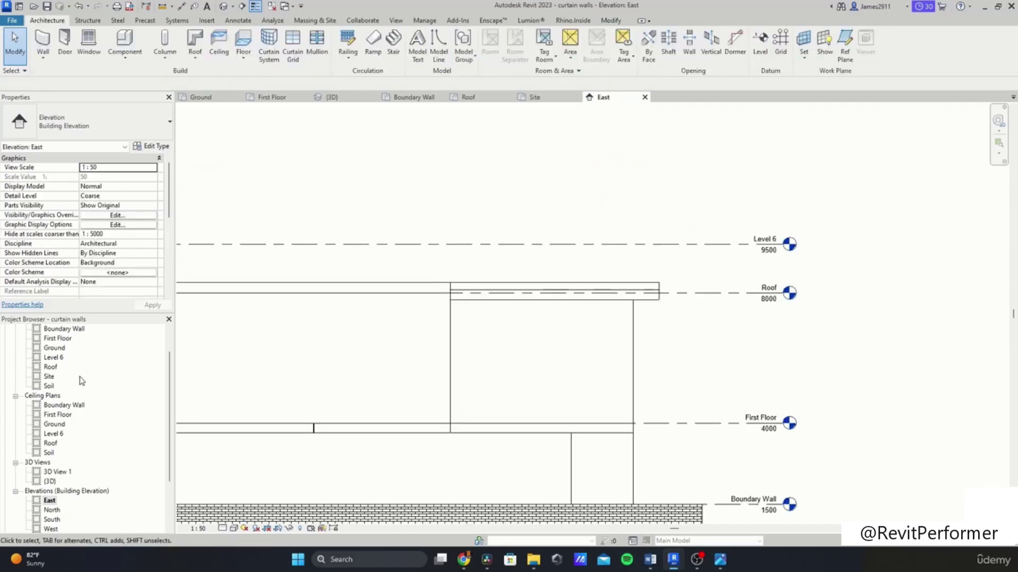
Step: Rename the new level above the roof as Parapet
scroll(81, 381, "up", 1)
left_click(770, 238)
left_click(773, 235)
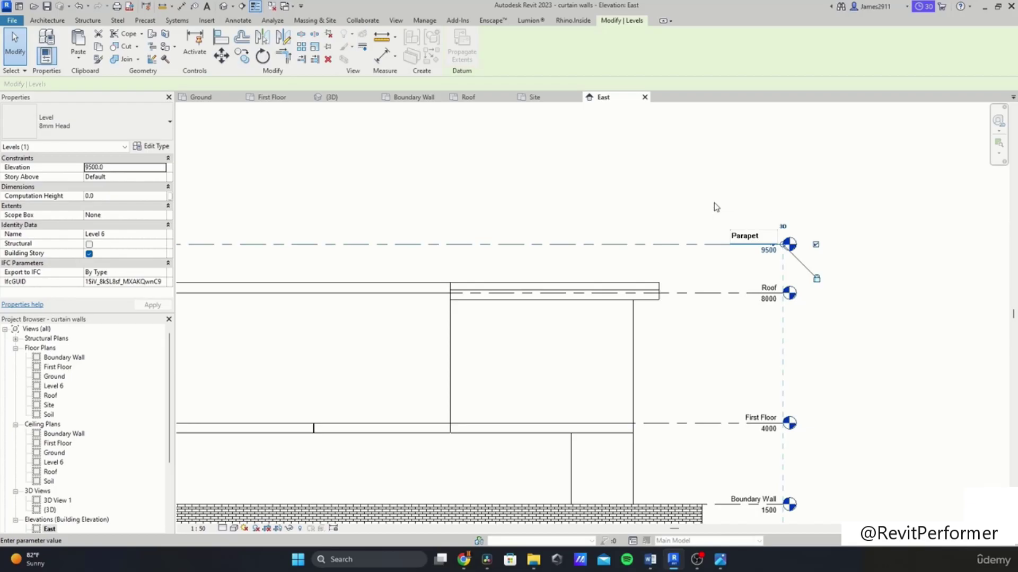
type("Parapet")
key("Return")
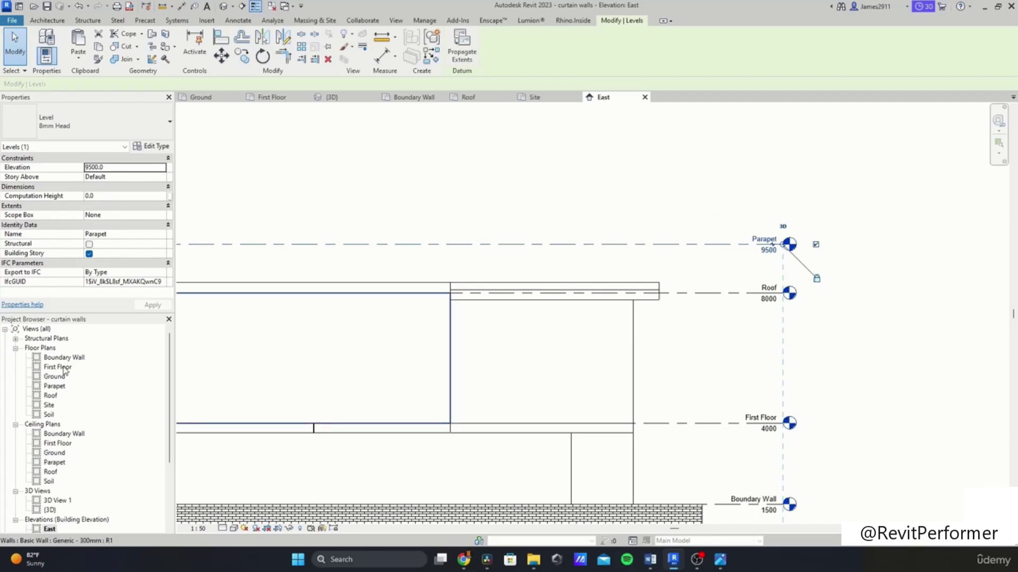
Step: In the Roof plan, start a Generic - 300mm basic wall with its location line at Finish Face: Exterior
double_click(49, 396)
left_click(39, 35)
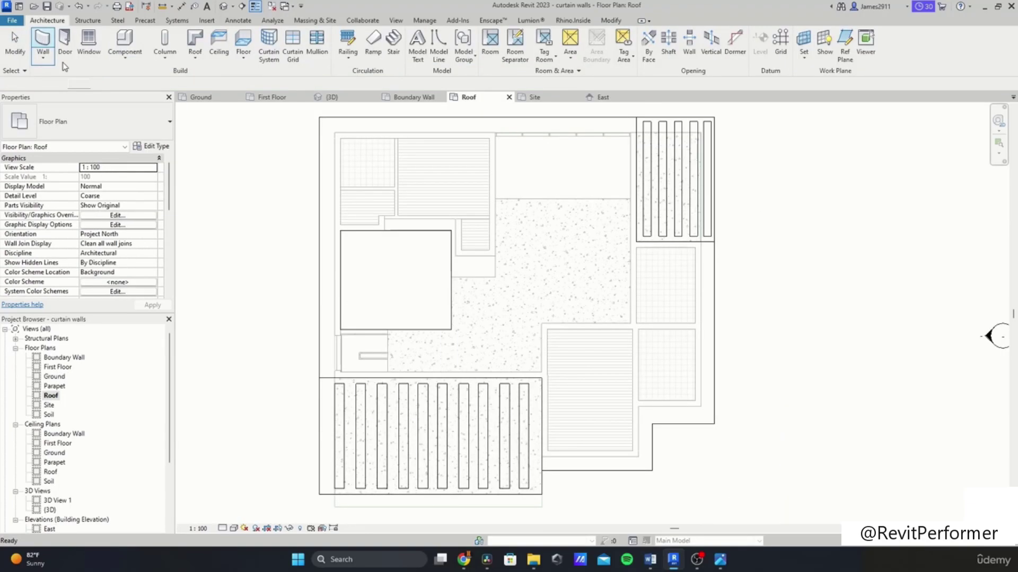
left_click(115, 127)
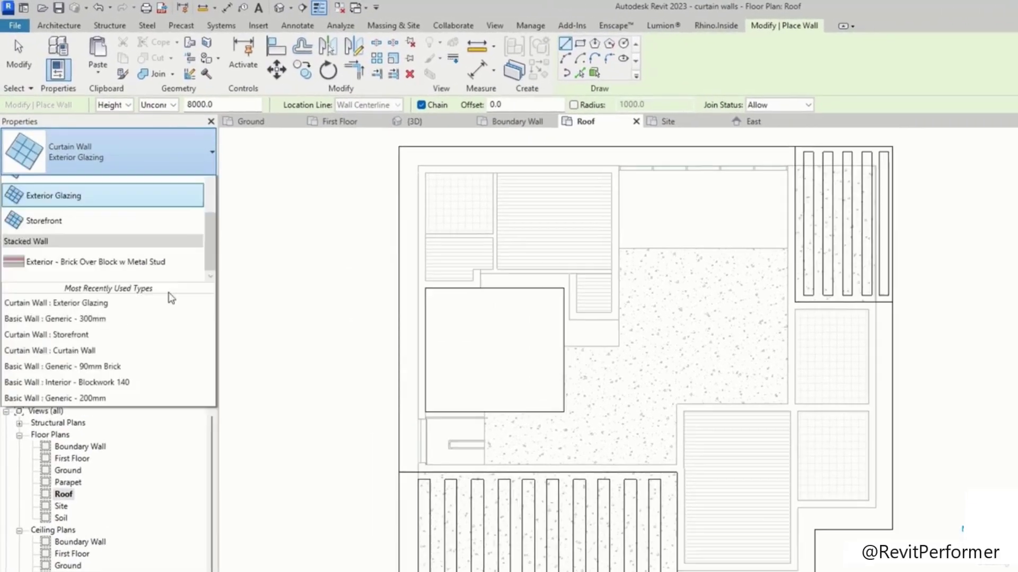
scroll(81, 281, "up", 5)
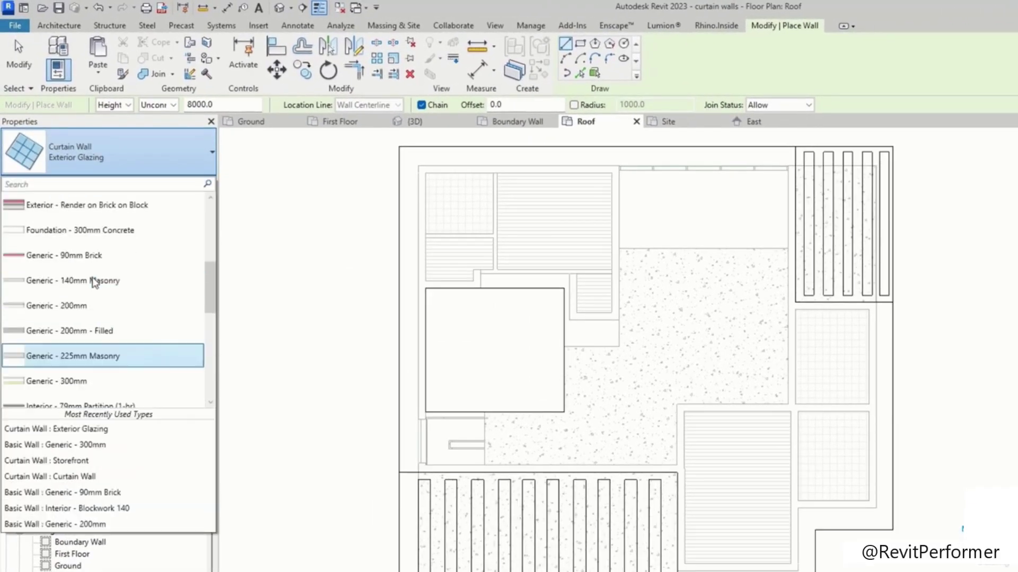
scroll(98, 344, "down", 3)
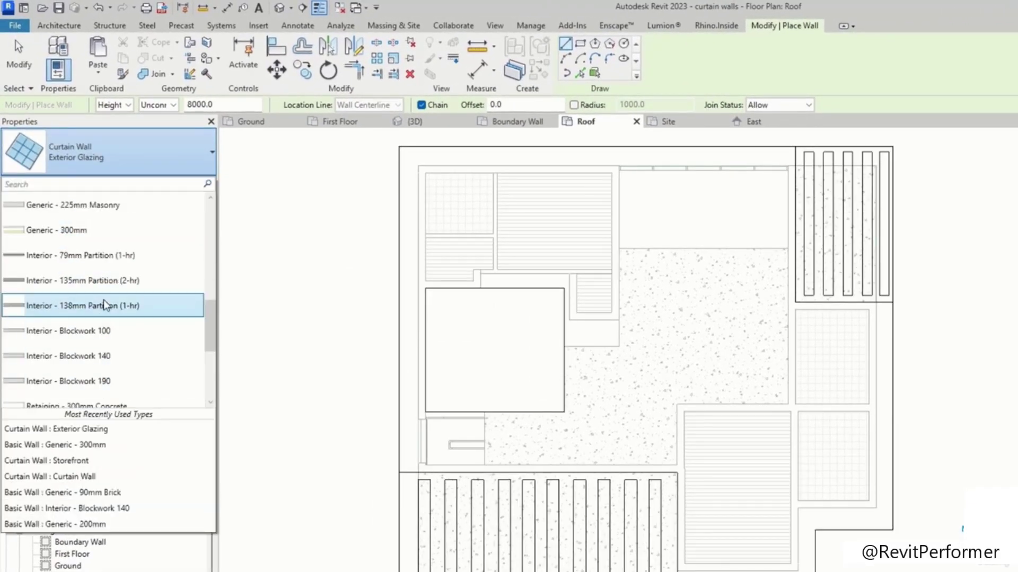
scroll(103, 300, "up", 3)
scroll(87, 310, "up", 1)
scroll(95, 246, "down", 3)
scroll(410, 463, "up", 2)
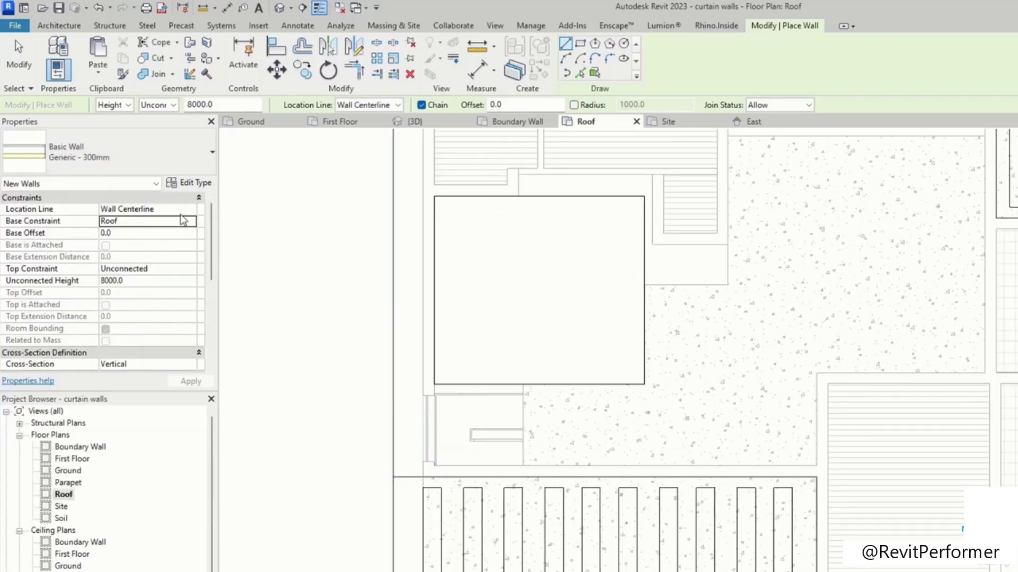
left_click(154, 209)
left_click(161, 242)
Step: Draw the parapet wall along the main roof's west and north edges and around the inner sides of the northeast slotted roof
left_click(392, 477)
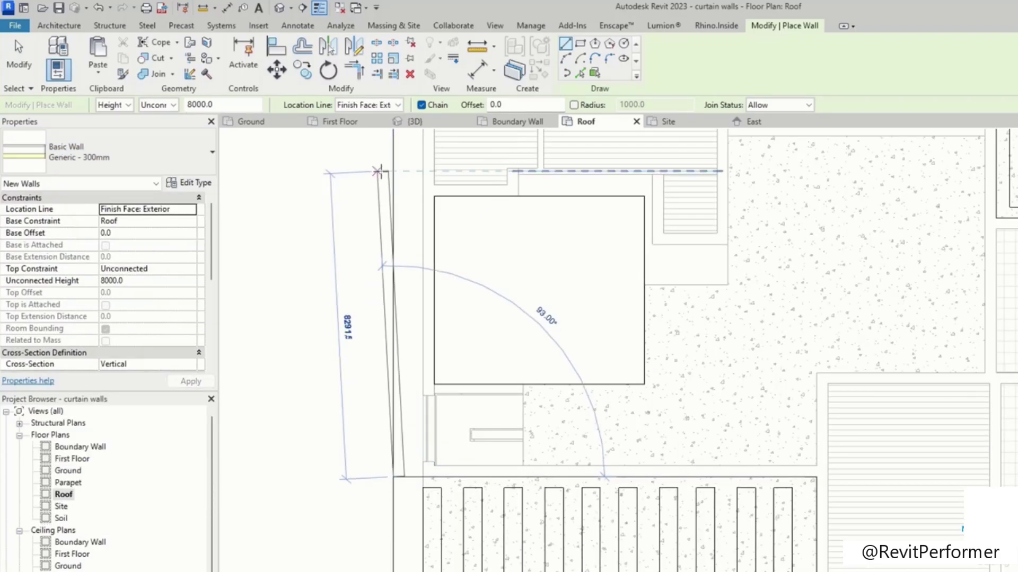
middle_click_drag(380, 170, 385, 459)
left_click(398, 270)
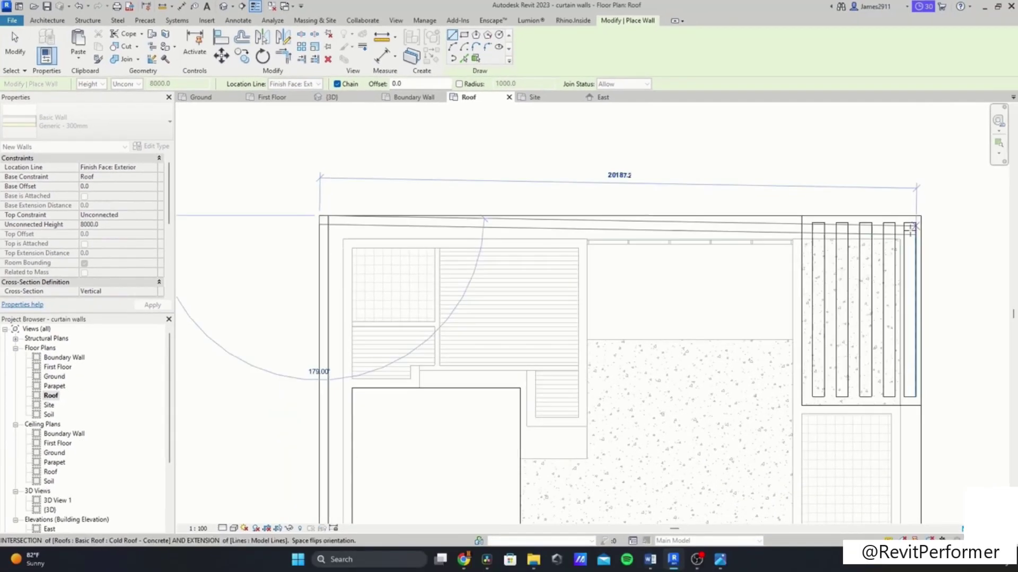
left_click(801, 215)
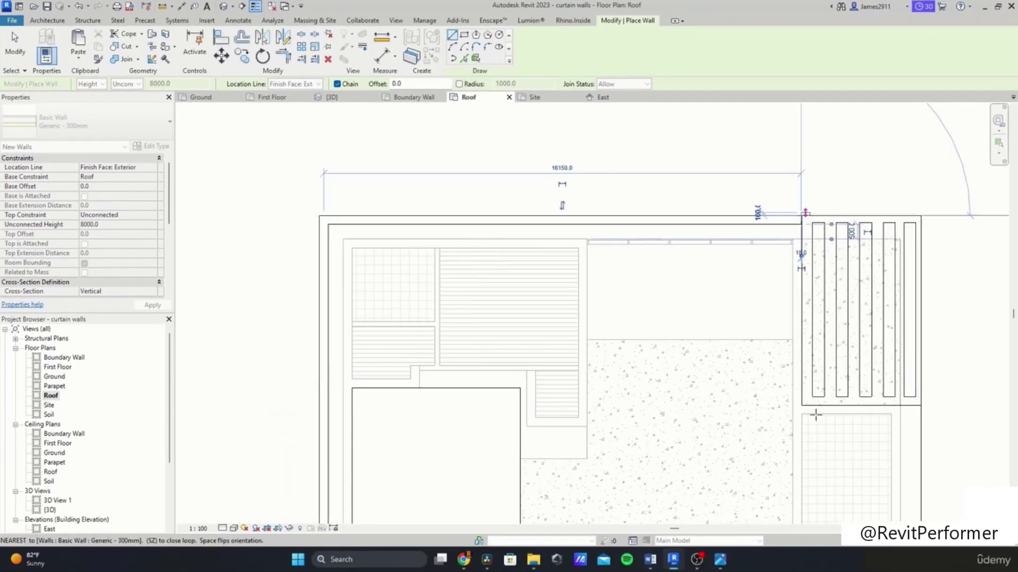
scroll(731, 297, "up", 2)
left_click(801, 406)
left_click(898, 298)
Step: Continue the parapet wall down the east side, around the stepped southeast corner and along the southwest slotted roof, closing the loop
middle_click_drag(875, 472, 810, 138)
left_click(832, 382)
left_click(688, 382)
left_click(687, 489)
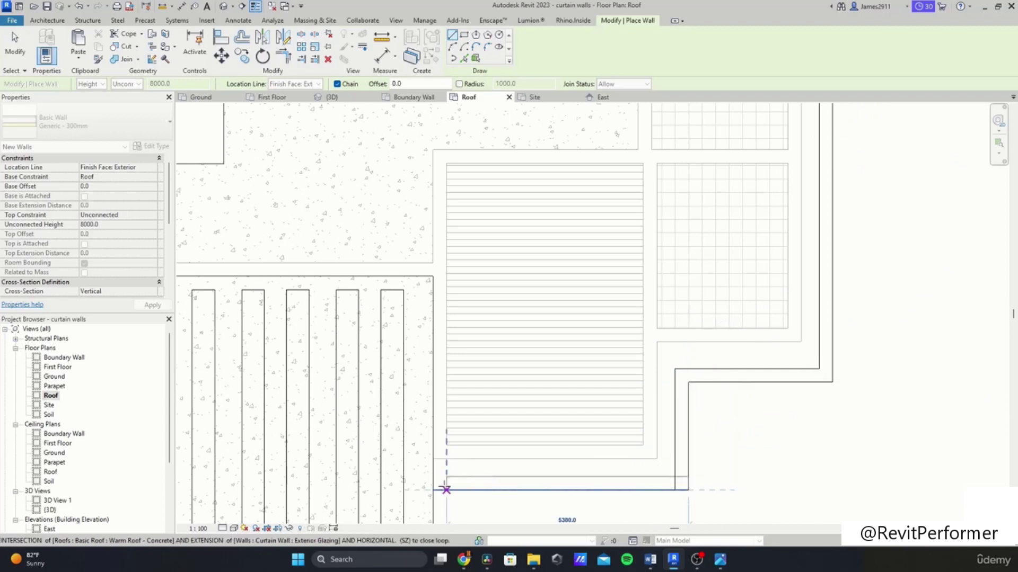
left_click(432, 489)
left_click(433, 276)
mouse_move(229, 262)
middle_mouse_down()
mouse_move(629, 311)
mouse_move(455, 340)
middle_mouse_up()
left_click(325, 324)
key("Escape")
key("Escape")
Step: Start a Generic - 90mm Brick wall for the edge of the courtyard glazing in the Roof plan
scroll(650, 306, "down", 2)
middle_click_drag(697, 497, 619, 405)
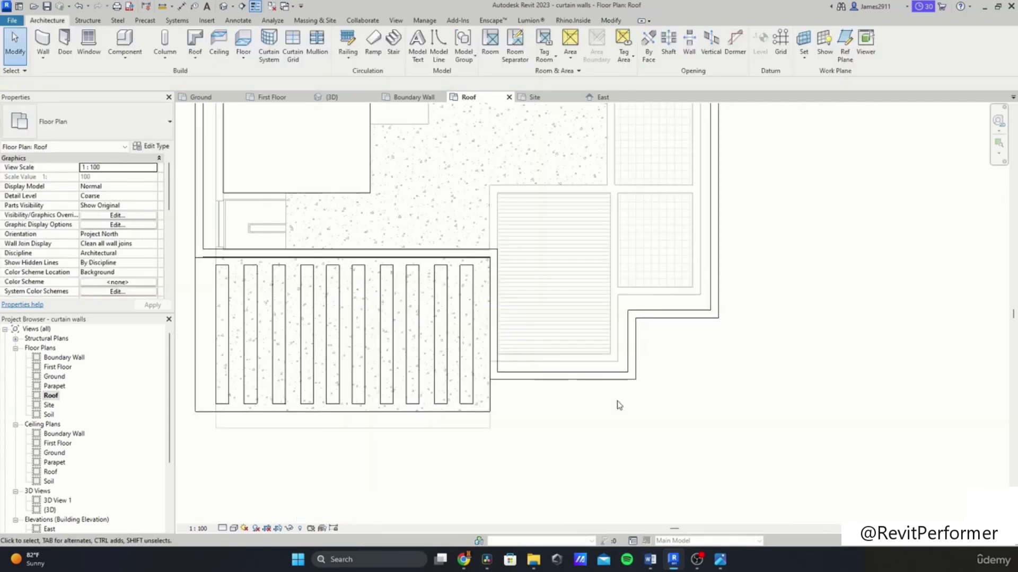
scroll(637, 383, "up", 2)
scroll(590, 347, "down", 2)
middle_click_drag(592, 348, 589, 440)
middle_click_drag(556, 374, 624, 426)
middle_click_drag(517, 318, 664, 385)
scroll(428, 255, "up", 2)
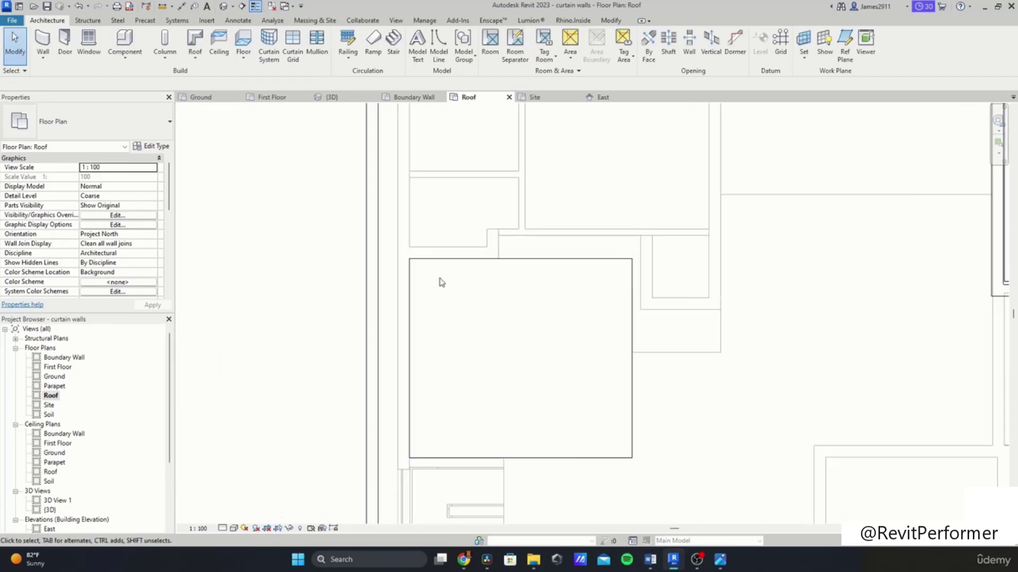
left_click(454, 266)
key("Escape")
key("w")
key("a")
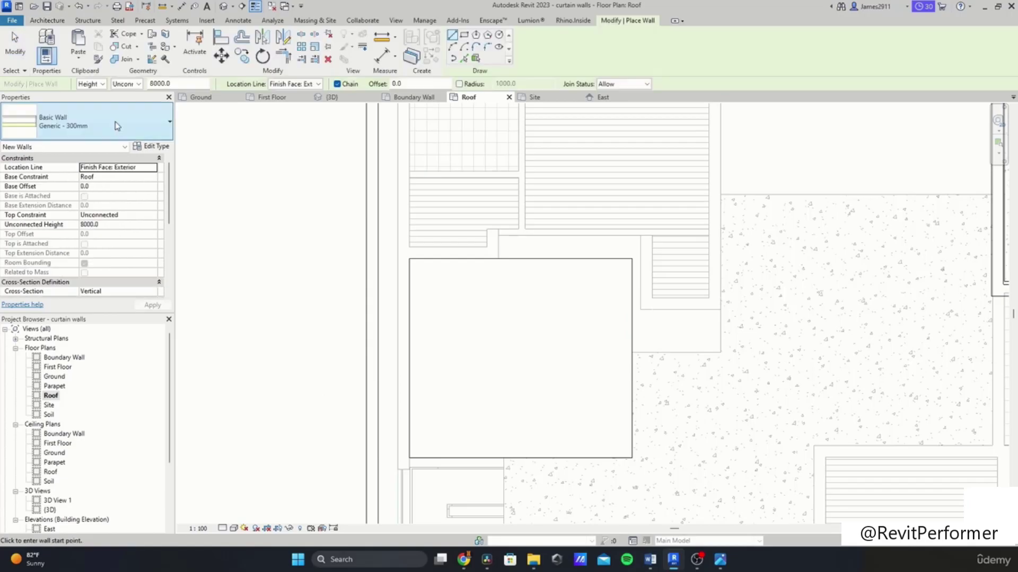
left_click(101, 123)
scroll(85, 232, "up", 2)
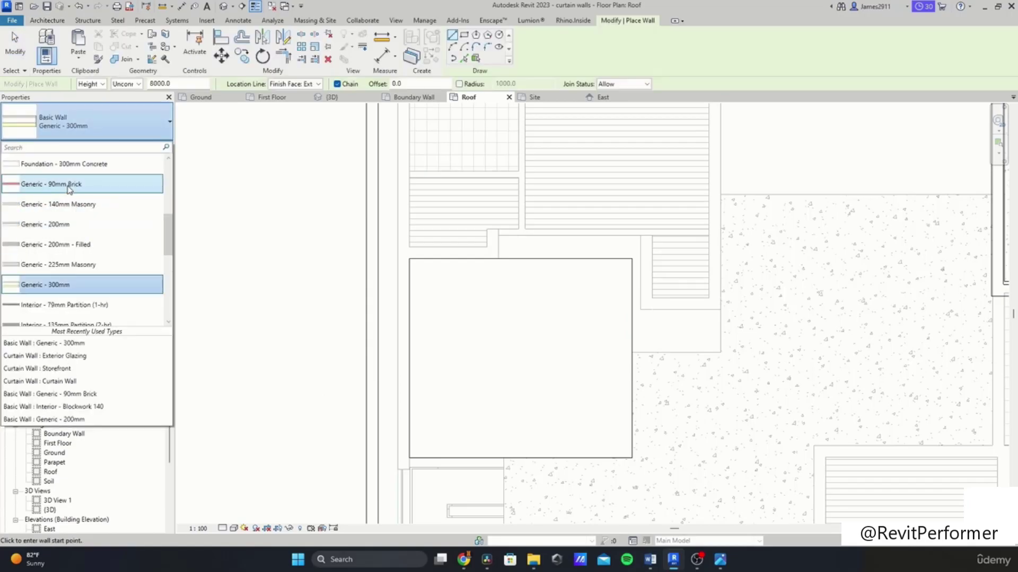
left_click(68, 187)
Step: Draw four brick walls around the square courtyard glazing, closing the loop at the starting corner
scroll(414, 266, "up", 3)
left_click(406, 254)
middle_click_drag(405, 483, 411, 286)
left_click(411, 373)
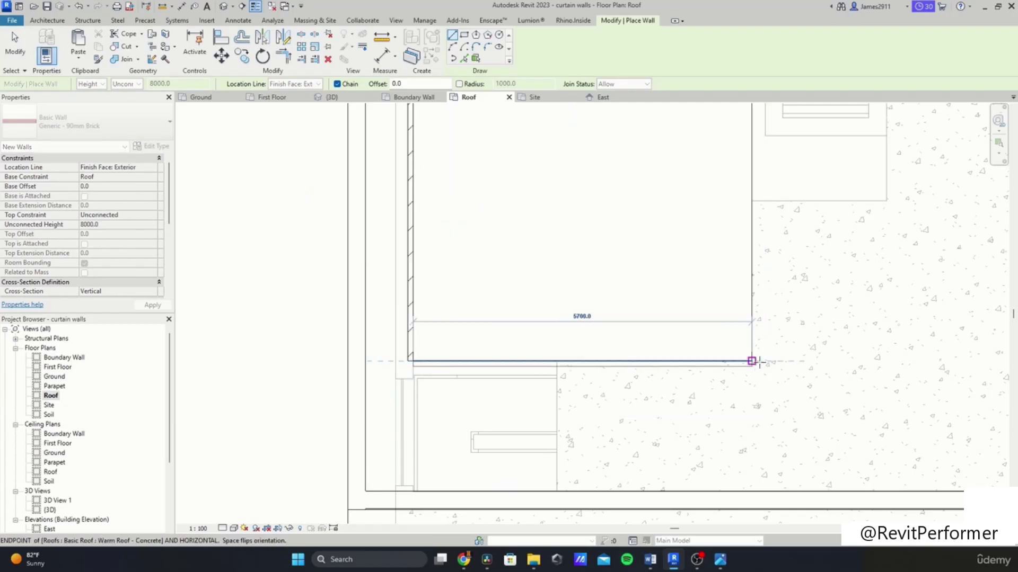
left_click(749, 360)
middle_click_drag(750, 146, 738, 284)
left_click(737, 191)
left_click(394, 193)
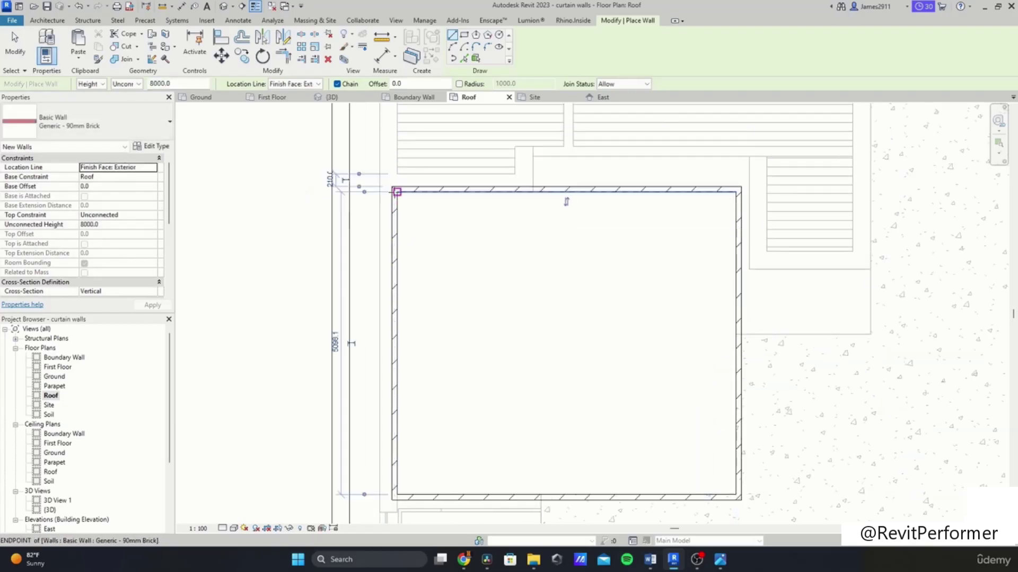
key("Escape")
key("Escape")
Step: Filter the whole roof plan selection to walls only and set their top constraint to Up to level: Parapet
scroll(418, 197, "down", 6)
left_click_drag(671, 218, 541, 155)
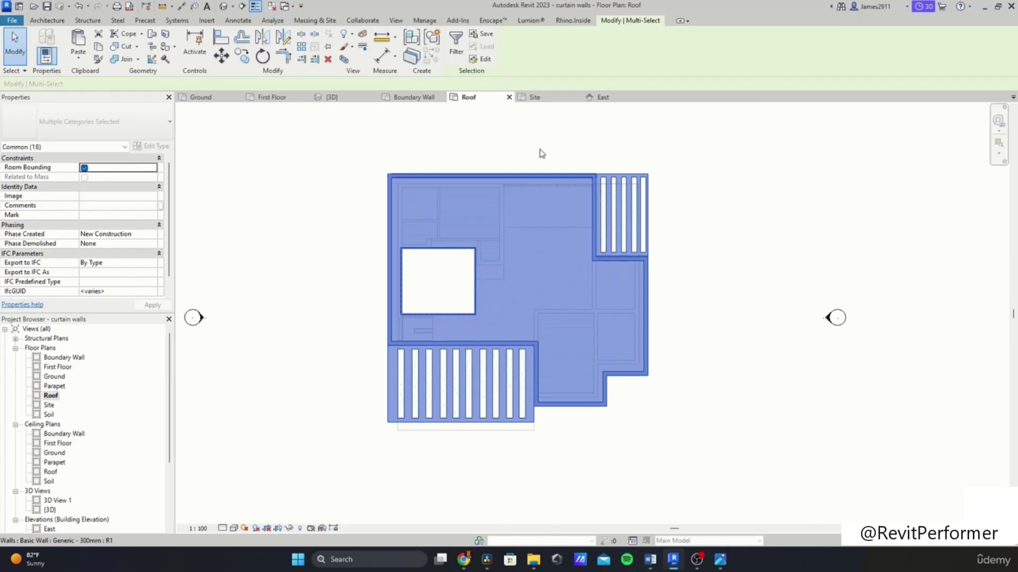
left_click(456, 45)
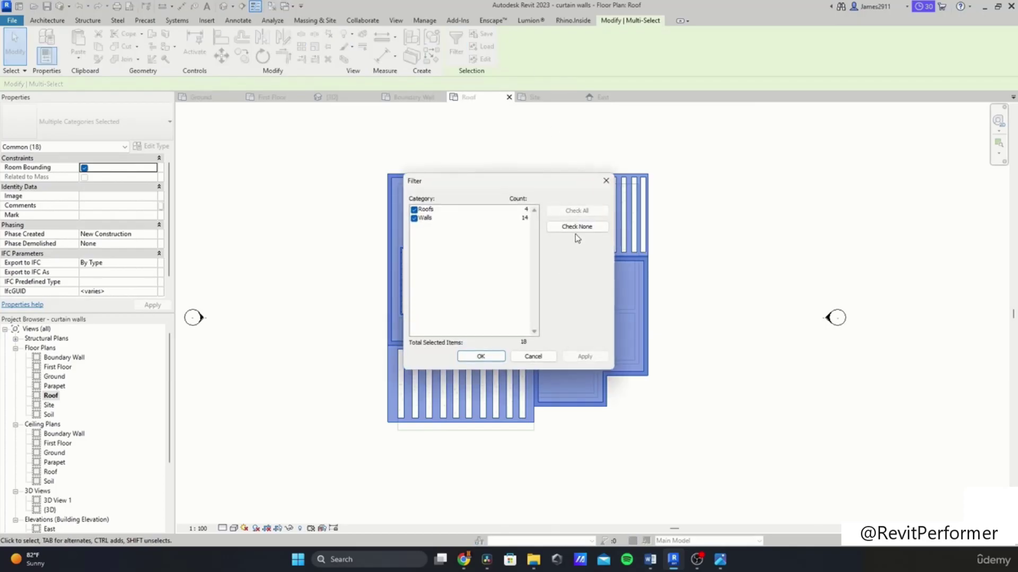
left_click(414, 218)
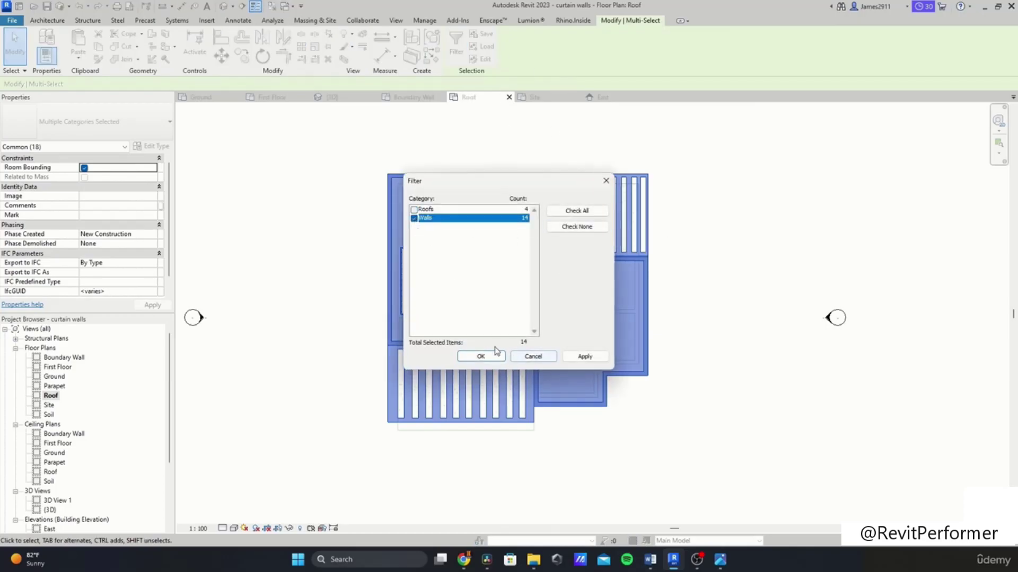
left_click(483, 355)
left_click(155, 219)
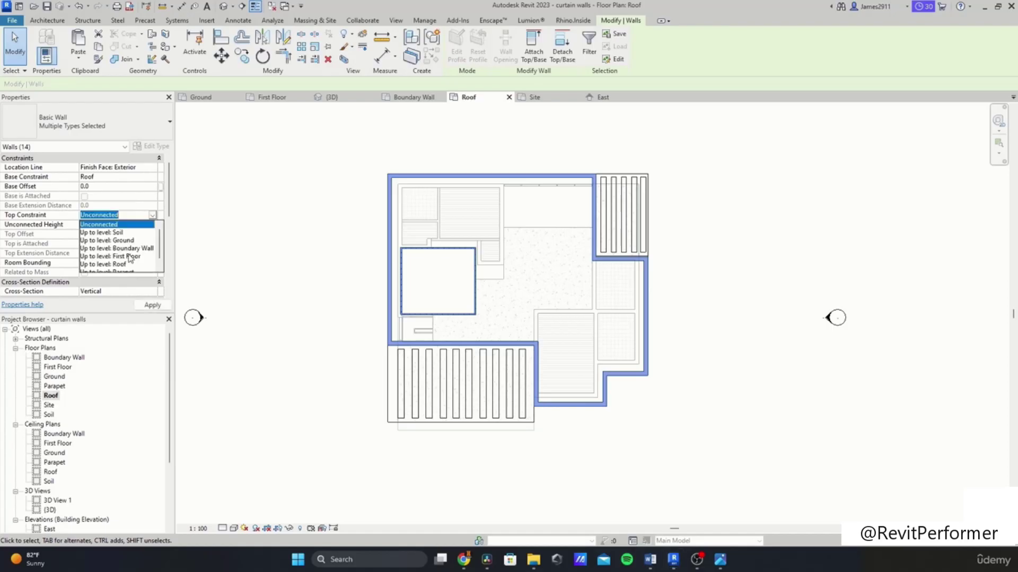
left_click(128, 265)
left_click(361, 233)
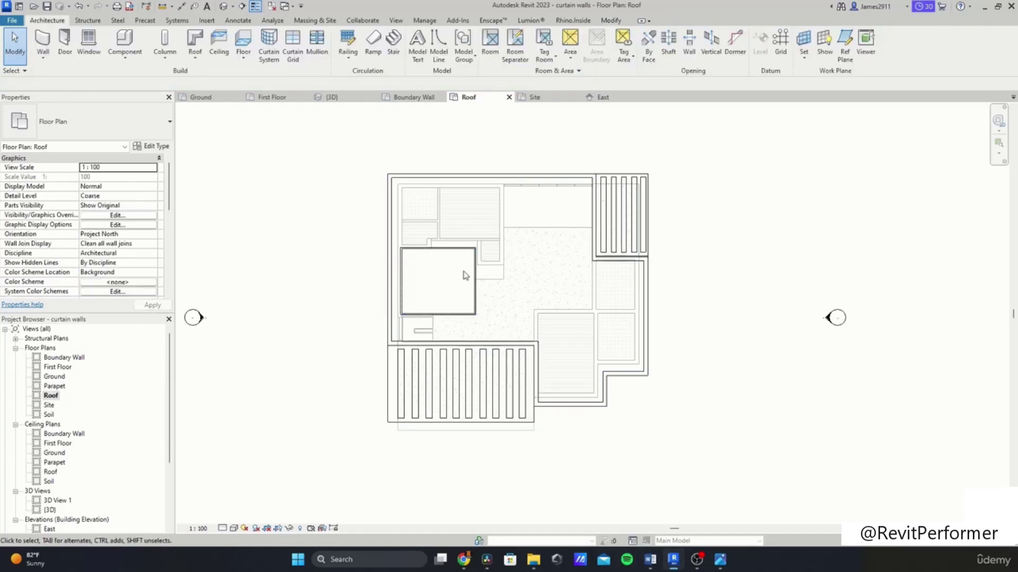
Step: Examine the parapet and the brick walls around the courtyard glazing in the 3D view
scroll(469, 259, "up", 5)
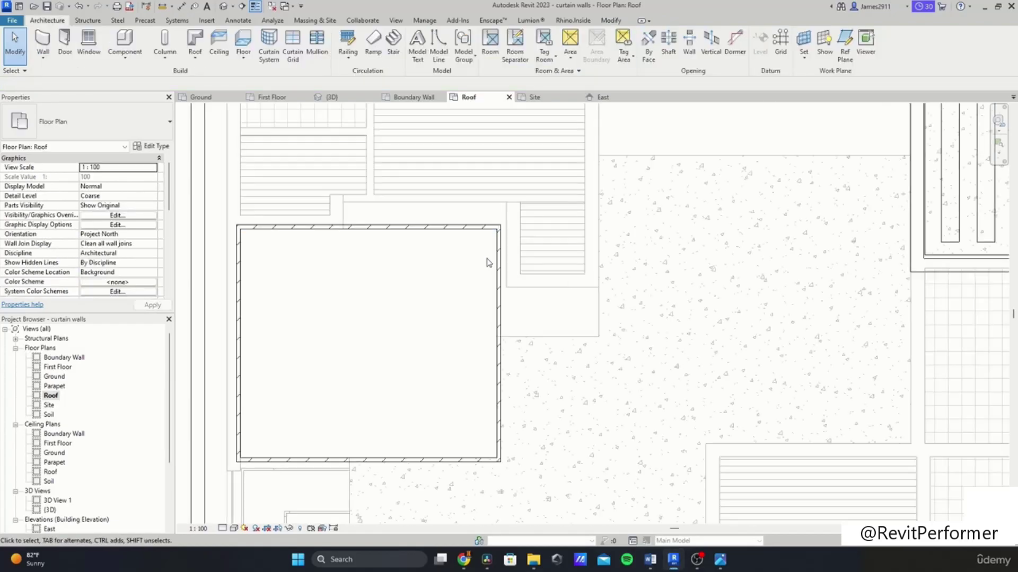
double_click(54, 512)
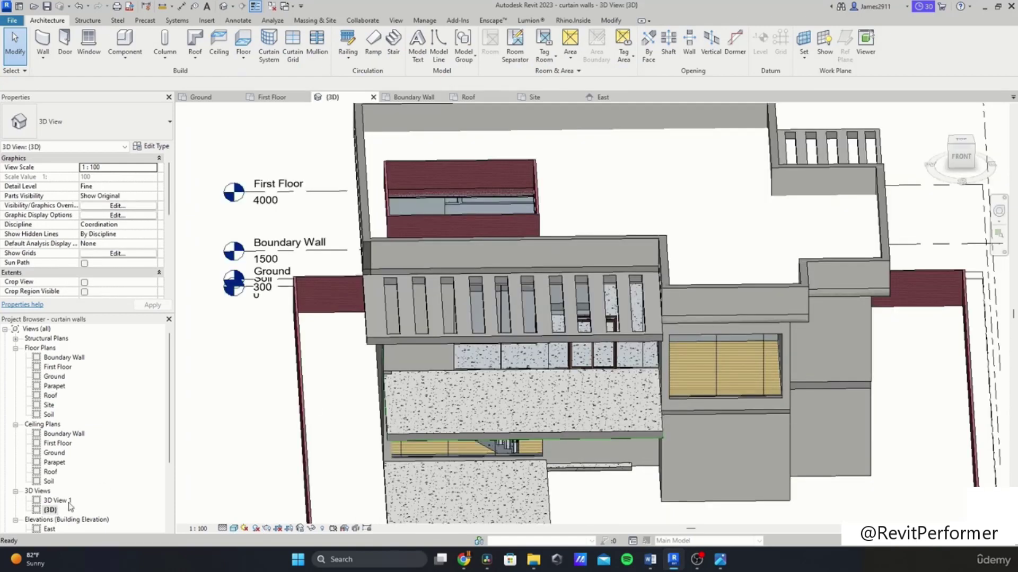
middle_click_drag(530, 308, 339, 329, "shift")
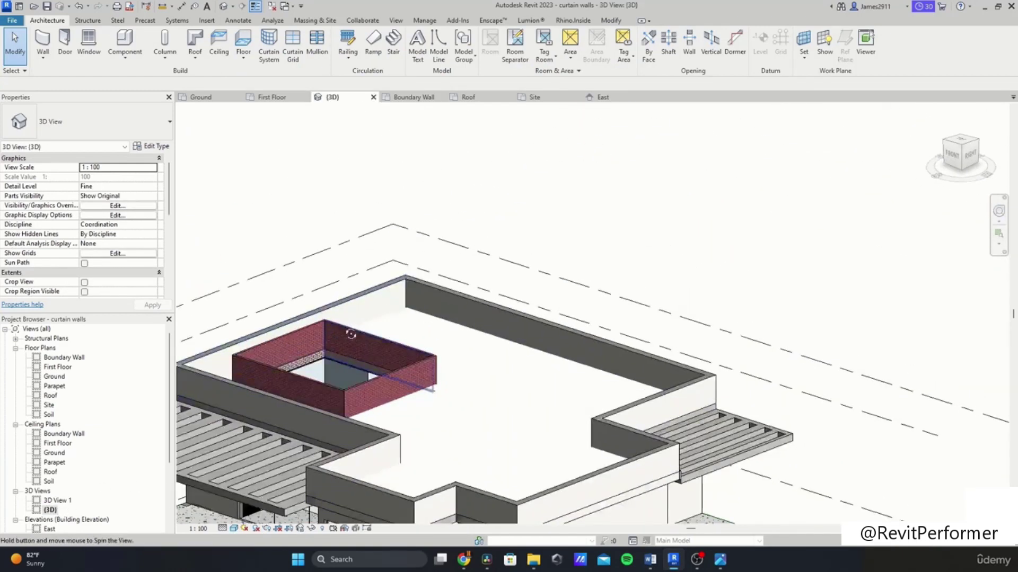
scroll(307, 345, "up", 5)
scroll(387, 290, "up", 3)
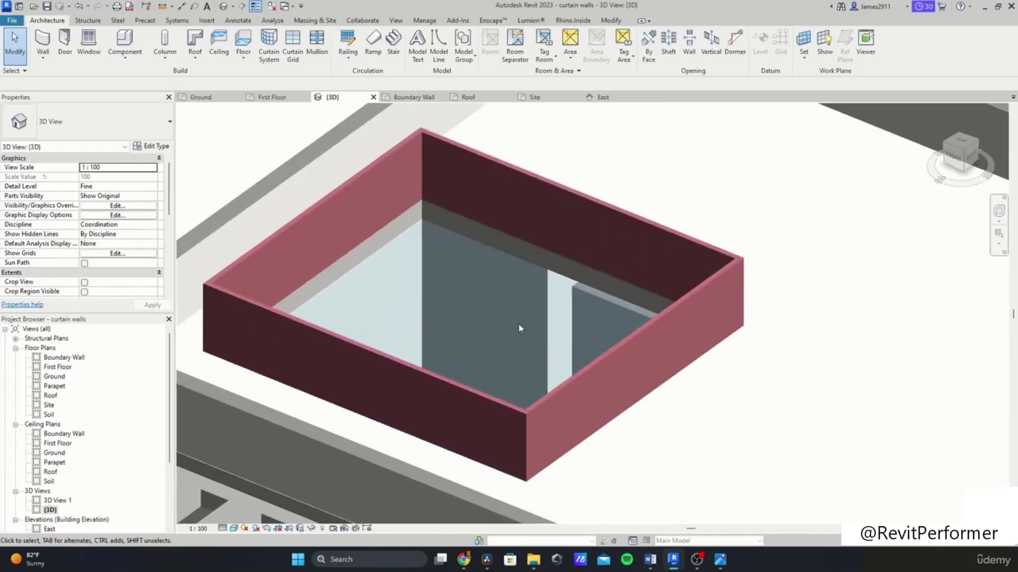
middle_click_drag(519, 324, 450, 372, "shift")
middle_click_drag(557, 416, 410, 271)
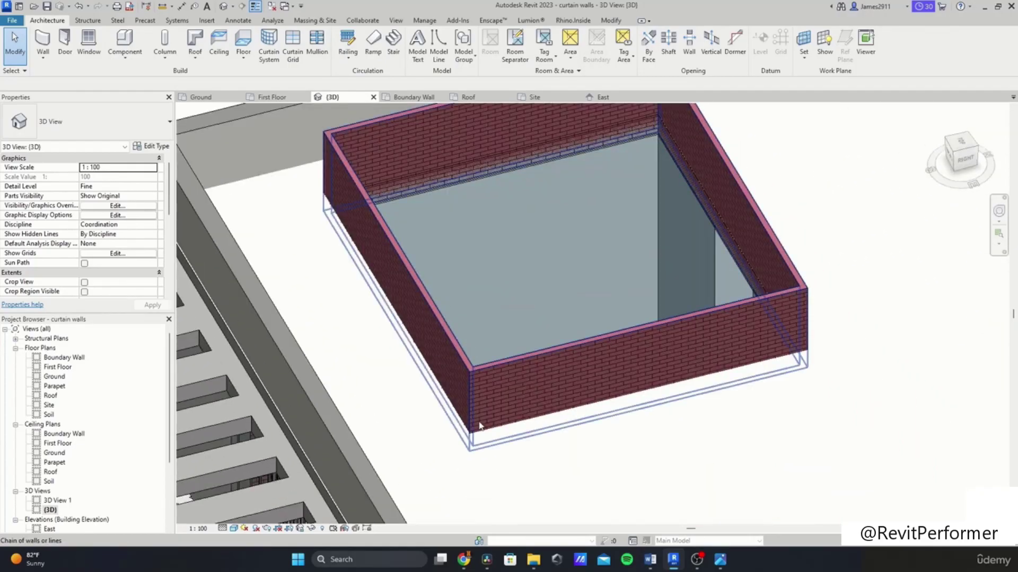
Step: Set the courtyard sloped glazing's base offset from the Roof level to 500
left_click(534, 170)
middle_click_drag(604, 306, 472, 310, "shift")
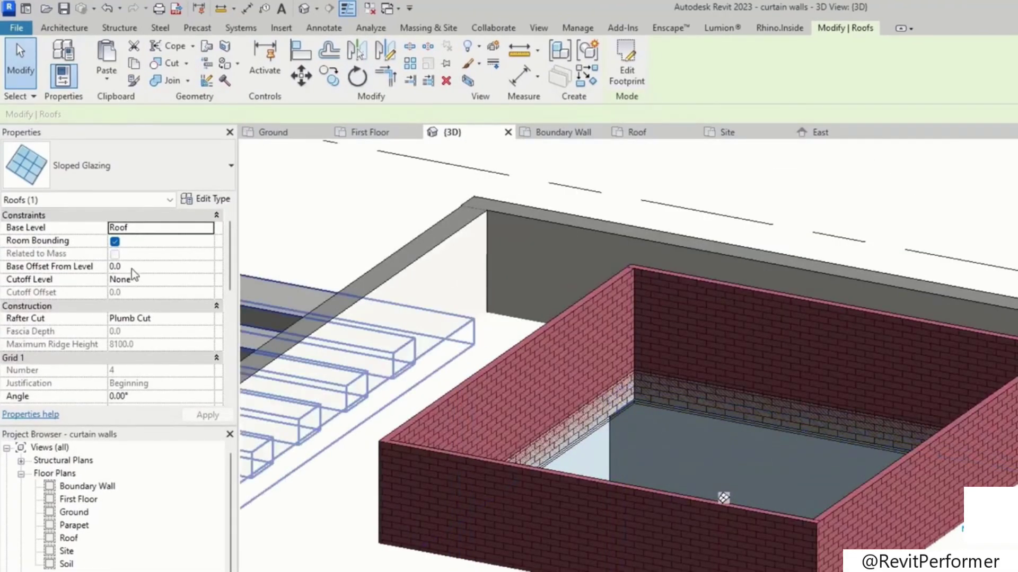
left_click(126, 267)
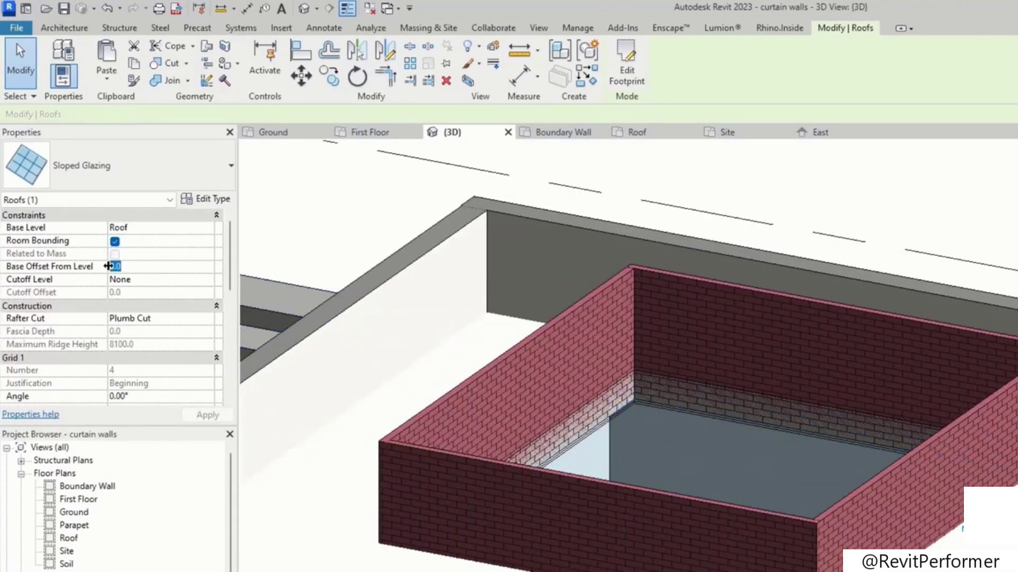
key("Return")
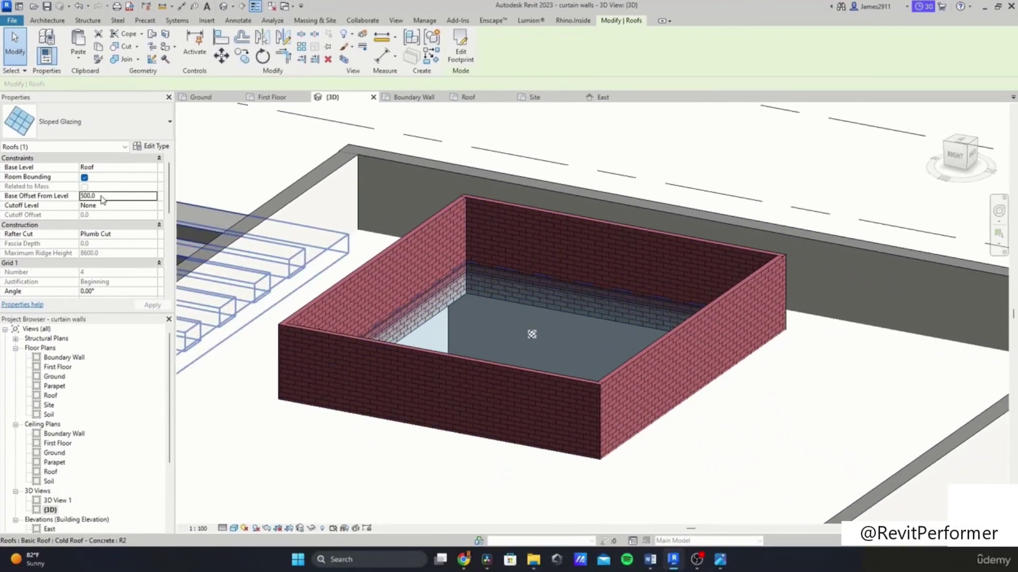
left_click(103, 195)
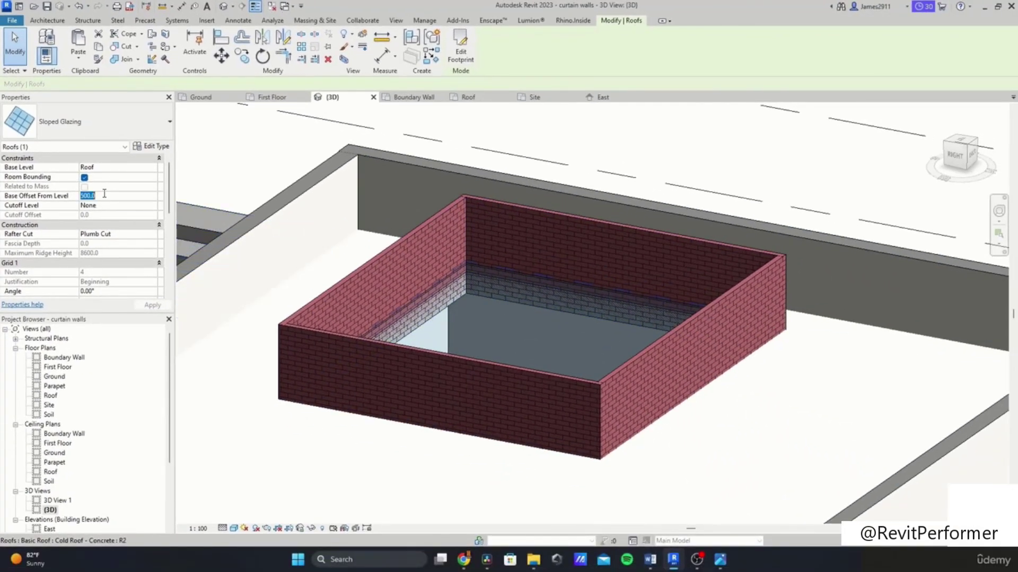
Step: Set the four courtyard brick walls' top constraint to Unconnected and their unconnected height to 600
left_click(450, 363)
left_click(116, 215)
left_click(152, 215)
scroll(138, 237, "up", 1)
left_click(108, 226)
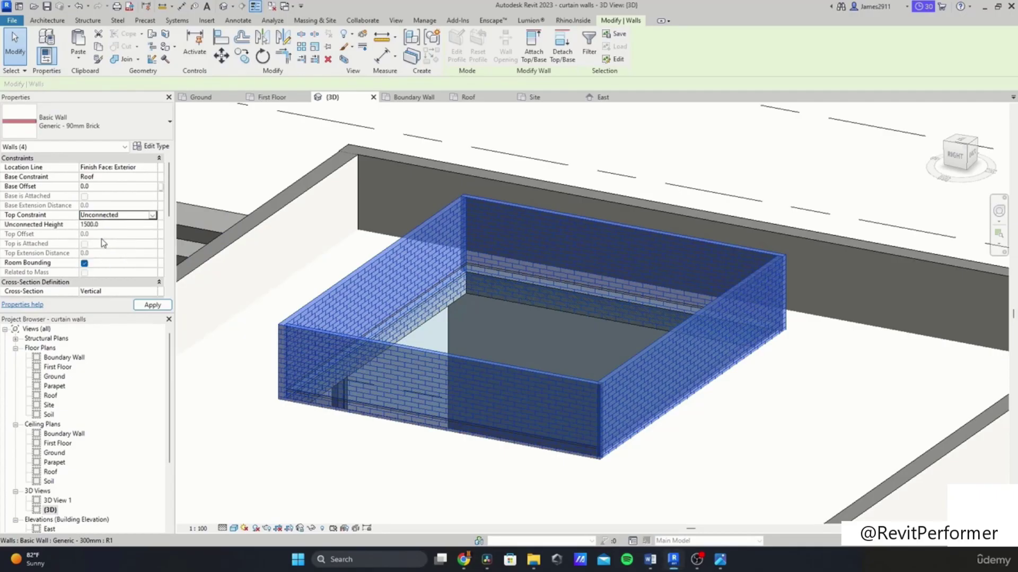
type("600")
key("Return")
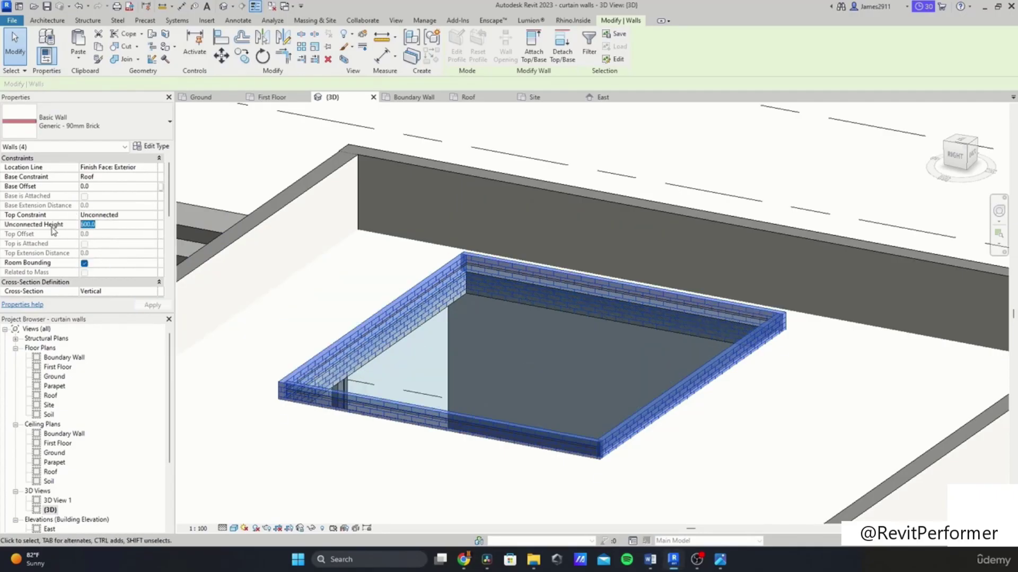
Step: Change the unconnected height of the four courtyard brick walls to 1000
key("Return")
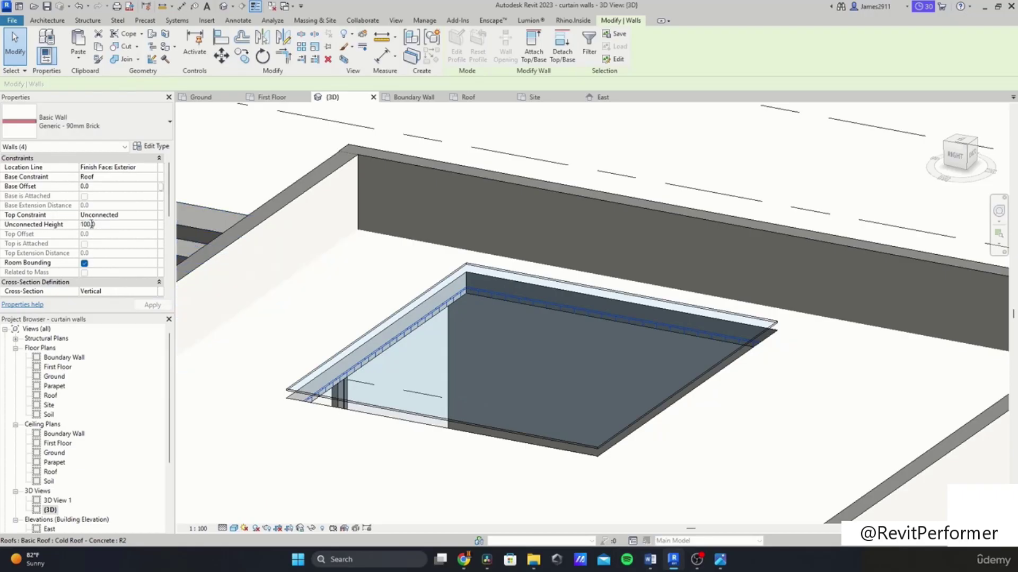
key("Return")
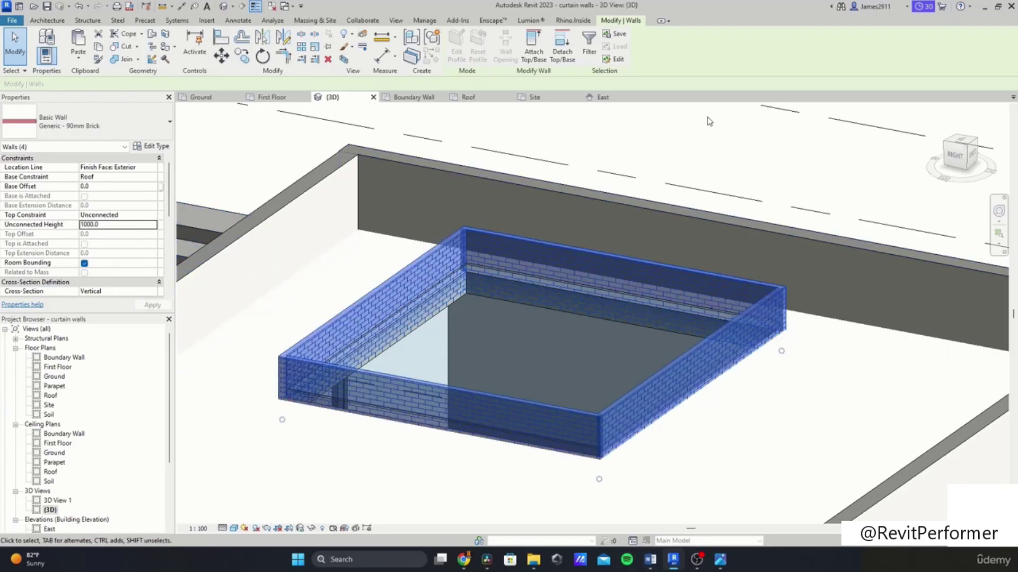
key("Escape")
Step: Raise the courtyard sloped glazing within the brick walls by increasing its base offset from the Roof level
left_click(564, 286)
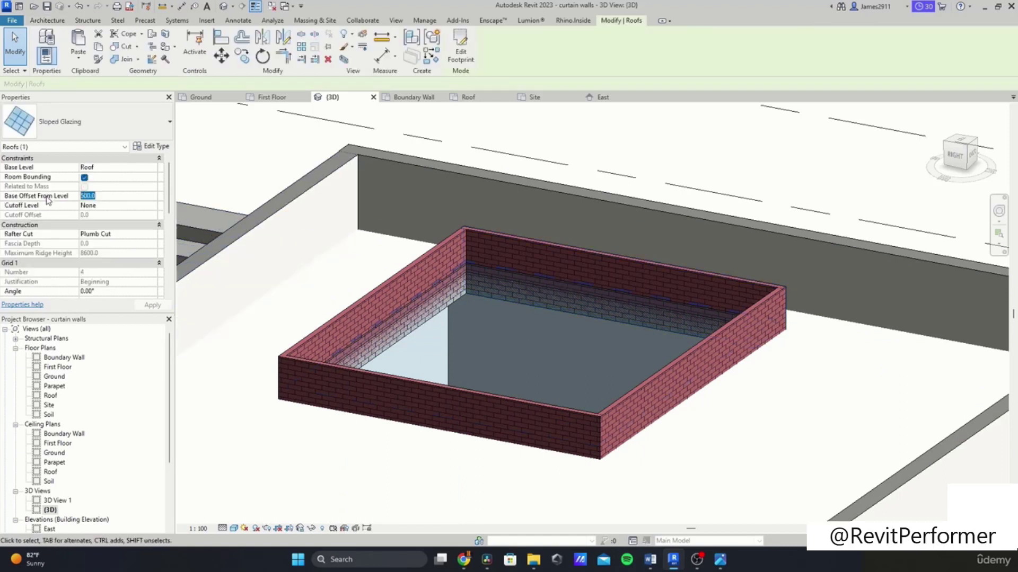
key("Return")
left_click(688, 123)
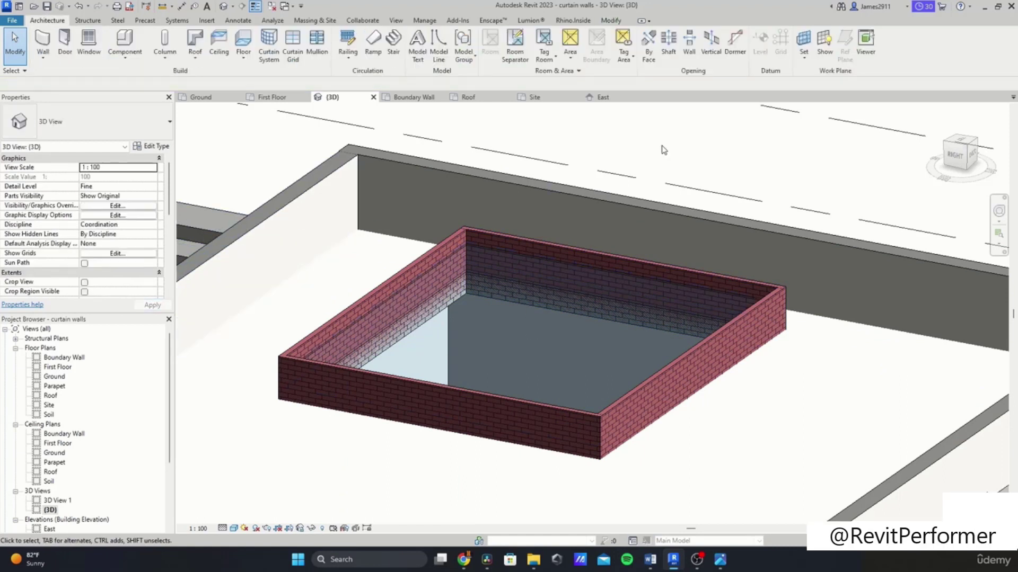
Step: Edit the footprint of the courtyard sloped glazing so all four boundary lines define a slope, and finish the sketch
scroll(658, 151, "down", 3)
left_click(623, 206)
key("Escape")
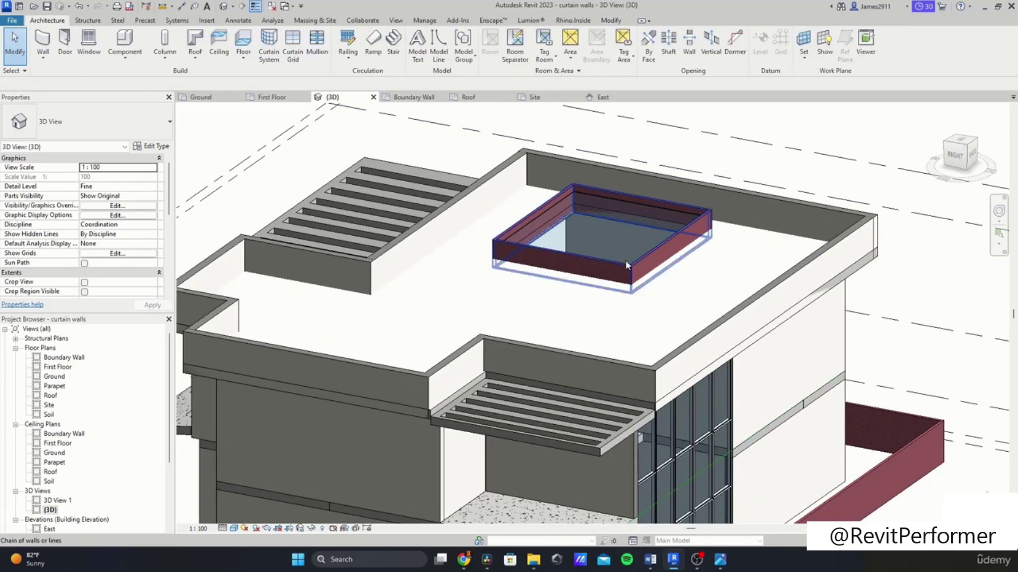
scroll(625, 260, "up", 3)
left_click(691, 179)
double_click(691, 179)
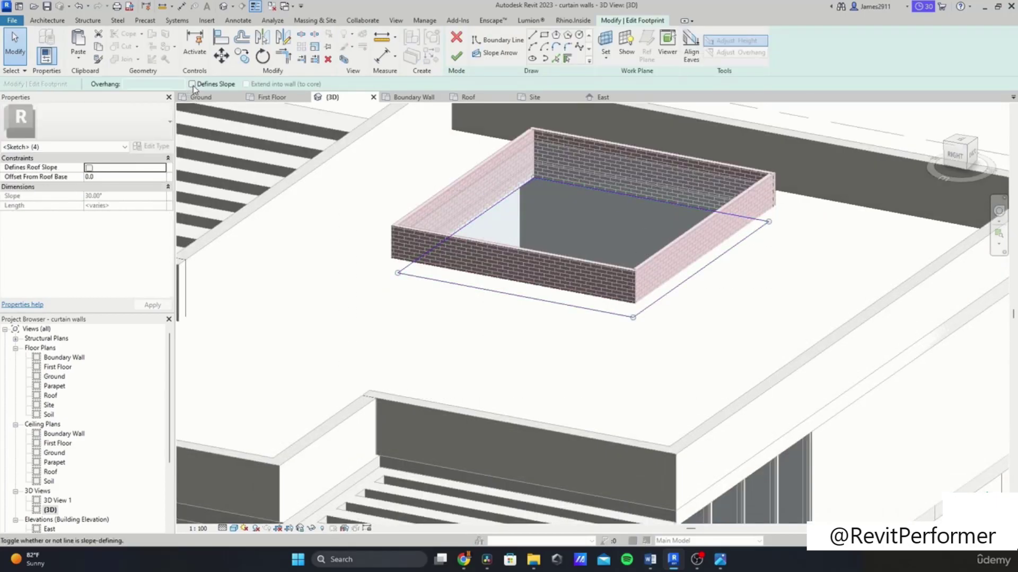
left_click(456, 55)
scroll(539, 257, "down", 5)
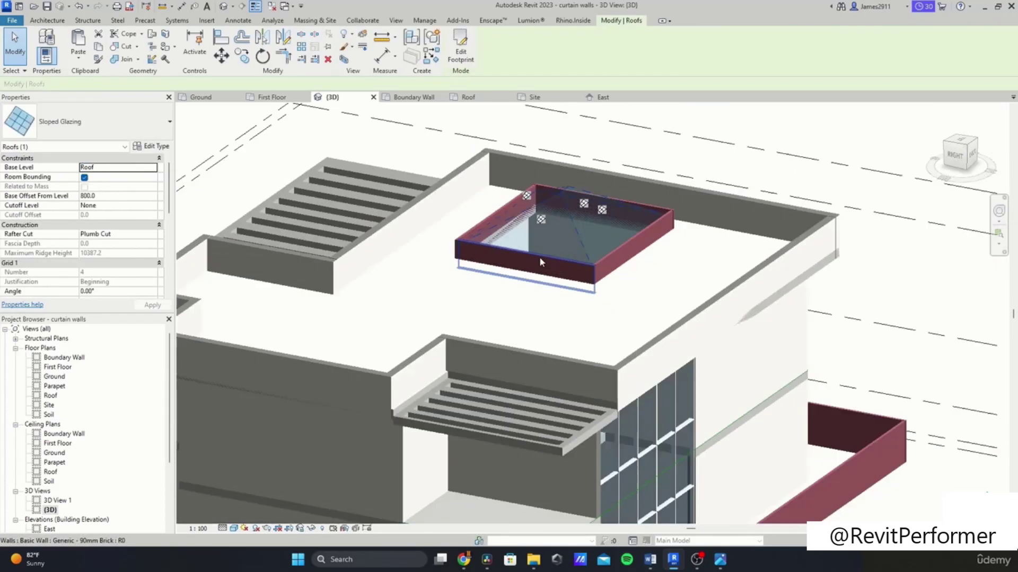
left_click(744, 162)
Step: In the Roof floor plan, filter the whole selection down to walls only and set their base offset to 333
middle_click_drag(313, 345, 460, 344, "shift")
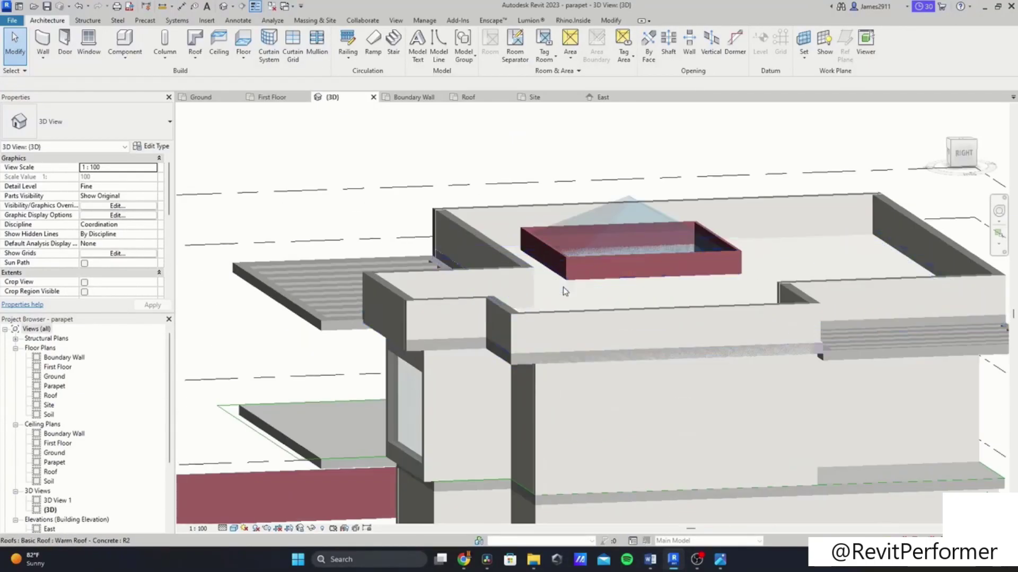
middle_click_drag(564, 291, 395, 368, "shift")
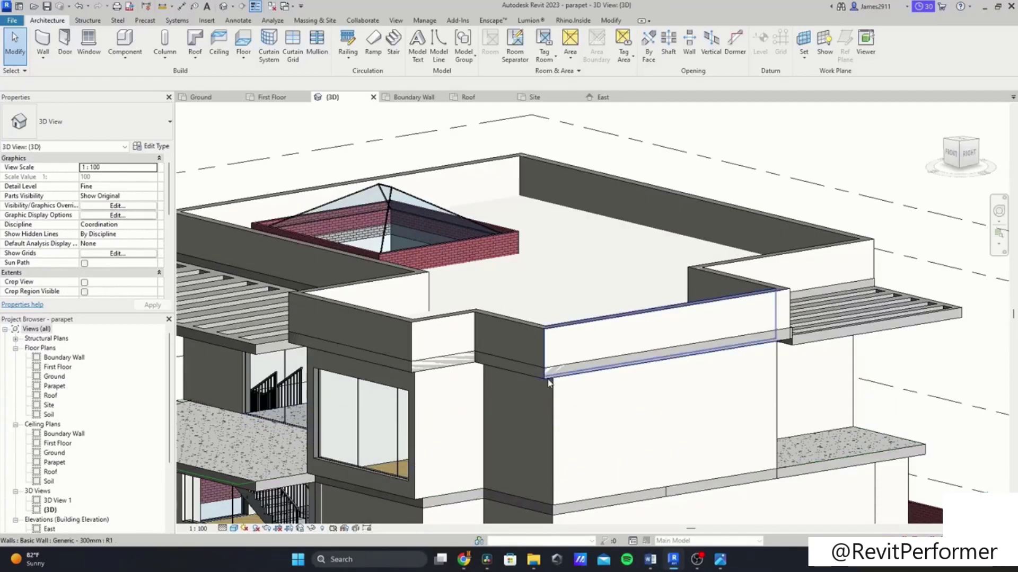
scroll(544, 374, "up", 3)
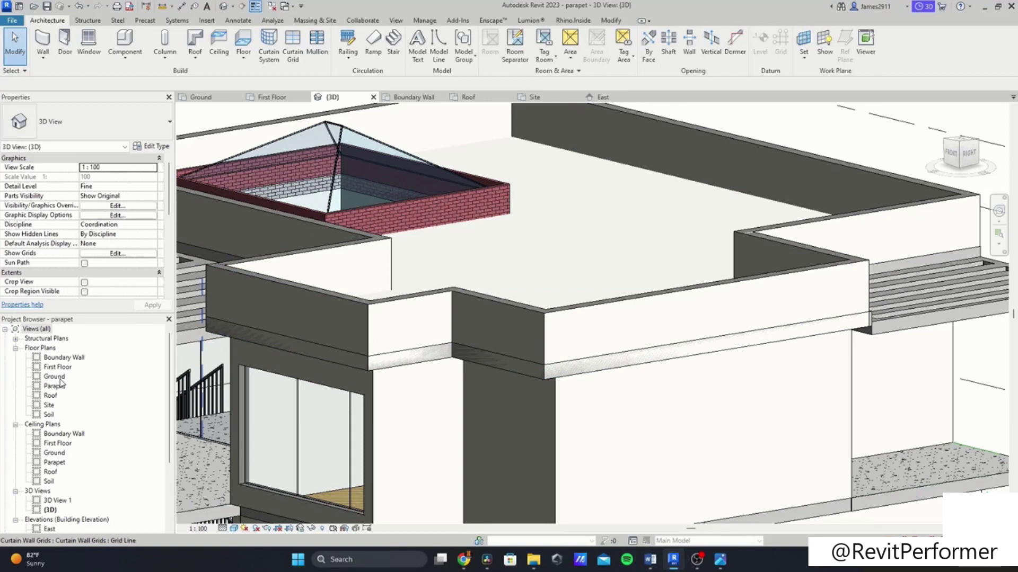
double_click(50, 395)
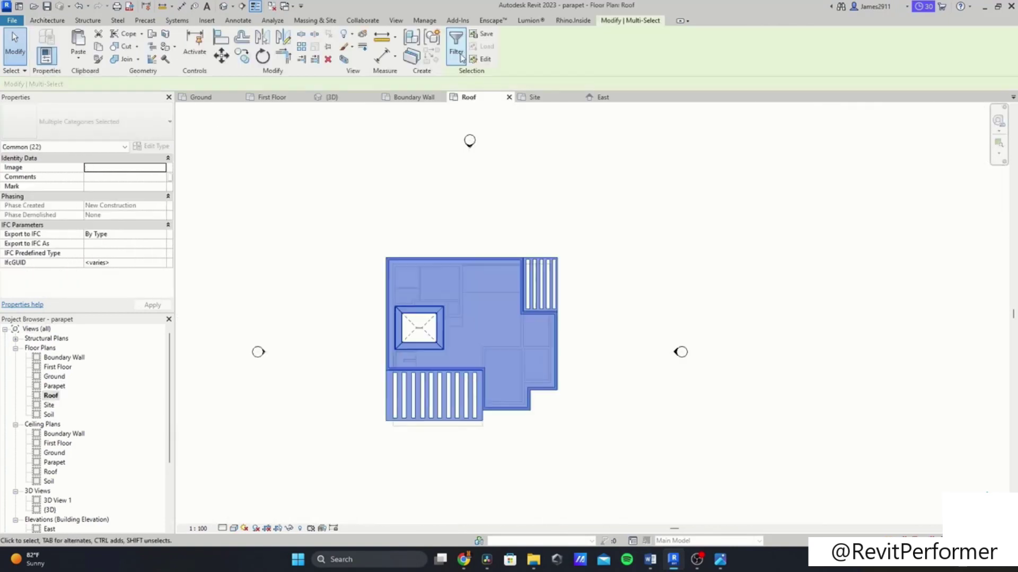
left_click(999, 42)
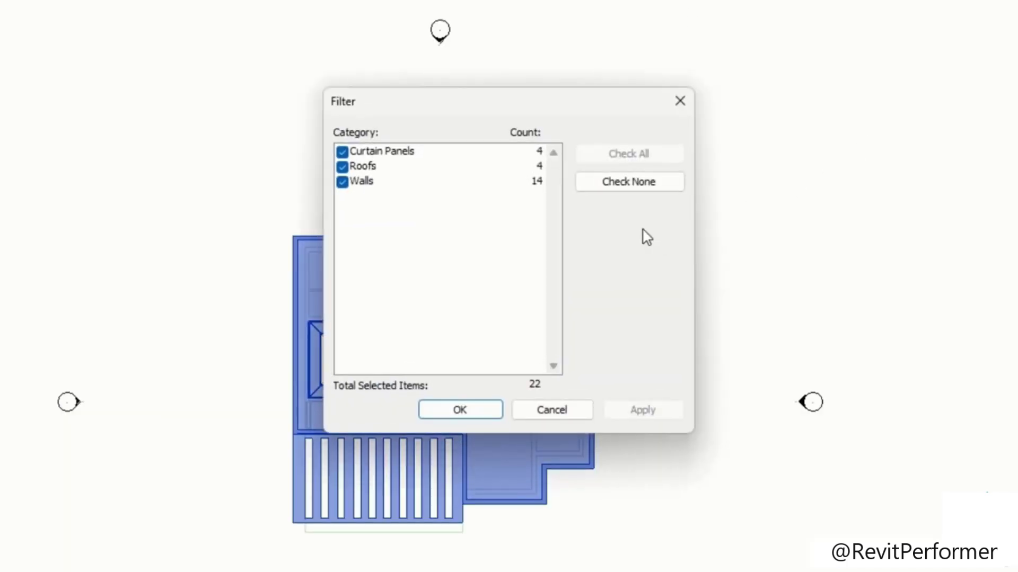
left_click(610, 186)
left_click(344, 182)
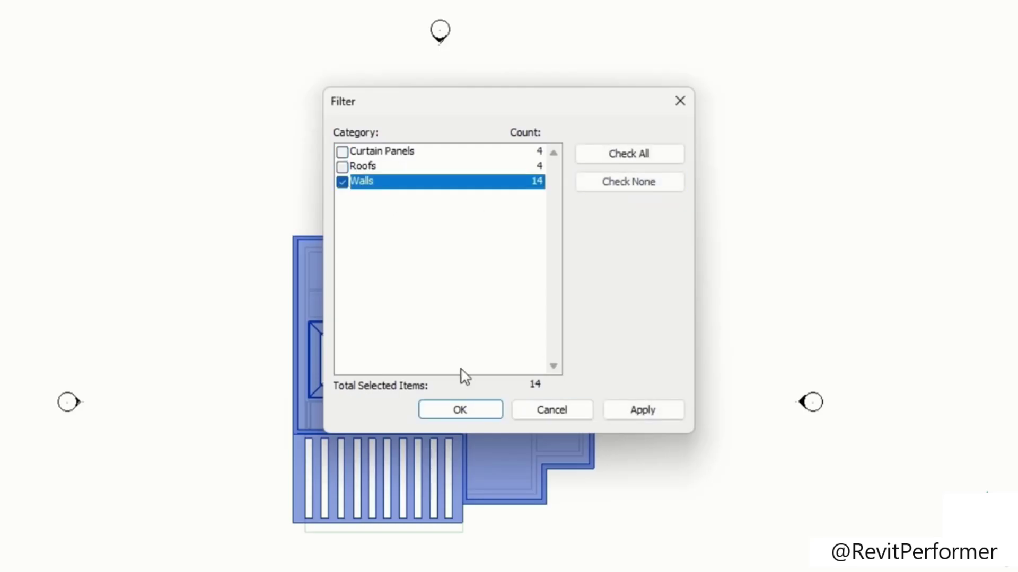
left_click(460, 410)
scroll(582, 377, "up", 3)
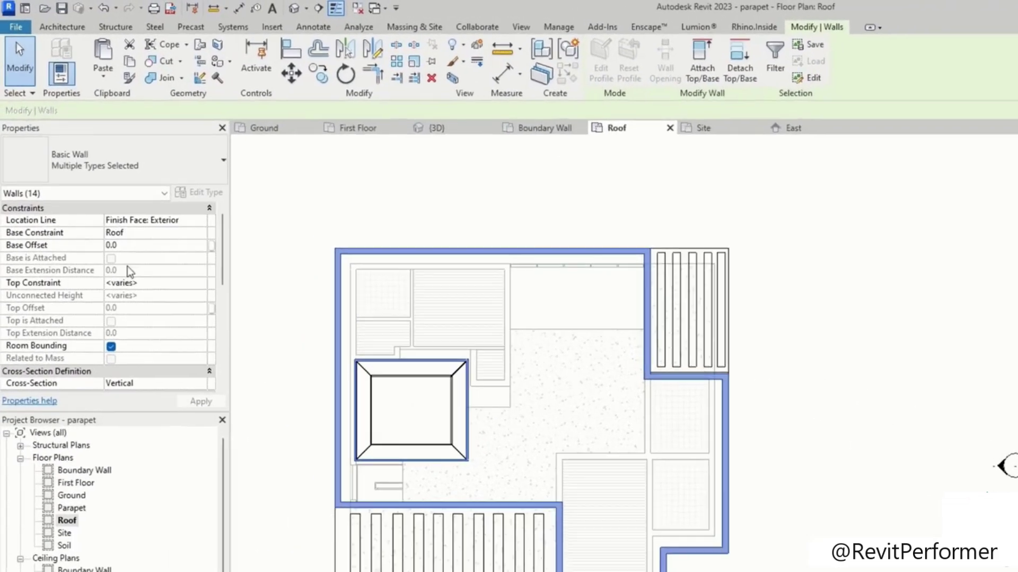
left_click(117, 210)
left_click(158, 267)
type("2")
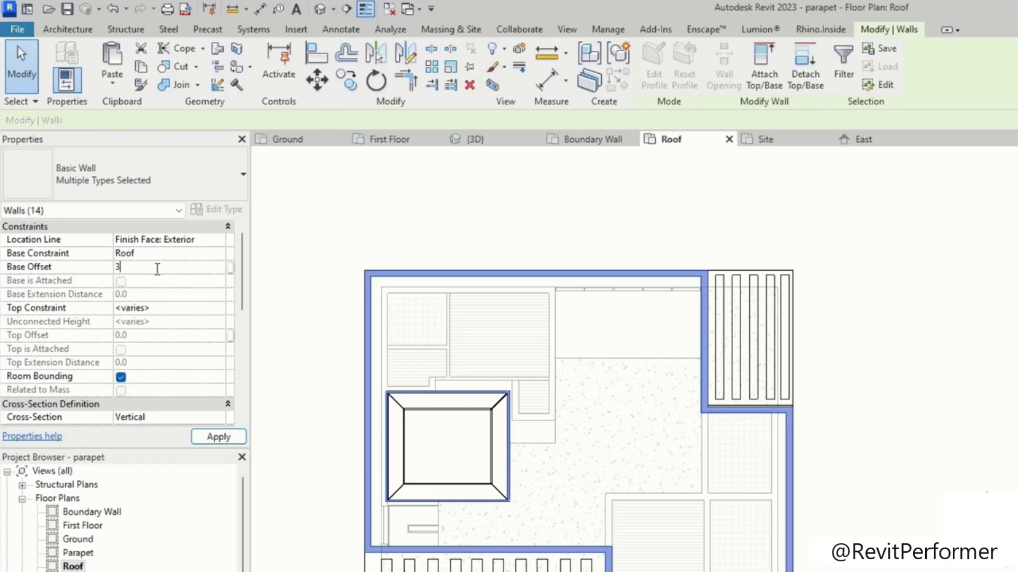
type("33")
key("Return")
left_click(980, 342)
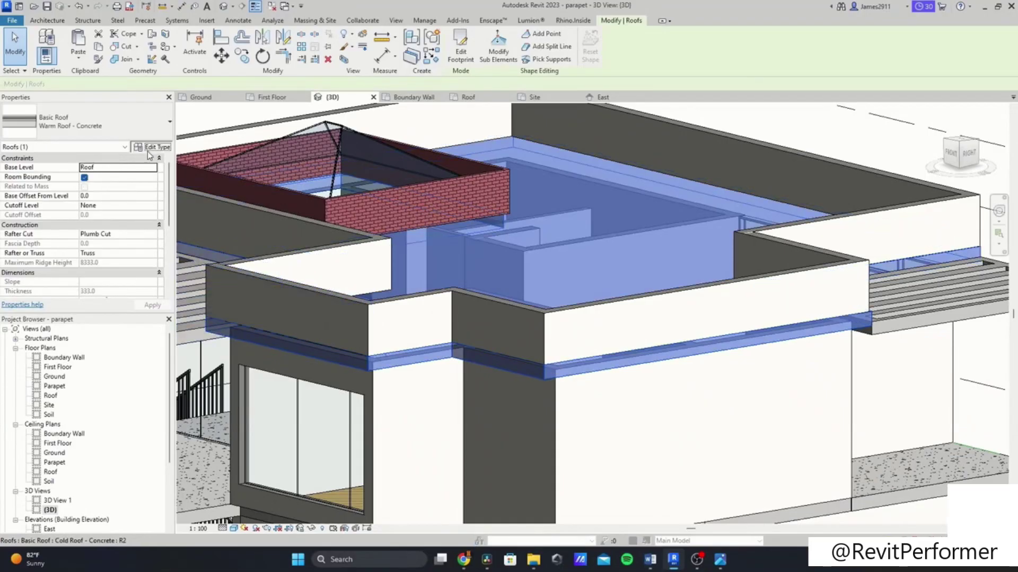
Step: Check the main concrete roof's type properties in 3D, and inspect the parapet and courtyard brick walls above the roof
left_click(152, 146)
left_click(661, 393)
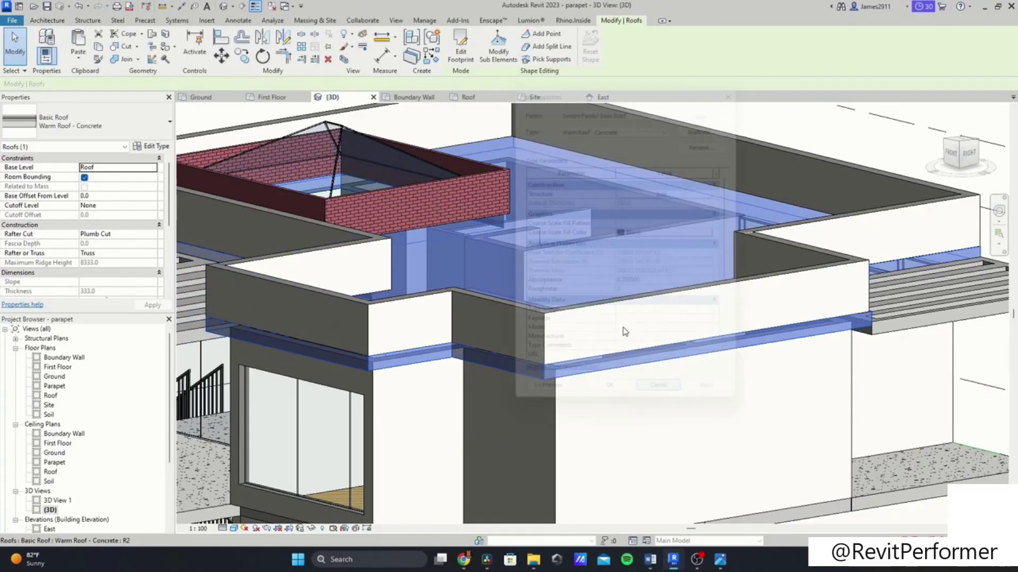
left_click(570, 345)
scroll(571, 345, "down", 1)
left_click(424, 259)
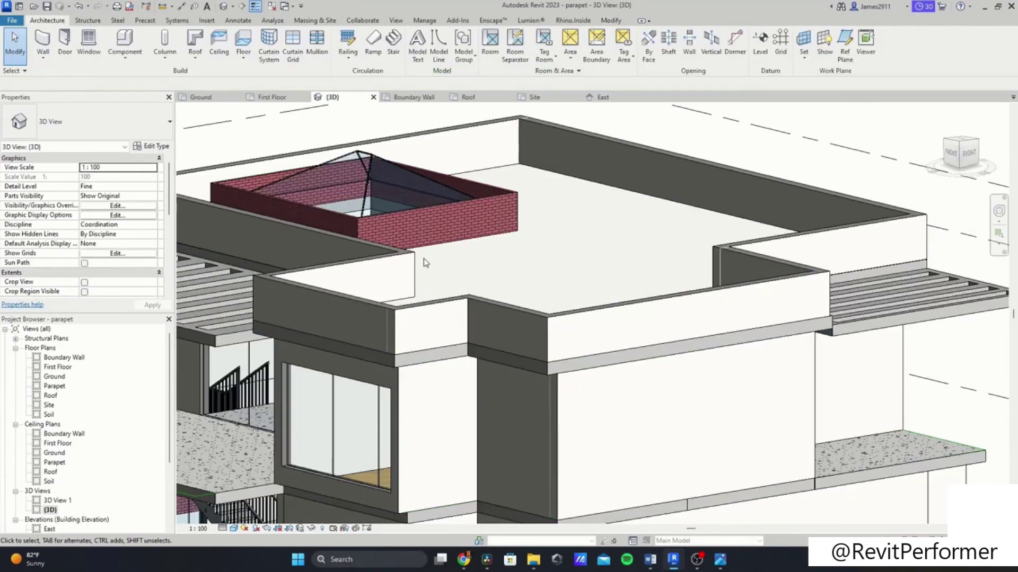
middle_click_drag(428, 261, 460, 261, "shift")
left_click(389, 224)
middle_click_drag(389, 226, 565, 395, "shift")
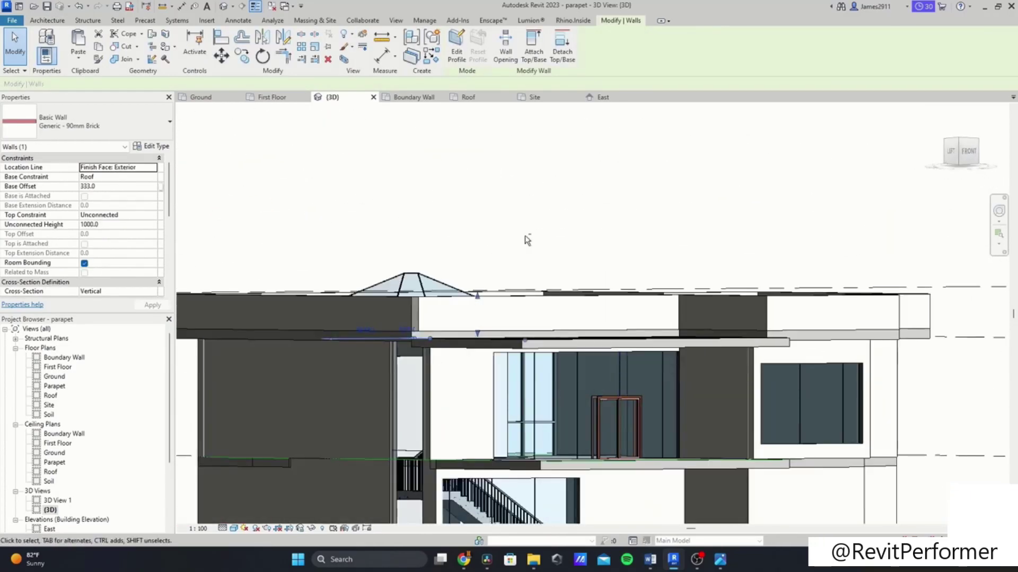
middle_click_drag(528, 239, 523, 270, "shift")
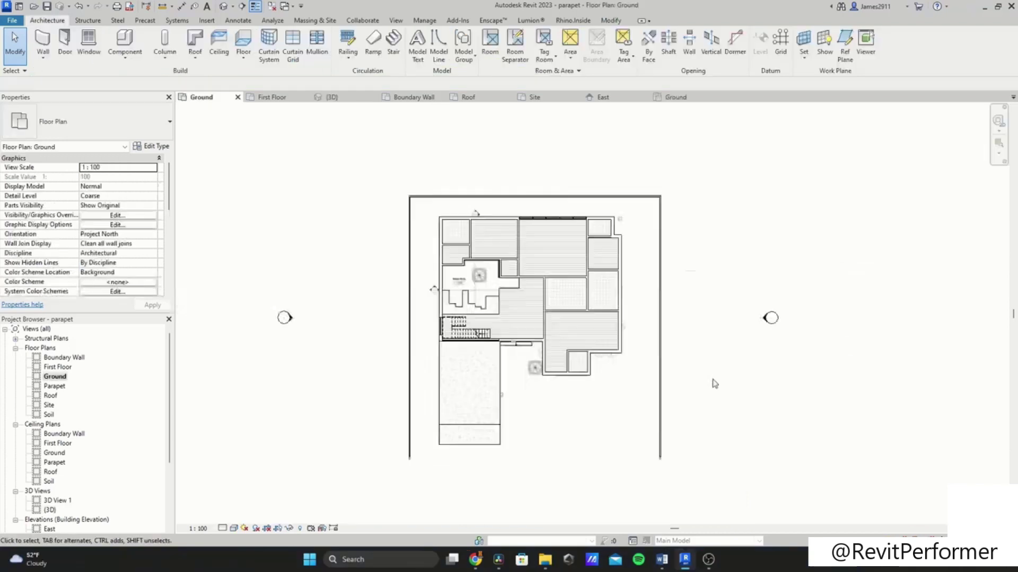
Step: Open the reflected ceiling plan of the Ground level
scroll(527, 408, "up", 4)
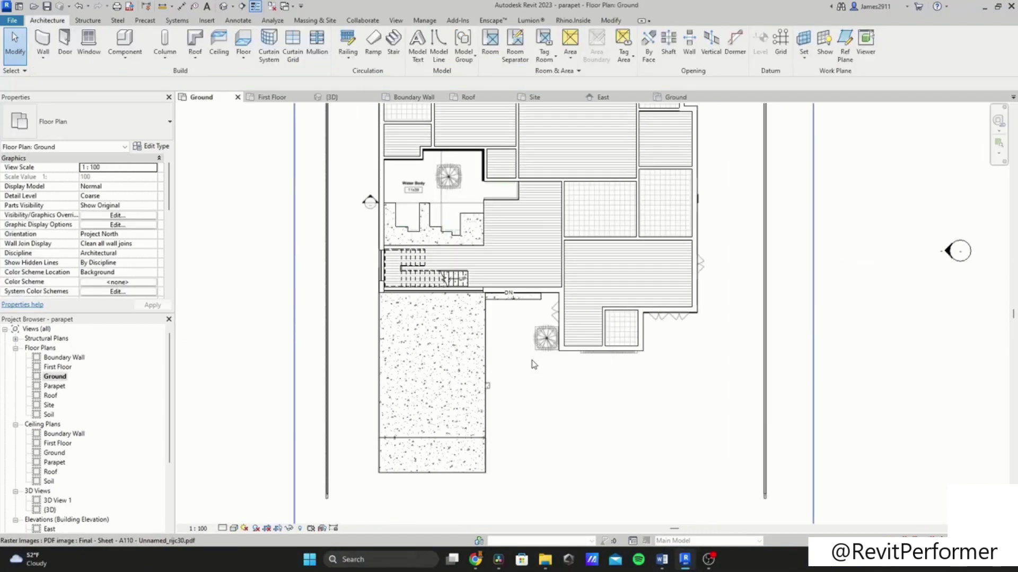
middle_click_drag(536, 273, 525, 307)
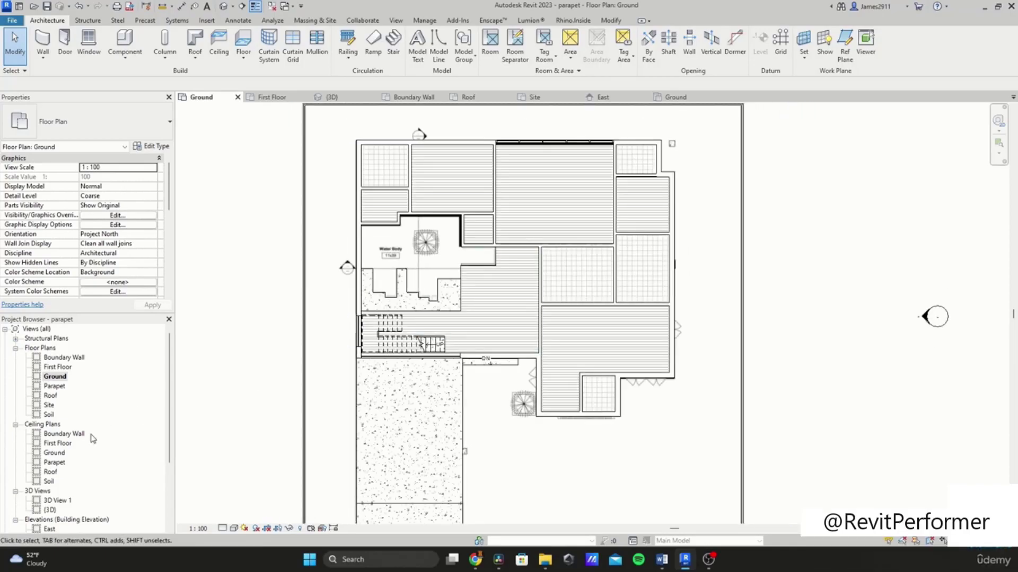
scroll(212, 382, "down", 1)
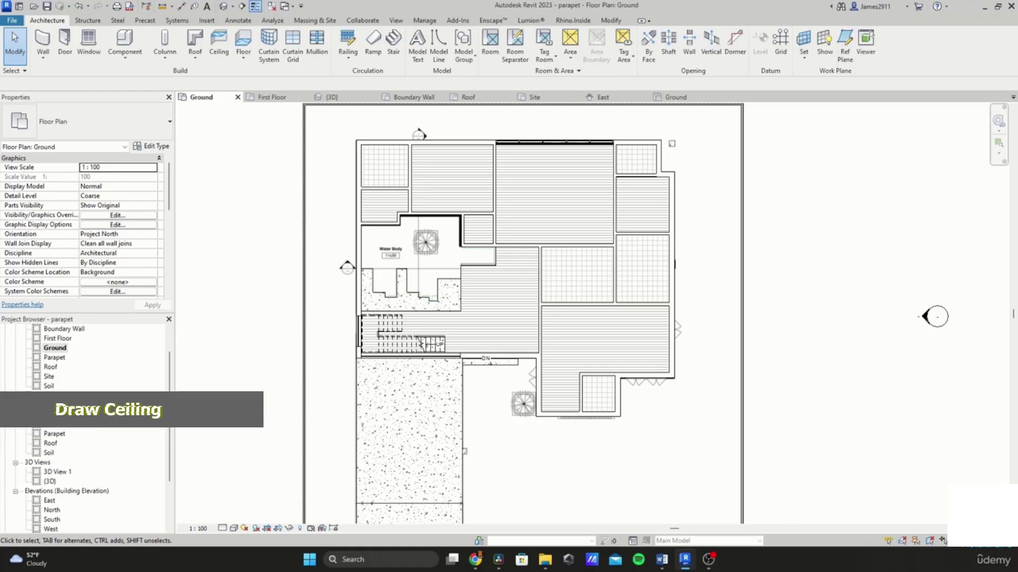
left_click(15, 396)
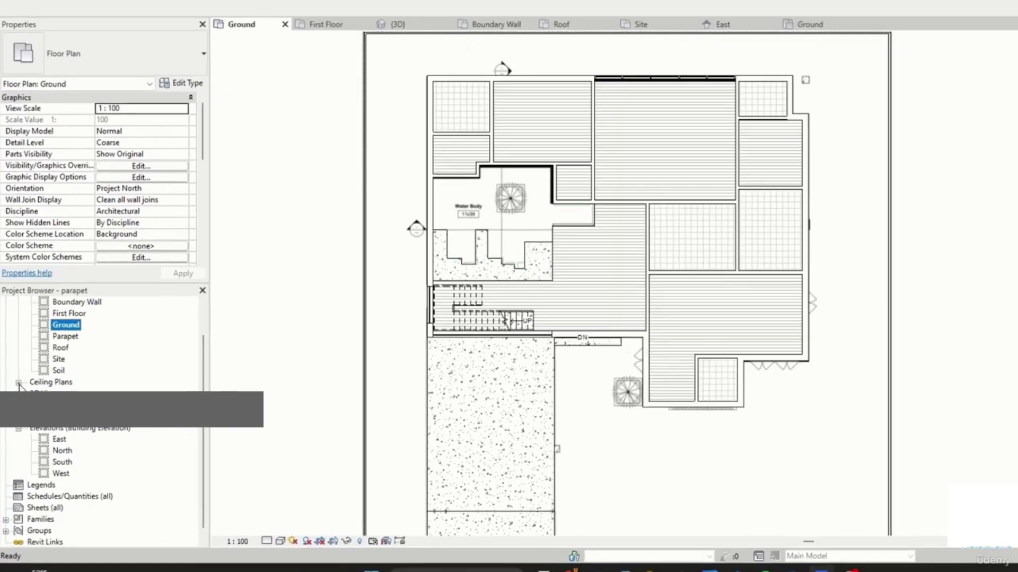
left_click(18, 382)
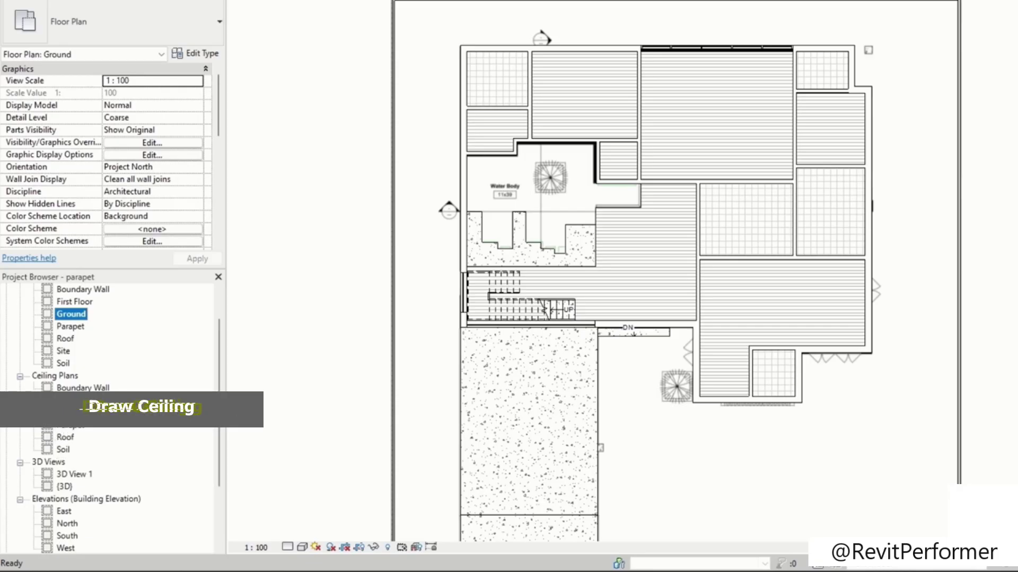
double_click(71, 412)
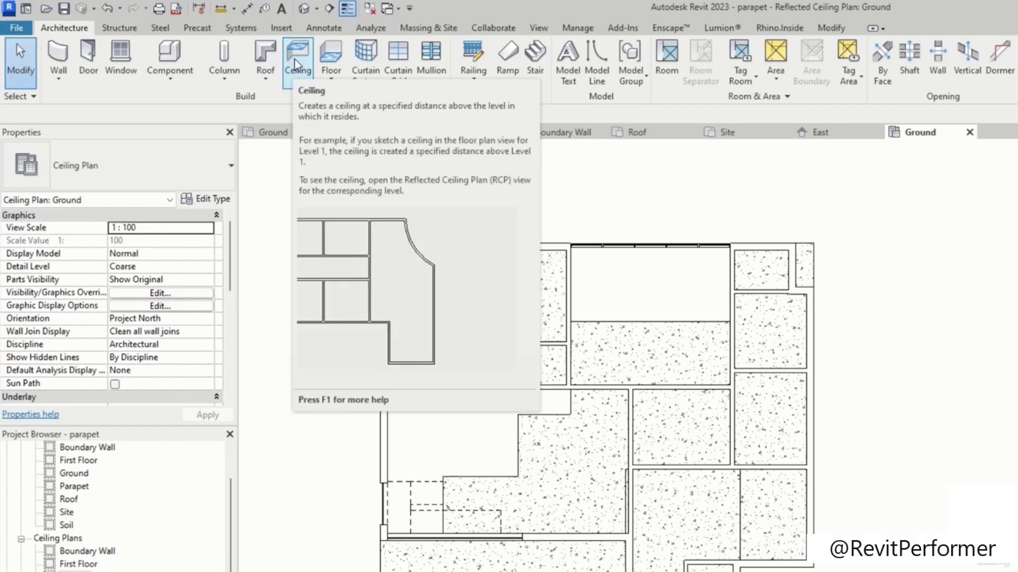
Step: With automatic placement of the Plain compound ceiling, examine which wall-bounded areas of the Ground level can take a ceiling, then leave the command
left_click(295, 65)
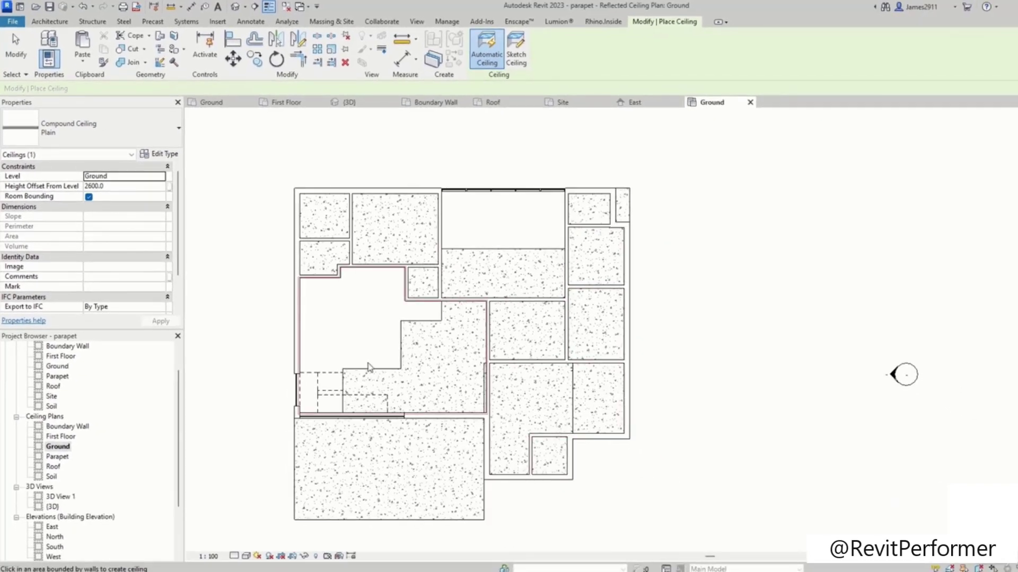
scroll(468, 230, "up", 4)
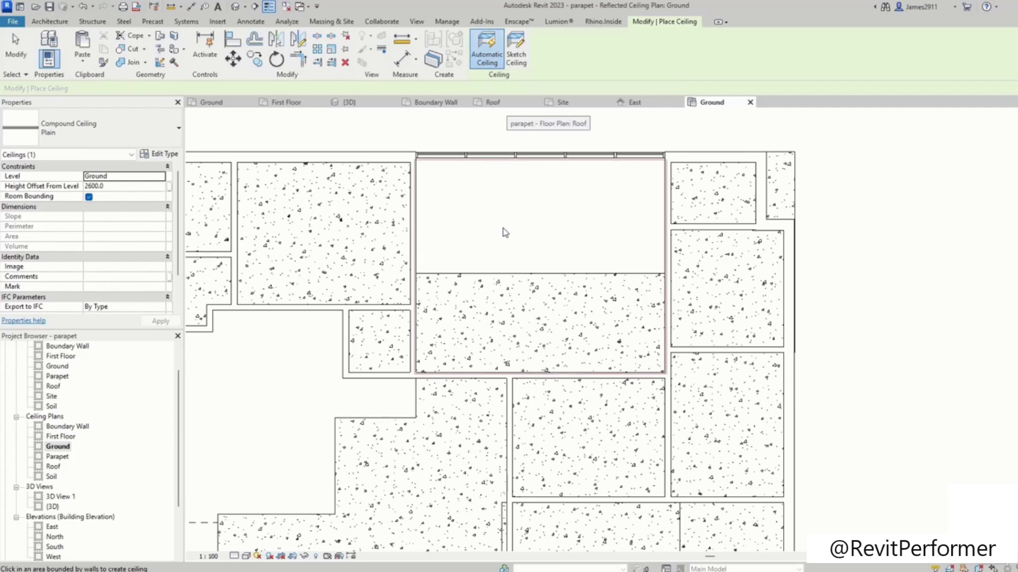
scroll(525, 223, "down", 2)
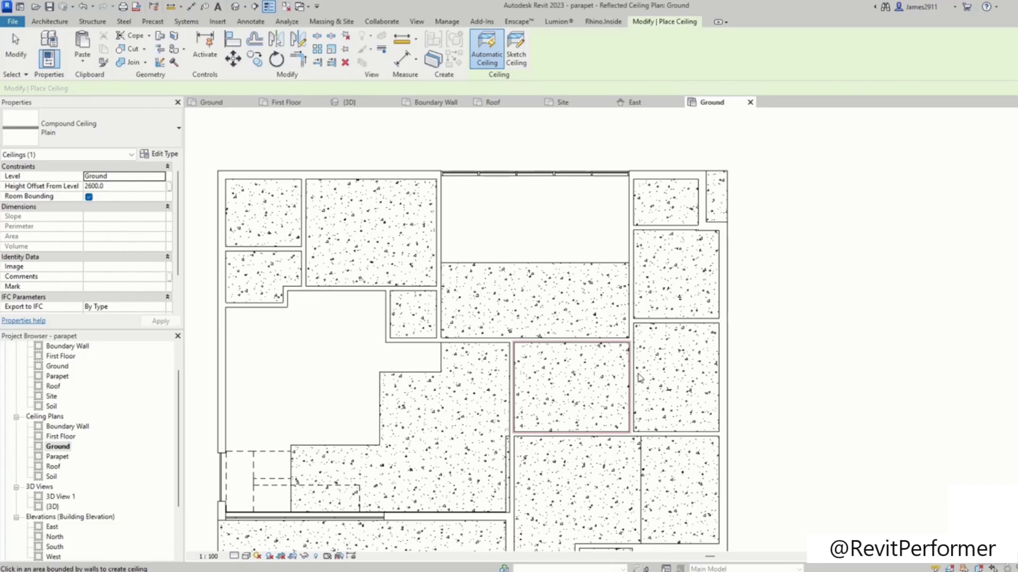
scroll(600, 492, "down", 1)
middle_click_drag(603, 419, 570, 306)
middle_click_drag(440, 308, 465, 397)
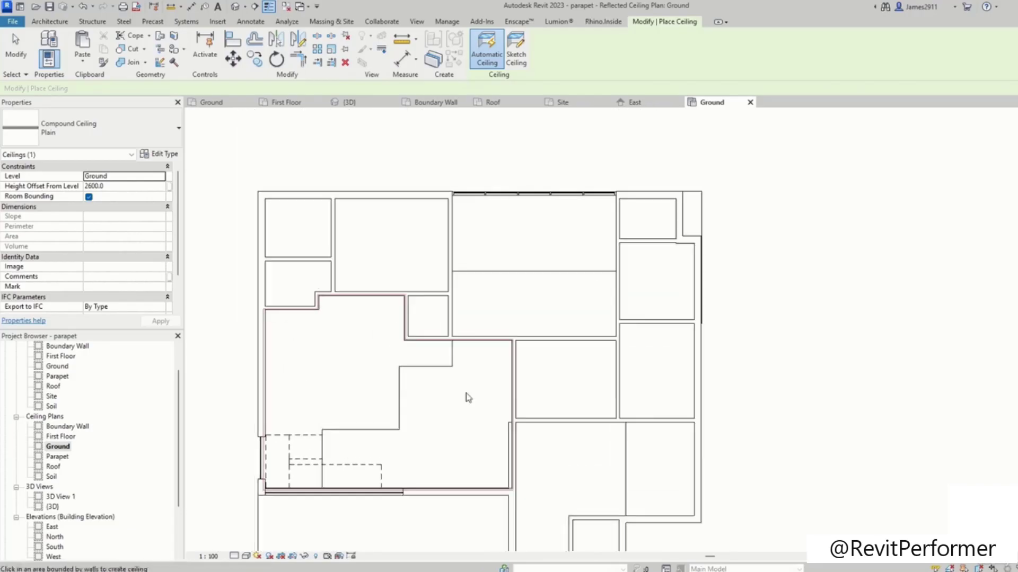
scroll(417, 282, "up", 2)
middle_click_drag(459, 277, 597, 361)
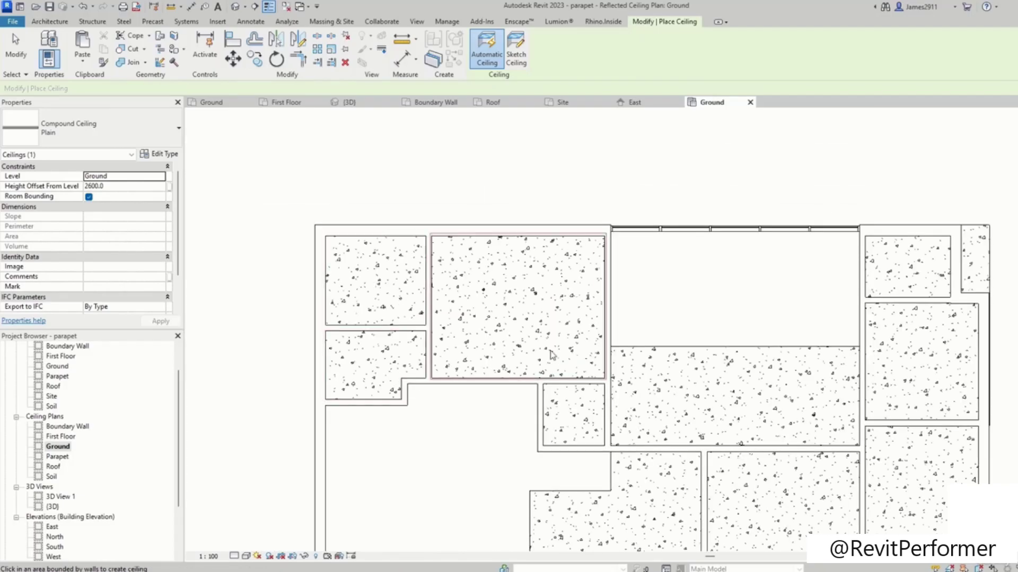
scroll(498, 270, "down", 3)
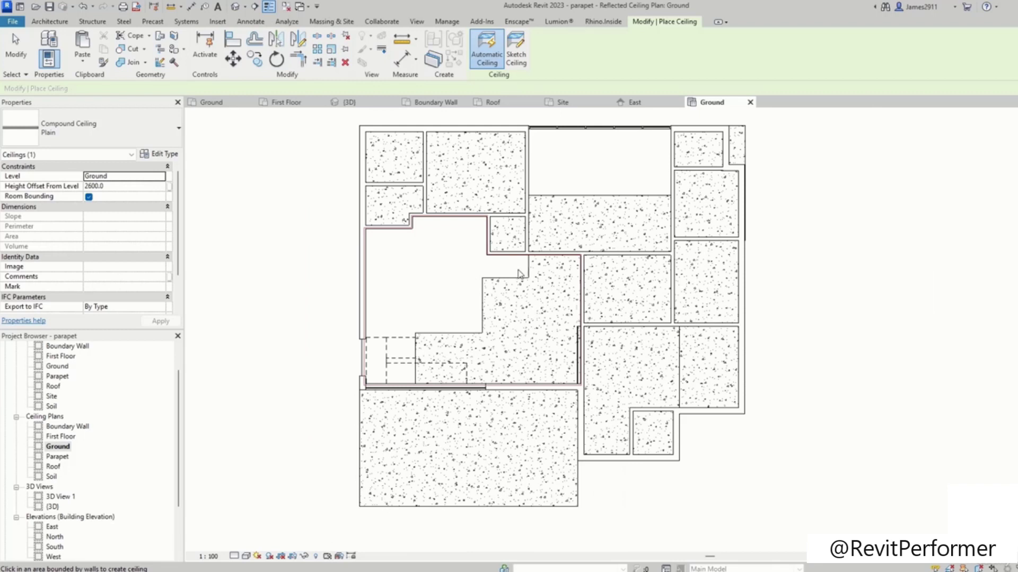
scroll(464, 286, "up", 2)
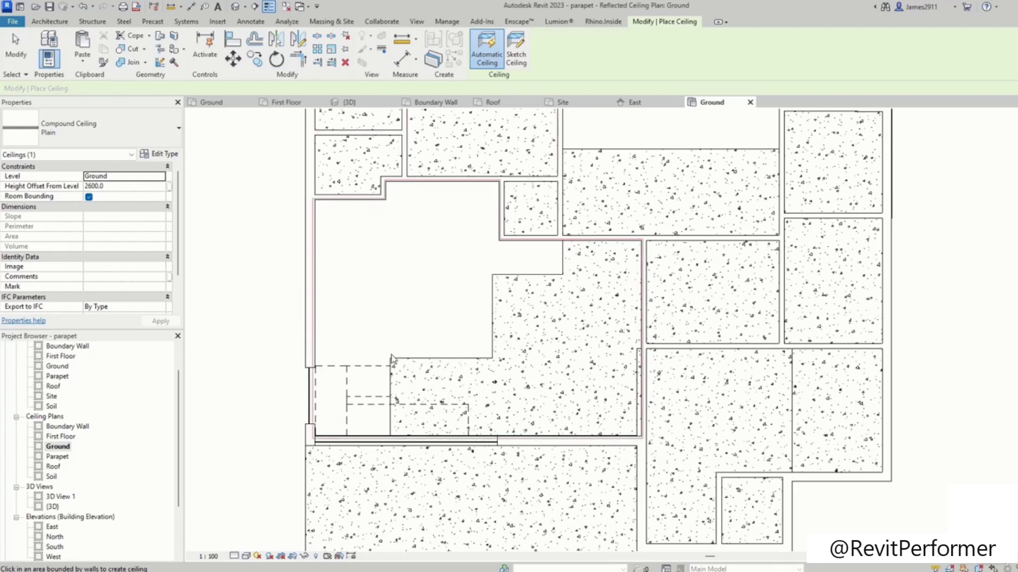
middle_click_drag(458, 337, 448, 258)
middle_click_drag(460, 457, 462, 325)
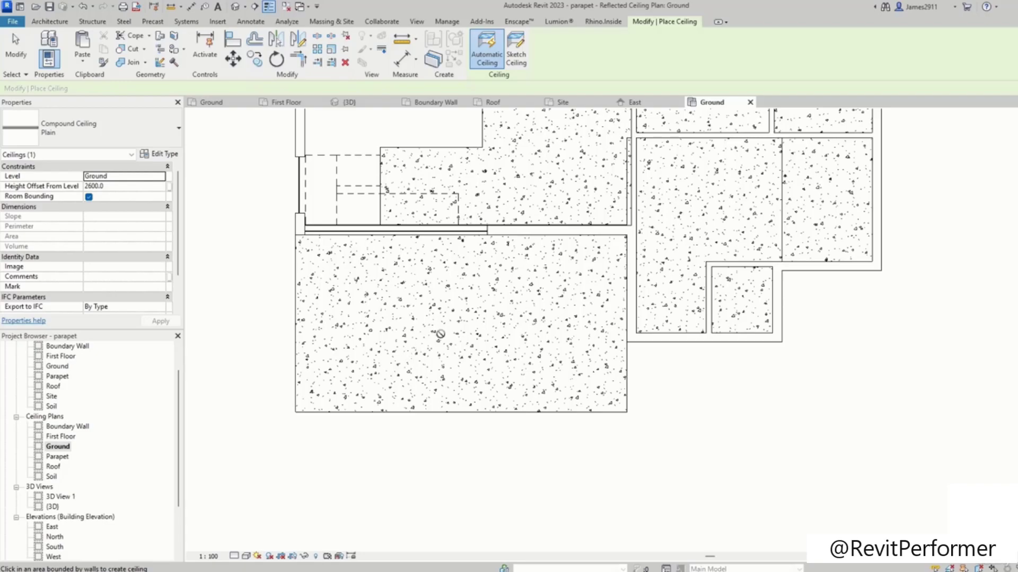
scroll(440, 334, "down", 5)
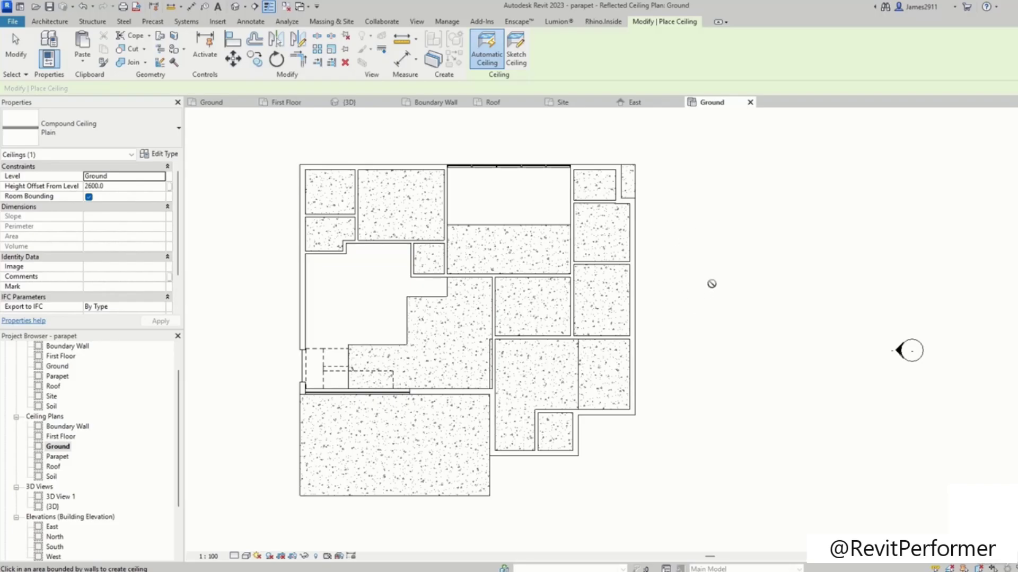
key("Escape")
Step: Draw a test room of Generic - 90mm Brick walls outside the building, about 3600 by 3250 mm, with a small gap at one corner
scroll(722, 302, "up", 2)
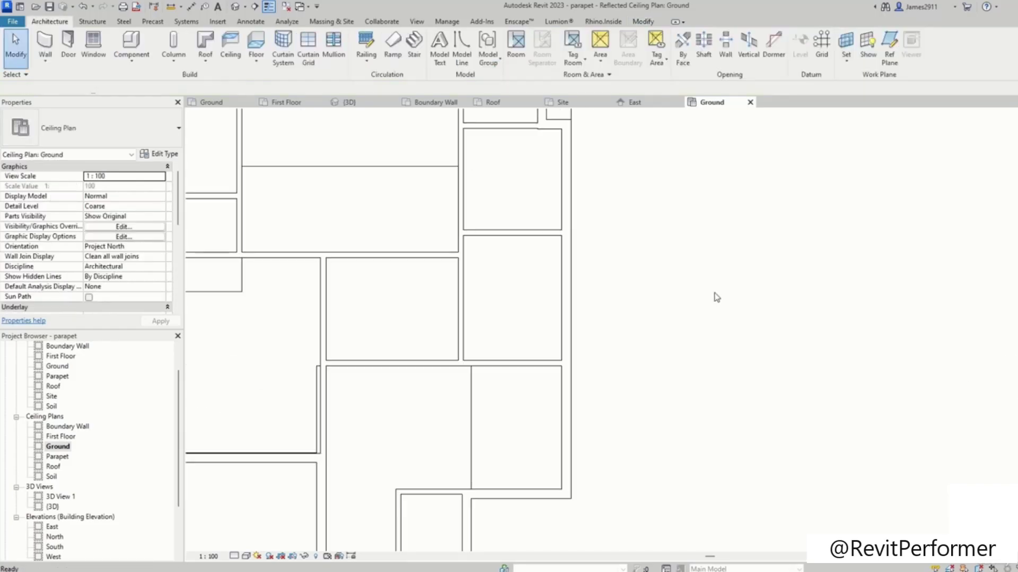
key("w")
key("a")
left_click(613, 255)
left_click(613, 349)
left_click(729, 350)
left_click(729, 247)
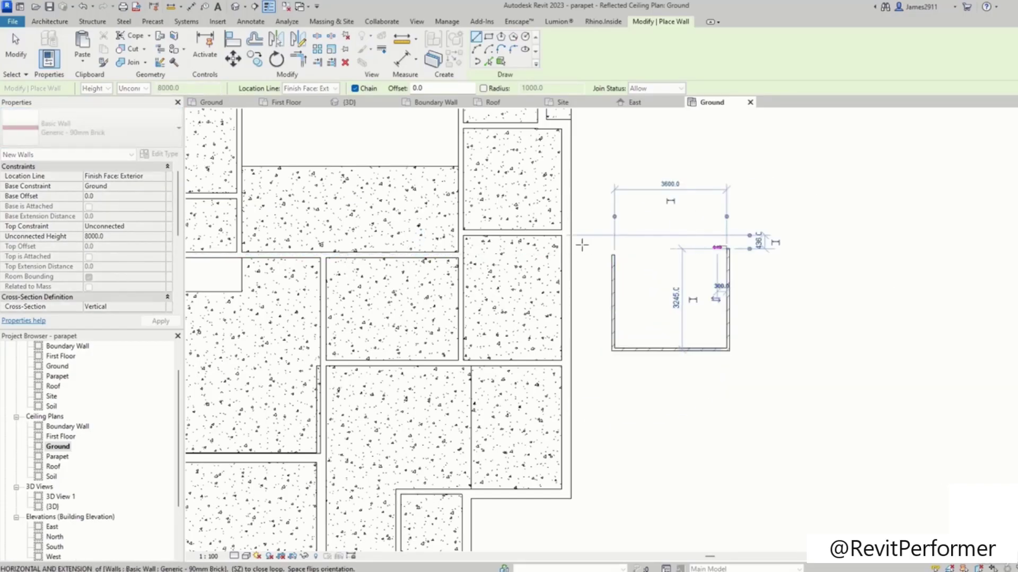
left_click(614, 248)
key("Escape")
Step: Draw three chained 90 mm brick walls of a second, slightly rotated test enclosure beside the first one
left_click(767, 250)
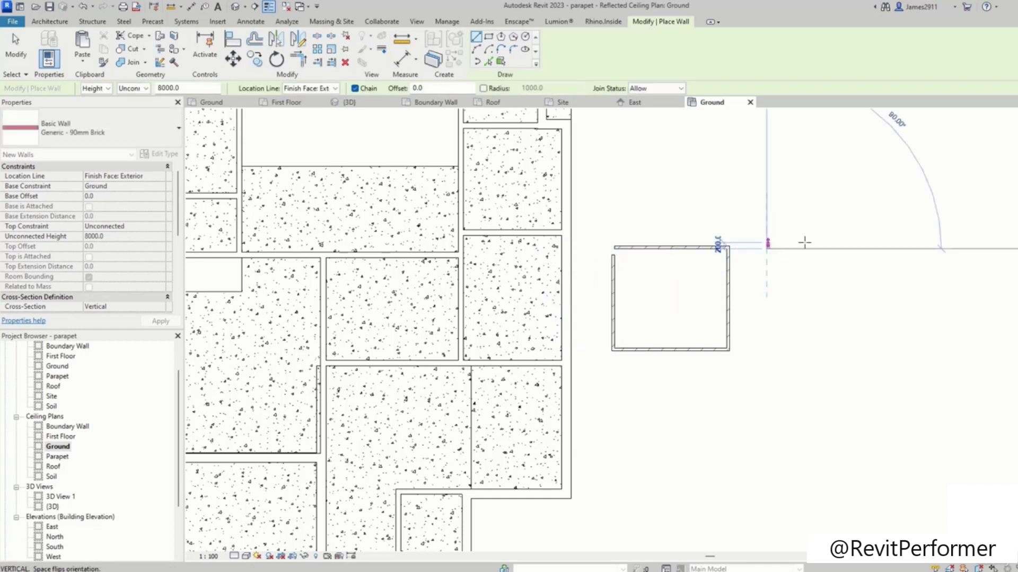
left_click(906, 348)
left_click(826, 357)
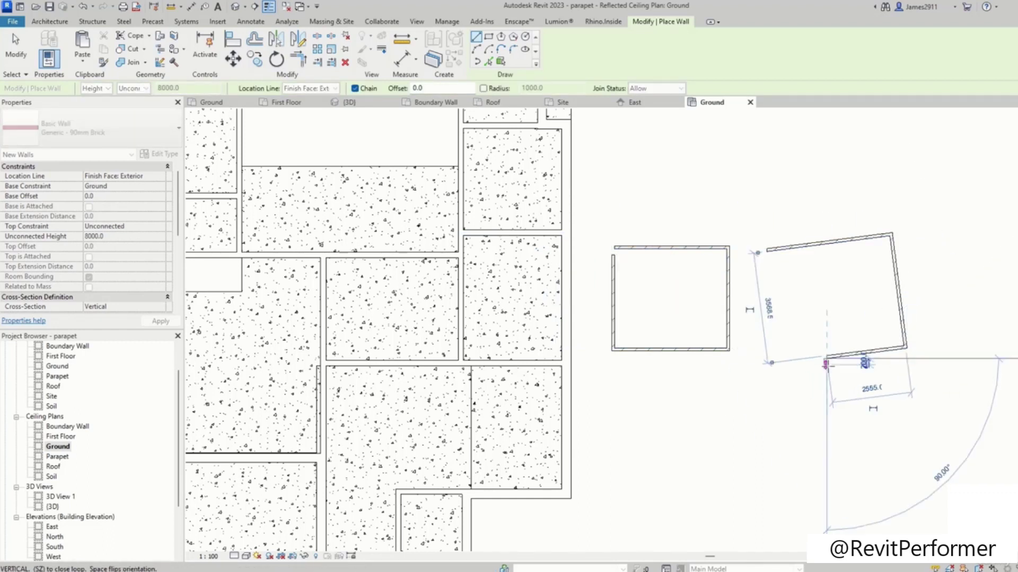
Step: Sketch a Plain ceiling along the three walls of the open slanted test room, closing its boundary with a diagonal edge
key("Escape")
key("Escape")
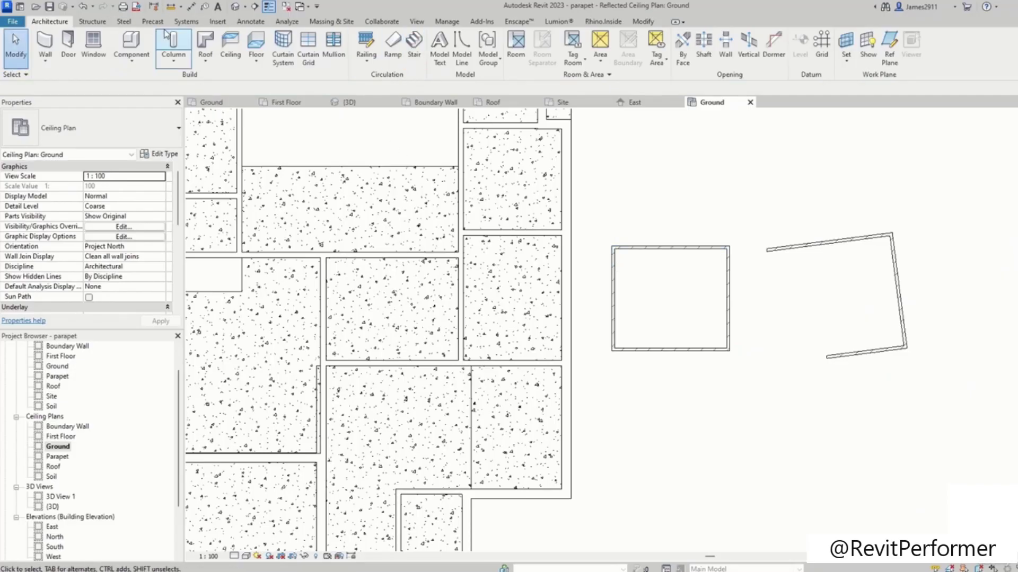
left_click(230, 47)
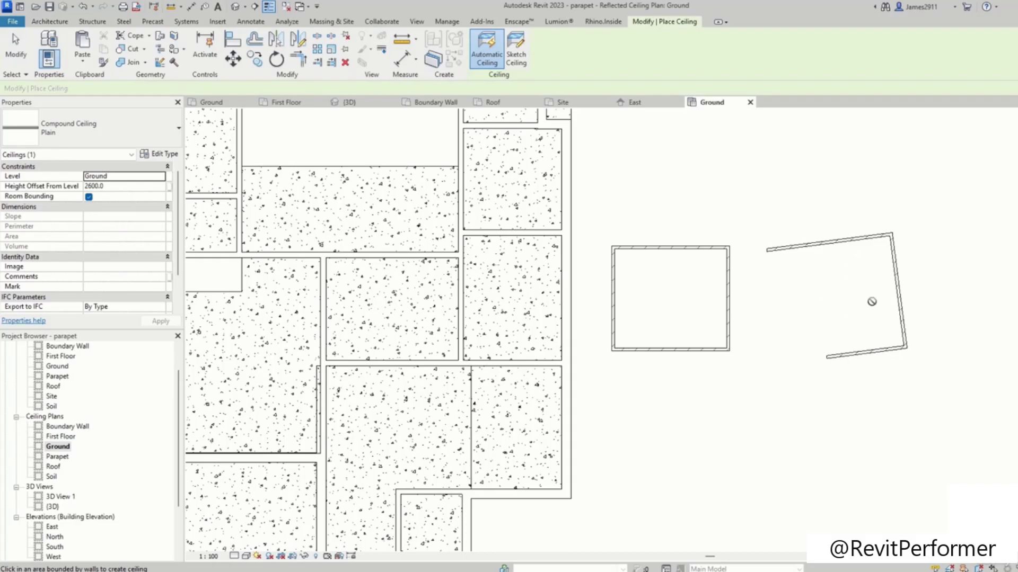
left_click(524, 61)
left_click(767, 251)
left_click(891, 236)
left_click(903, 343)
left_click(808, 355)
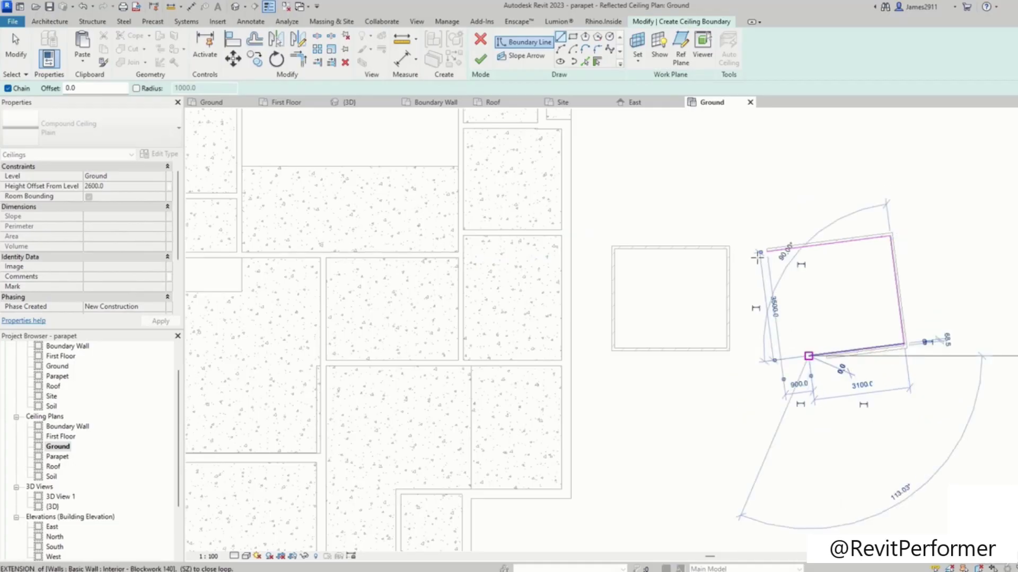
left_click(767, 252)
left_click(481, 59)
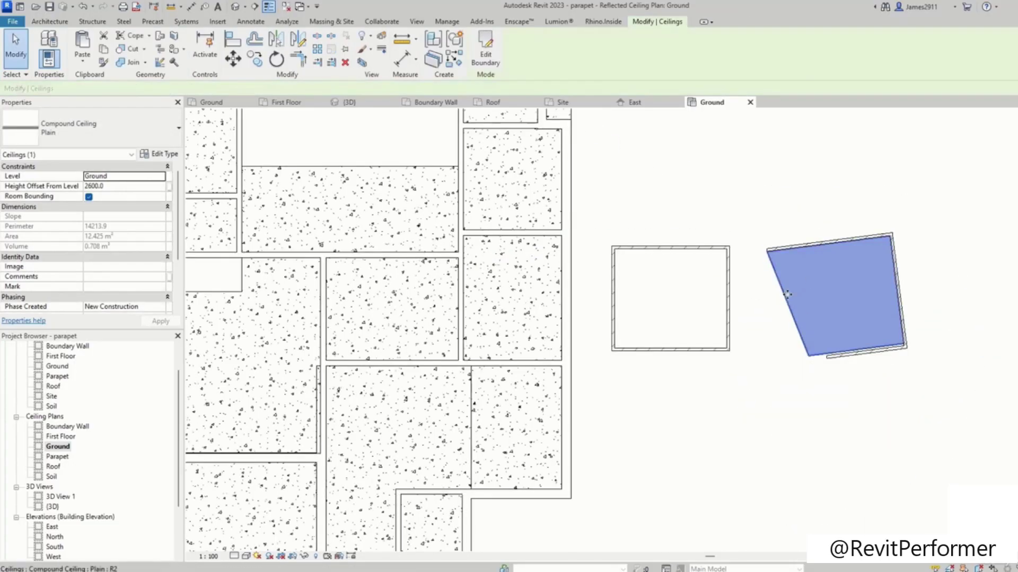
left_click(815, 368)
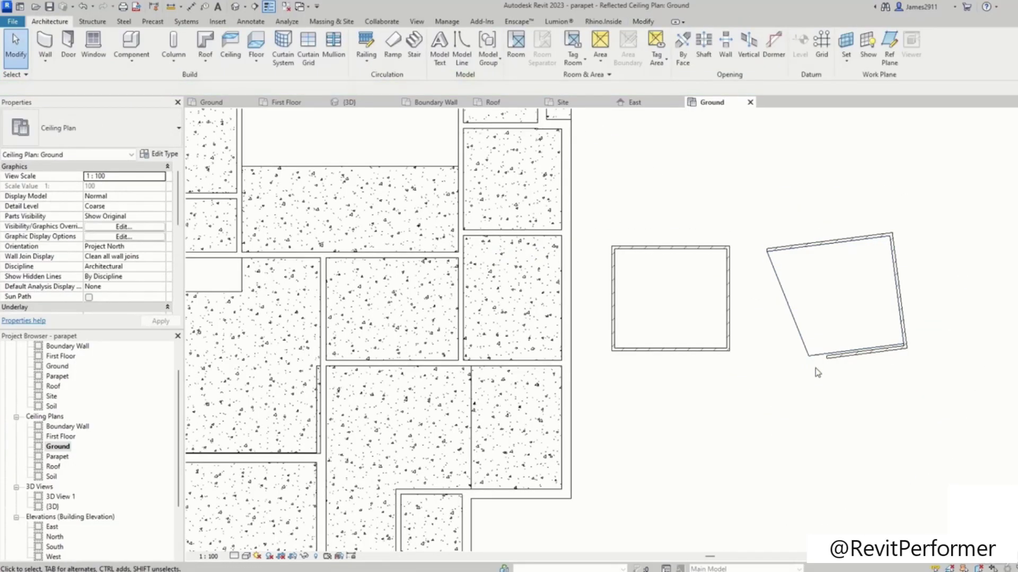
Step: Examine the sketched ceiling between the open test room's brick walls in the {3D} view
double_click(52, 507)
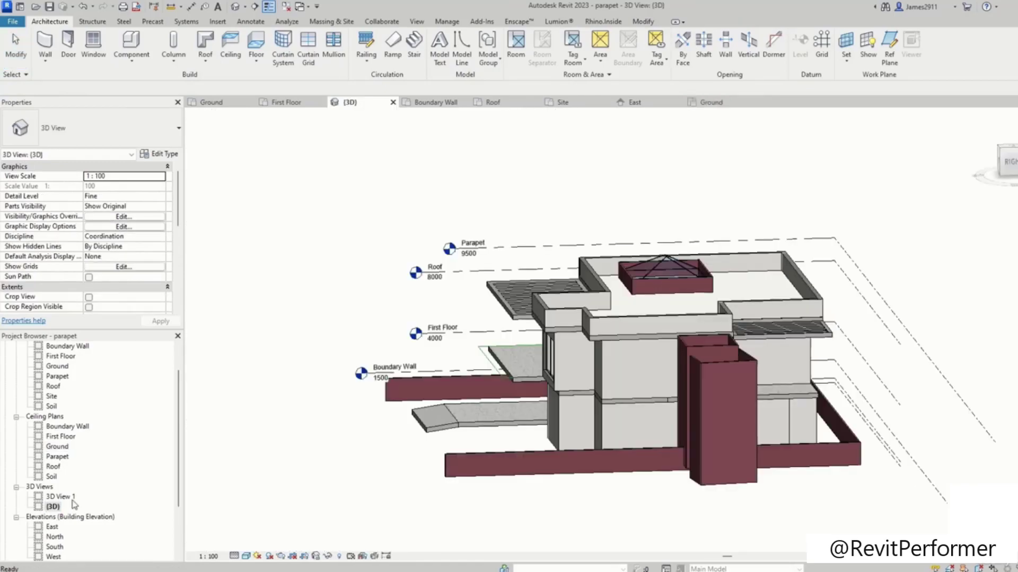
middle_click_drag(742, 466, 535, 289, "shift")
middle_click_drag(535, 289, 610, 483, "shift")
scroll(513, 228, "up", 5)
middle_click_drag(583, 248, 565, 233, "shift")
middle_click_drag(758, 460, 455, 210)
left_click_drag(782, 393, 631, 437)
scroll(79, 443, "up", 1)
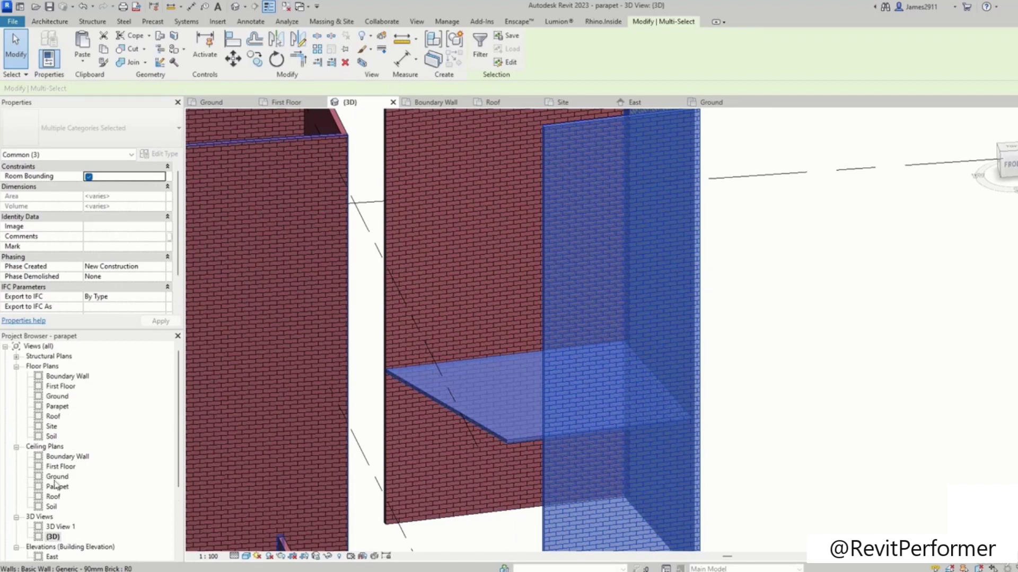
Step: Place an automatic Plain ceiling in the closed rectangular test room on the Ground ceiling plan
double_click(57, 477)
key("Escape")
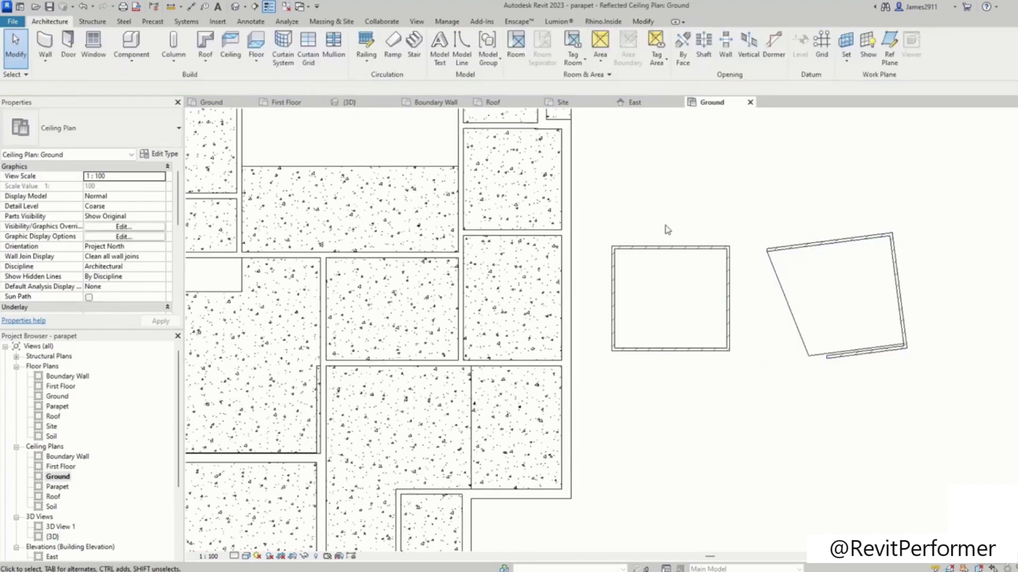
left_click(230, 46)
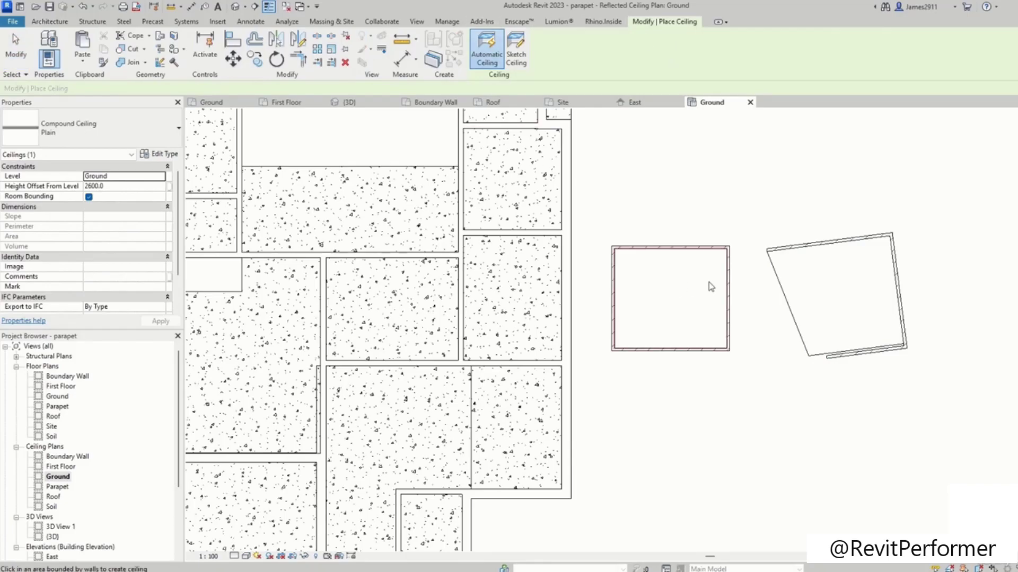
left_click(688, 312)
key("Escape")
key("Escape")
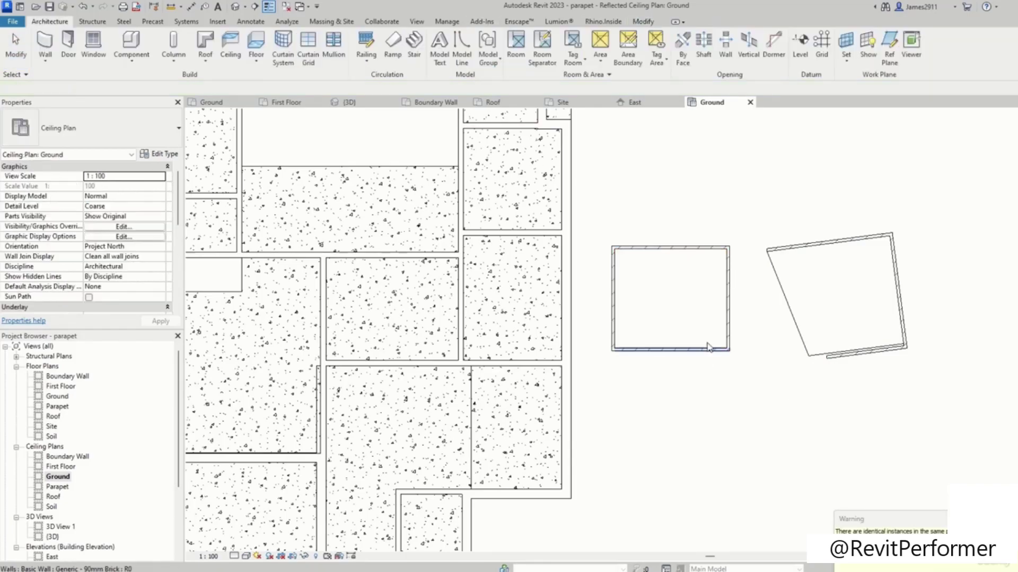
Step: Delete both test rooms beside the building together with their ceilings
scroll(698, 332, "up", 2)
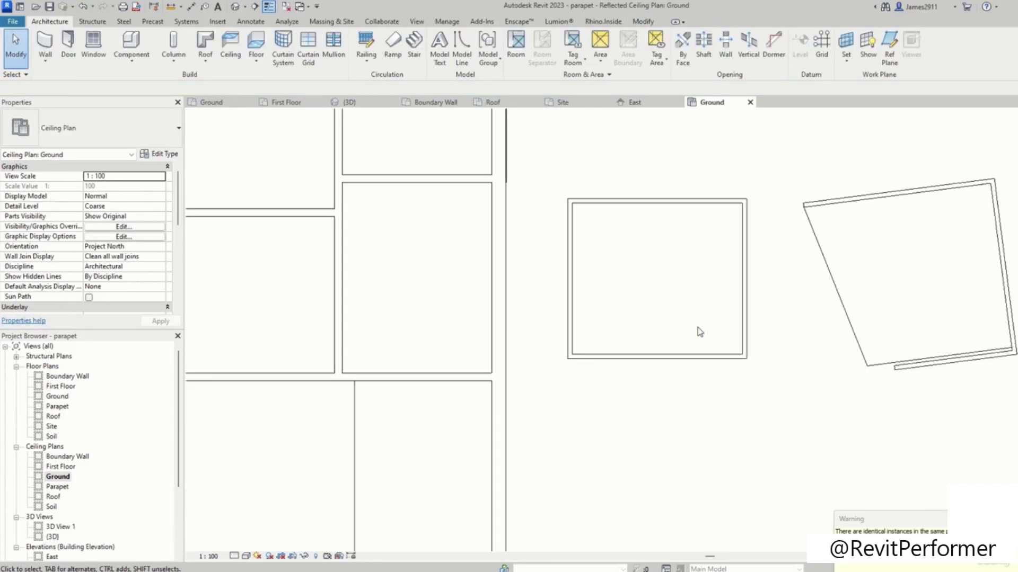
scroll(718, 328, "down", 4)
left_click_drag(877, 247, 643, 377)
key("Delete")
Step: Place automatic 600 x 600mm Grid ceilings in the Ground ceiling plan's three upper-left rooms and its two largest rooms
double_click(71, 466)
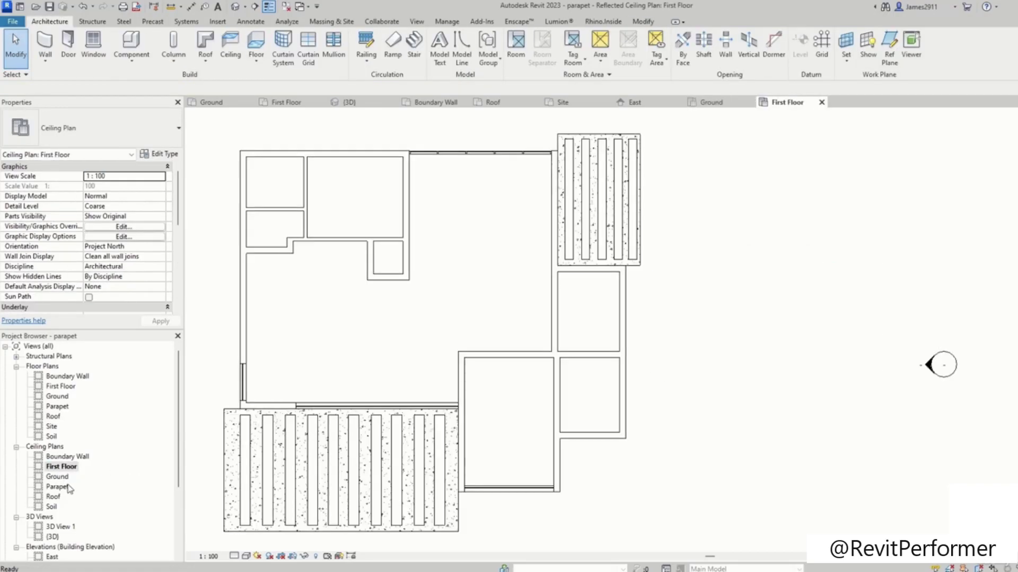
double_click(58, 476)
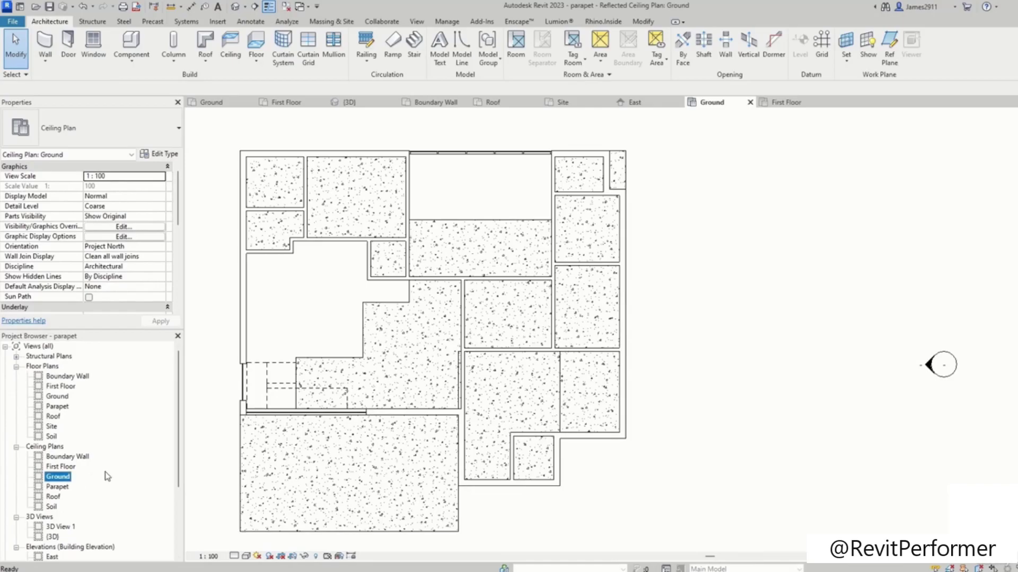
left_click(230, 45)
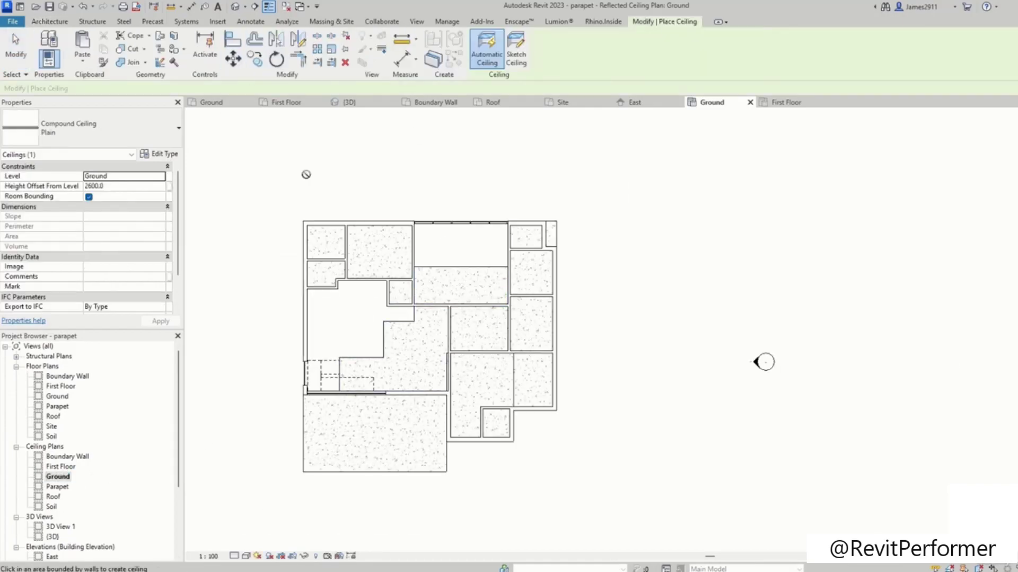
scroll(377, 265, "up", 2)
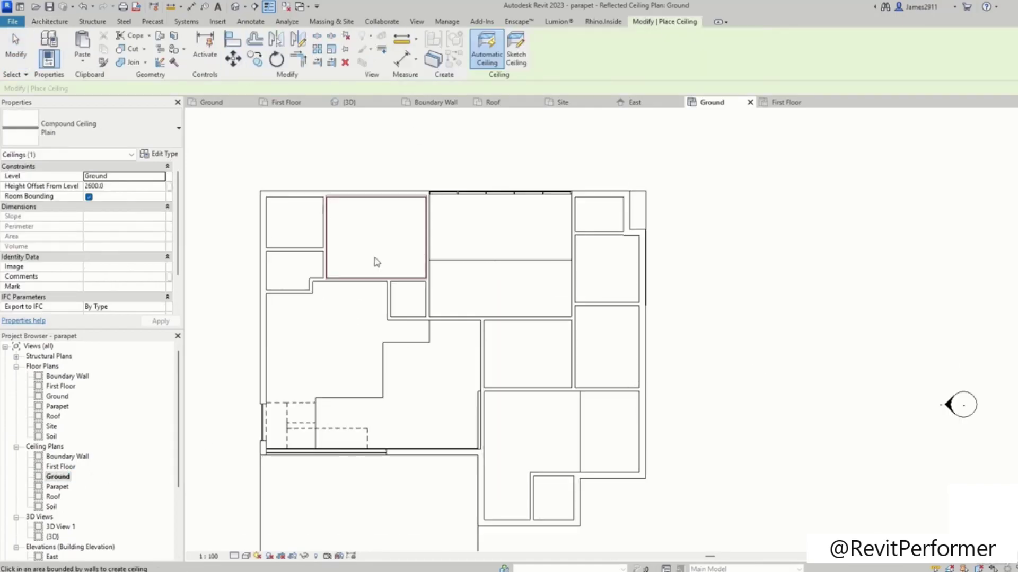
left_click(133, 144)
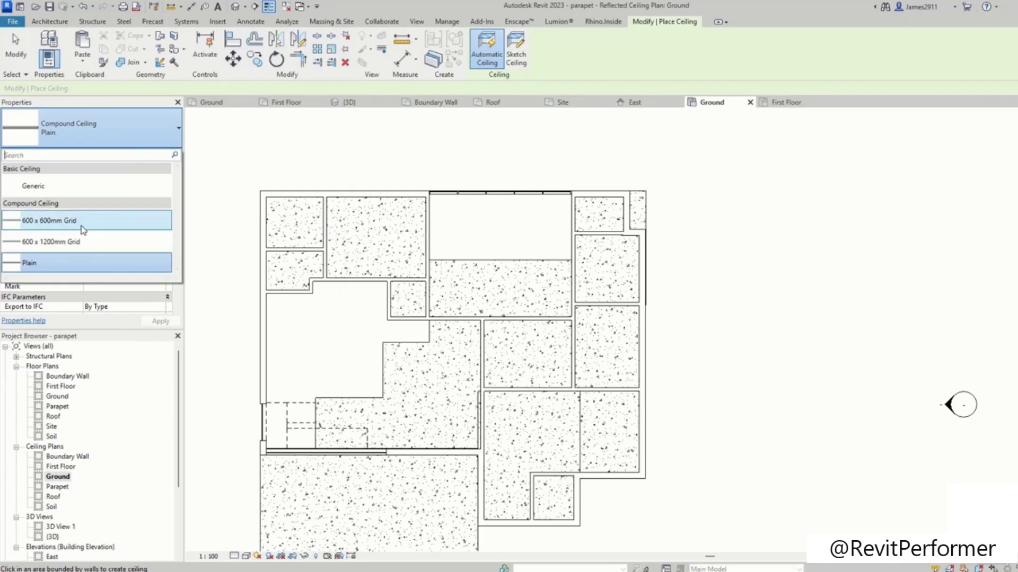
left_click(83, 228)
left_click(387, 252)
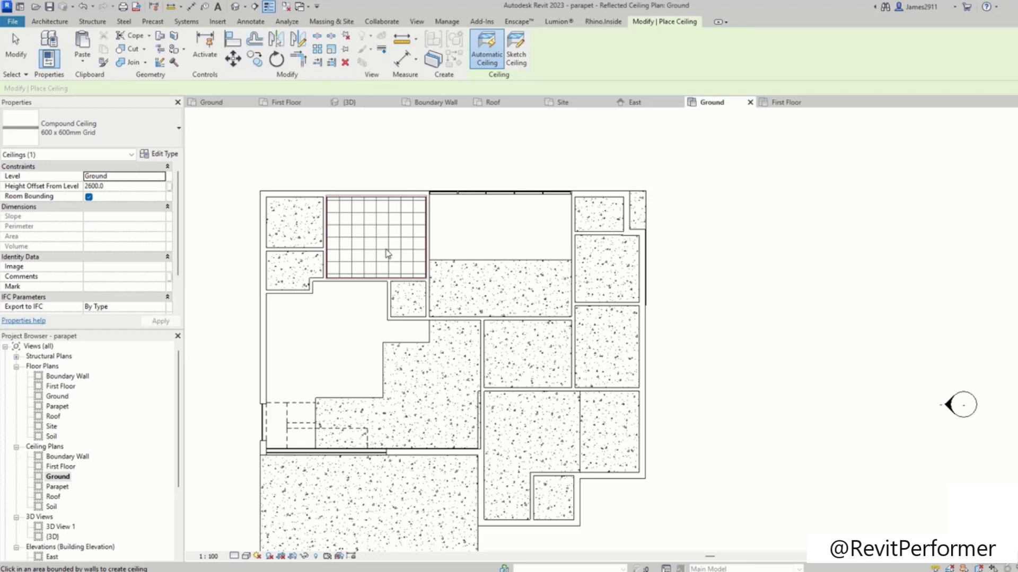
left_click(289, 232)
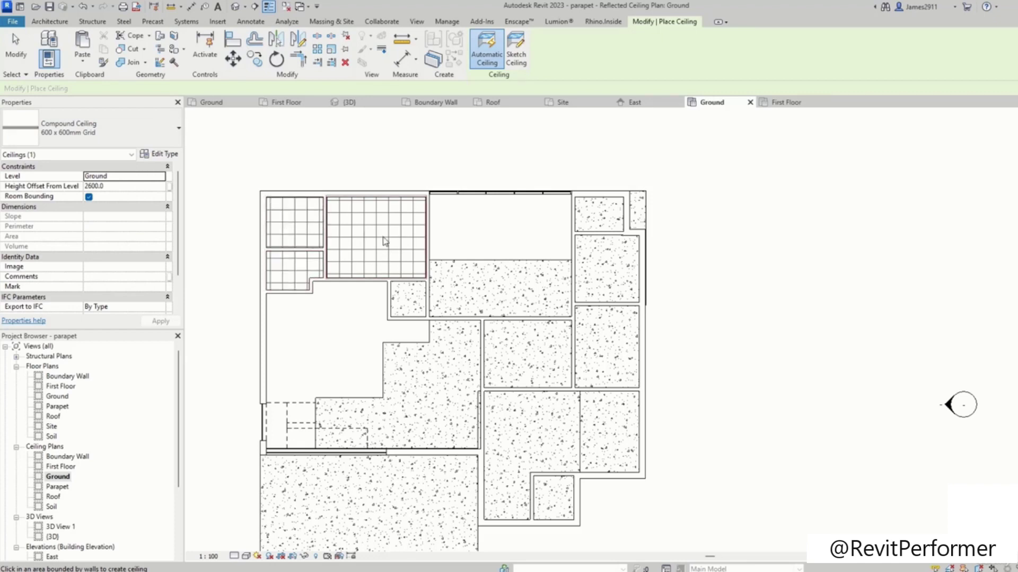
left_click(450, 287)
left_click(392, 360)
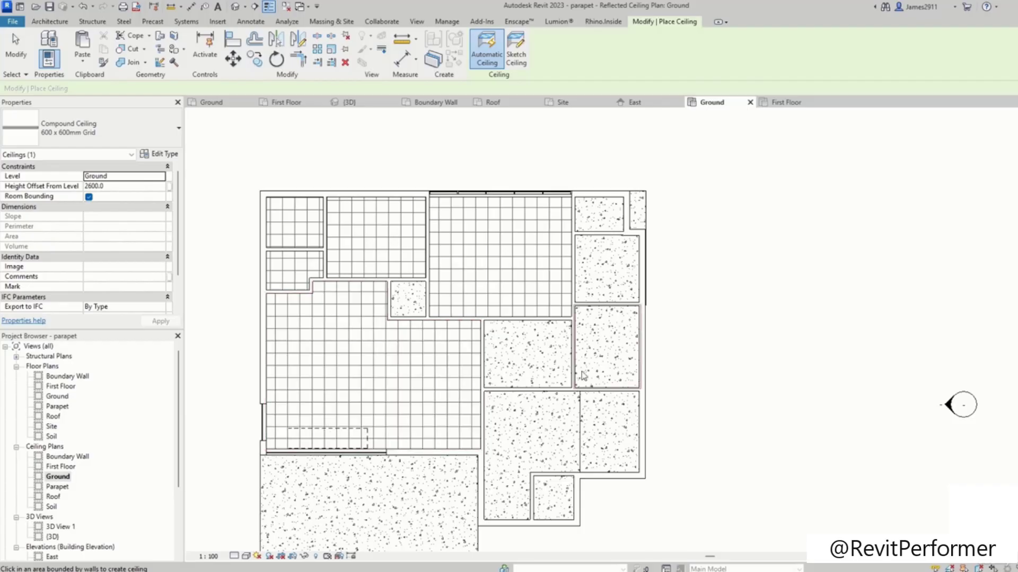
Step: Place 600 x 600mm Grid ceilings in the remaining enclosed Ground rooms: the small central ones and those along the right side
left_click(548, 379)
left_click(421, 307)
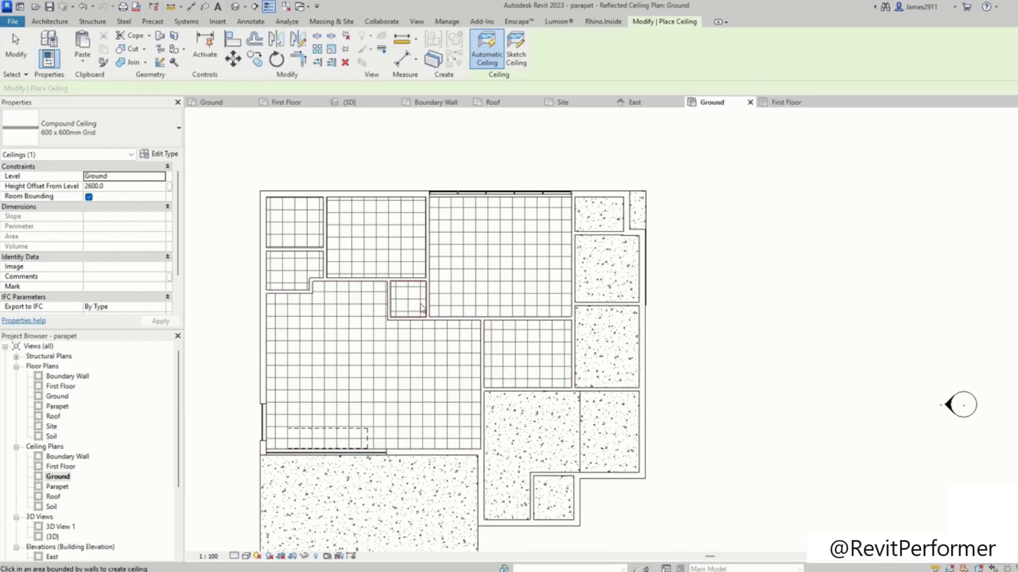
left_click(525, 437)
left_click(547, 495)
left_click(600, 378)
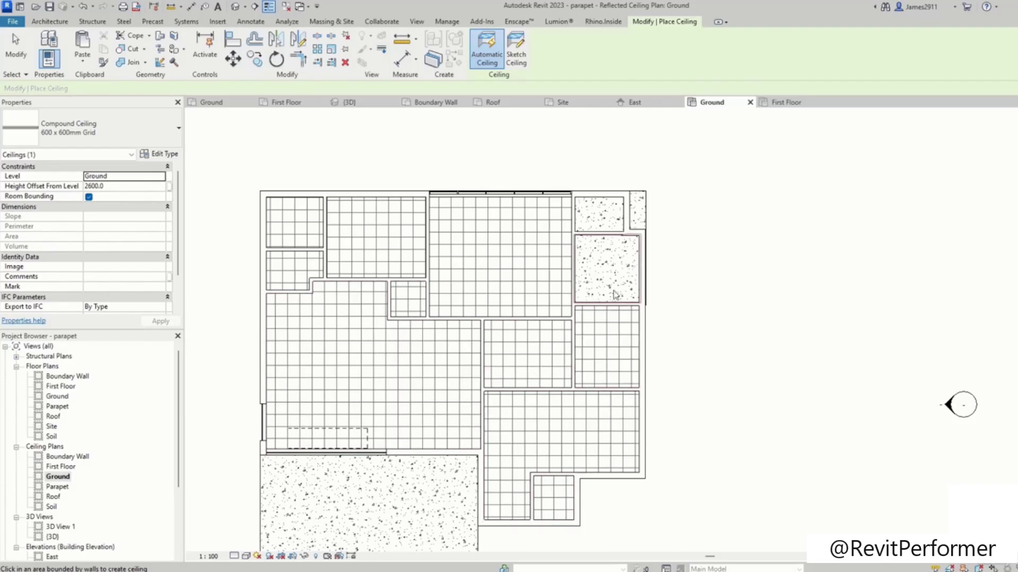
left_click(619, 282)
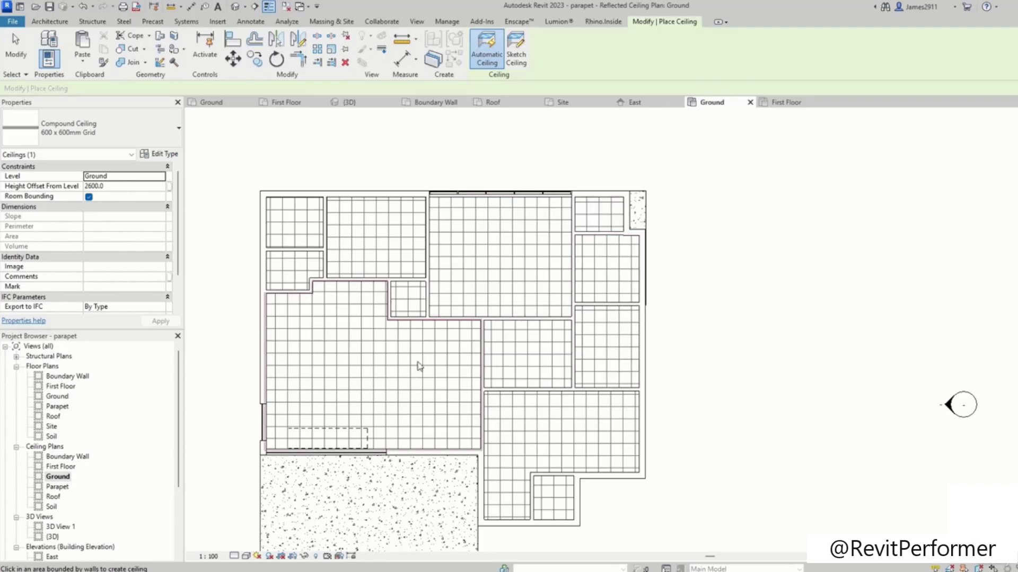
middle_click_drag(475, 341, 504, 272)
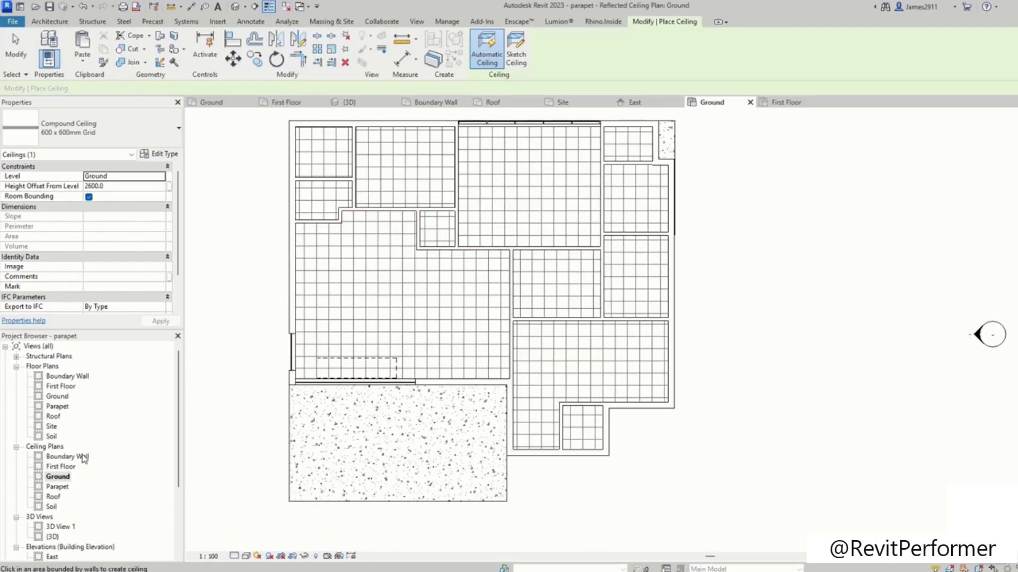
Step: Place automatic 600 x 600mm Grid ceilings in the four small upper-left rooms of the First Floor ceiling plan
double_click(60, 466)
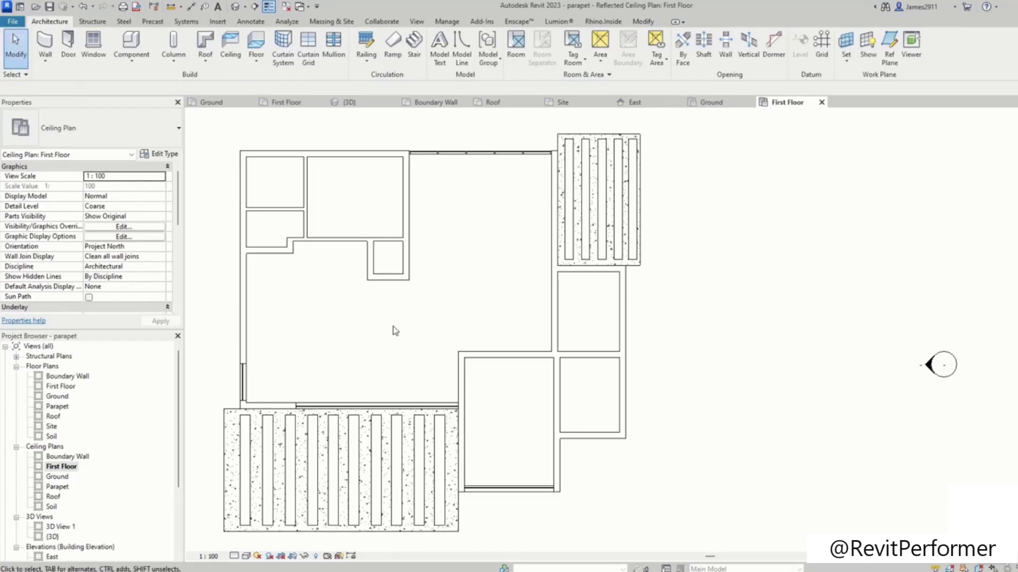
middle_click_drag(386, 399, 416, 348)
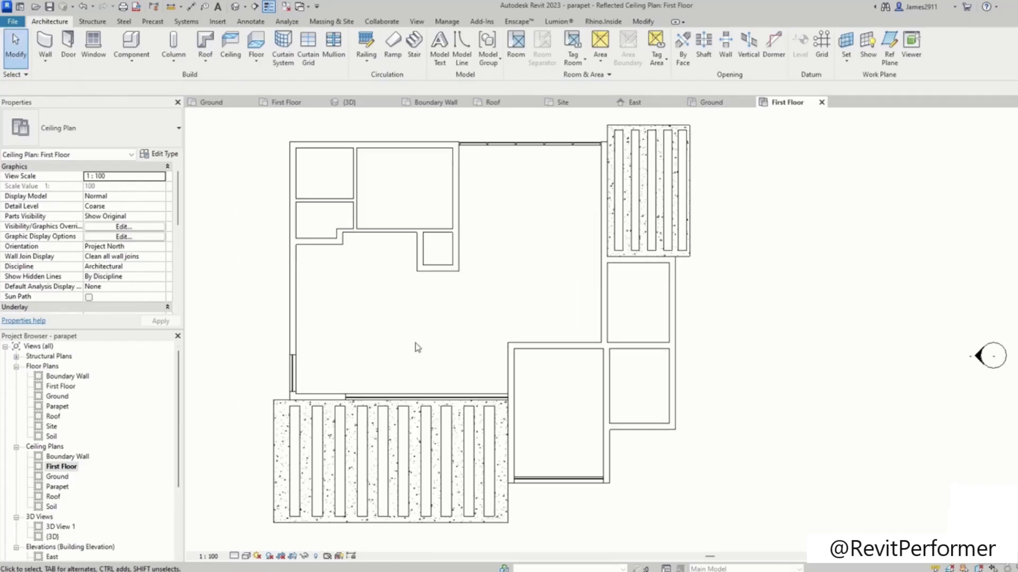
left_click(223, 48)
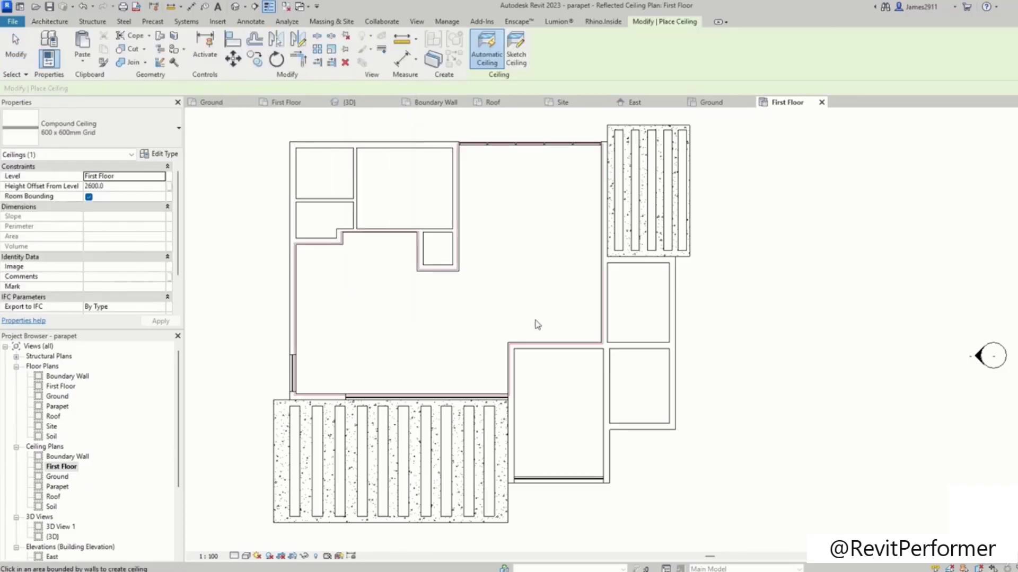
scroll(321, 172, "up", 3)
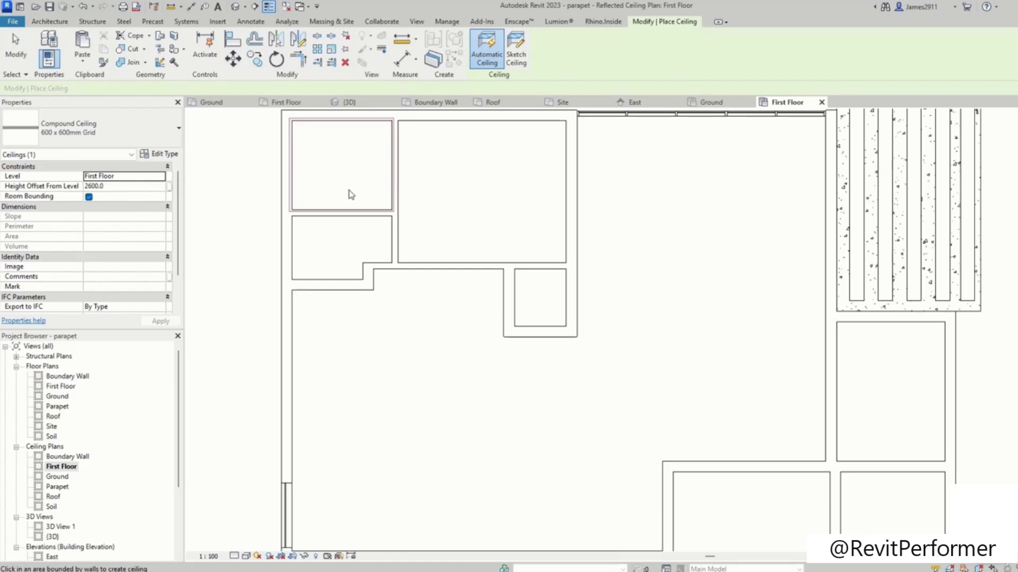
left_click(349, 194)
left_click(347, 248)
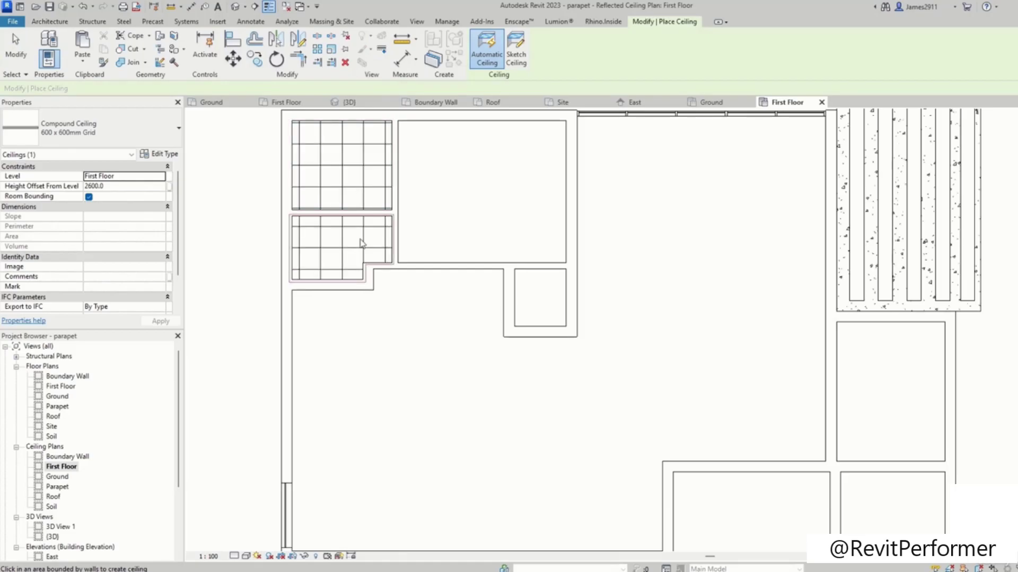
left_click(455, 239)
left_click(521, 301)
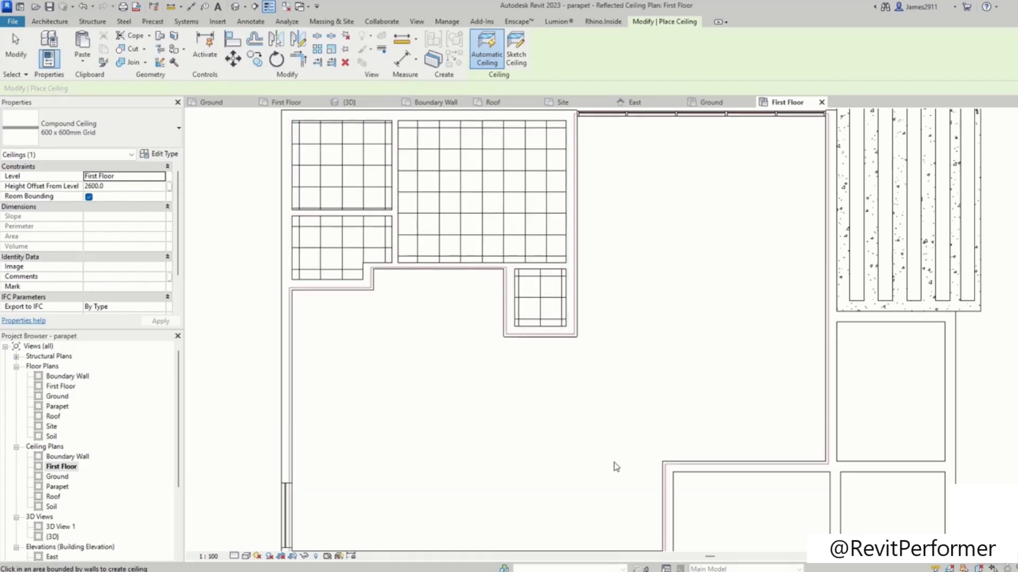
Step: Place 600 x 600mm Grid ceilings in the two stacked right-side rooms, and try one in the adjoining room with exterior glazing
middle_click_drag(613, 465, 420, 296)
left_click(635, 251)
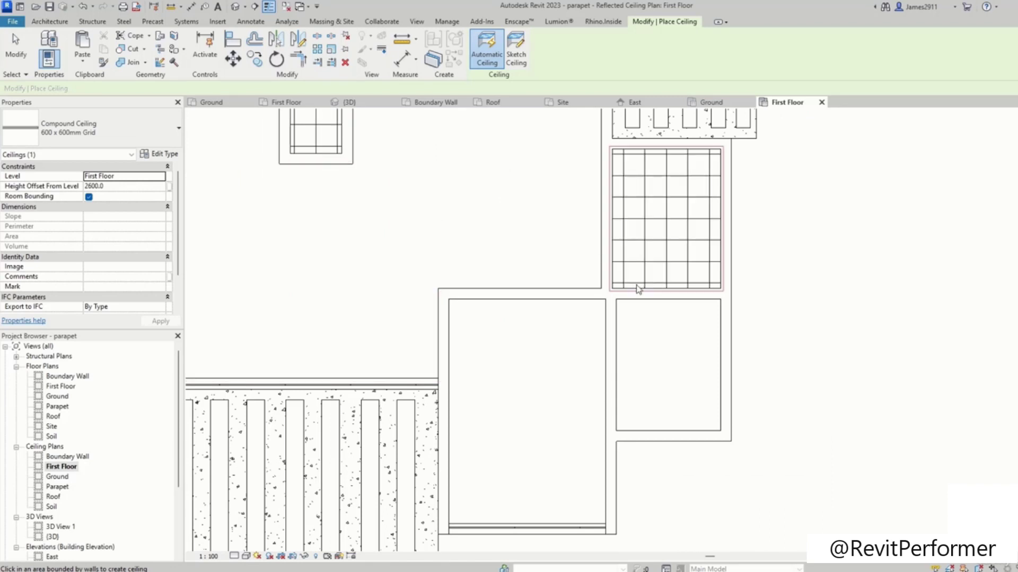
left_click(654, 341)
left_click(577, 368)
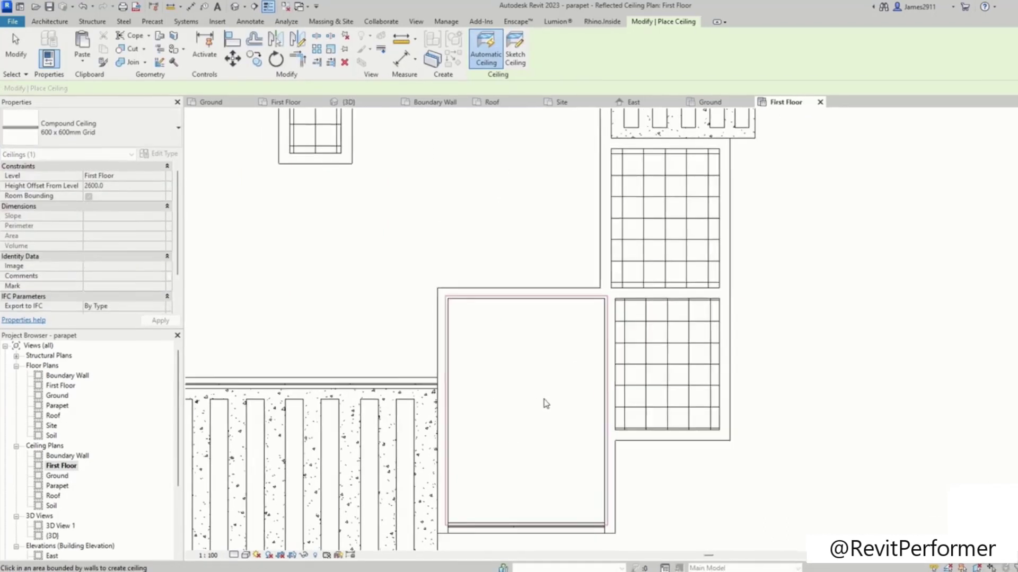
left_click(544, 403)
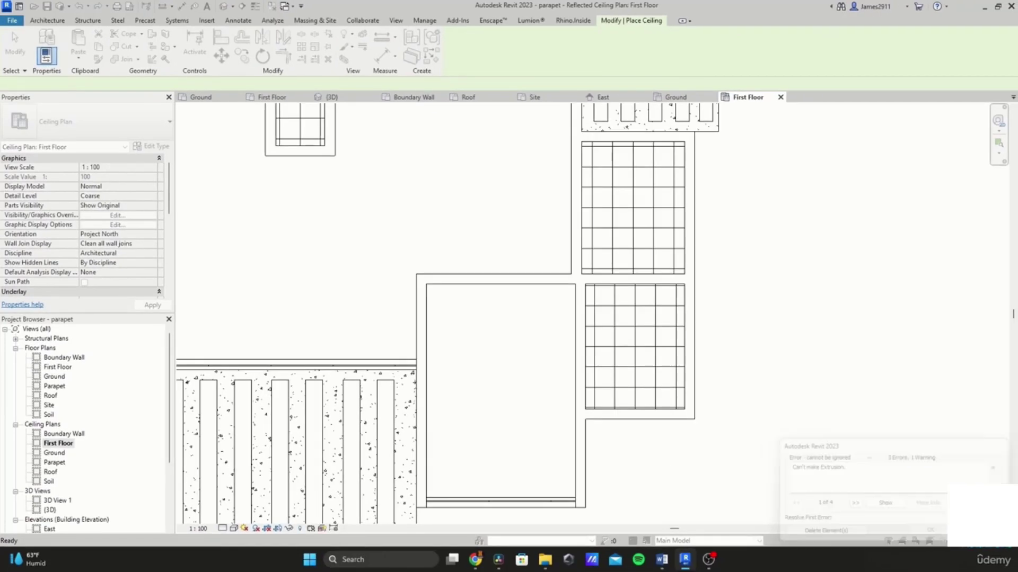
Step: Place a 600 x 600mm Grid ceiling in the large open room of the First Floor
scroll(676, 378, "down", 2)
scroll(676, 378, "up", 2)
middle_click_drag(638, 375, 678, 411)
middle_click_drag(543, 260, 455, 231)
left_click(486, 384)
scroll(486, 383, "down", 3)
key("Escape")
Step: Inspect the exterior glazing and the wall that close off the room still without a ceiling
scroll(532, 400, "up", 2)
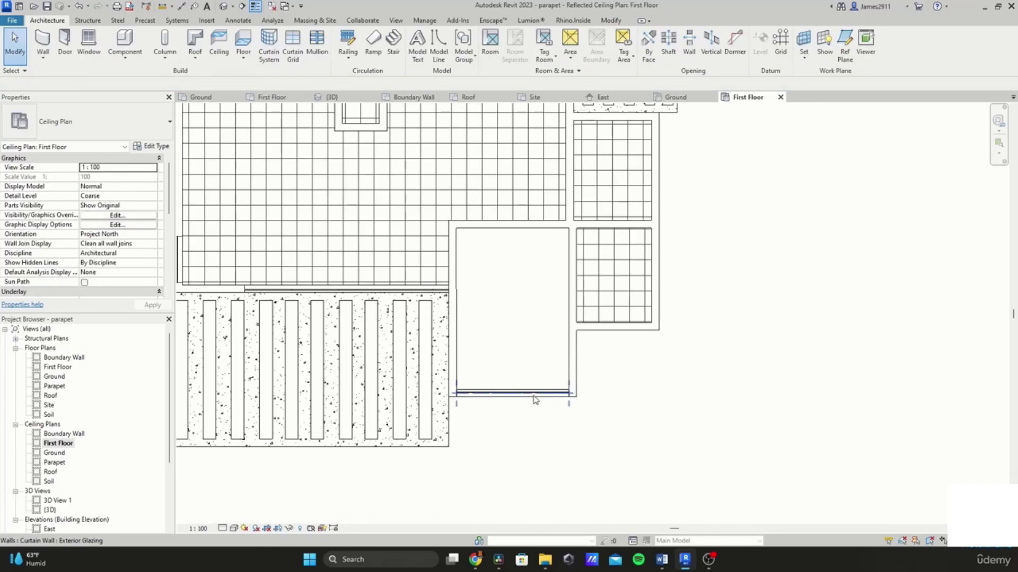
left_click(534, 394)
scroll(533, 394, "up", 3)
key("Escape")
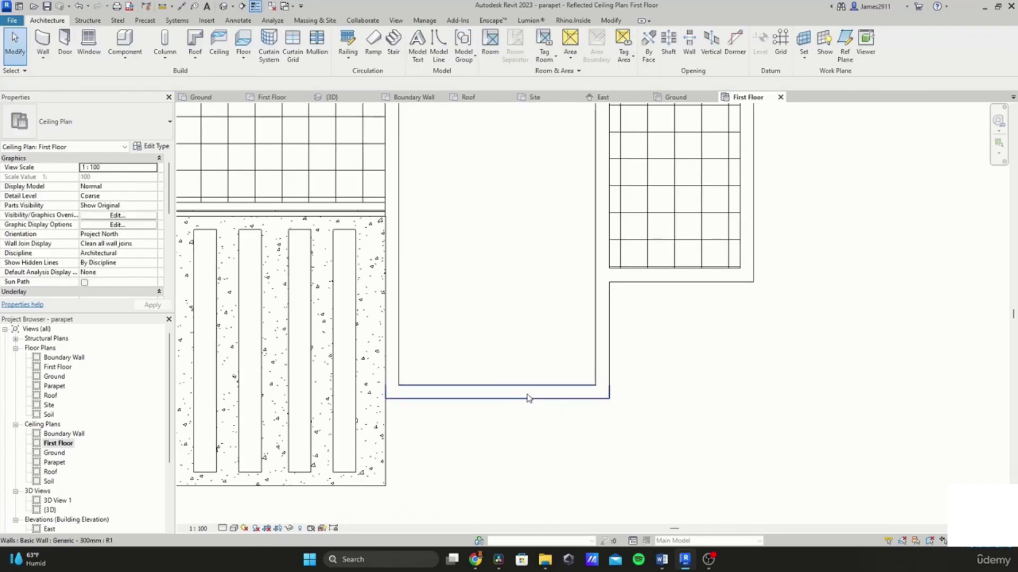
scroll(530, 395, "down", 5)
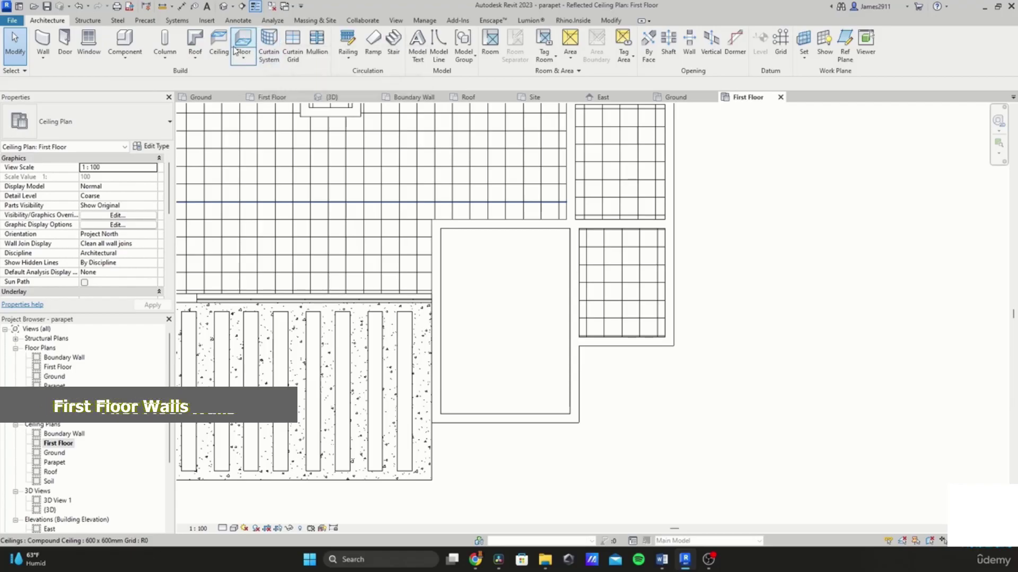
Step: Try to place an automatic 600 x 600mm Grid ceiling in the First Floor room still without one, deleting the failed element
left_click(219, 42)
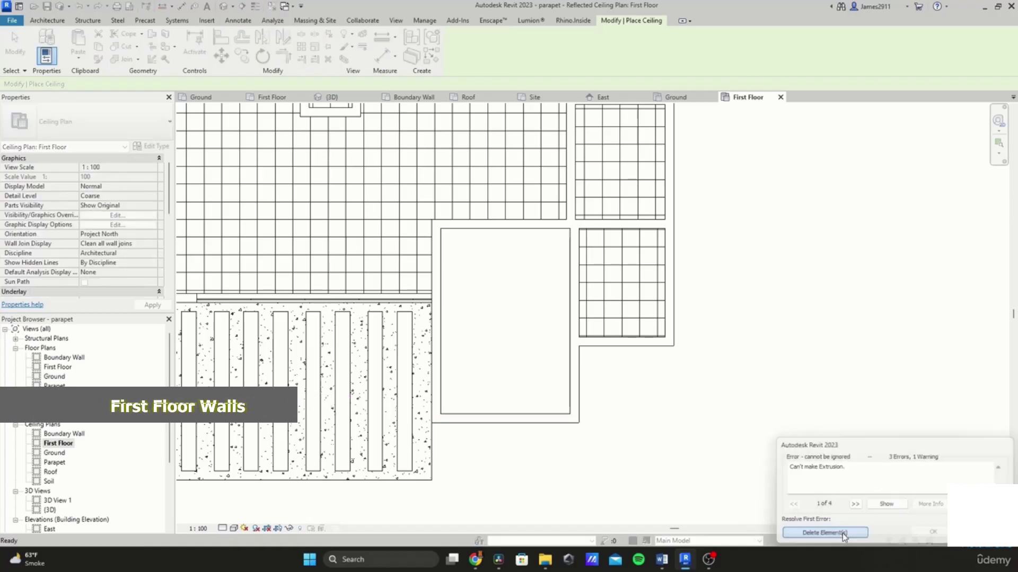
left_click(824, 533)
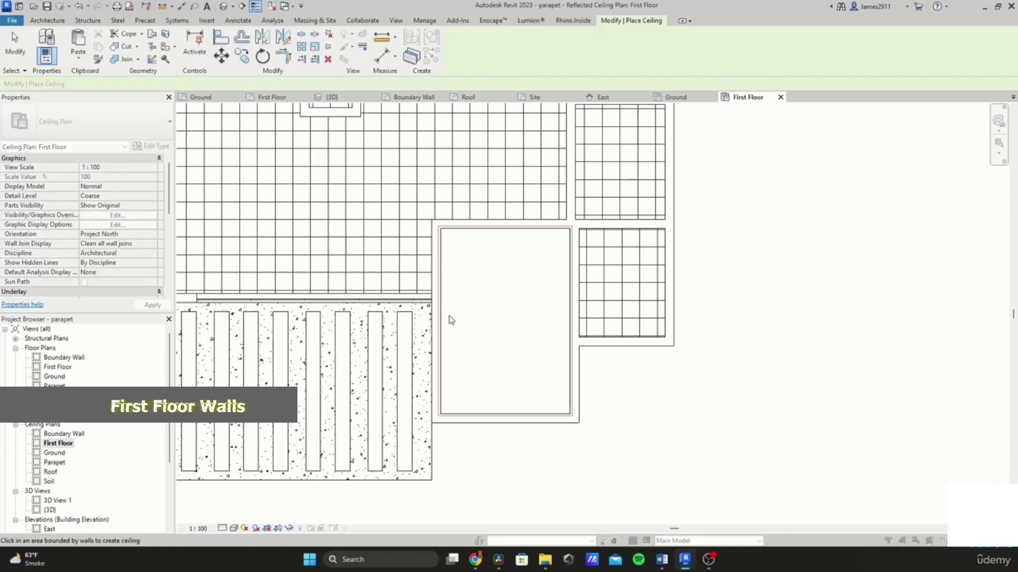
scroll(466, 316, "down", 1)
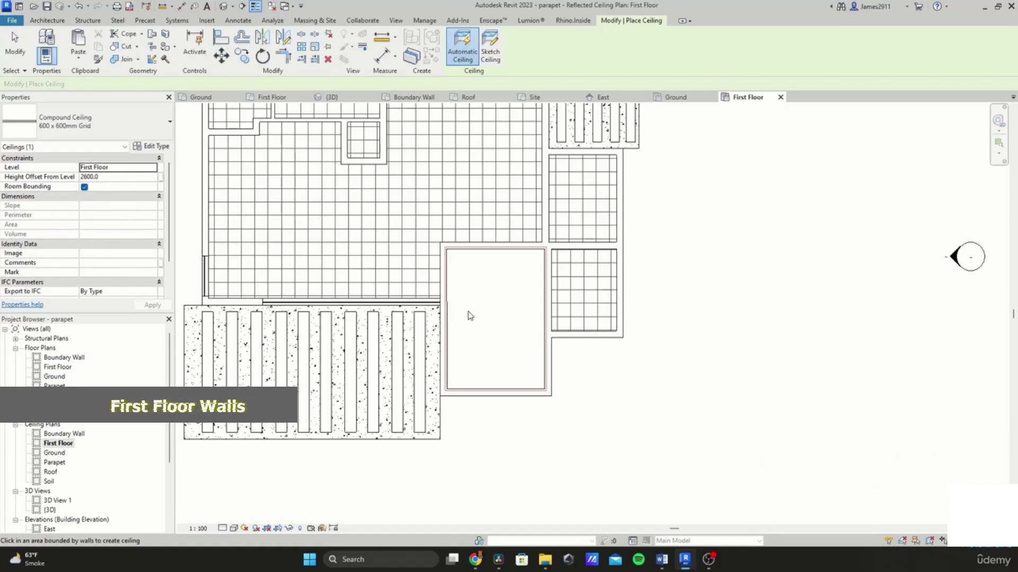
scroll(474, 315, "up", 2)
key("Escape")
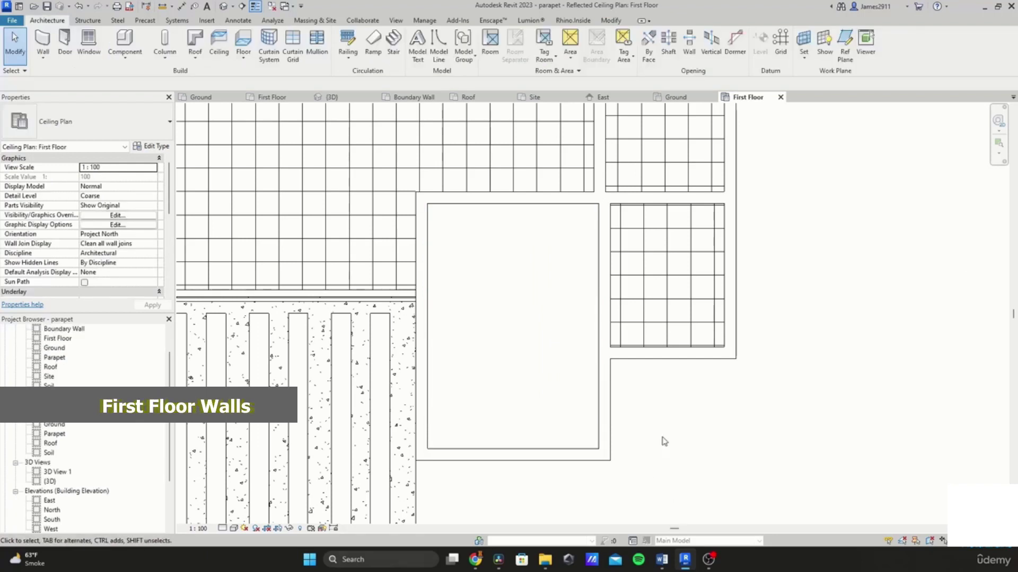
scroll(518, 329, "down", 2)
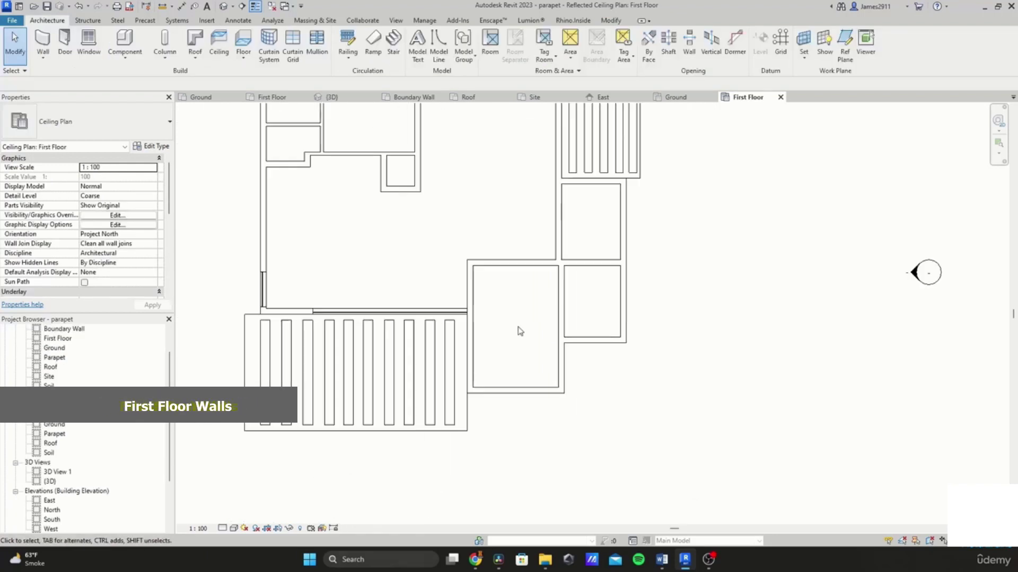
Step: Sketch a rectangular 600 x 600mm Grid ceiling along the inner wall faces of the remaining First Floor room and finish it
left_click(219, 42)
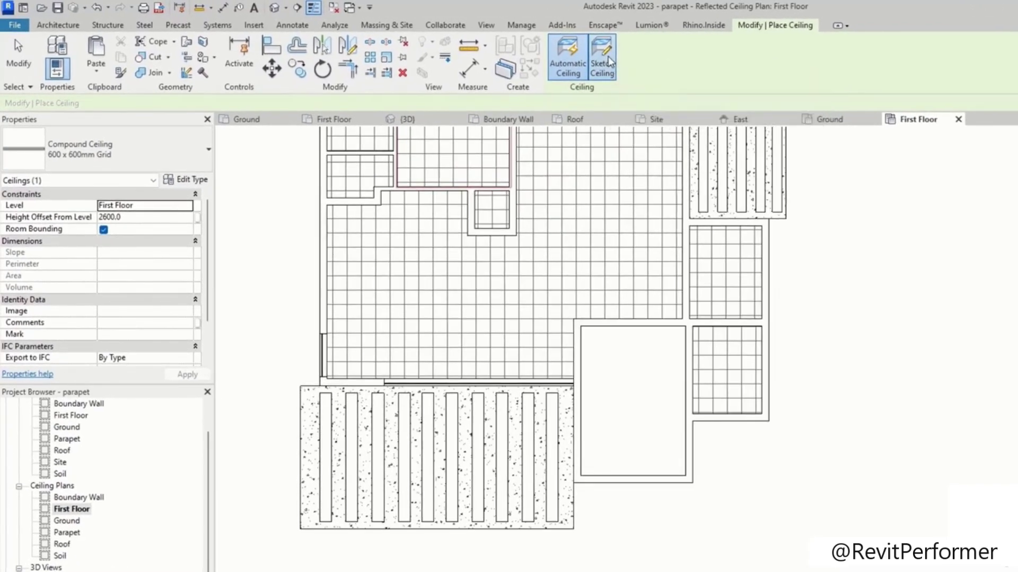
left_click(581, 57)
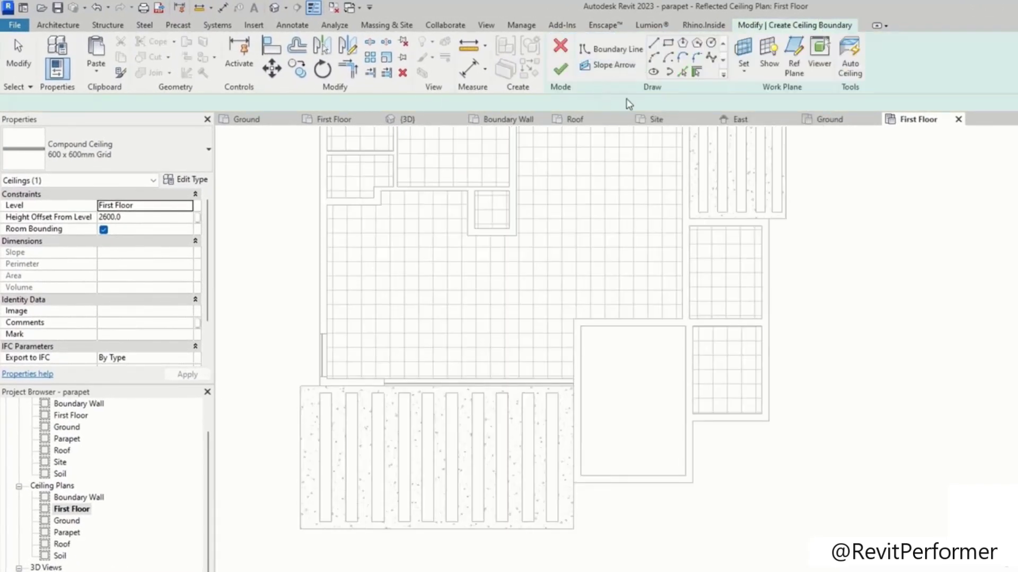
scroll(689, 478, "up", 3)
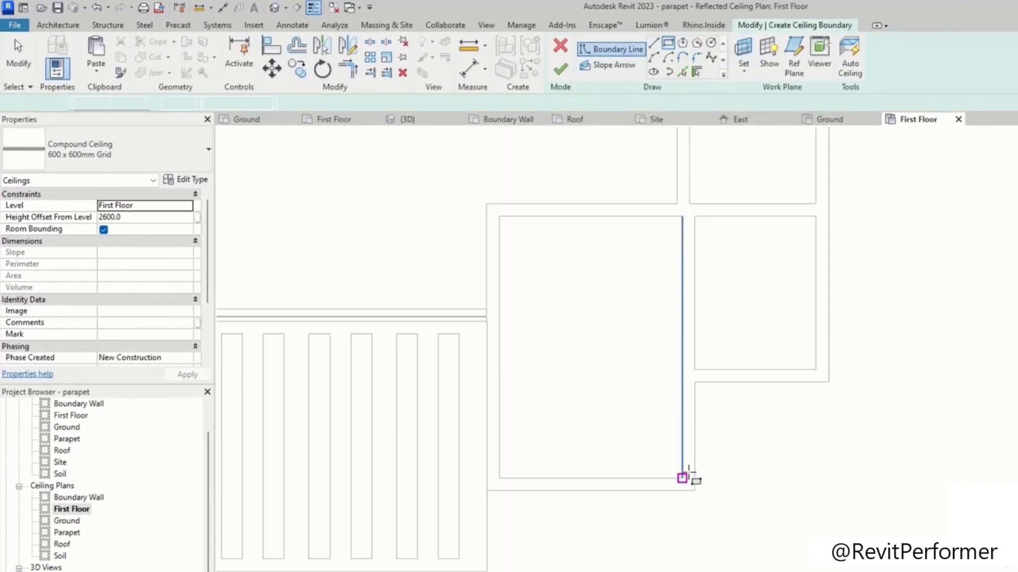
left_click(682, 478)
left_click(499, 216)
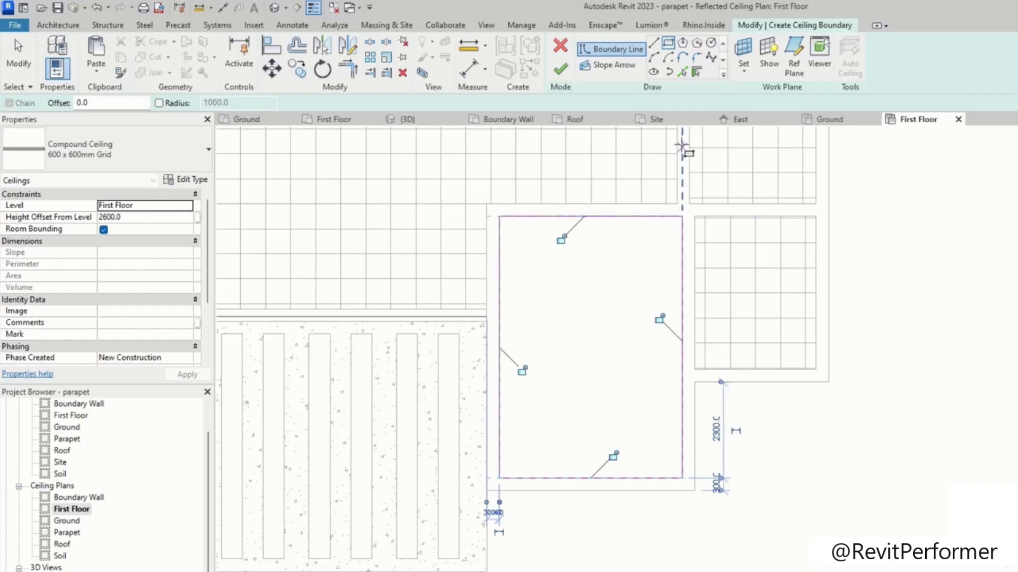
left_click(561, 69)
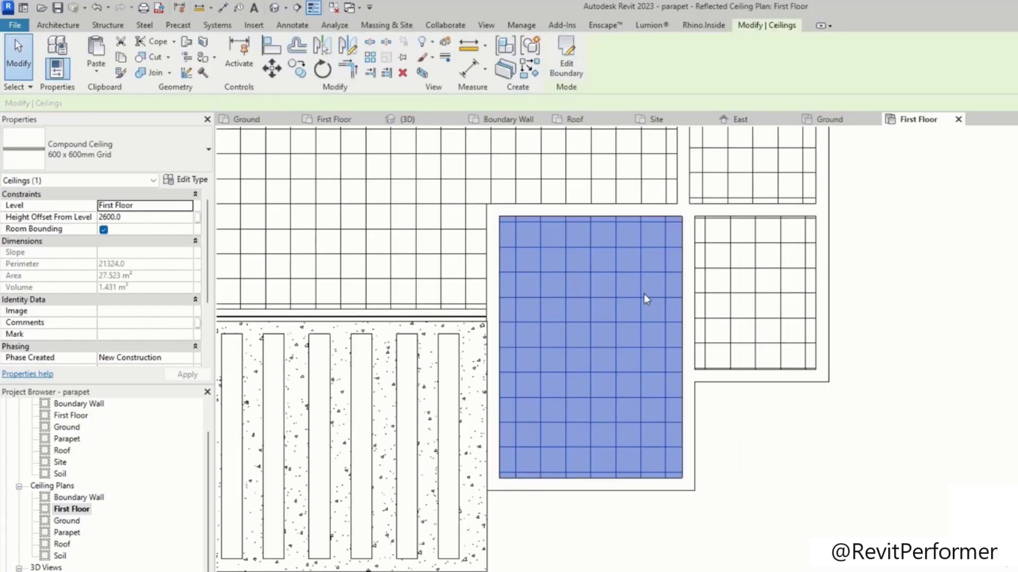
key("Escape")
Step: Select the whole First Floor building in the ceiling plan and filter the selection to Ceilings only
scroll(585, 364, "down", 2)
middle_click_drag(592, 292, 596, 425)
scroll(578, 359, "up", 2)
left_click(572, 362)
scroll(570, 360, "down", 3)
left_click_drag(749, 193, 266, 518)
left_click(560, 54)
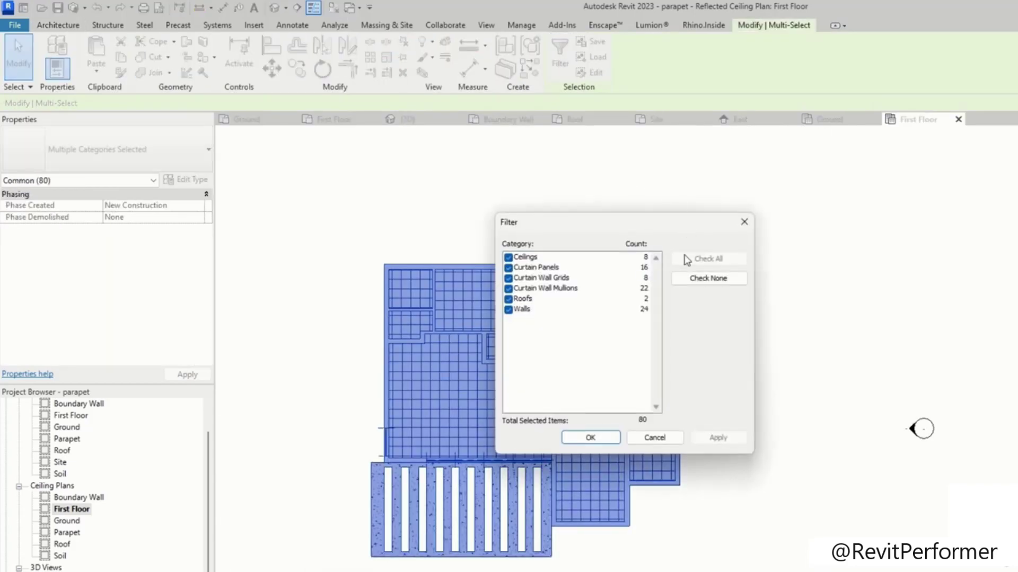
left_click(706, 280)
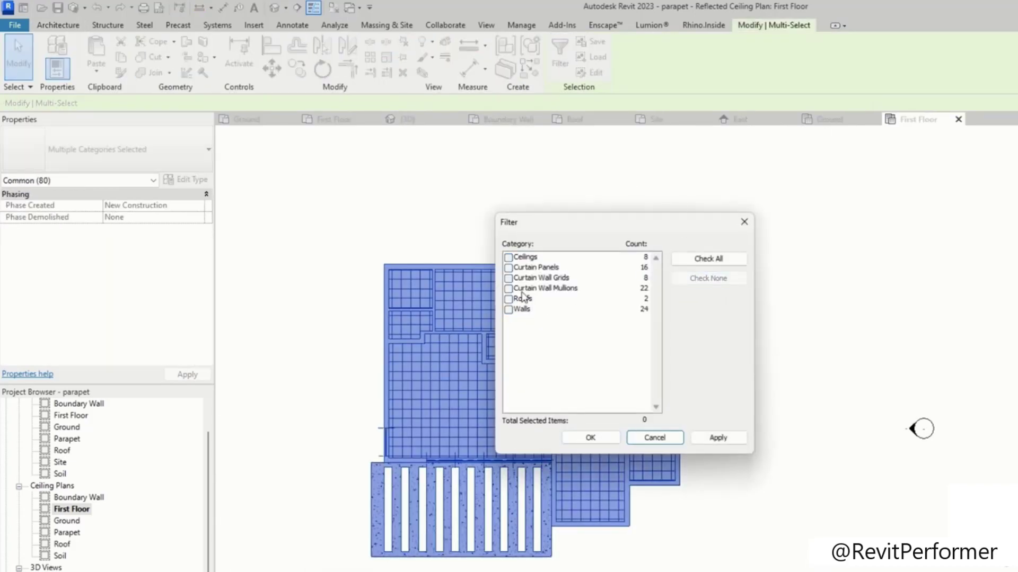
left_click(508, 258)
left_click(590, 439)
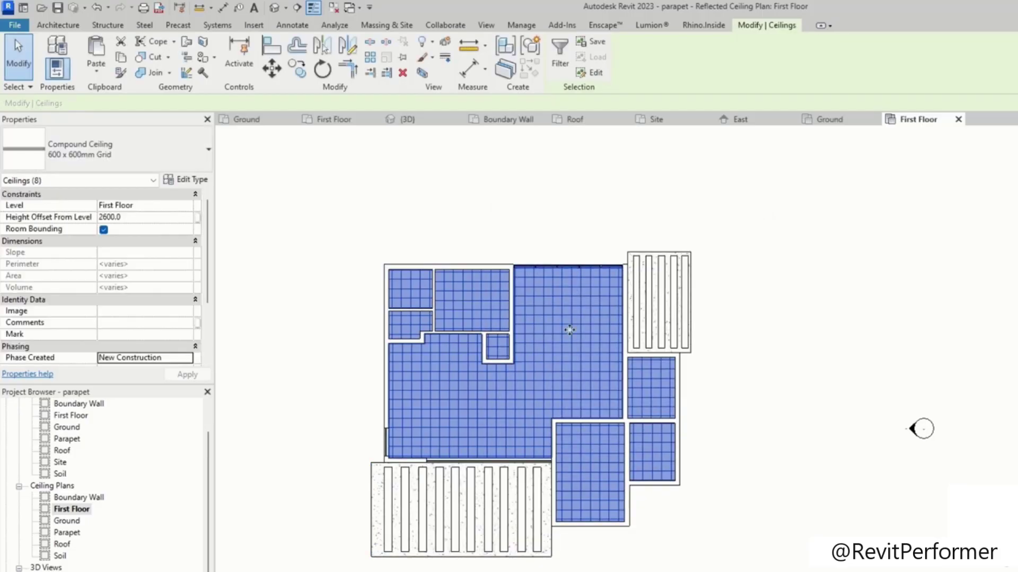
Step: Set the selected First Floor ceilings' height offset from level to 1000 mm
left_click(131, 217)
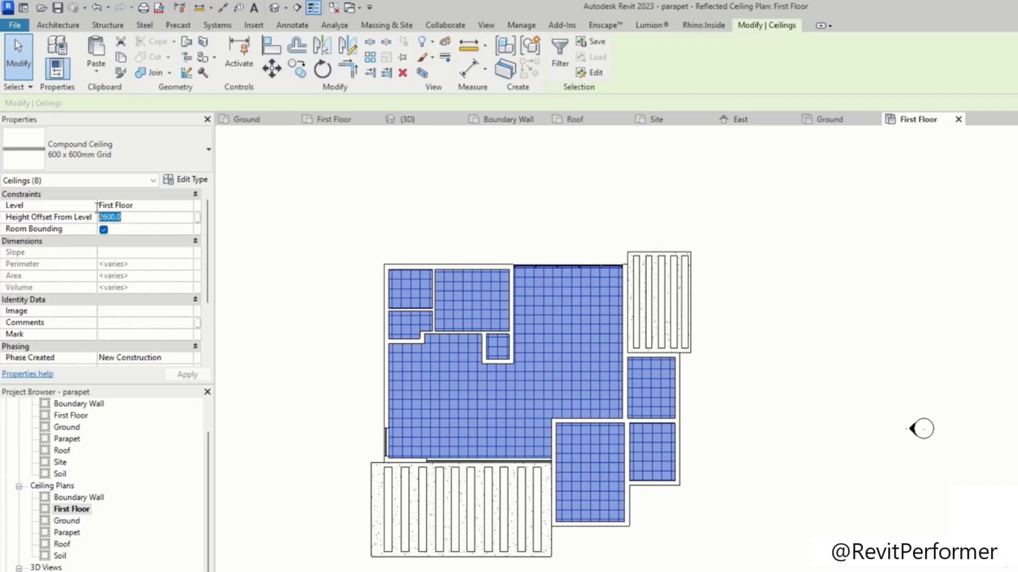
scroll(313, 286, "up", 3)
type("100")
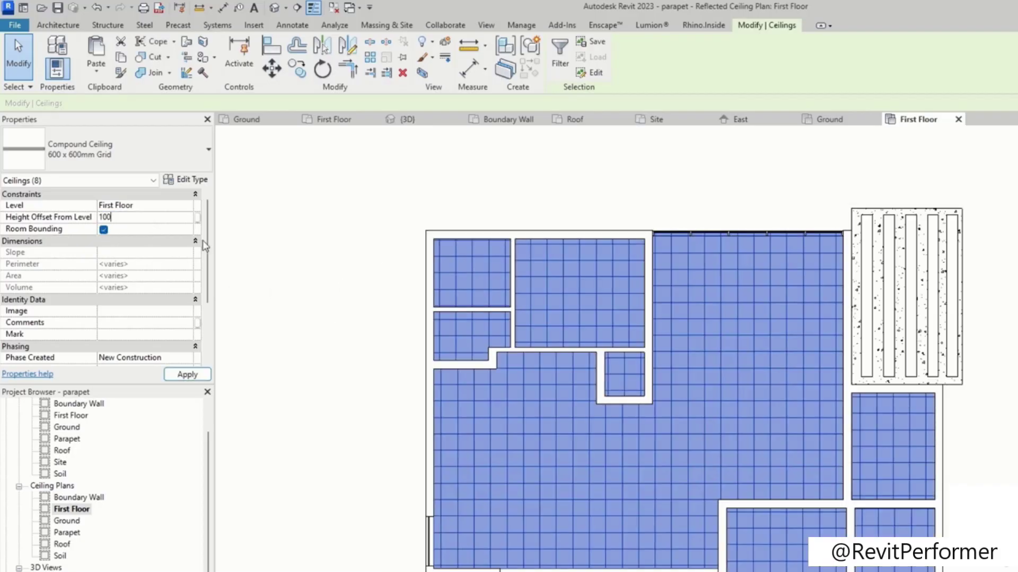
key("Return")
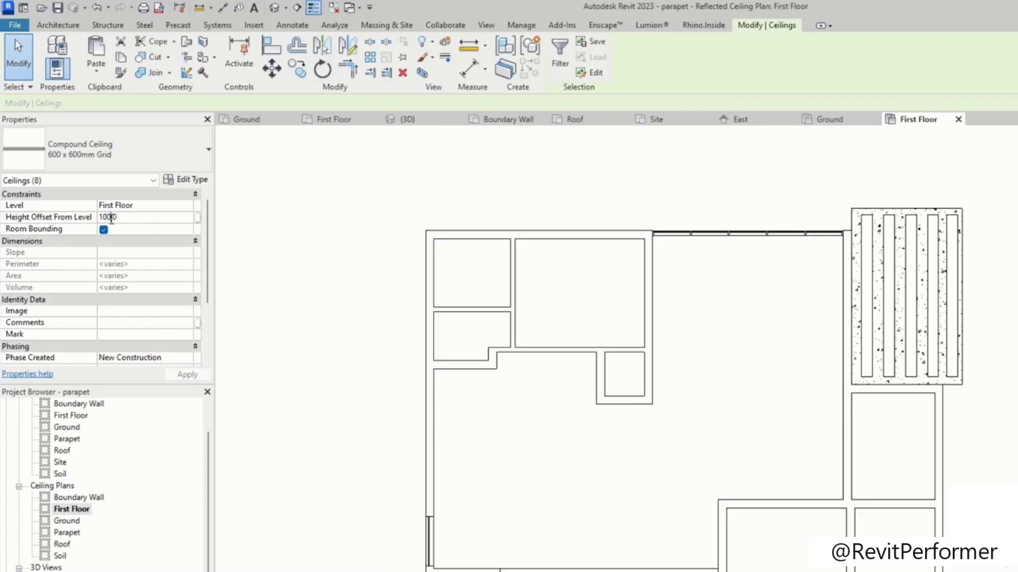
type("0")
left_click(336, 216)
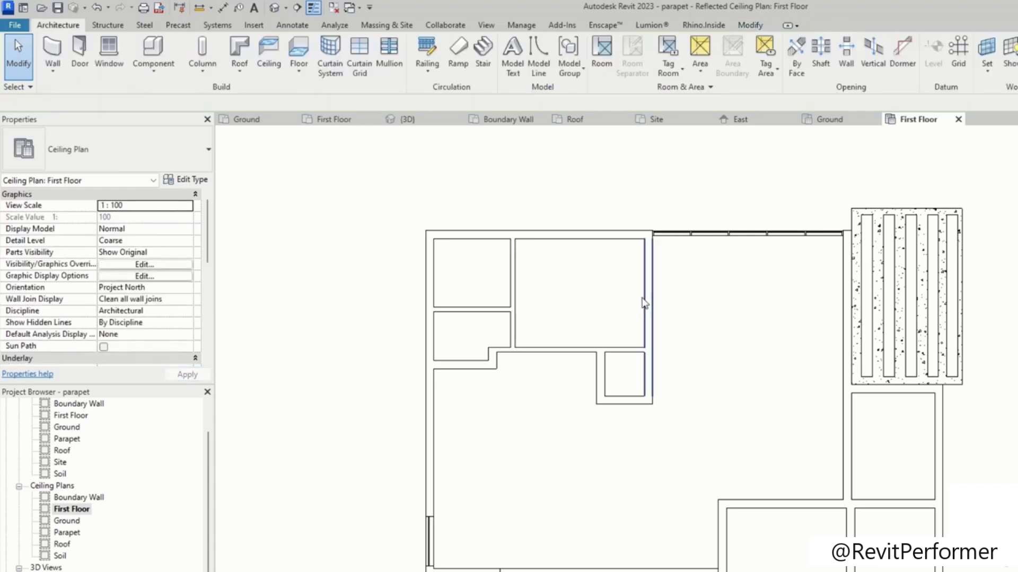
Step: Set the cut plane offset to 2600 in the First Floor ceiling plan's view range
scroll(726, 347, "down", 3)
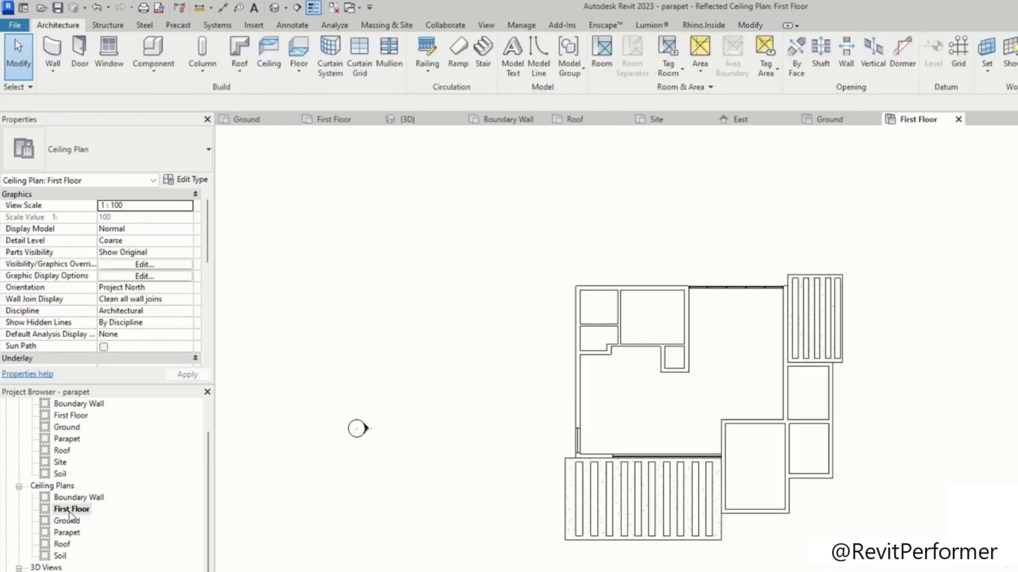
scroll(730, 381, "up", 2)
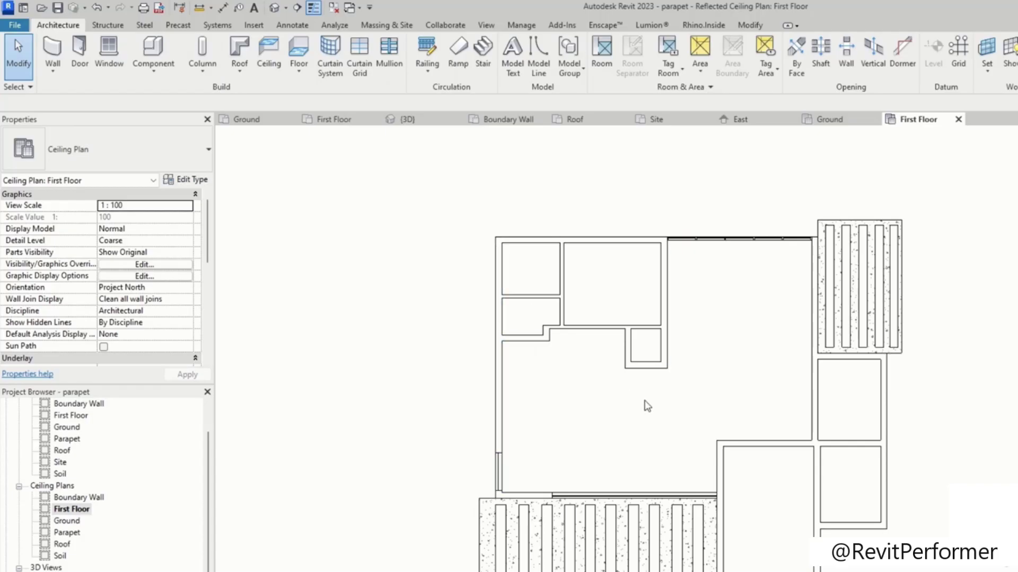
scroll(130, 295, "down", 5)
left_click(144, 287)
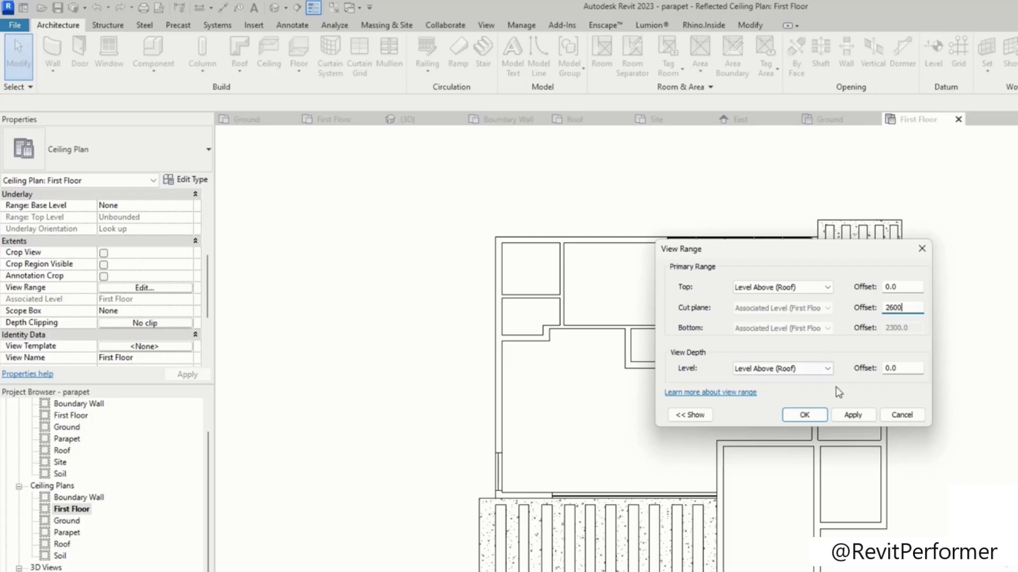
left_click(842, 418)
left_click(804, 415)
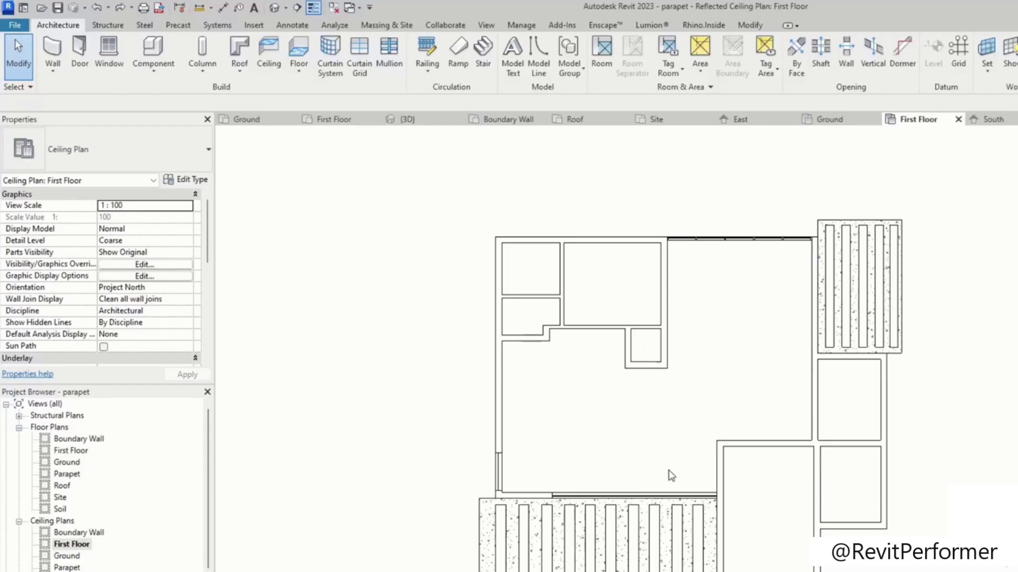
scroll(573, 431, "up", 2)
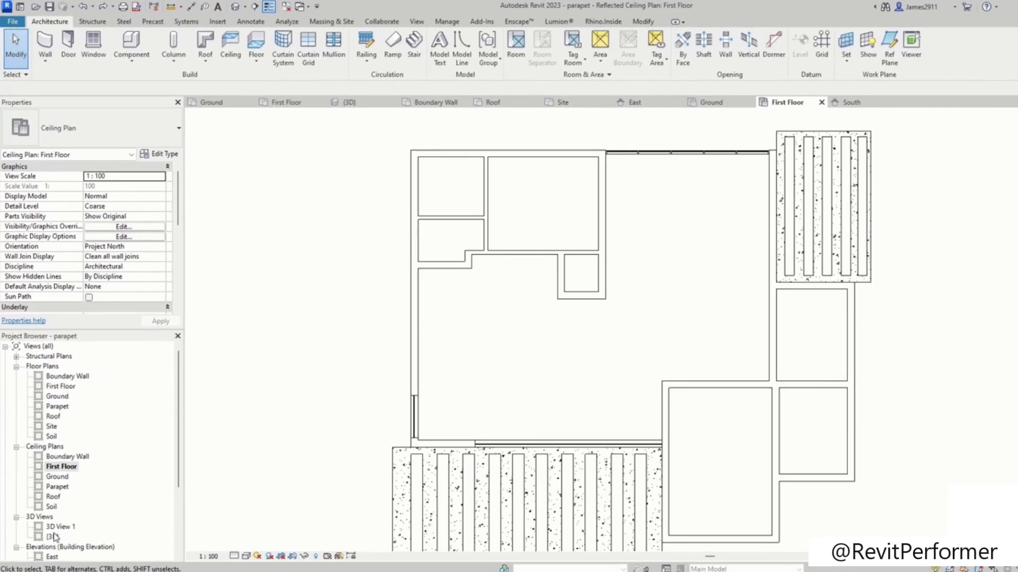
Step: Open the default 3D view and switch its section box off and on again
double_click(53, 537)
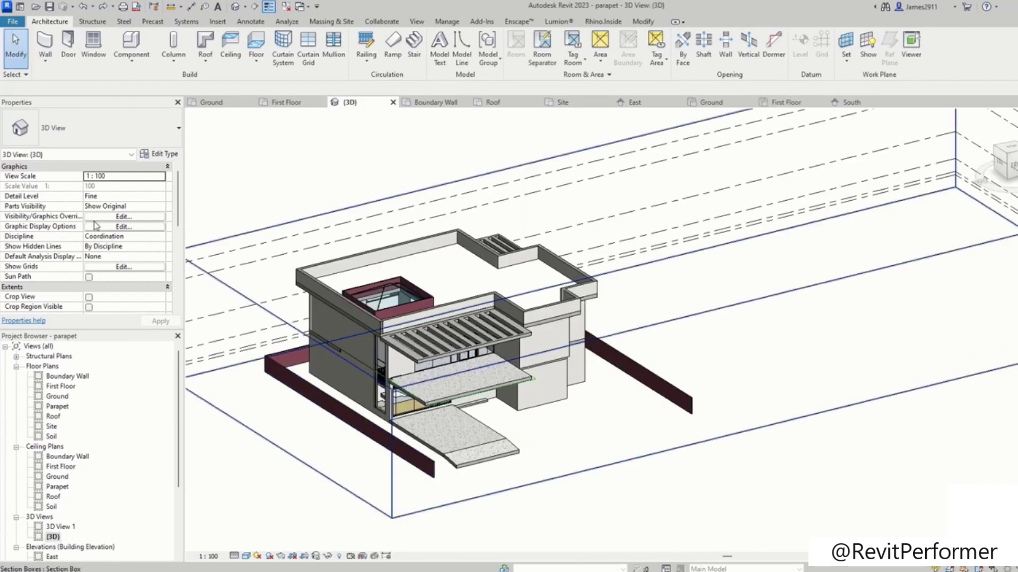
scroll(90, 255, "down", 2)
scroll(89, 257, "down", 2)
left_click(88, 246)
scroll(90, 251, "up", 3)
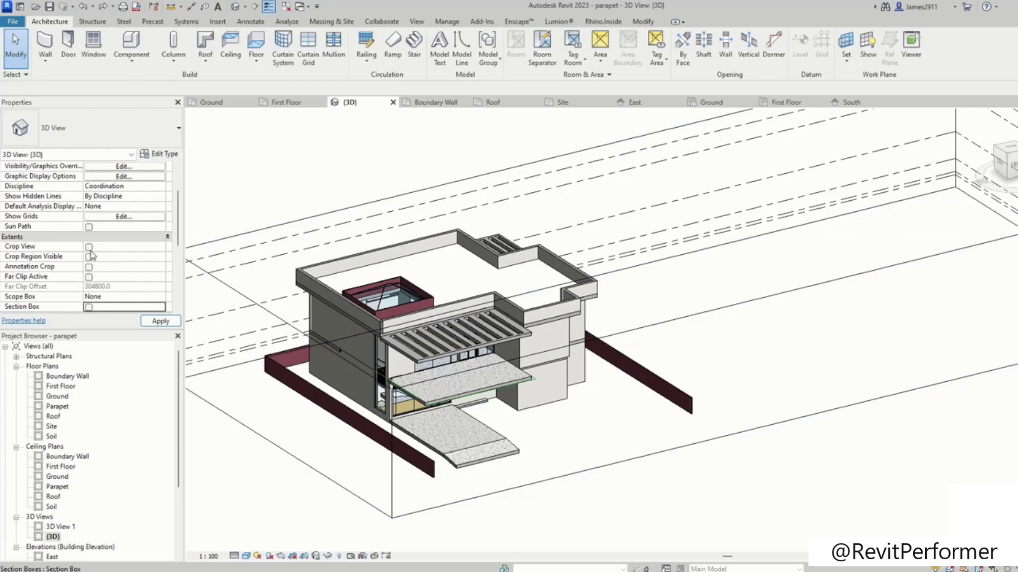
scroll(93, 259, "down", 1)
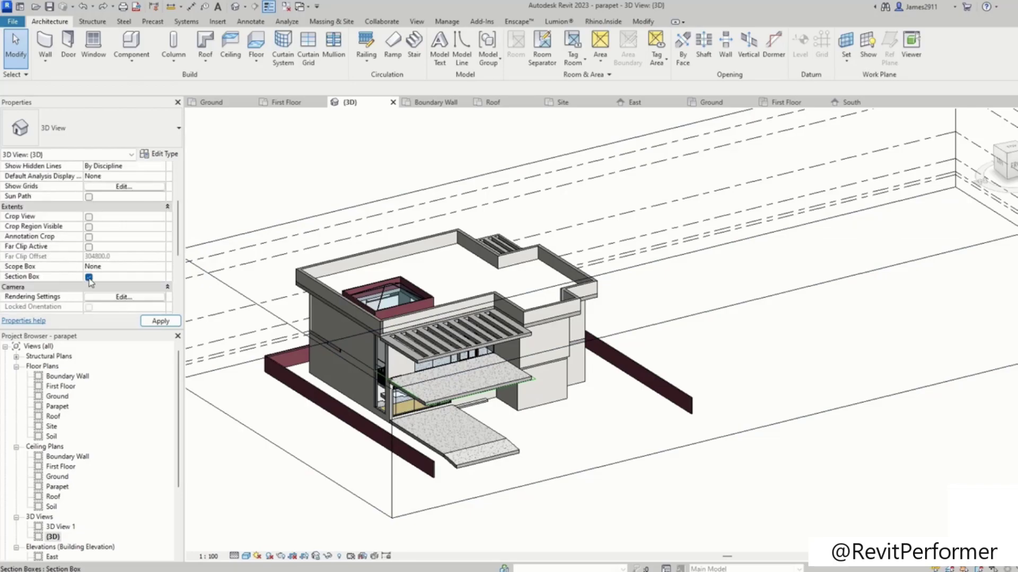
left_click(88, 277)
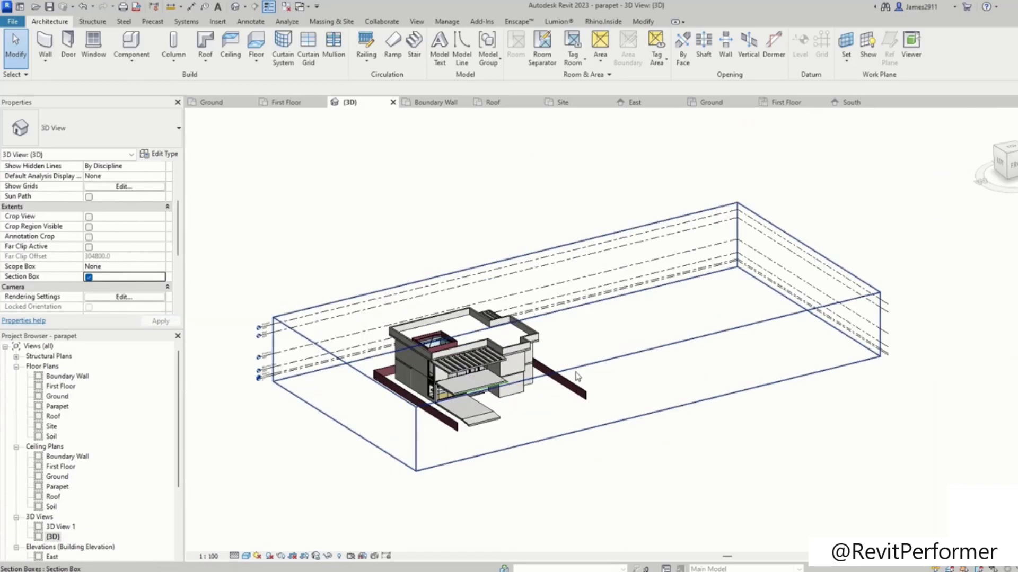
Step: Pull the section box face inward to cut through the house and expose the interior ceilings
left_click(578, 376)
scroll(373, 376, "up", 5)
left_click_drag(339, 411, 568, 313)
left_click(444, 469)
middle_click_drag(443, 470, 508, 374, "shift")
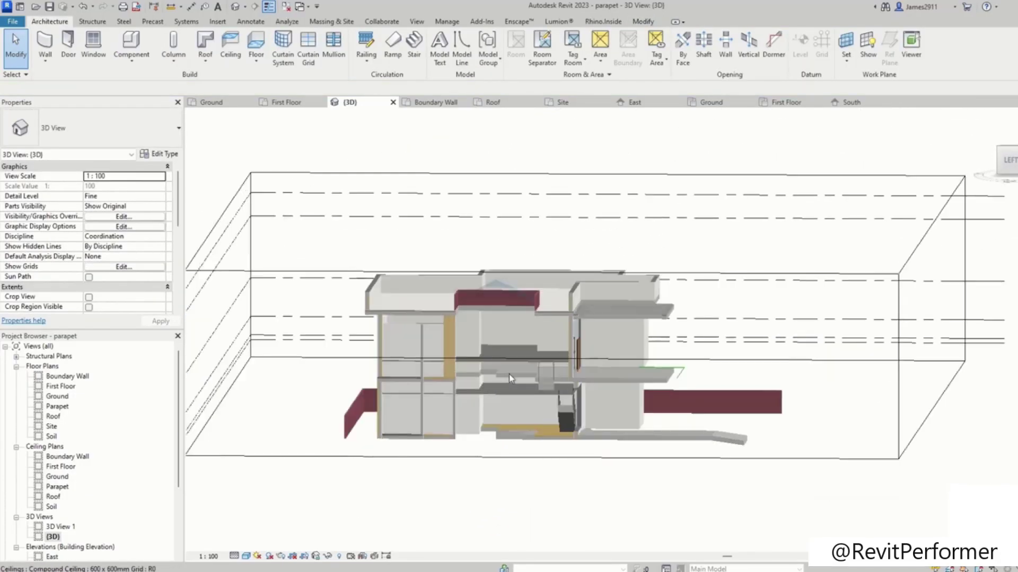
Step: Set the large First Floor ceiling's height offset from level to 3500 mm
scroll(476, 374, "up", 5)
left_click(611, 404)
middle_click_drag(610, 403, 239, 281, "shift")
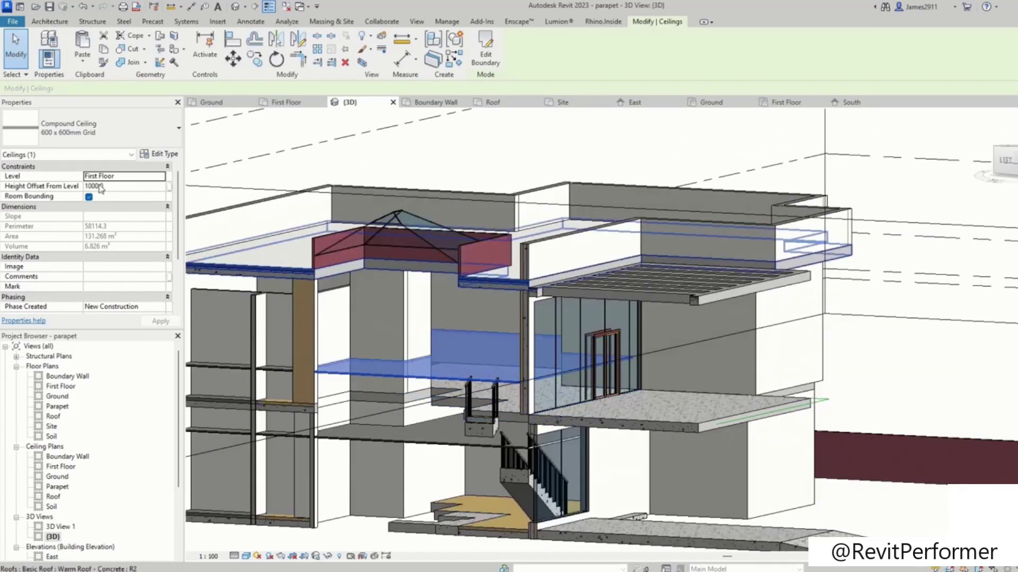
key("Return")
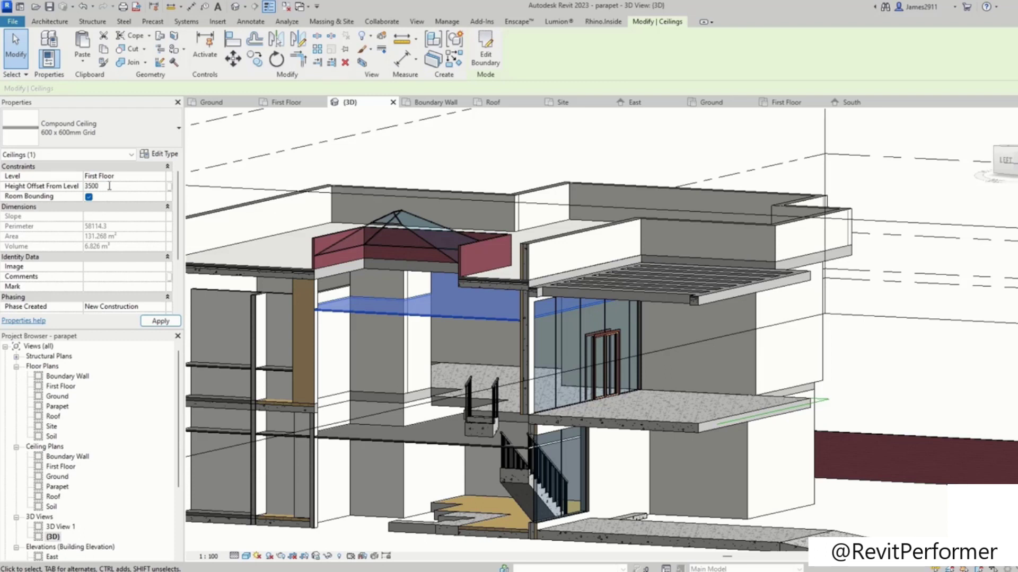
left_click(346, 152)
Step: Set the large Ground floor ceiling's height offset from level to 3000 mm
middle_click_drag(407, 244, 449, 381, "shift")
left_click(534, 354)
scroll(500, 378, "up", 2)
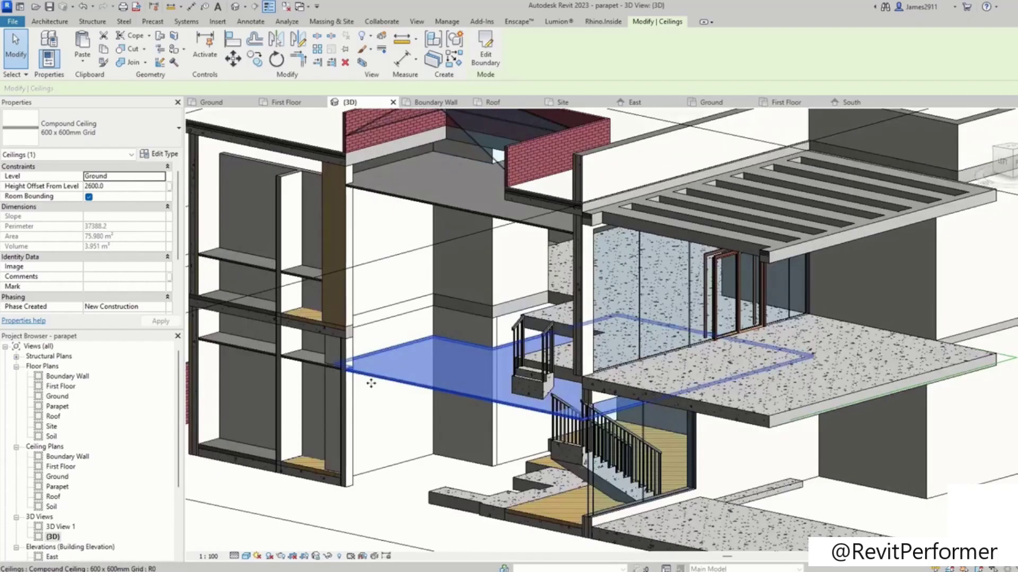
middle_click_drag(371, 383, 413, 373)
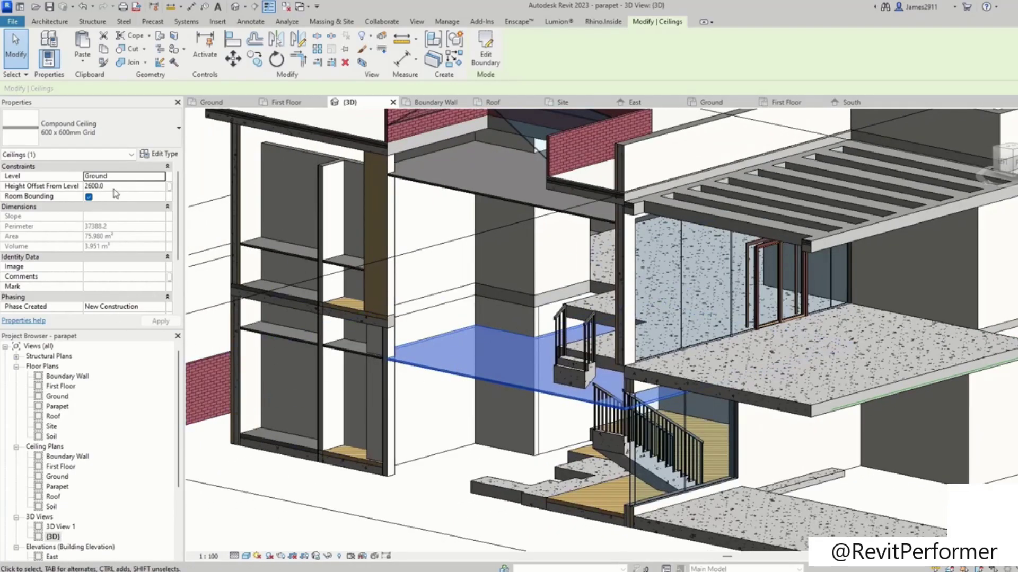
type("3500")
key("Return")
middle_click_drag(387, 453, 404, 405, "shift")
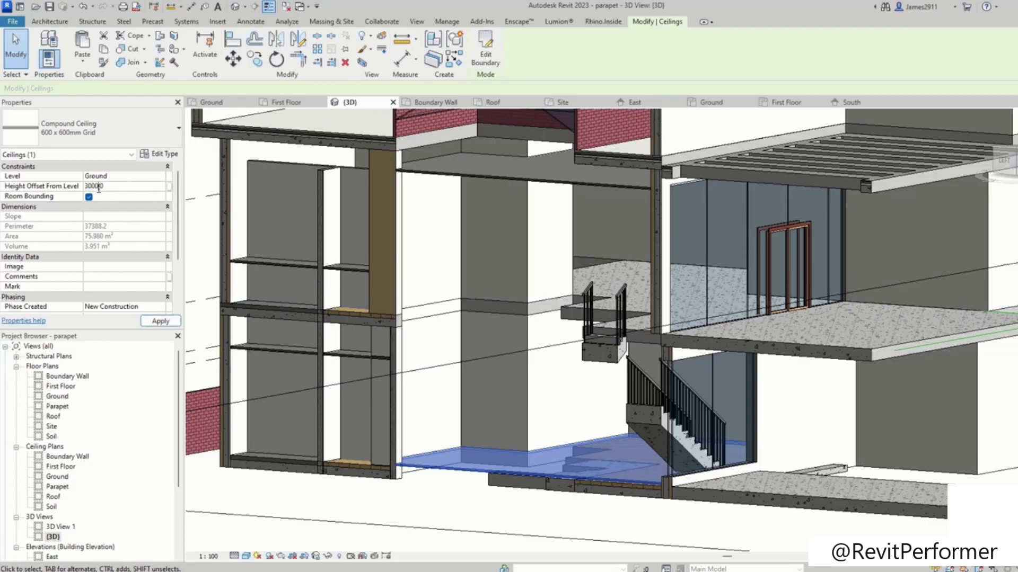
middle_click_drag(391, 493, 490, 387, "shift")
Step: Check the two small First Floor ceilings beside the large room, and view the sectioned house from above
left_click(419, 373)
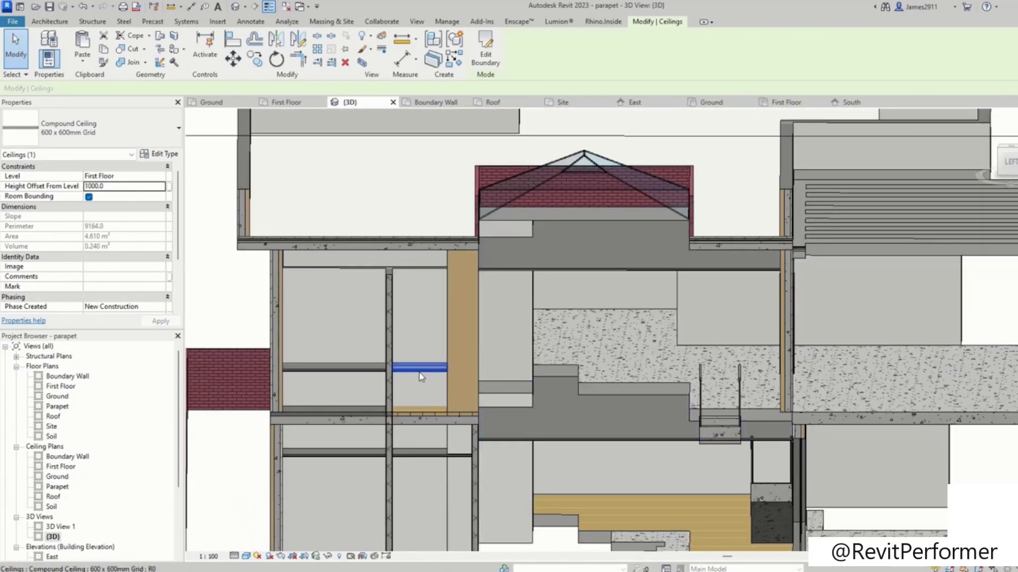
left_click(370, 373, "ctrl")
scroll(417, 370, "down", 3)
left_click(462, 438)
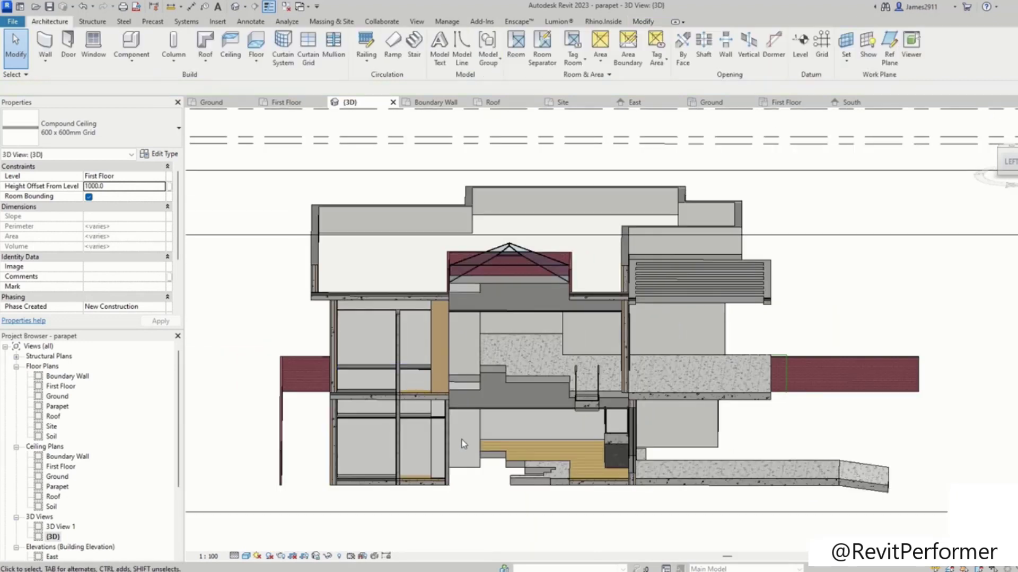
scroll(462, 436, "down", 1)
middle_click_drag(462, 437, 416, 389, "shift")
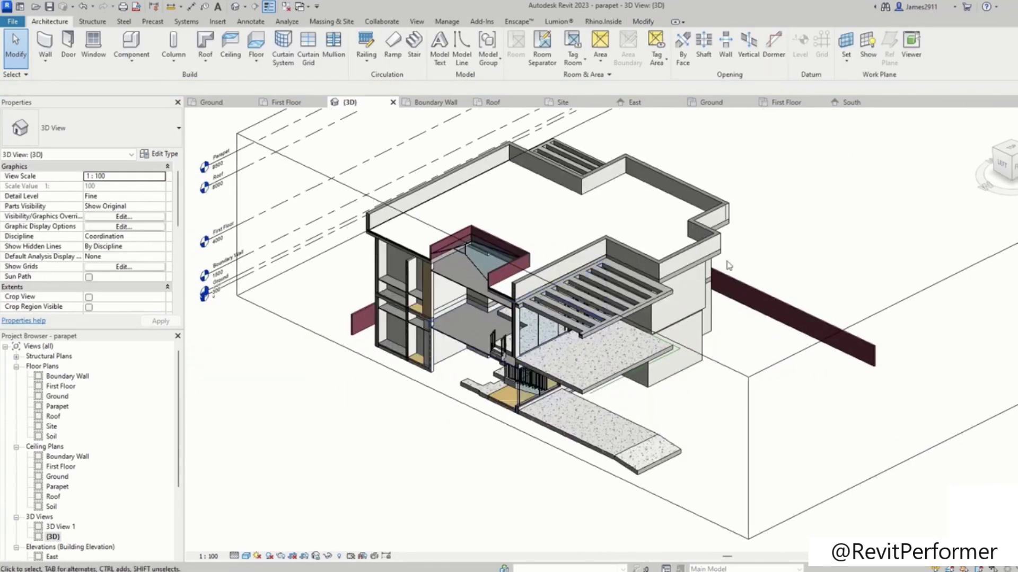
Step: Select the entire model in the 3D view and filter the selection down to the Ceilings category only
scroll(679, 293, "down", 5)
middle_click_drag(655, 327, 563, 424)
left_click_drag(752, 533, 399, 259)
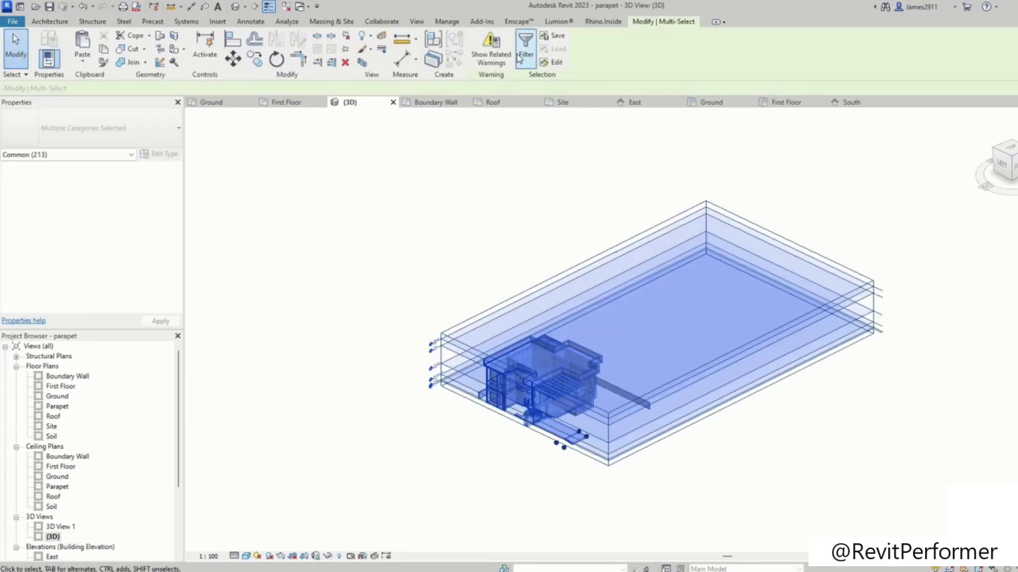
left_click(524, 53)
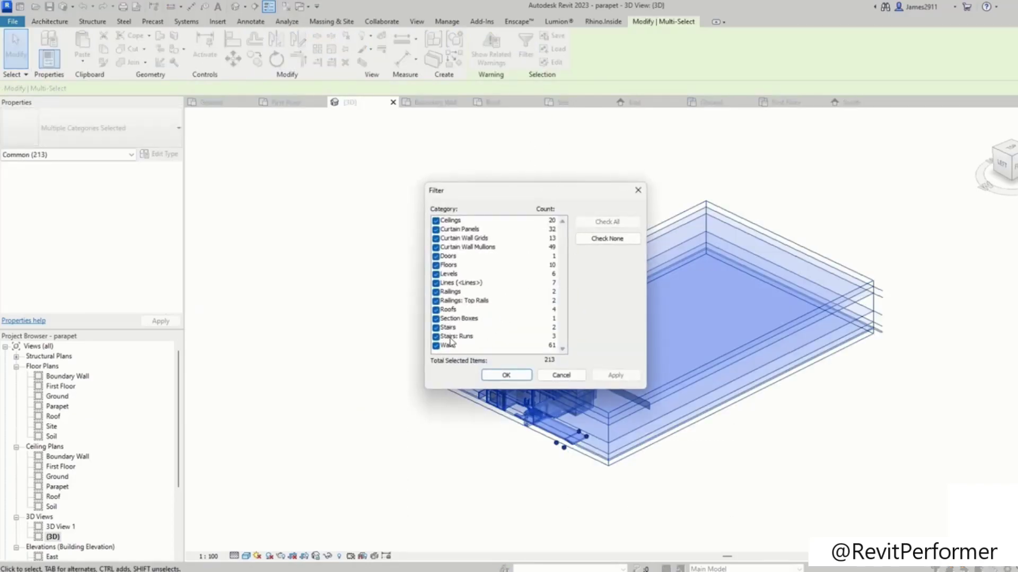
left_click(606, 239)
left_click(437, 221)
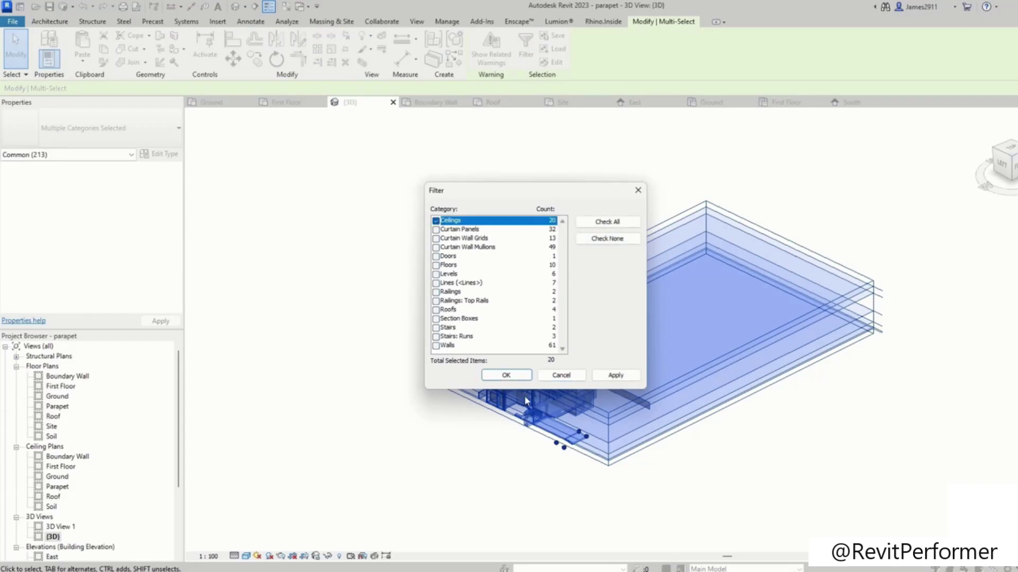
left_click(505, 378)
Step: Set the height offset from level of all selected ceilings to 3000 mm and check them in the sectioned house
scroll(496, 409, "up", 5)
middle_click_drag(549, 412, 638, 273, "shift")
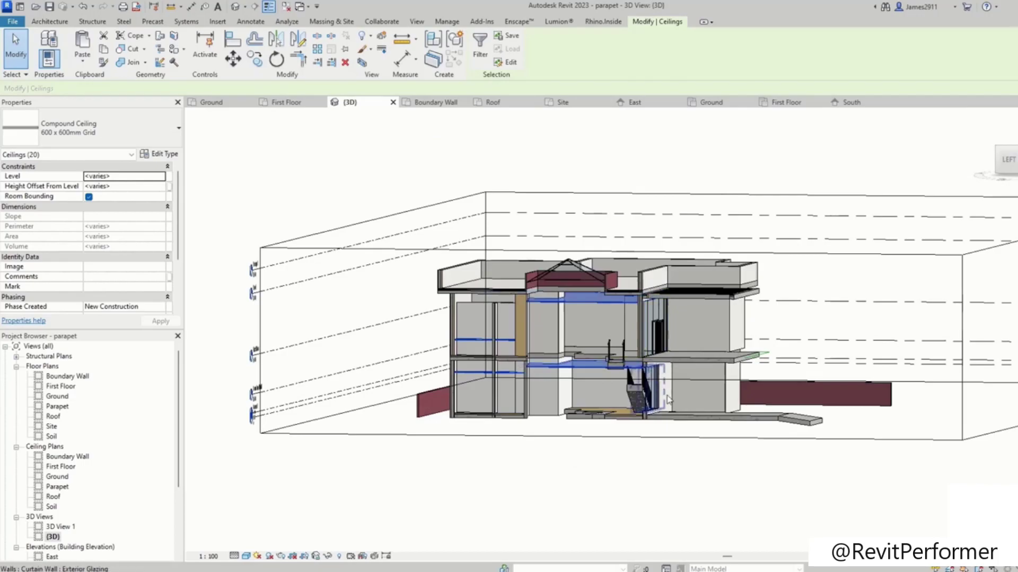
scroll(668, 385, "up", 2)
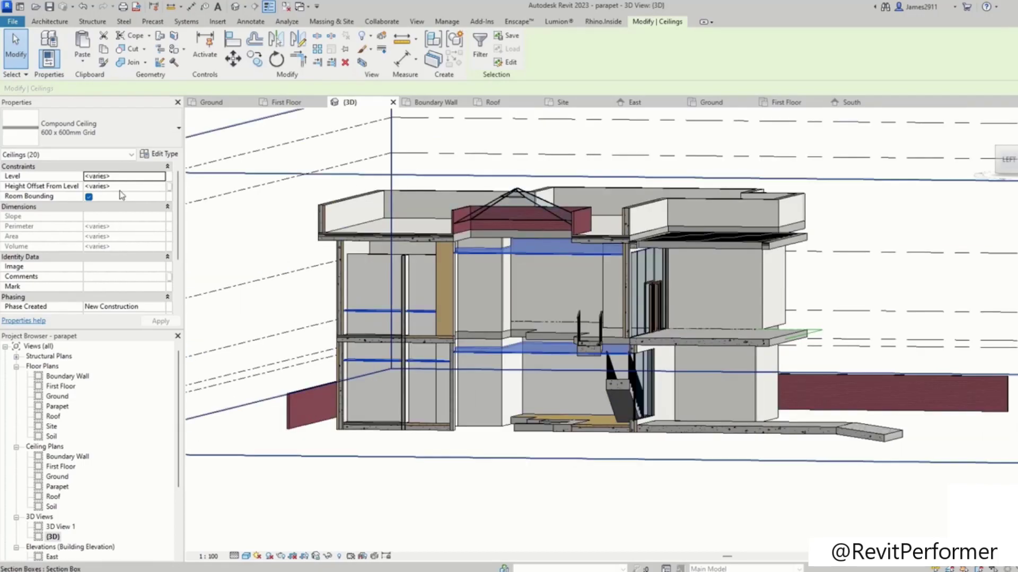
left_click(137, 186)
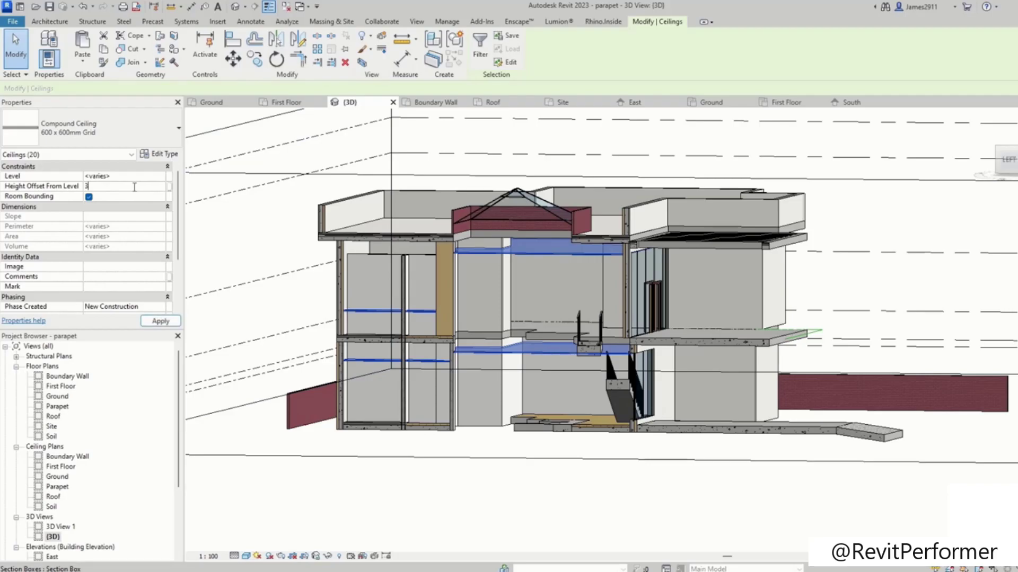
type("3000")
scroll(538, 244, "down", 2)
left_click(515, 454)
middle_click_drag(516, 454, 500, 469, "shift")
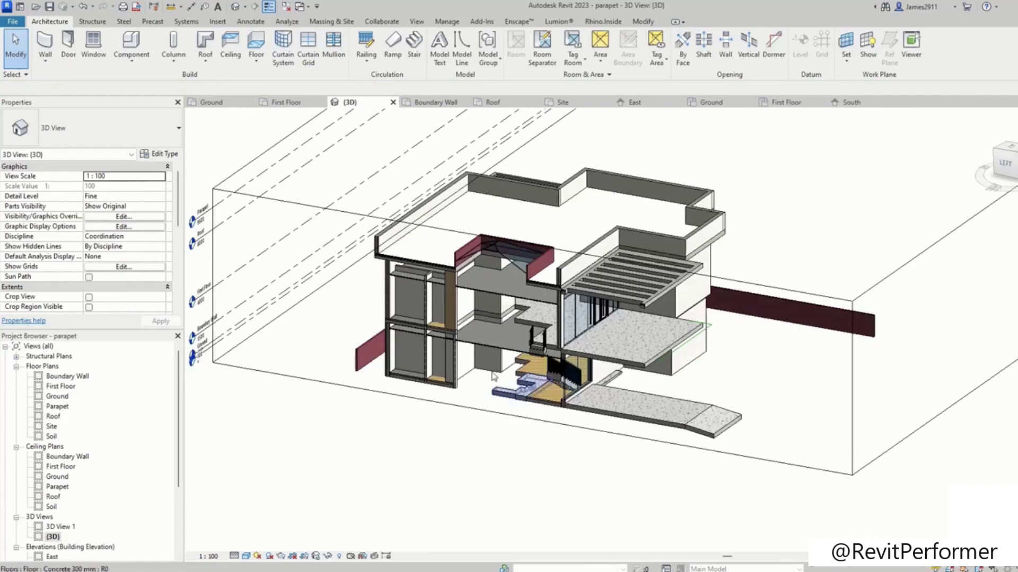
scroll(479, 317, "up", 3)
middle_click_drag(471, 305, 472, 234, "shift")
middle_click_drag(397, 227, 370, 254, "shift")
scroll(370, 253, "down", 5)
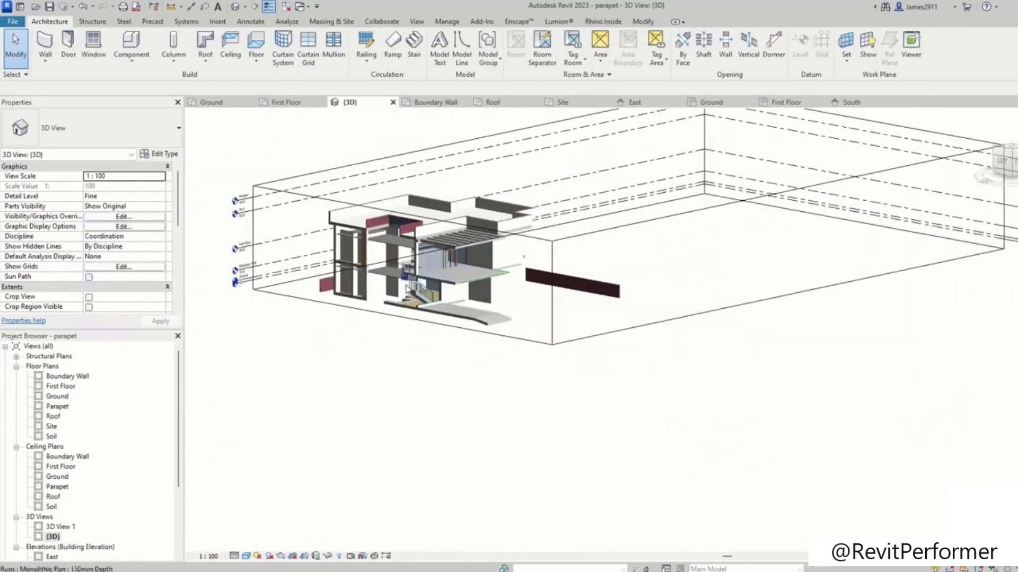
Step: Raise the section box's bottom face to cut away the Ground floor and leave only the First Floor and roof
left_click(548, 383)
middle_click_drag(402, 418, 297, 366, "shift")
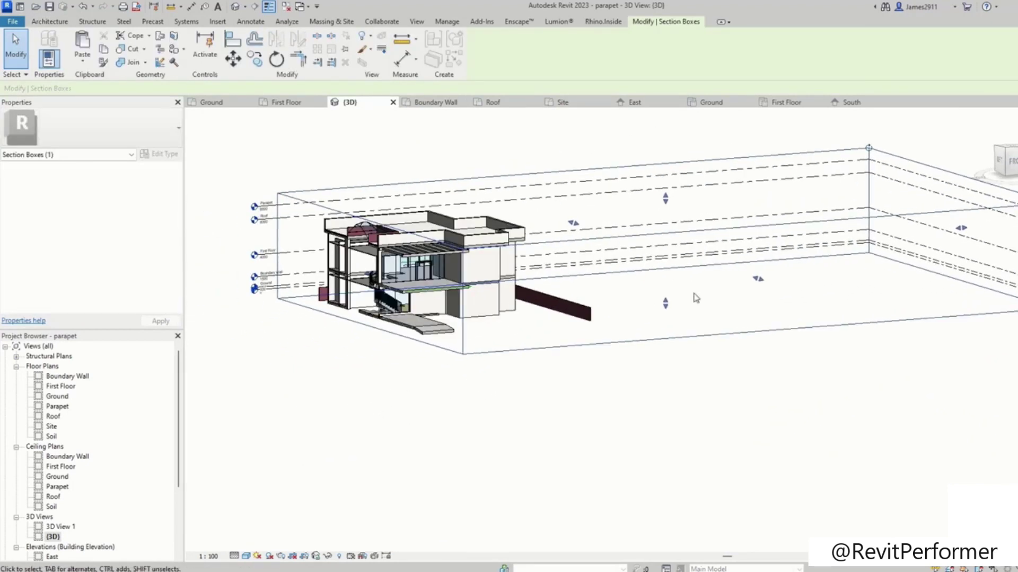
left_click_drag(234, 308, 233, 309)
middle_click_drag(399, 427, 427, 303)
left_click_drag(662, 304, 671, 255)
left_click(502, 426)
middle_click_drag(503, 426, 427, 476, "shift")
scroll(427, 476, "down", 3)
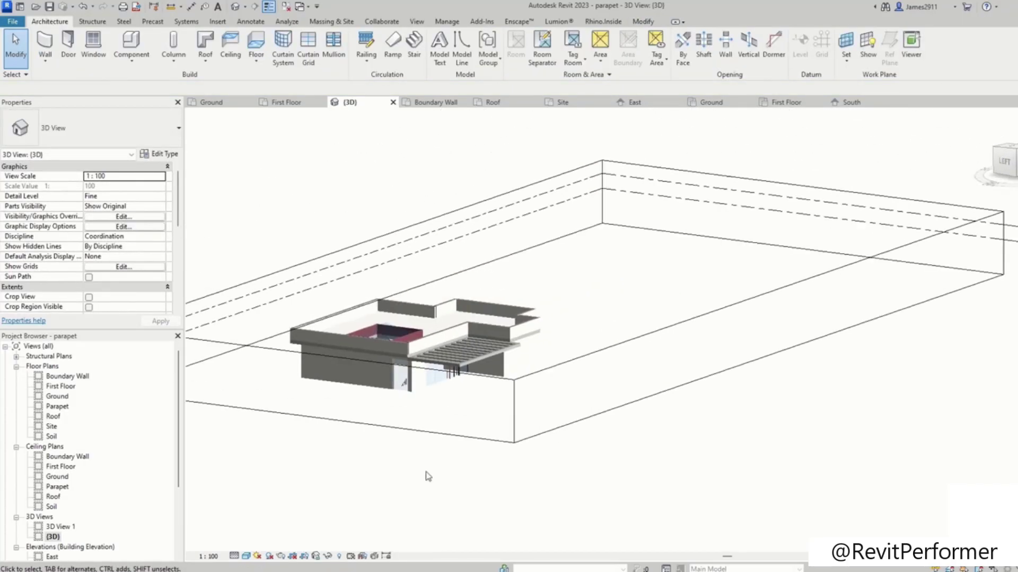
Step: Select everything in the cropped view, filter it to Ceilings only, and change the First Floor ceilings' height offset from level
left_click_drag(565, 297, 295, 537)
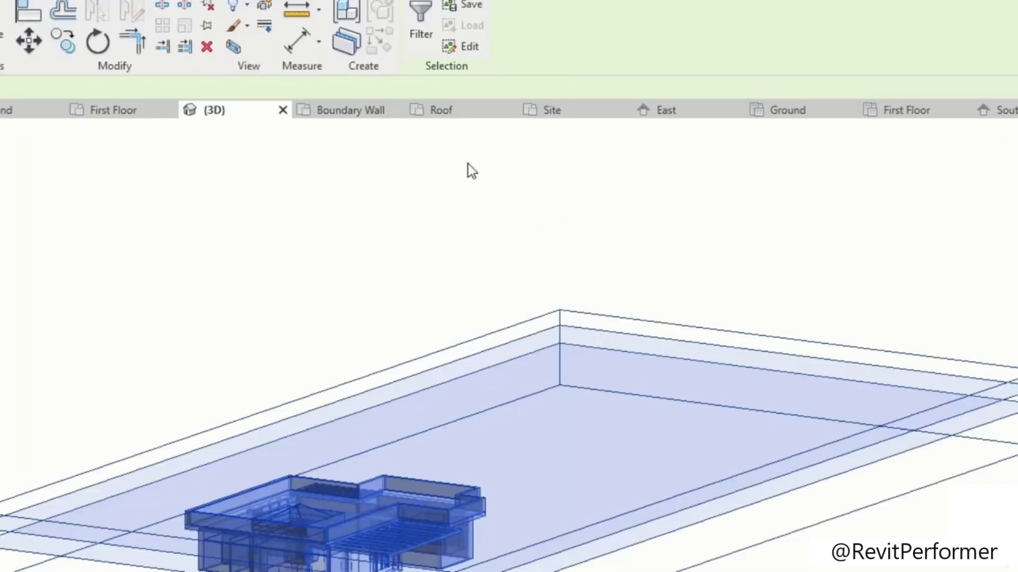
left_click(413, 17)
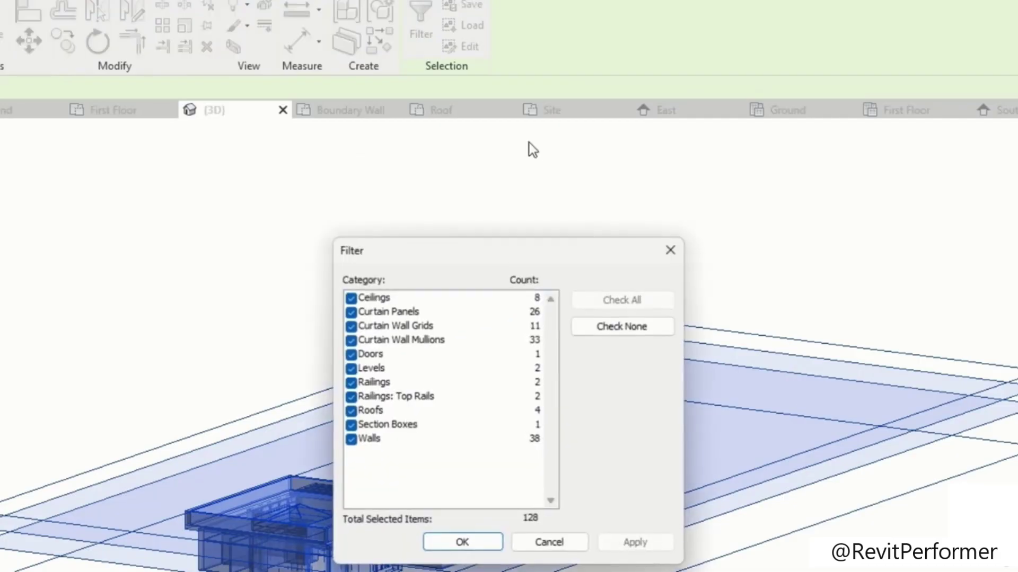
left_click(605, 334)
left_click(350, 299)
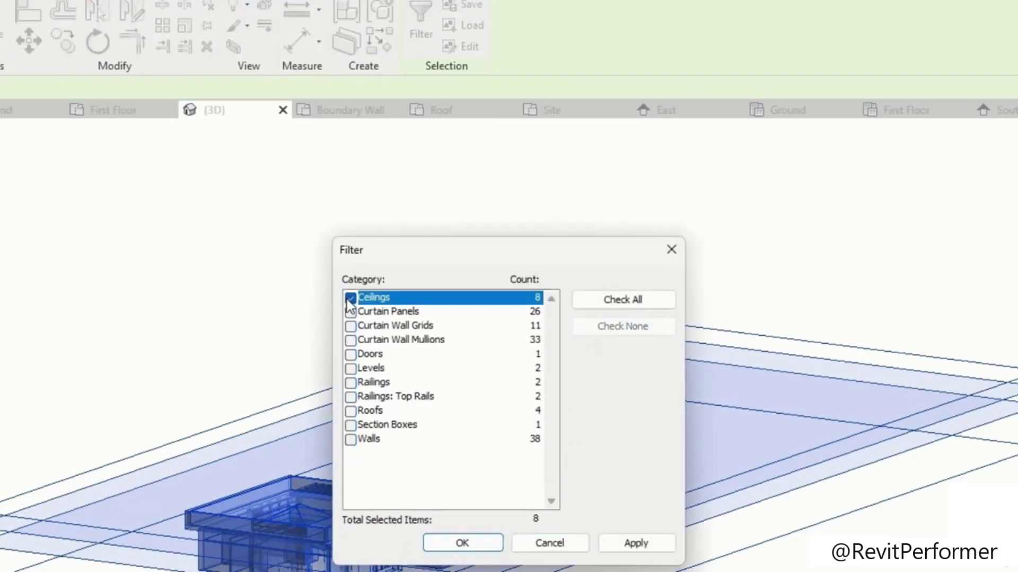
left_click(462, 545)
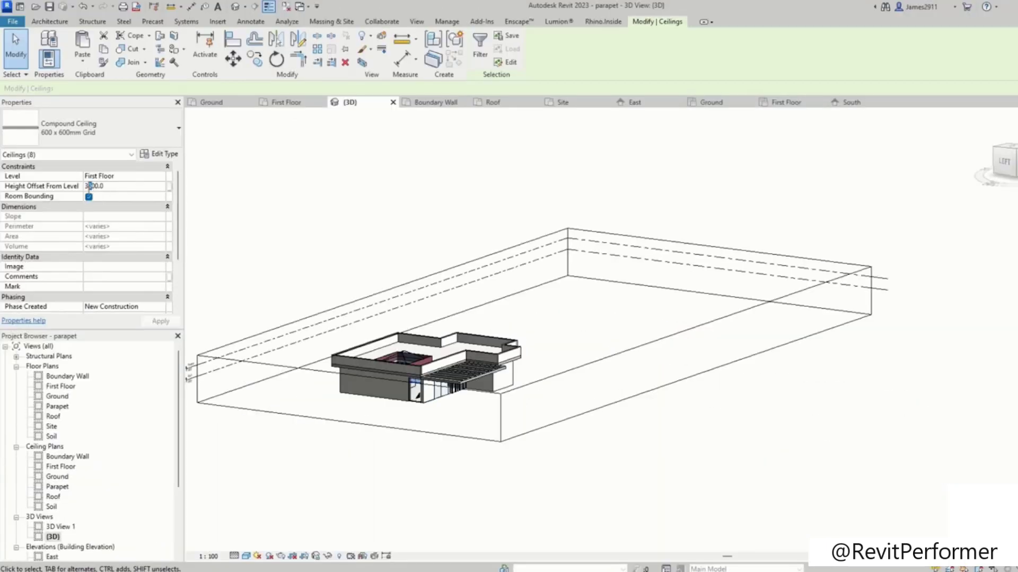
left_click(632, 450)
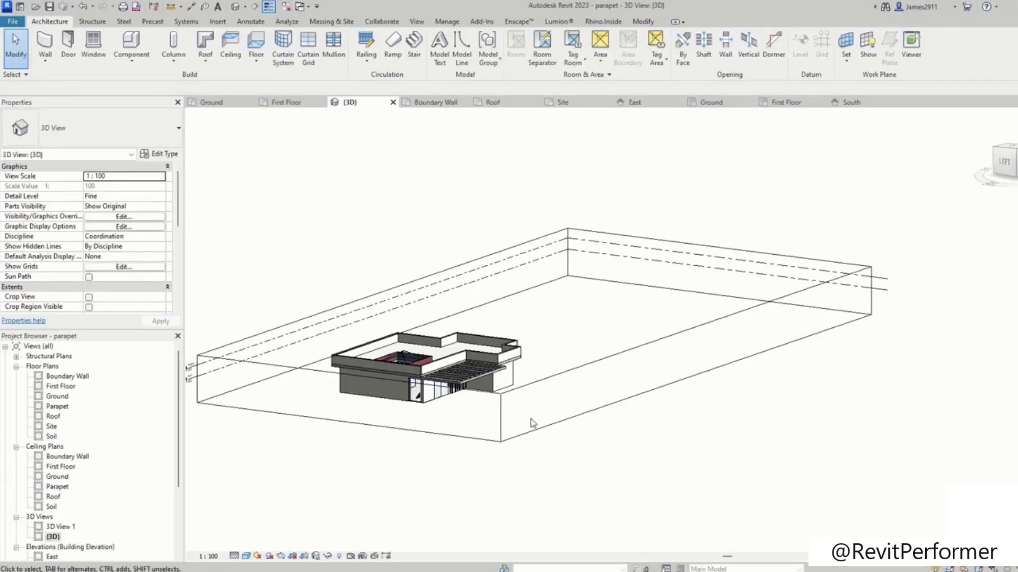
Step: Extend the section box downward and cut deeper into the house to examine the room ceilings on both floors
left_click(564, 420)
middle_click_drag(530, 369, 374, 396, "shift")
left_click_drag(374, 397, 481, 417)
left_click(474, 458)
scroll(524, 297, "up", 8)
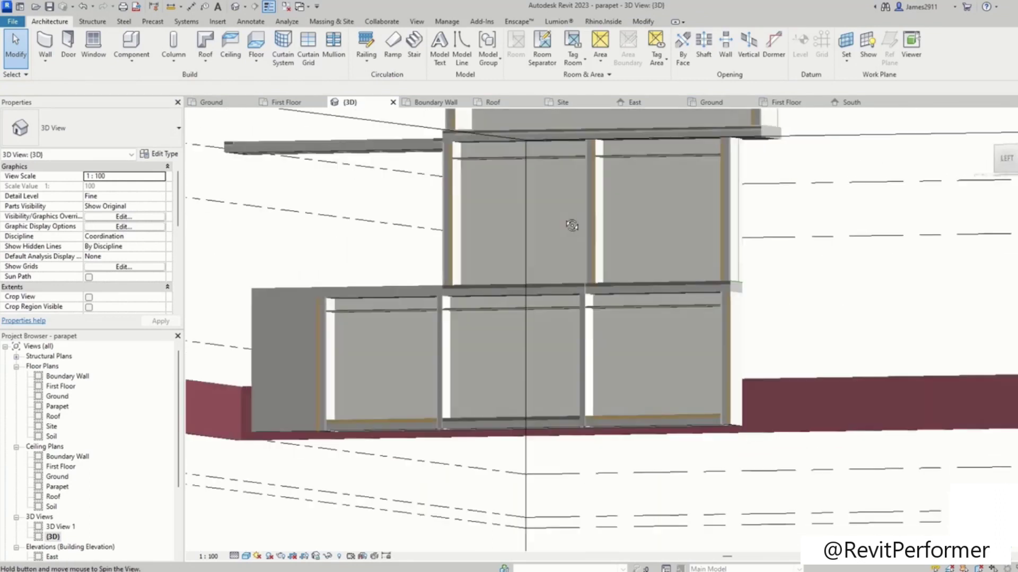
middle_click_drag(572, 226, 506, 386, "shift")
scroll(572, 246, "down", 10)
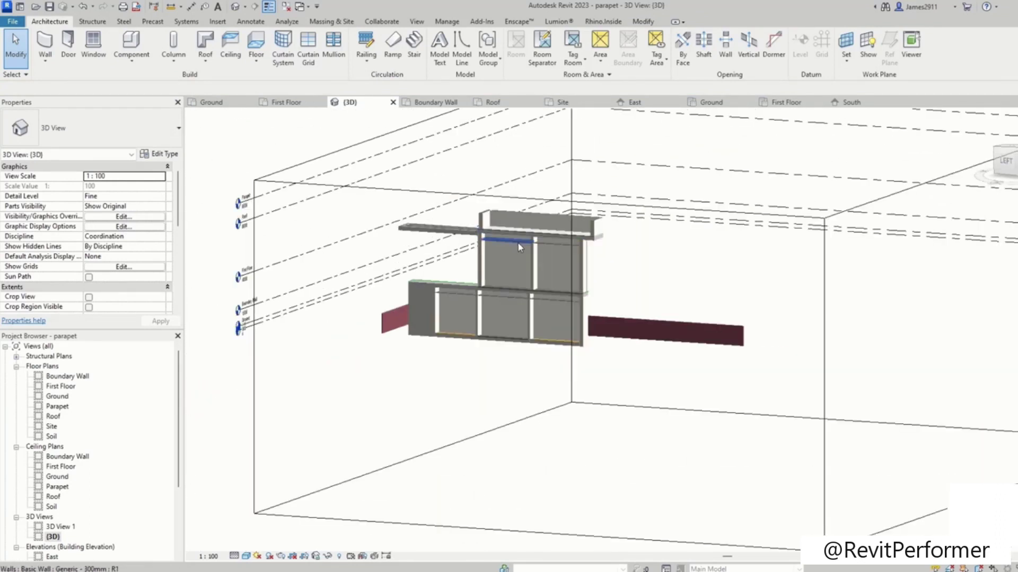
Step: Pull the section box's cutting face back out past the house and turn off the 3D view's section box
left_click(628, 281)
left_click_drag(504, 327, 320, 405)
left_click(436, 426)
scroll(93, 260, "down", 5)
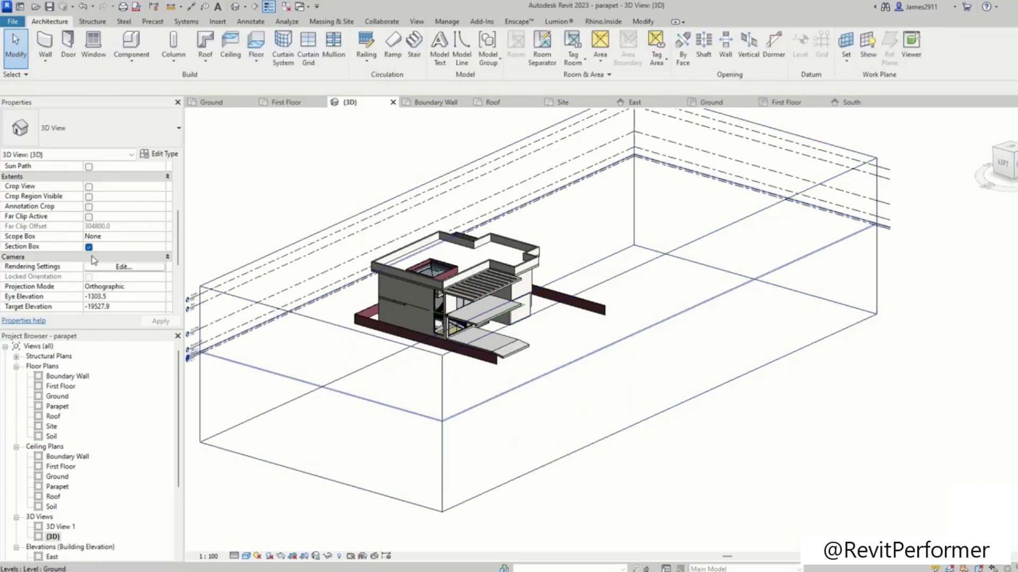
left_click(89, 248)
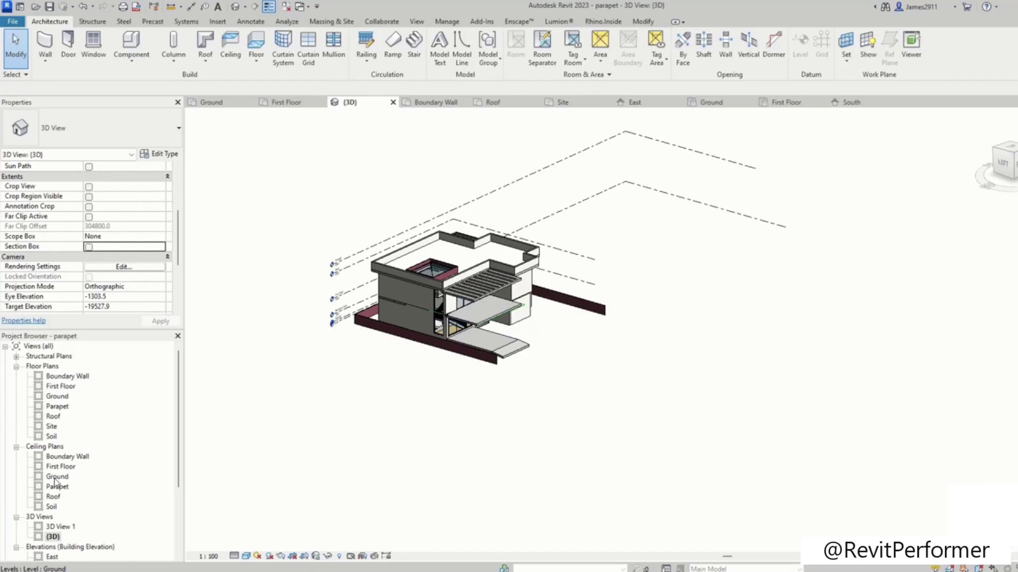
Step: Review the grid ceilings in the Ground and First Floor ceiling plans
double_click(57, 477)
double_click(60, 466)
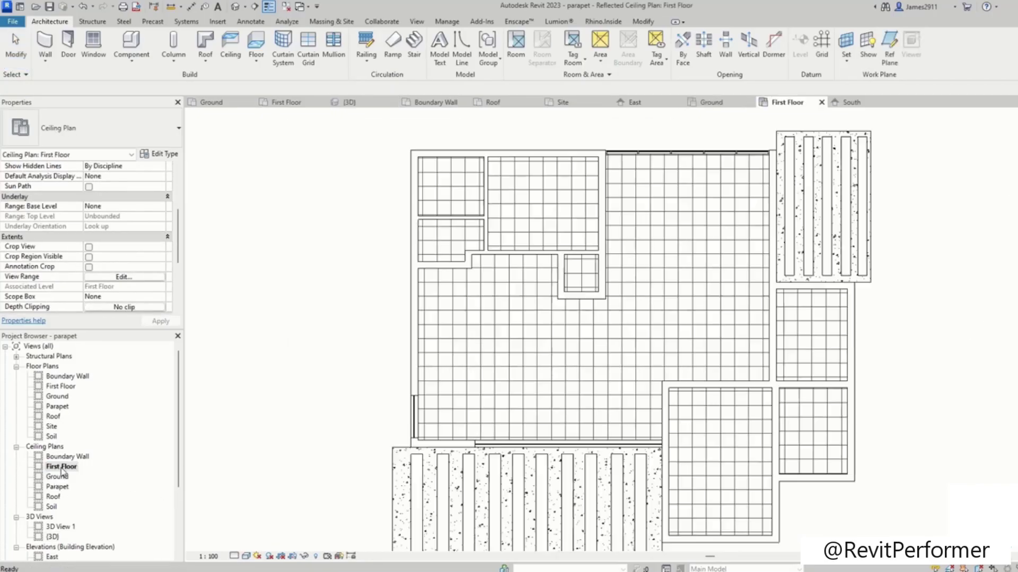
scroll(571, 376, "down", 2)
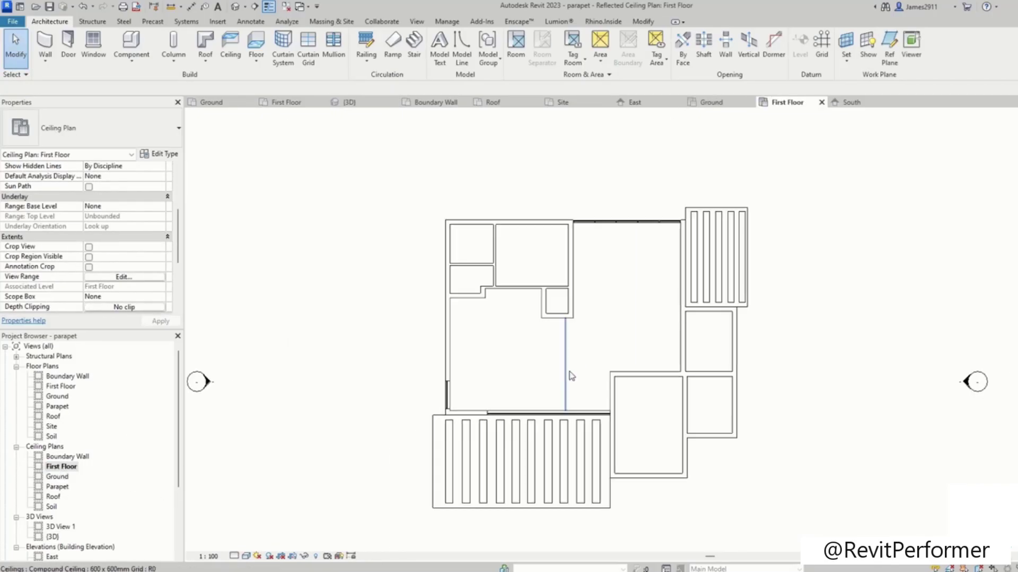
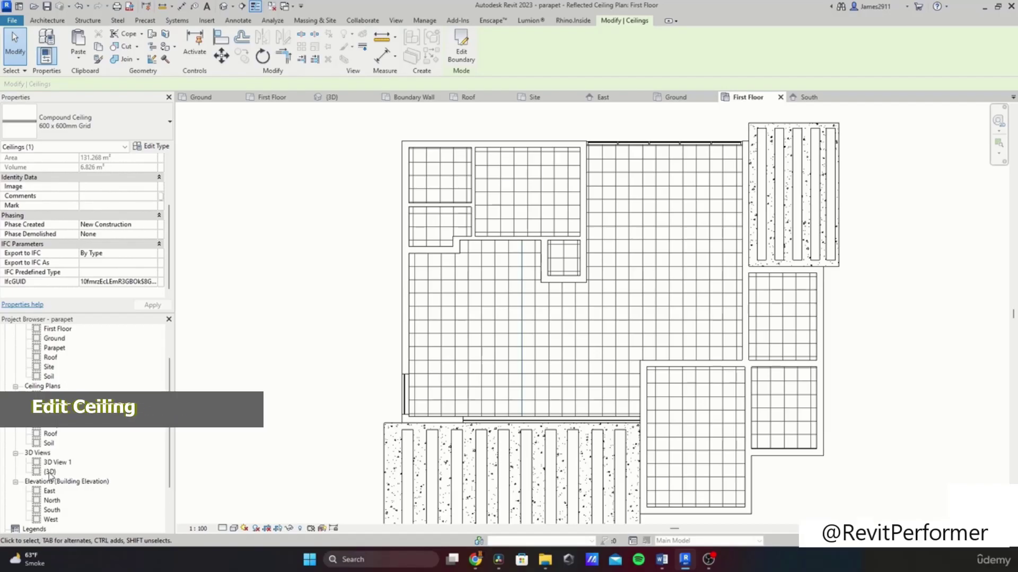
Step: Reopen the {3D} view and turn its section box on
double_click(50, 473)
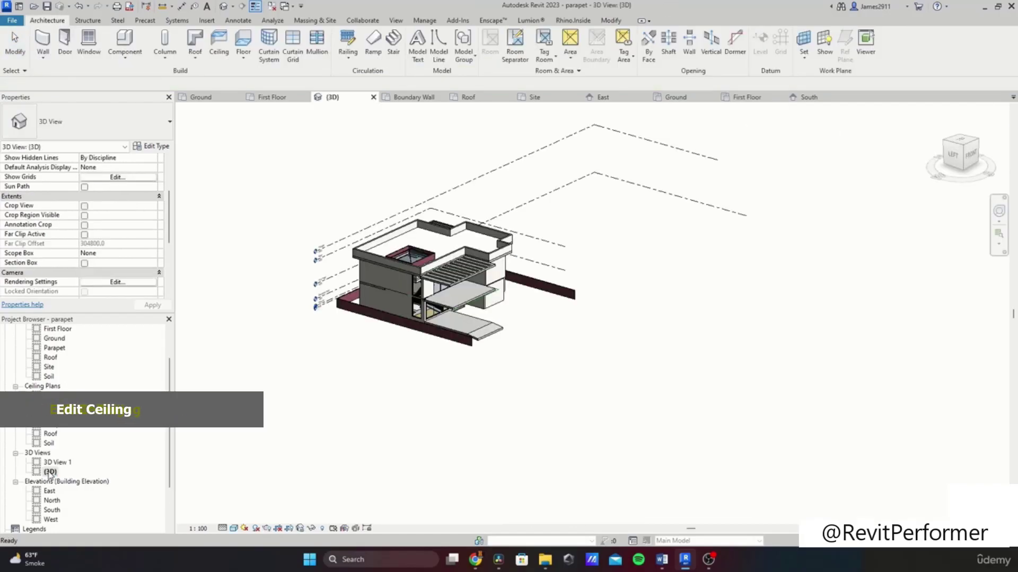
left_click(291, 321)
scroll(90, 229, "down", 4)
scroll(93, 227, "up", 4)
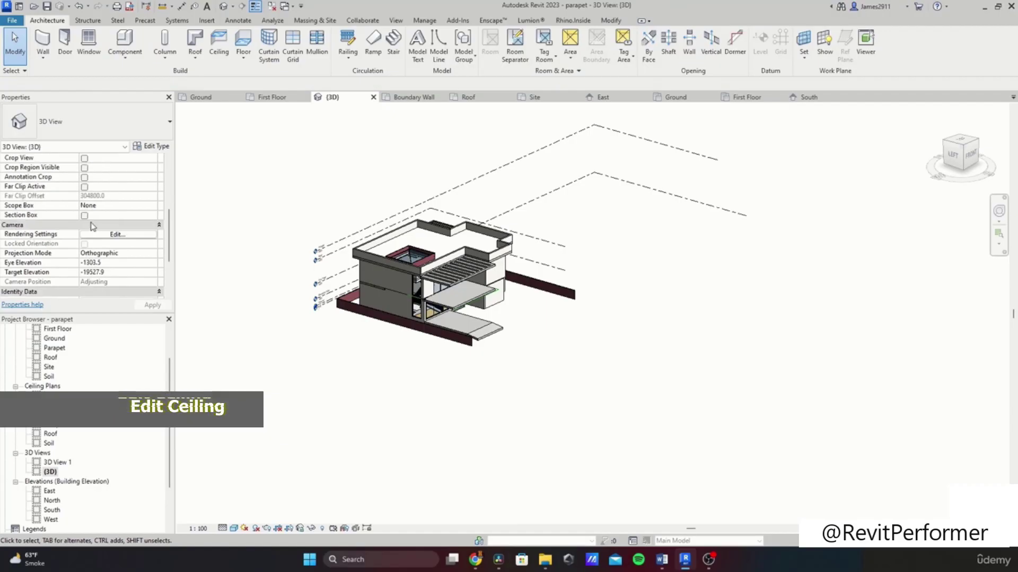
left_click(84, 216)
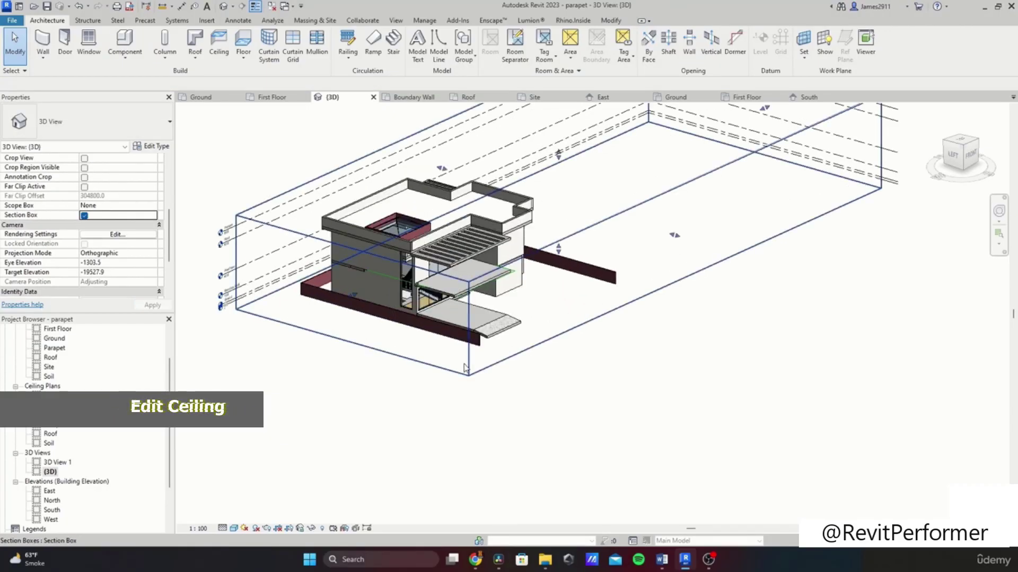
Step: Pull the section box's front face inward to cut through the house
left_click(672, 270)
left_click_drag(674, 235, 565, 221)
left_click(483, 284)
middle_click_drag(511, 304, 422, 225, "shift")
scroll(373, 192, "up", 5)
scroll(422, 226, "down", 4)
scroll(495, 345, "up", 2)
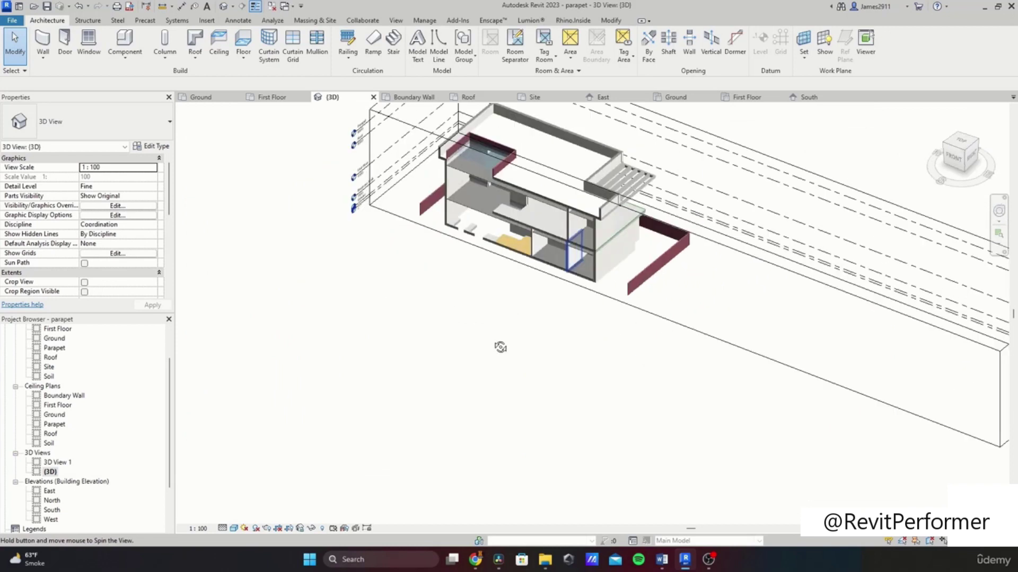
Step: Move the section box's front face back out and push its right face in to cut through the staircase area
left_click(724, 240)
left_click_drag(724, 240, 584, 360)
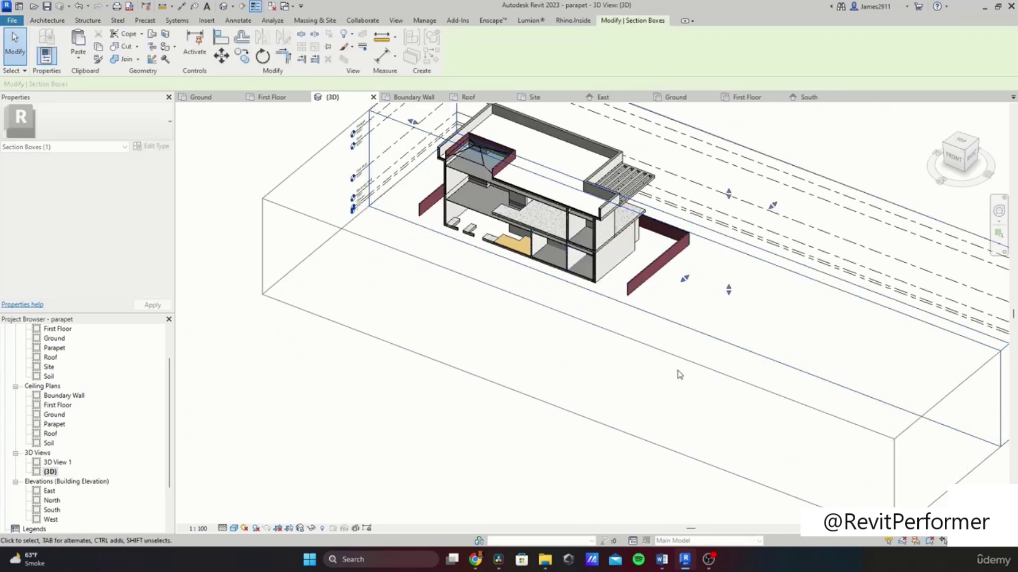
left_click_drag(990, 407, 481, 212)
left_click(565, 411)
middle_click_drag(566, 311, 432, 233, "shift")
scroll(652, 219, "up", 5)
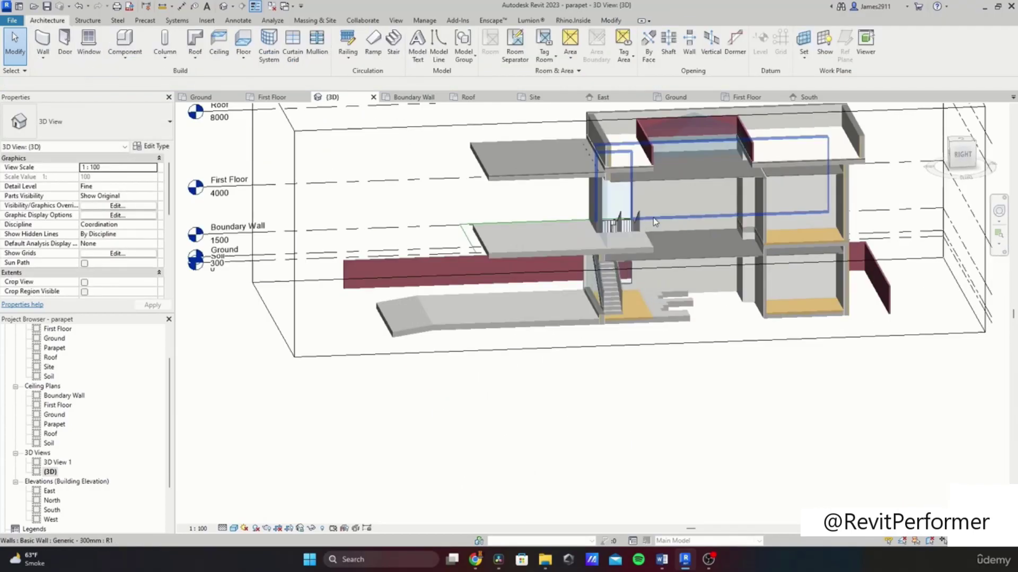
Step: Examine where the ceilings meet the staircase and the double-height opening in the sectioned house
middle_click_drag(625, 237, 611, 266, "shift")
scroll(611, 265, "down", 2)
middle_click_drag(690, 209, 315, 403)
middle_click_drag(318, 403, 296, 397, "shift")
middle_click_drag(636, 405, 339, 392)
scroll(599, 366, "up", 5)
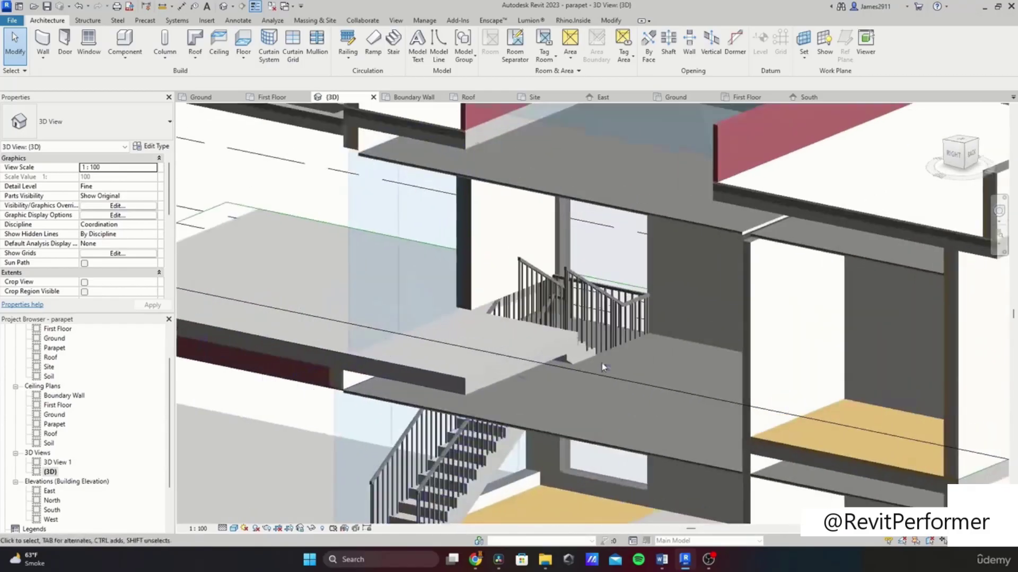
scroll(549, 383, "down", 8)
middle_click_drag(525, 453, 490, 467, "shift")
scroll(393, 418, "down", 2)
middle_click_drag(393, 418, 594, 440)
scroll(594, 432, "down", 1)
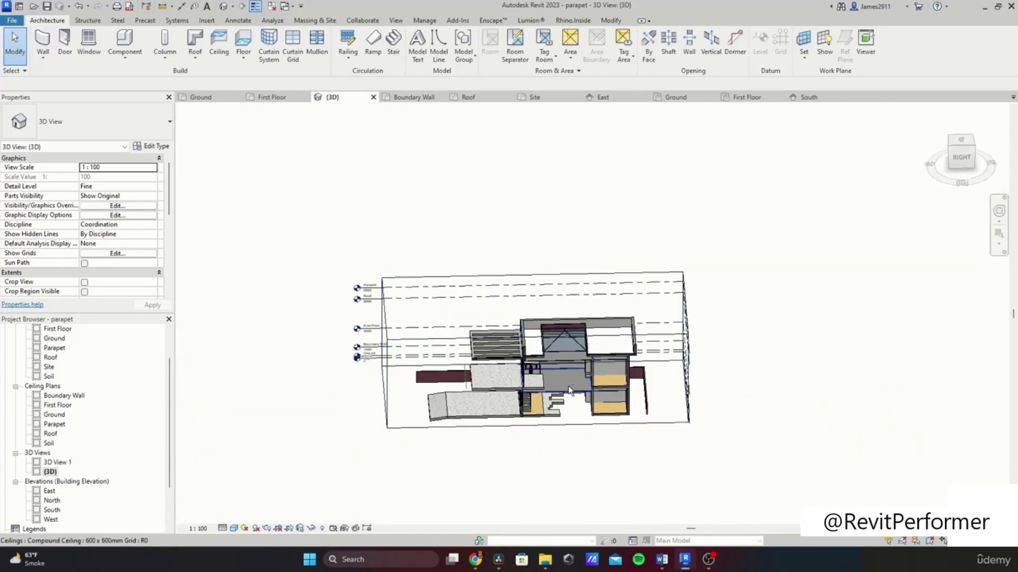
Step: Extend the section box around the whole house again and open the Ground ceiling plan
middle_click_drag(605, 337, 657, 365, "shift")
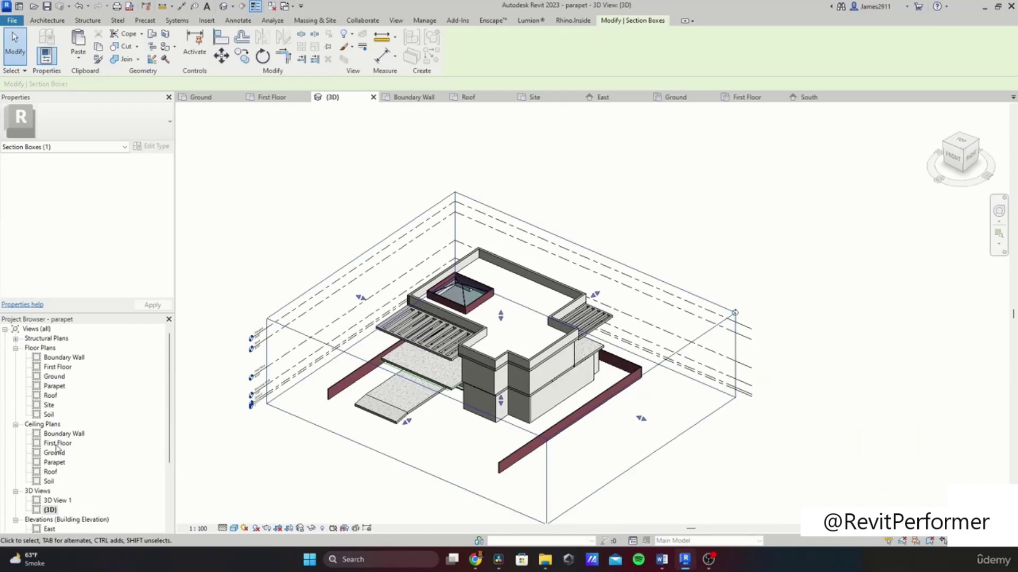
double_click(54, 452)
scroll(469, 320, "down", 1)
key("Escape")
Step: Select the large Ground ceiling over the stair area and open its boundary for editing
scroll(424, 377, "up", 6)
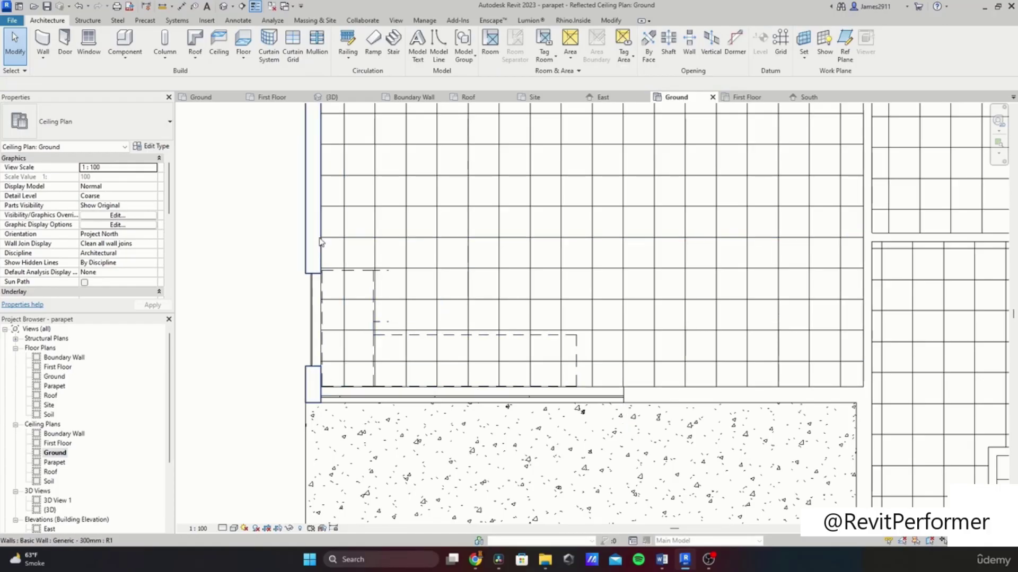
key("Tab")
key("Tab")
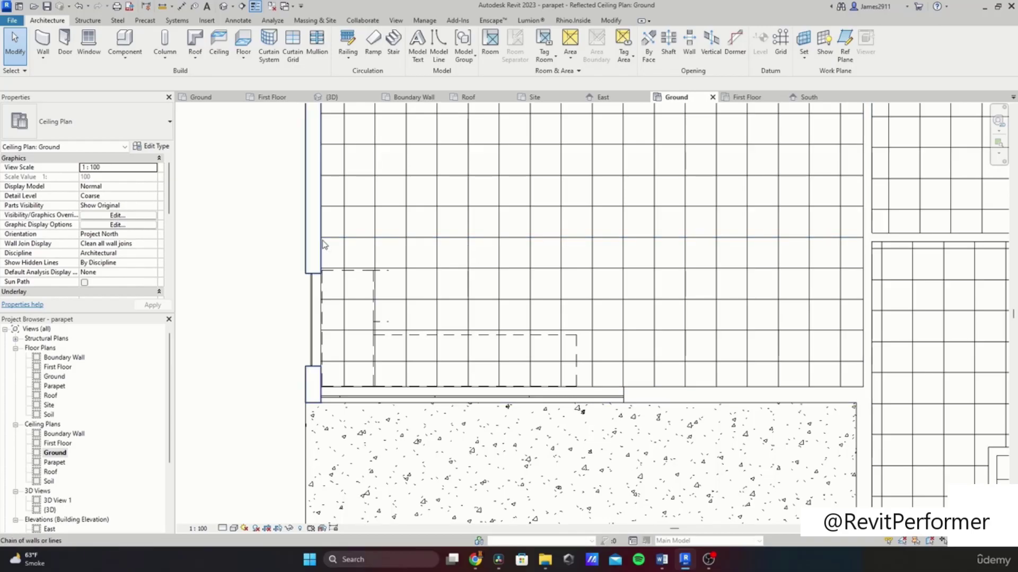
left_click(322, 241)
scroll(322, 241, "down", 3)
middle_click_drag(323, 242, 291, 356)
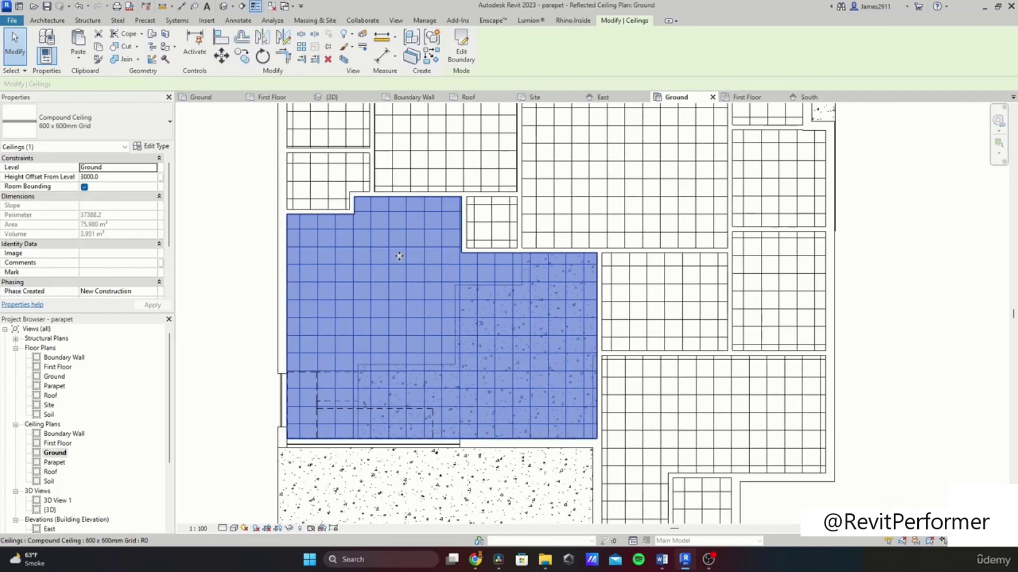
left_click(459, 53)
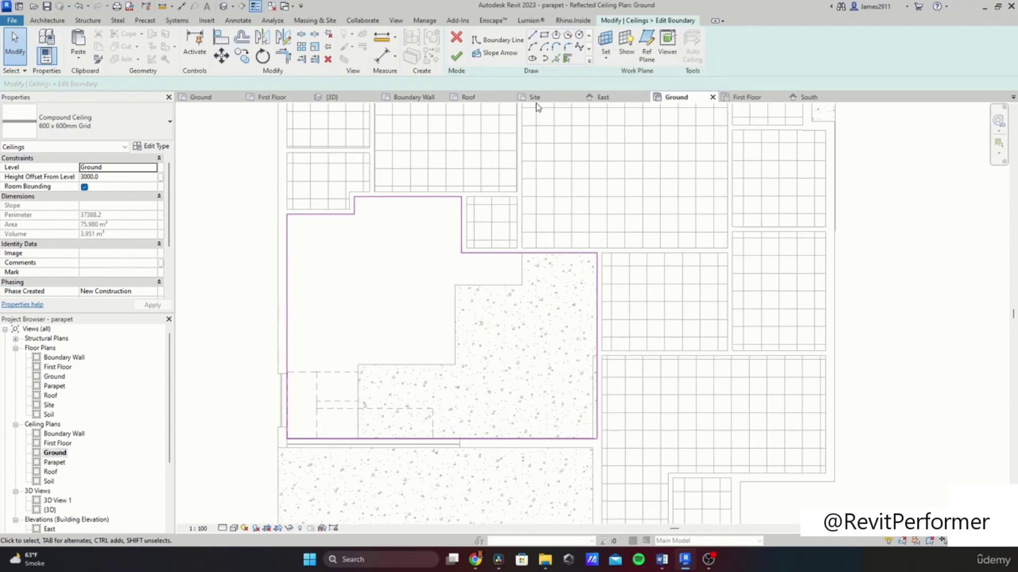
Step: Set the boundary-line offset to 100 mm and pick offset lines inside the left and upper-left walls of the stair hall
left_click(546, 38)
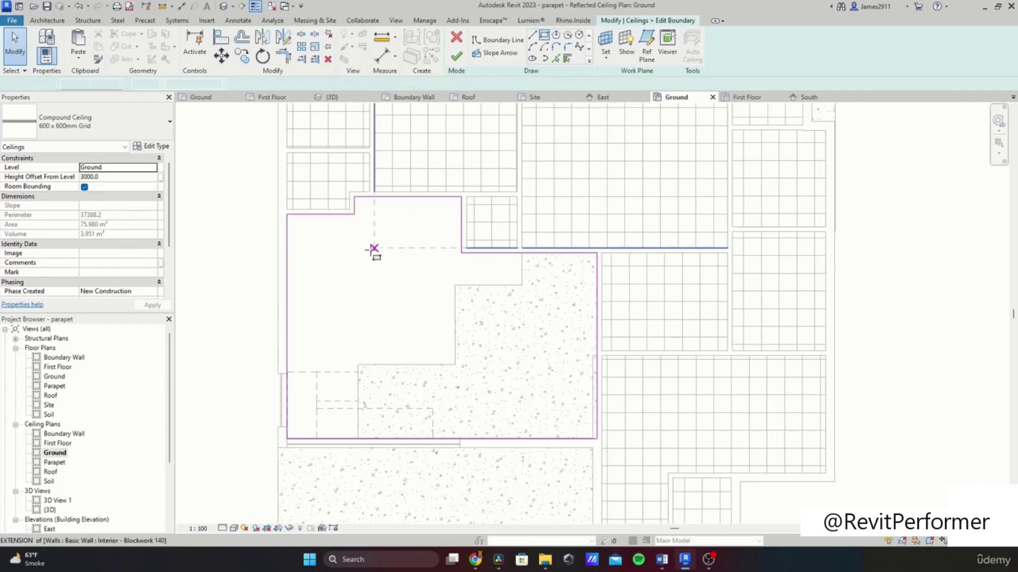
left_click(555, 59)
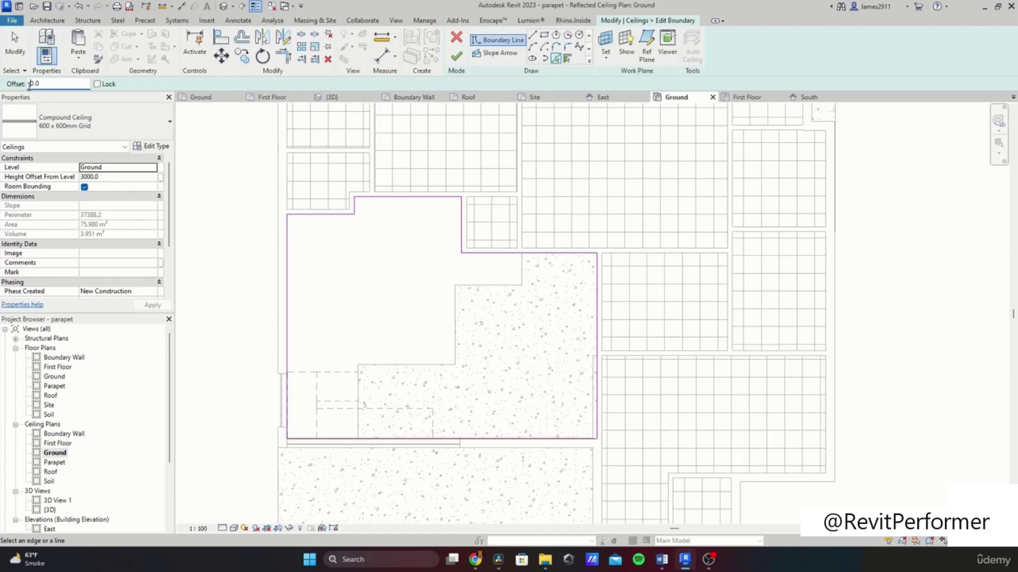
type("10")
scroll(326, 220, "up", 2)
left_click(320, 213)
scroll(398, 304, "down", 2)
scroll(318, 221, "up", 4)
key("Escape")
left_click(326, 216)
left_click(374, 209)
Step: Add 100 mm offset boundary lines along the stair hall walls that border the small room and the wall beyond it
scroll(384, 212, "down", 3)
scroll(591, 278, "up", 4)
left_click(593, 268)
key("ctrl+z")
left_click(584, 275)
scroll(653, 328, "down", 2)
middle_click_drag(652, 328, 577, 227)
left_click(576, 226)
scroll(659, 258, "down", 1)
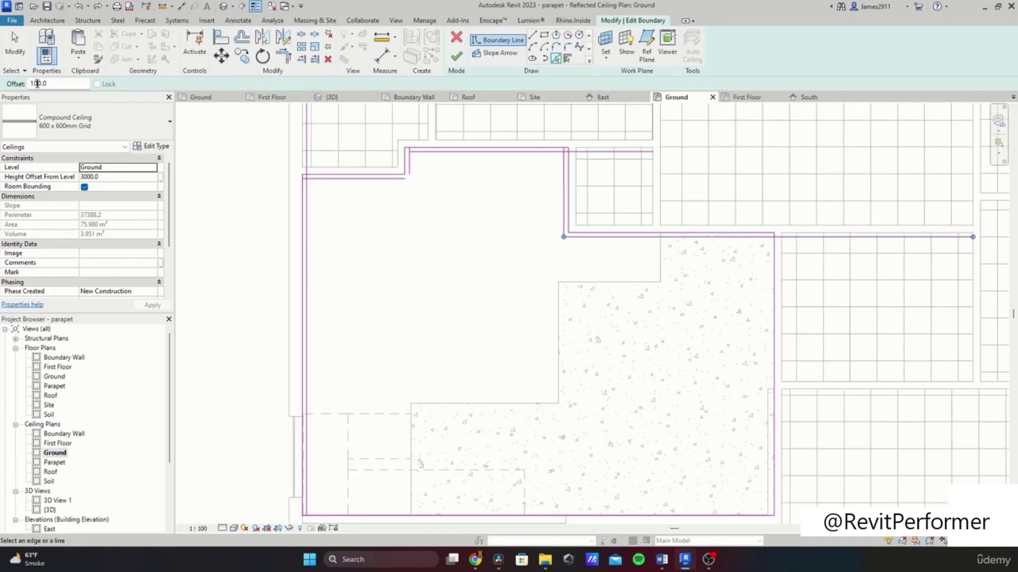
Step: Reset the offset to 0 and pick the stepped slab edges around the stair opening as boundary lines
left_click_drag(37, 84, 16, 96)
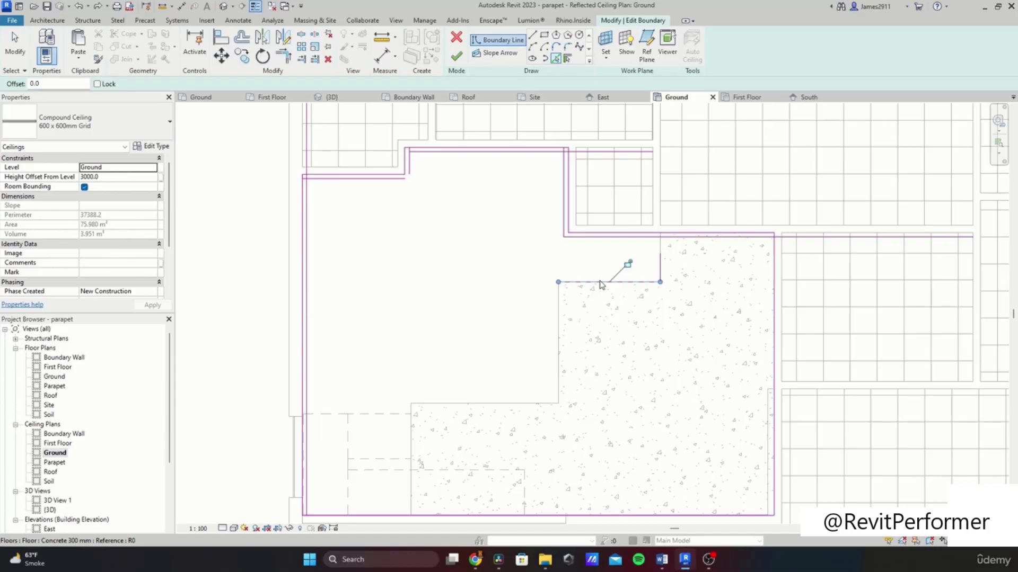
left_click(559, 325)
middle_click_drag(614, 373, 644, 270)
left_click(537, 301)
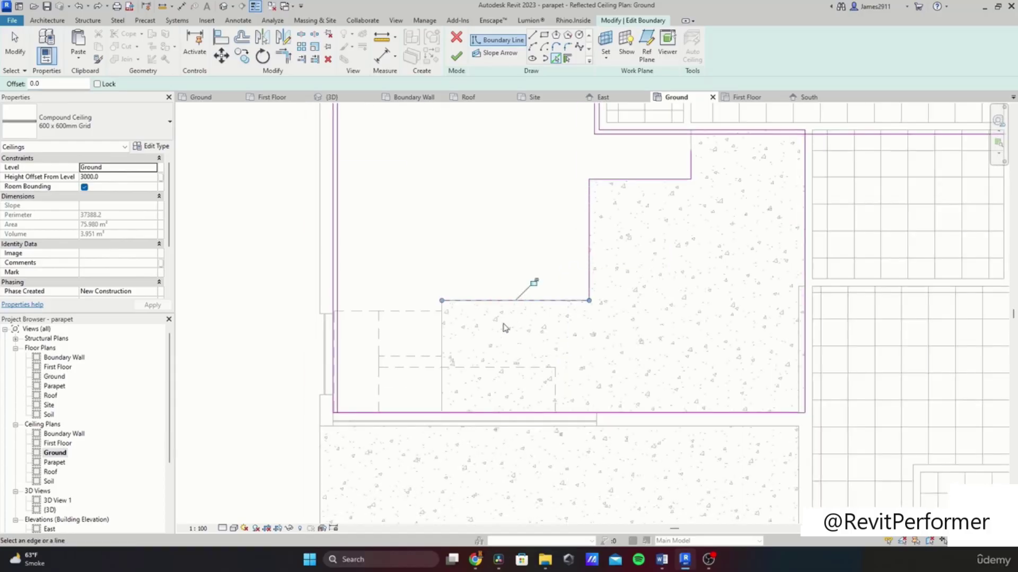
scroll(458, 352, "down", 1)
middle_click_drag(463, 352, 503, 318)
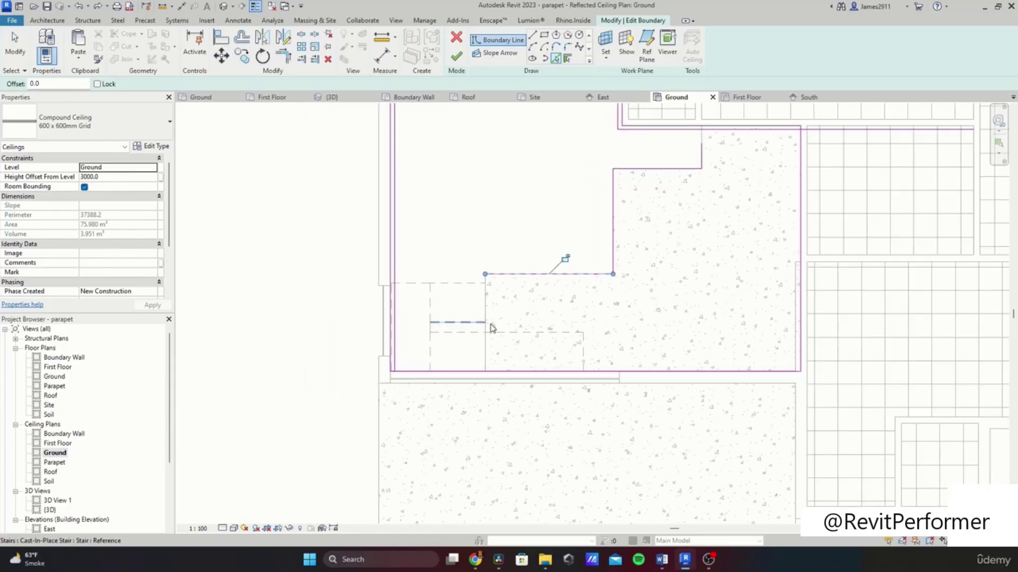
scroll(502, 307, "down", 1)
middle_click_drag(527, 316, 494, 332)
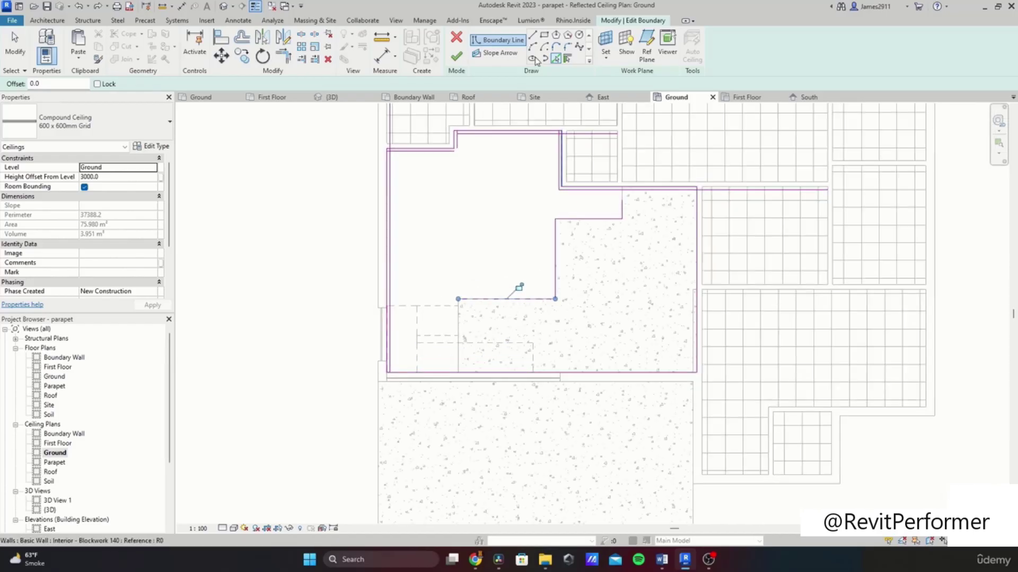
Step: Draw a vertical boundary line about 2500 mm long from the lowest slab edge down to the bottom wall line
left_click(534, 36)
left_click(506, 299)
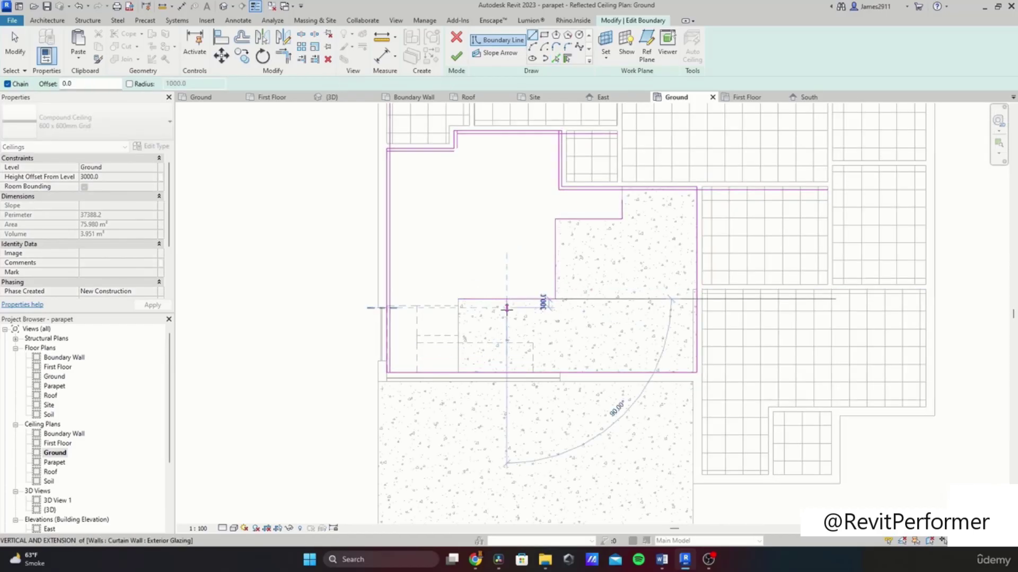
left_click(506, 372)
key("Escape")
key("Escape")
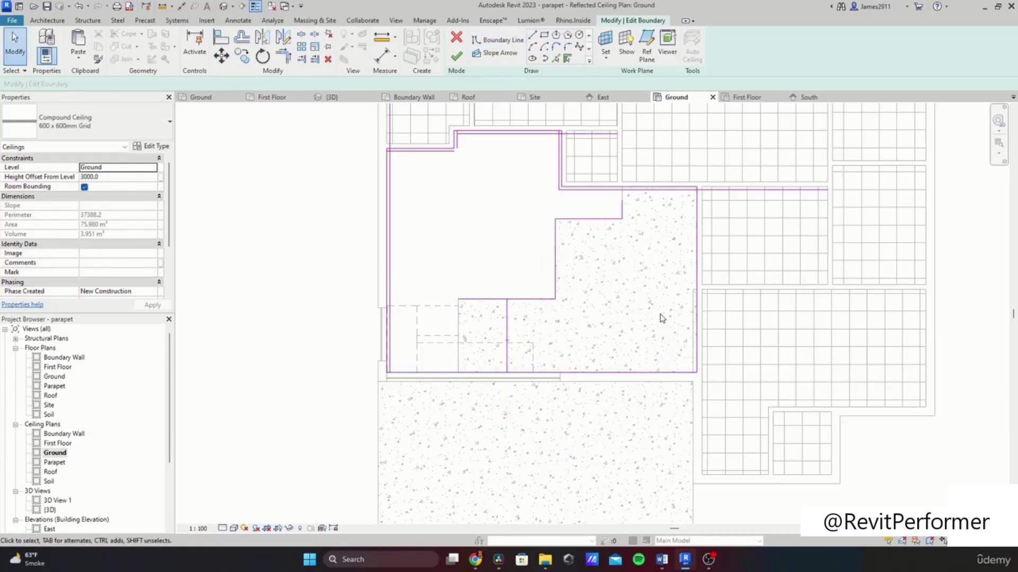
Step: Pull the lower end of the vertical boundary line back slightly from the bottom boundary line
scroll(606, 358, "down", 2)
scroll(490, 390, "up", 5)
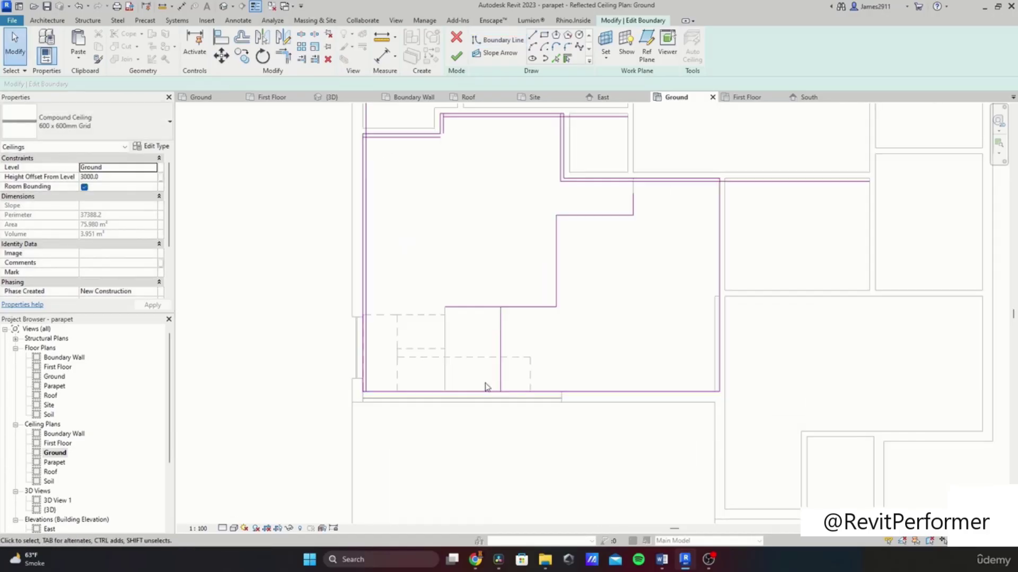
middle_click_drag(491, 378, 503, 355)
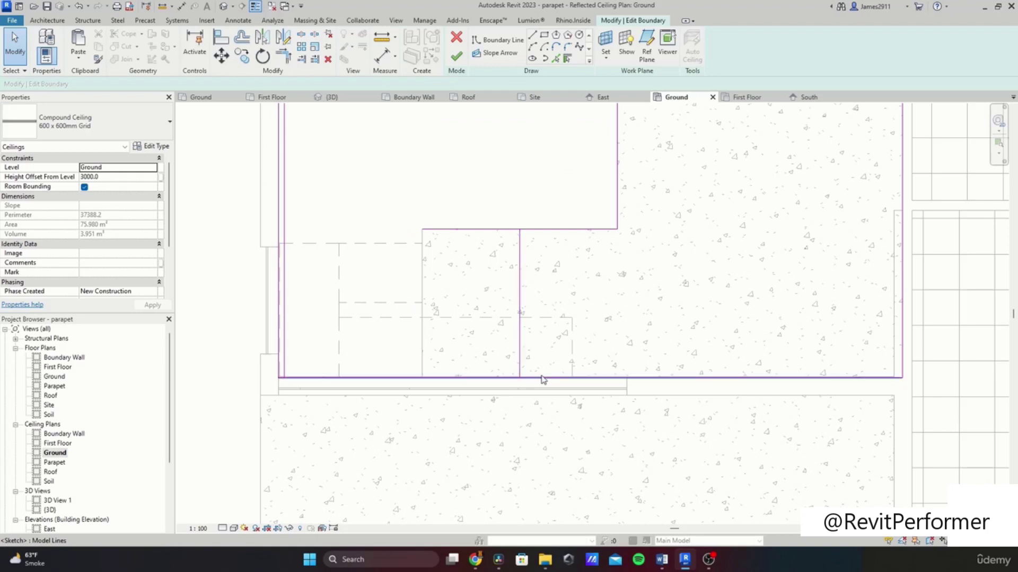
middle_click_drag(554, 382, 525, 422)
scroll(493, 405, "up", 4)
left_click(484, 424)
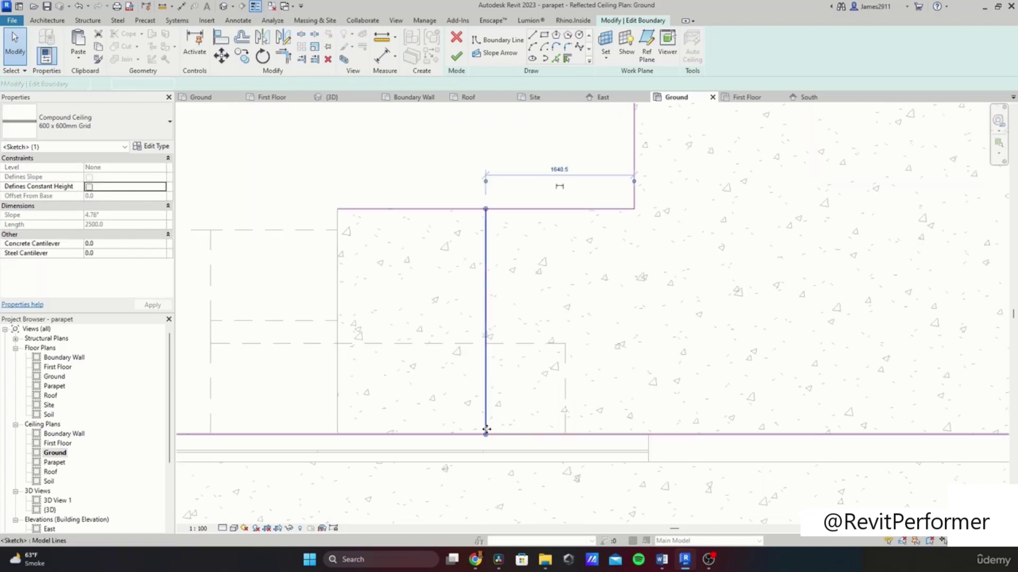
left_click_drag(485, 423, 485, 424)
left_click(386, 399)
mouse_move(395, 400)
middle_mouse_down()
mouse_move(523, 399)
mouse_move(482, 390)
middle_mouse_up()
scroll(510, 398, "down", 2)
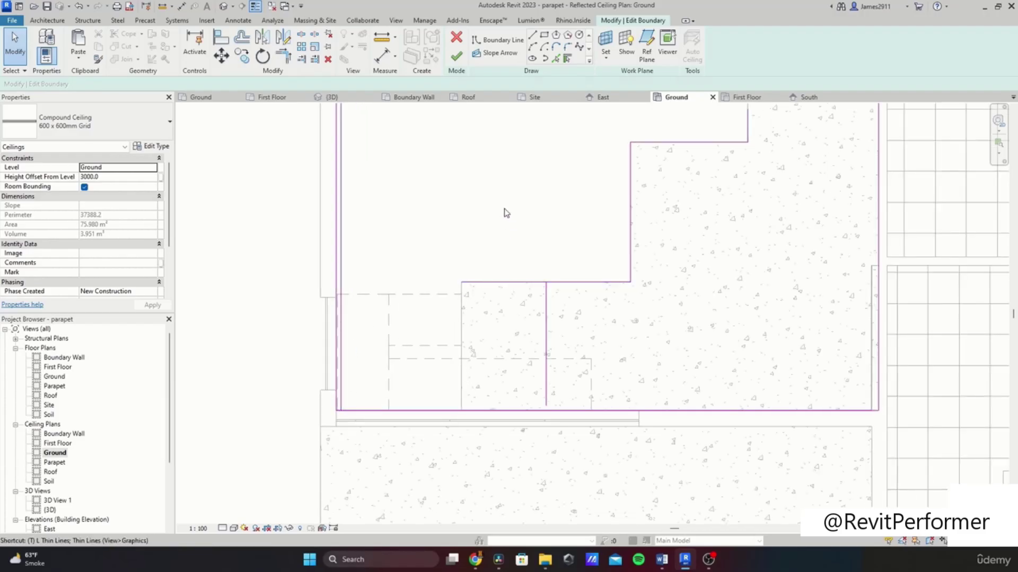
Step: Trim and extend the inner boundary lines to corners so they form a closed loop around the stair opening
scroll(504, 213, "down", 2)
middle_click_drag(503, 210, 465, 336)
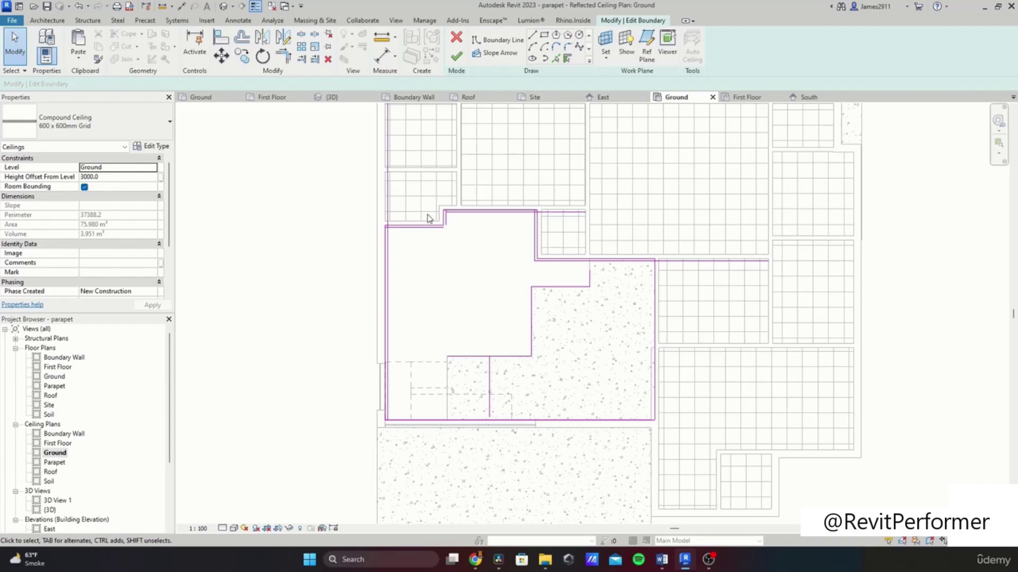
scroll(430, 218, "up", 2)
left_click(422, 231)
key("t")
key("r")
scroll(366, 377, "down", 1)
middle_click_drag(355, 376, 382, 220)
scroll(461, 469, "down", 1)
middle_click_drag(465, 472, 447, 291)
scroll(450, 289, "up", 1)
key("Escape")
scroll(403, 339, "down", 3)
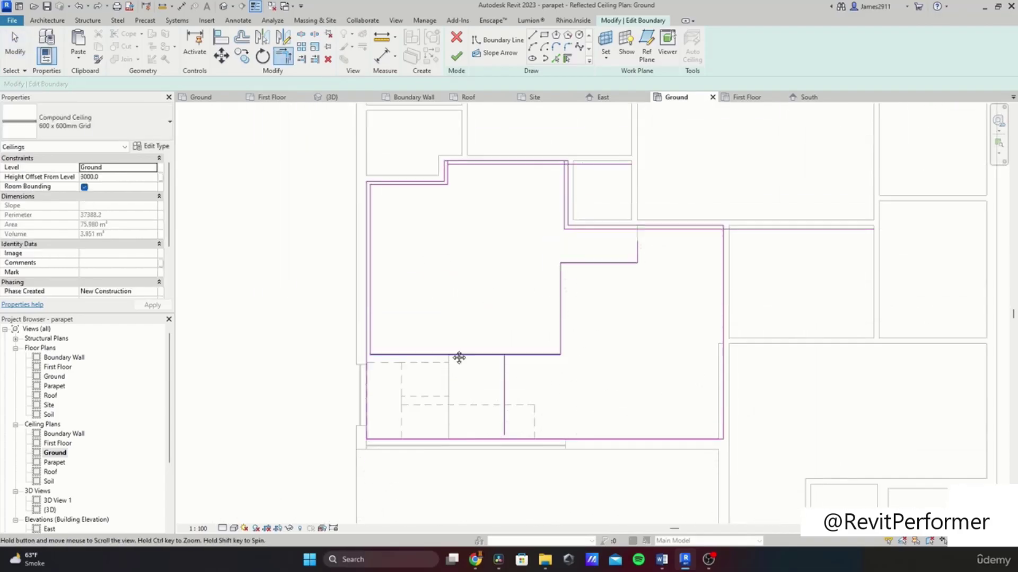
scroll(466, 424, "up", 4)
scroll(557, 334, "down", 1)
scroll(536, 230, "down", 2)
scroll(554, 445, "down", 2)
Step: Trim the remaining crossing lines at the upper-left jog of the inner loop and finish the Ground ceiling boundary
left_click(456, 57)
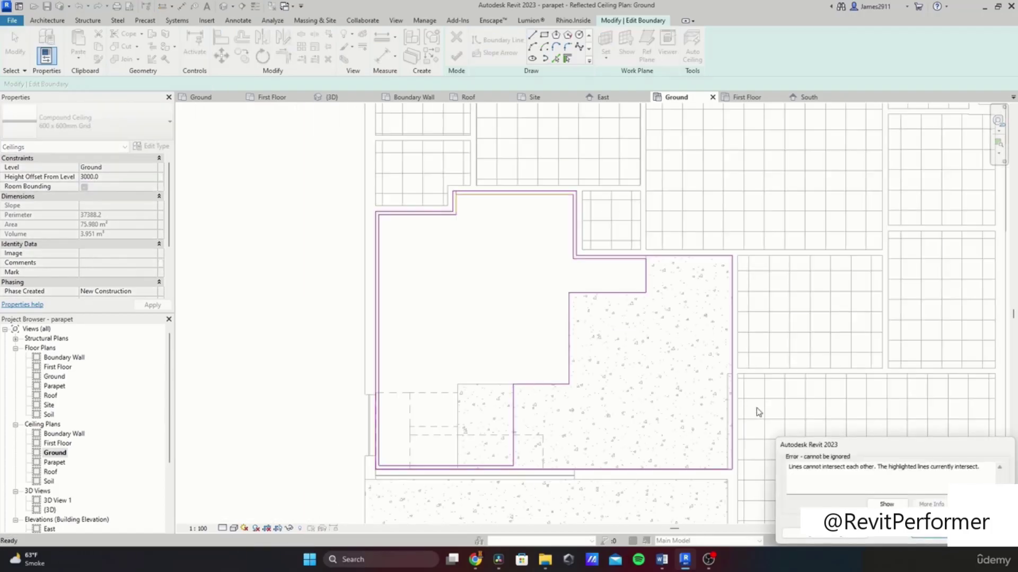
key("Escape")
scroll(469, 200, "up", 2)
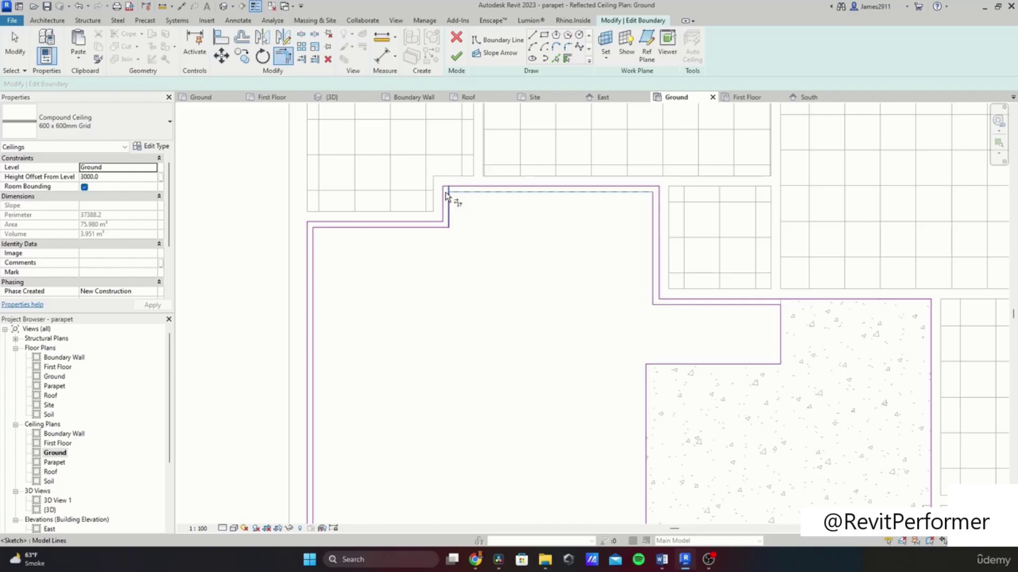
left_click(456, 56)
scroll(573, 329, "down", 3)
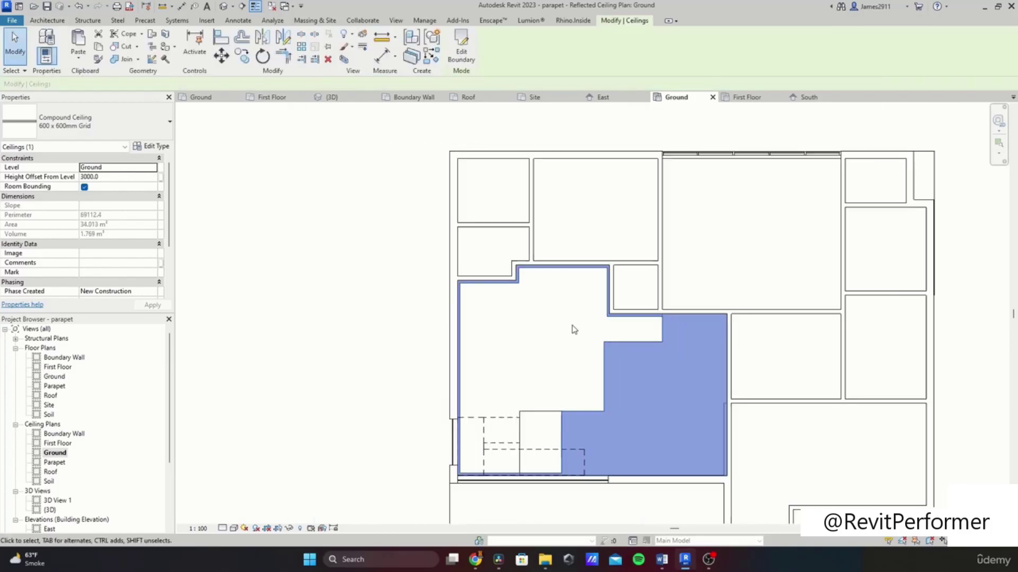
key("Escape")
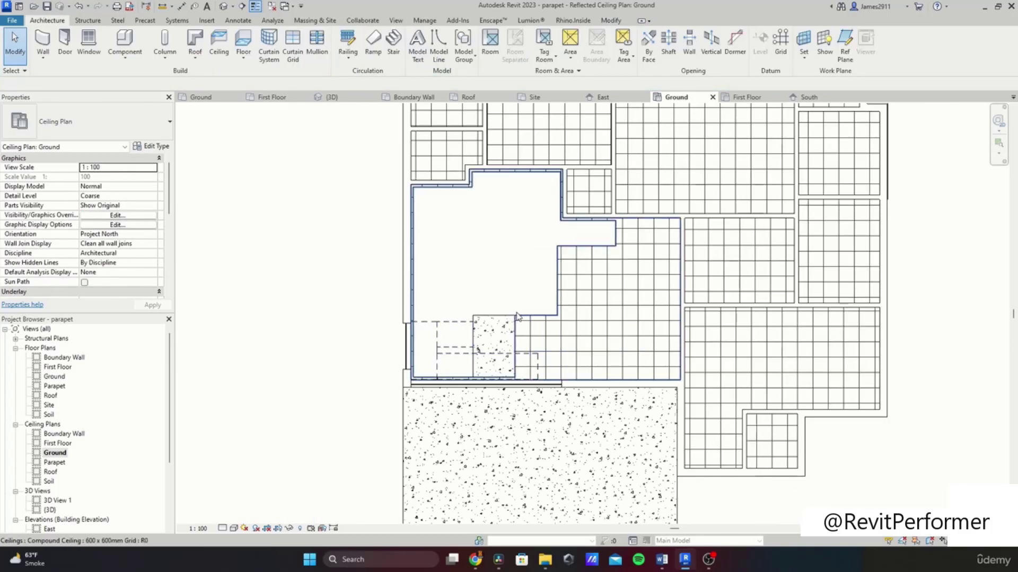
Step: Open the default 3D view and push the section box's left face in to cut through the staircase area
scroll(550, 226, "up", 3)
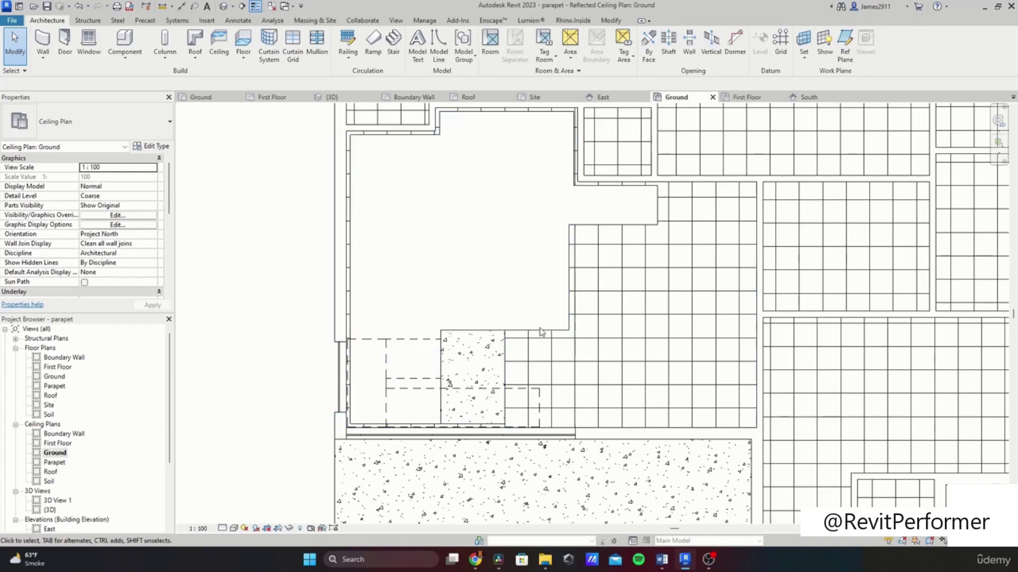
scroll(65, 480, "down", 1)
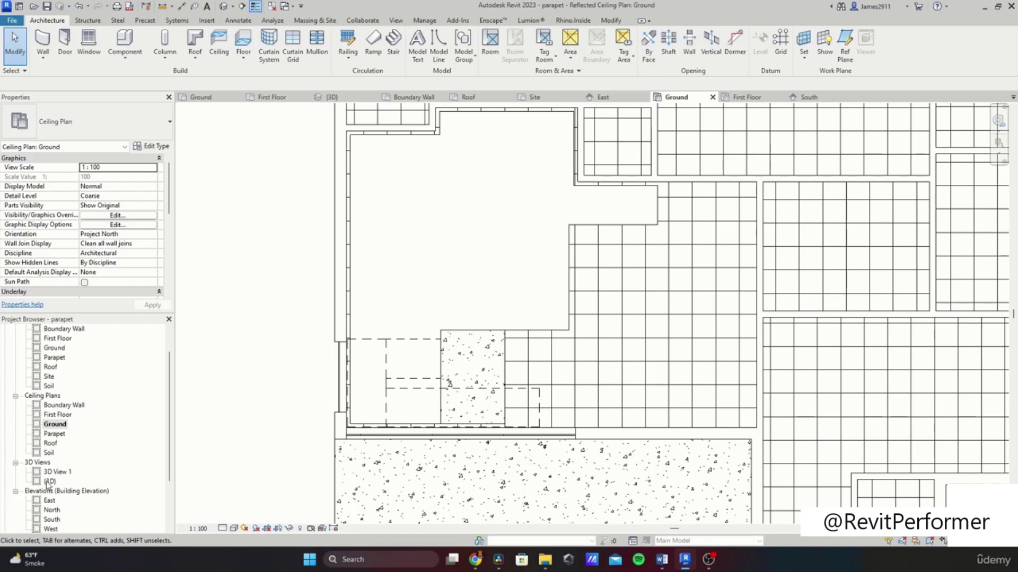
scroll(48, 484, "down", 2)
double_click(49, 425)
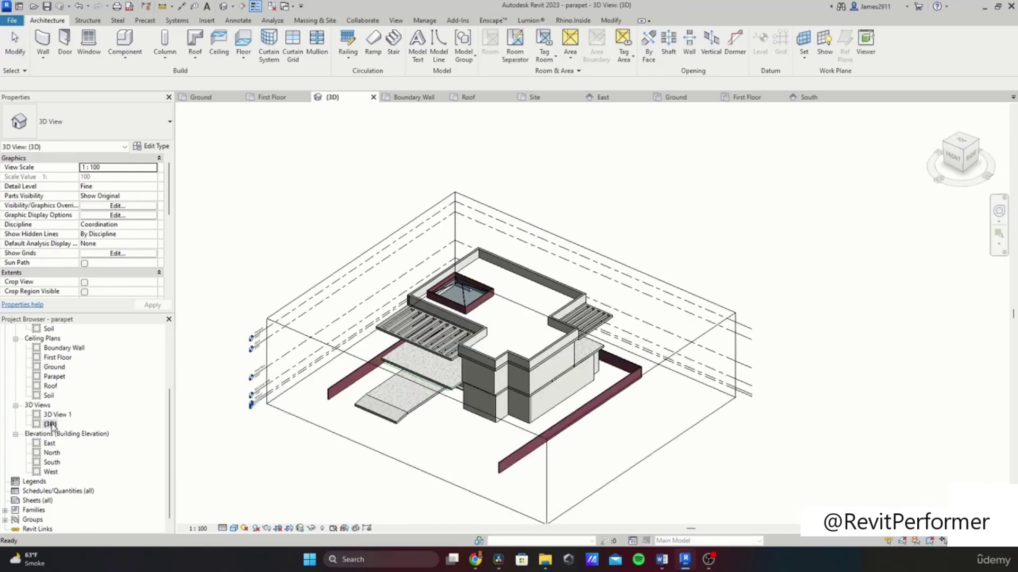
middle_click_drag(302, 467, 387, 357, "shift")
left_click(370, 360)
left_click_drag(351, 342, 454, 326)
left_click(439, 375)
scroll(430, 359, "up", 2)
middle_click_drag(482, 392, 509, 403, "shift")
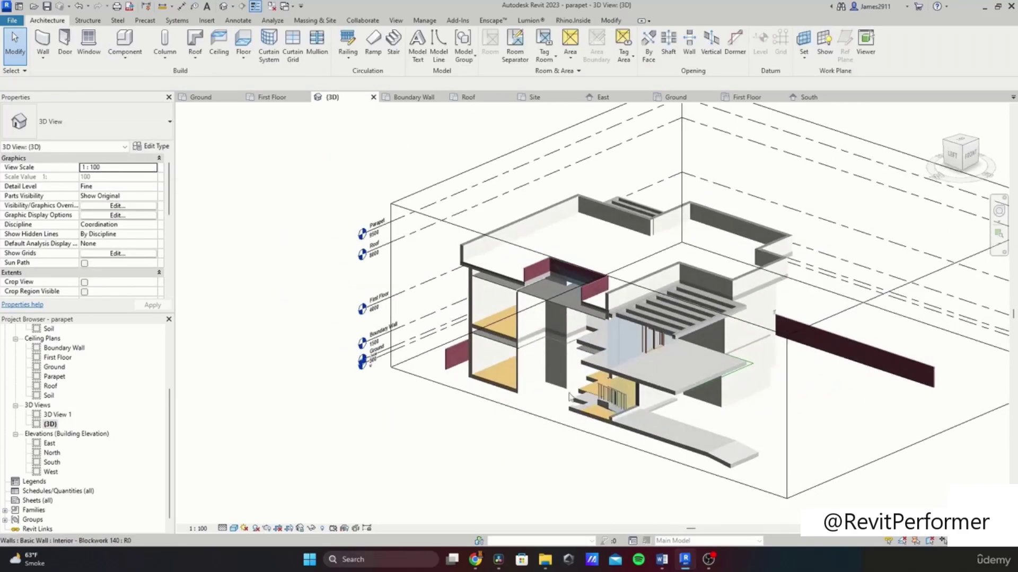
Step: Examine how the edited Ground ceiling meets the slab edges and double-height opening around the staircase
scroll(612, 416, "up", 6)
middle_click_drag(702, 470, 534, 243)
middle_click_drag(631, 220, 407, 366)
mouse_move(599, 318)
middle_mouse_down("shift")
mouse_move(603, 286)
mouse_move(599, 304)
middle_mouse_up("shift")
middle_click_drag(599, 304, 488, 420)
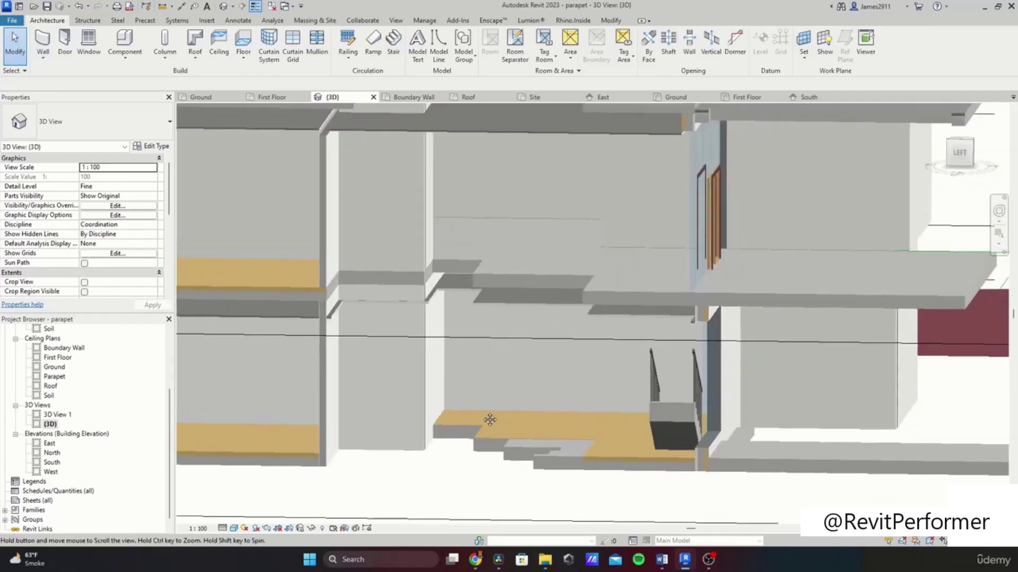
middle_click_drag(478, 332, 402, 451)
middle_click_drag(403, 451, 360, 493, "shift")
middle_click_drag(551, 350, 580, 251)
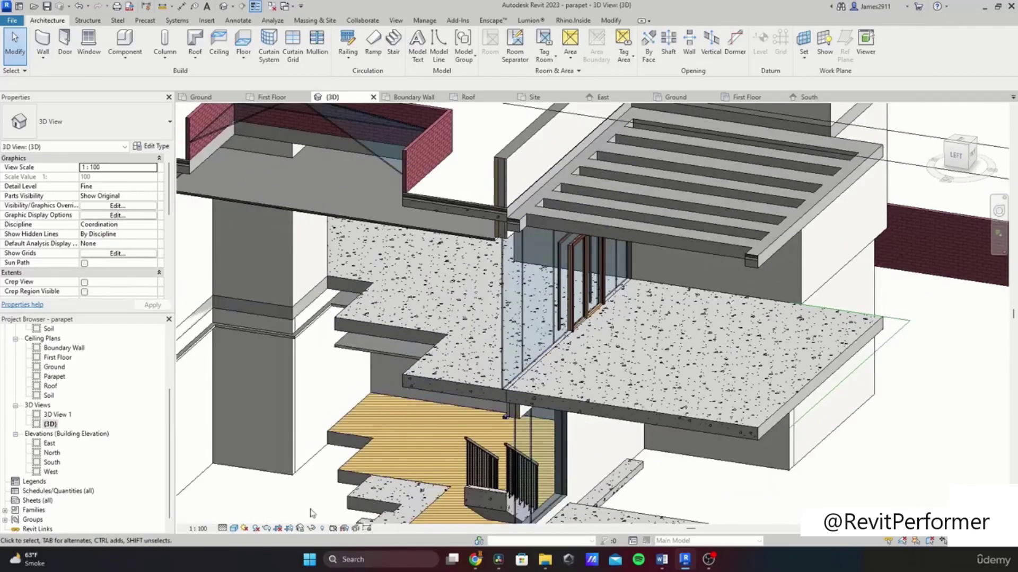
middle_click_drag(312, 513, 362, 415)
scroll(64, 385, "up", 1)
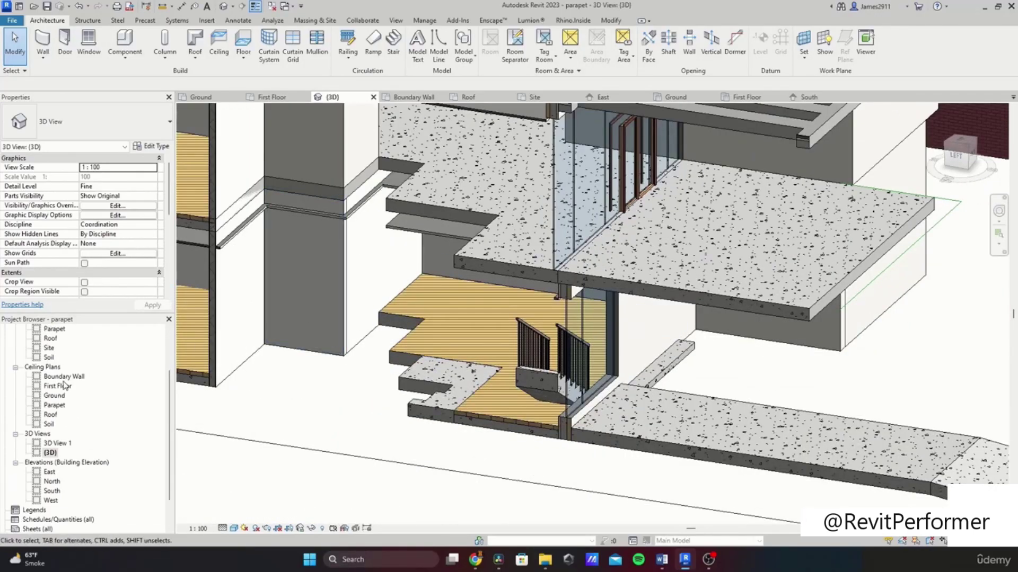
Step: Open the First Floor ceiling plan at the large ceiling over the stair area
double_click(55, 386)
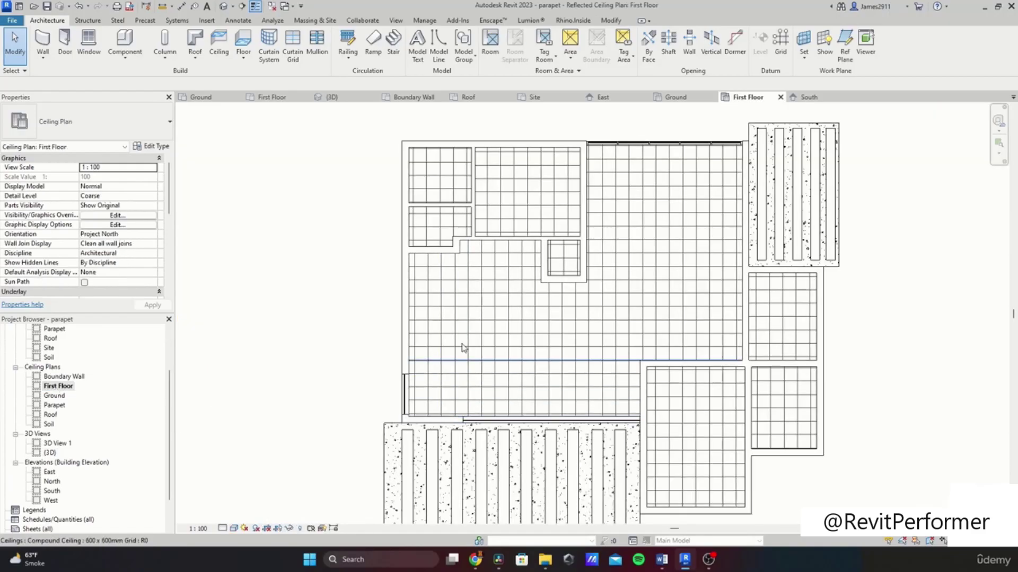
scroll(408, 305, "up", 2)
middle_click_drag(459, 408, 440, 348)
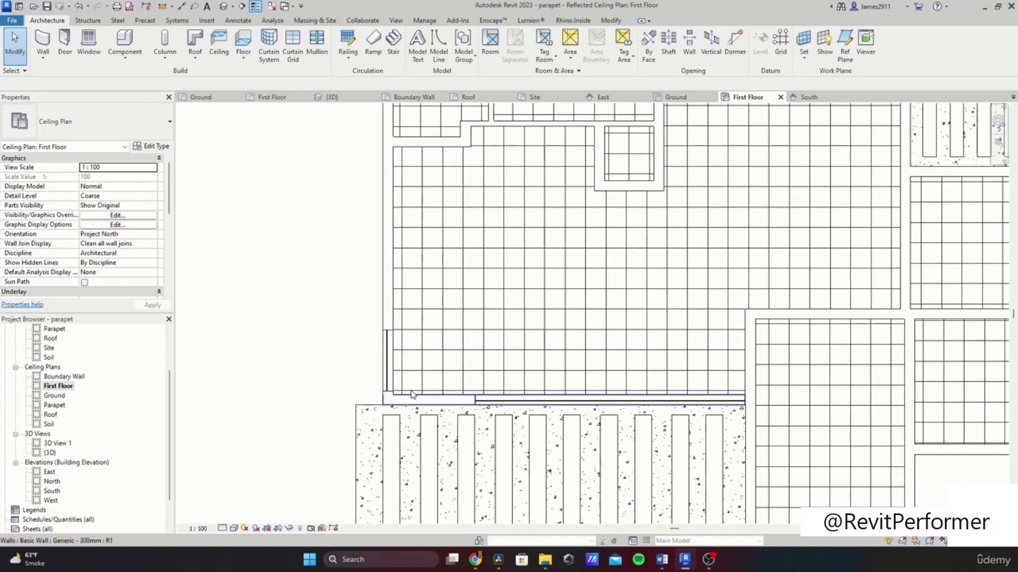
key("Tab")
key("Tab")
key("Tab")
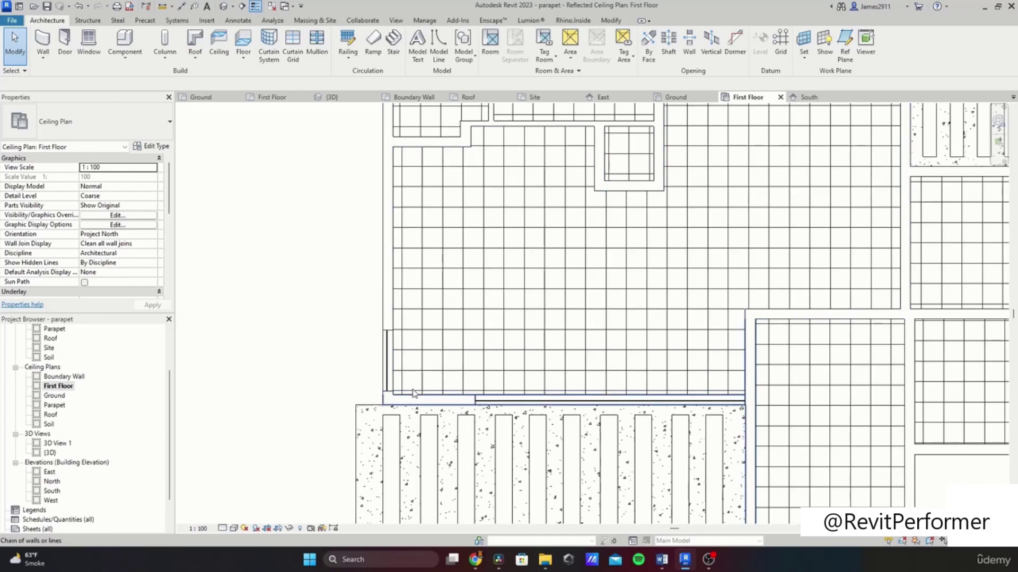
left_click(414, 393)
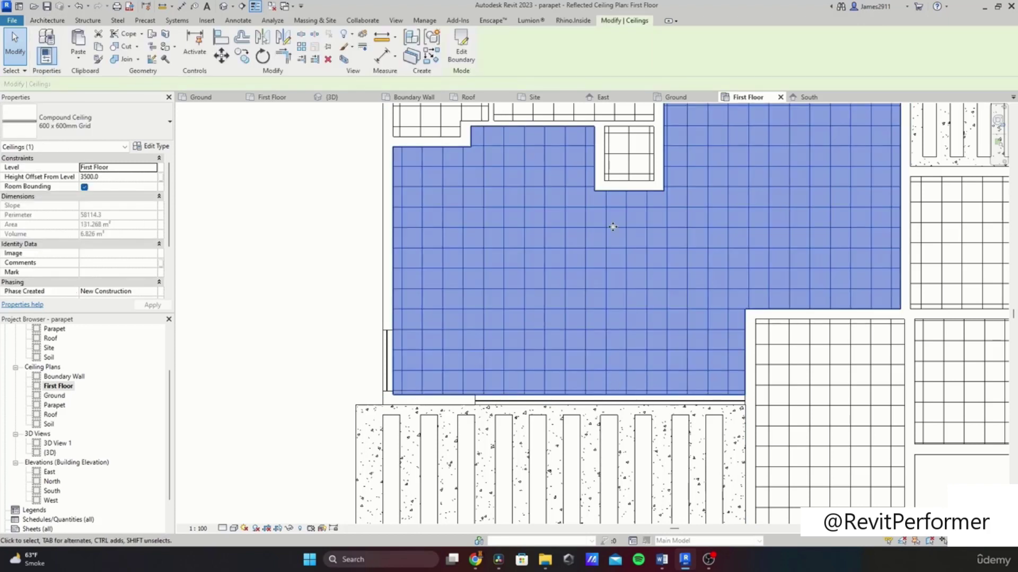
left_click(459, 49)
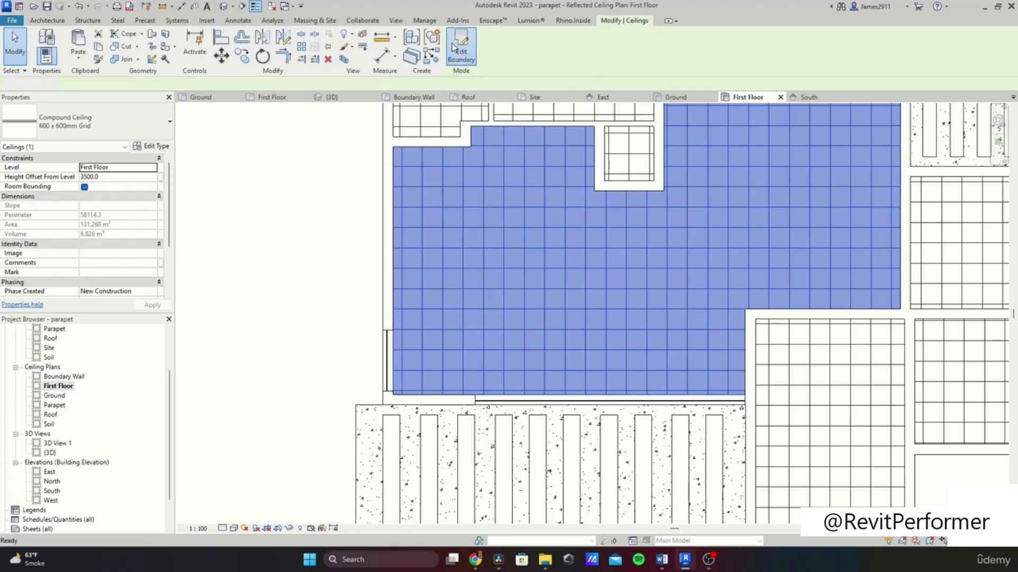
scroll(151, 206, "down", 3)
scroll(152, 207, "up", 3)
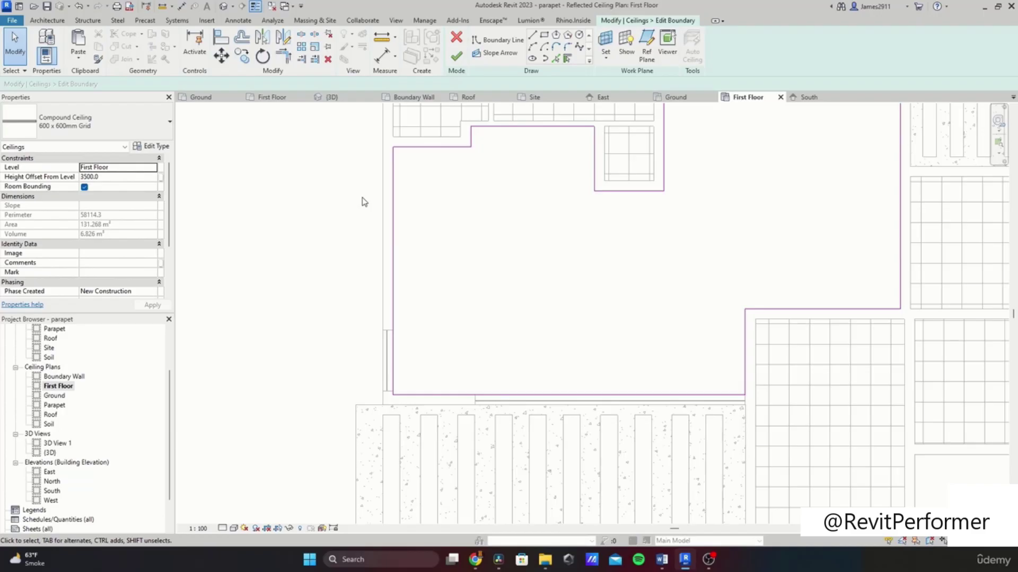
scroll(341, 212, "down", 3)
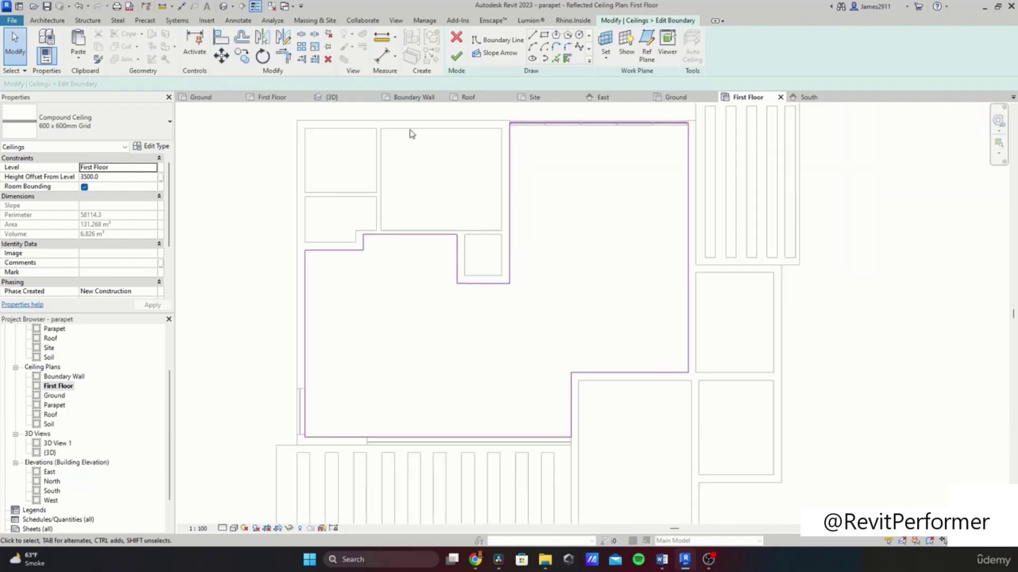
left_click(457, 38)
middle_click_drag(344, 270, 340, 279)
left_click(357, 263)
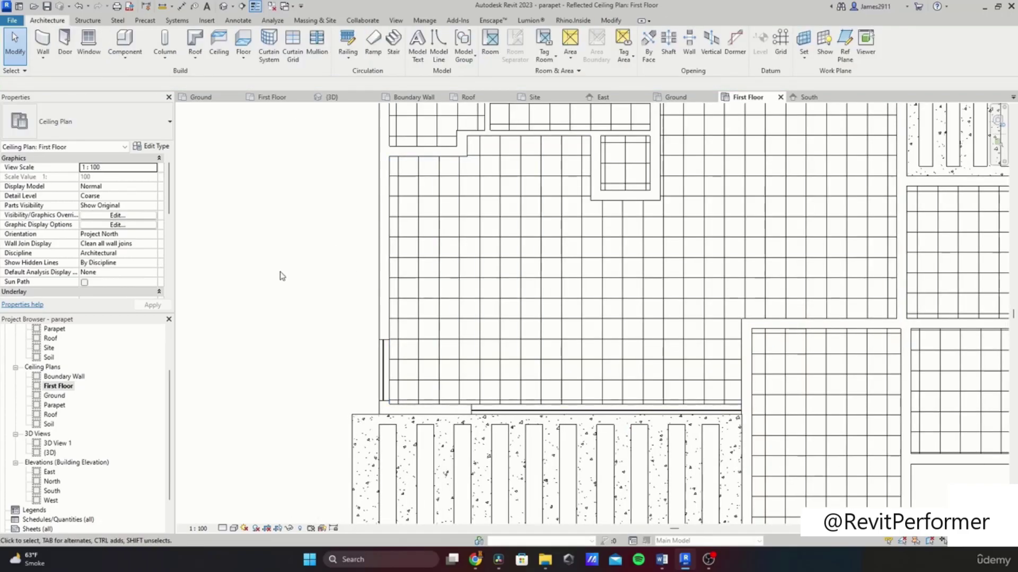
Step: Set the First Floor ceiling plan's underlay to base level Ground, top level First Floor, and orientation Look down
scroll(135, 235, "down", 1)
scroll(145, 258, "down", 3)
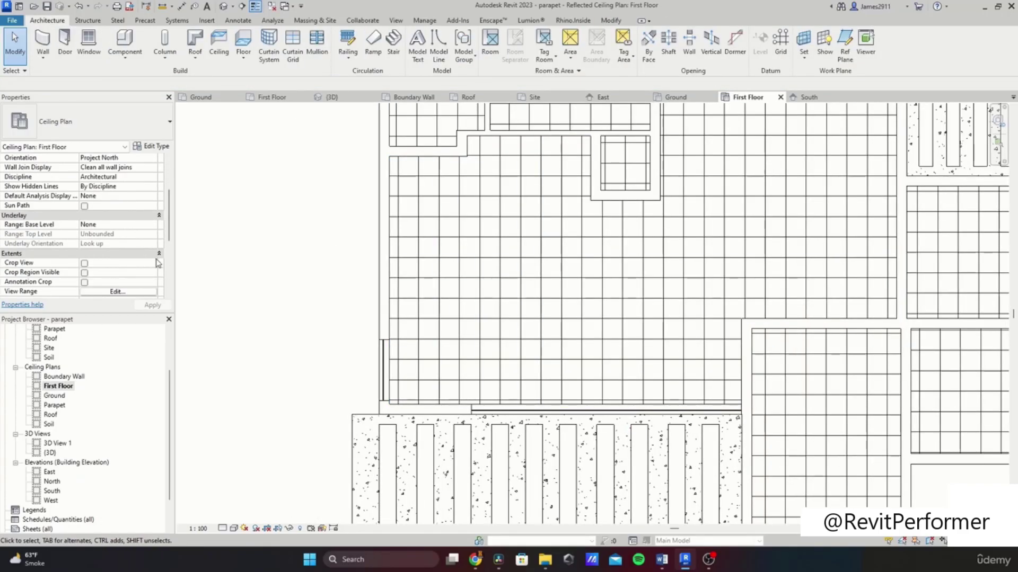
left_click(153, 225)
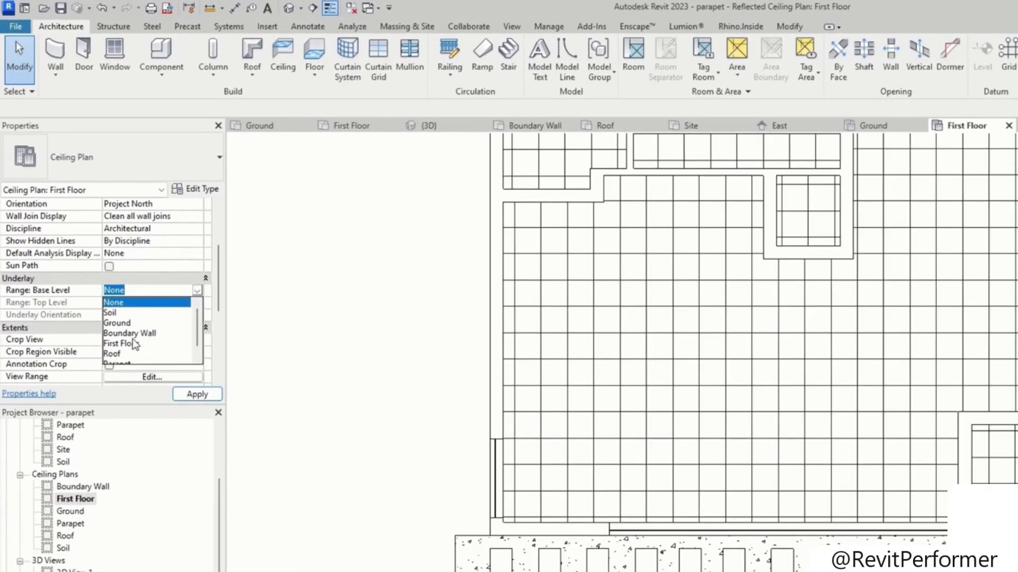
left_click(116, 323)
left_click(153, 302)
left_click(130, 345)
left_click(141, 314)
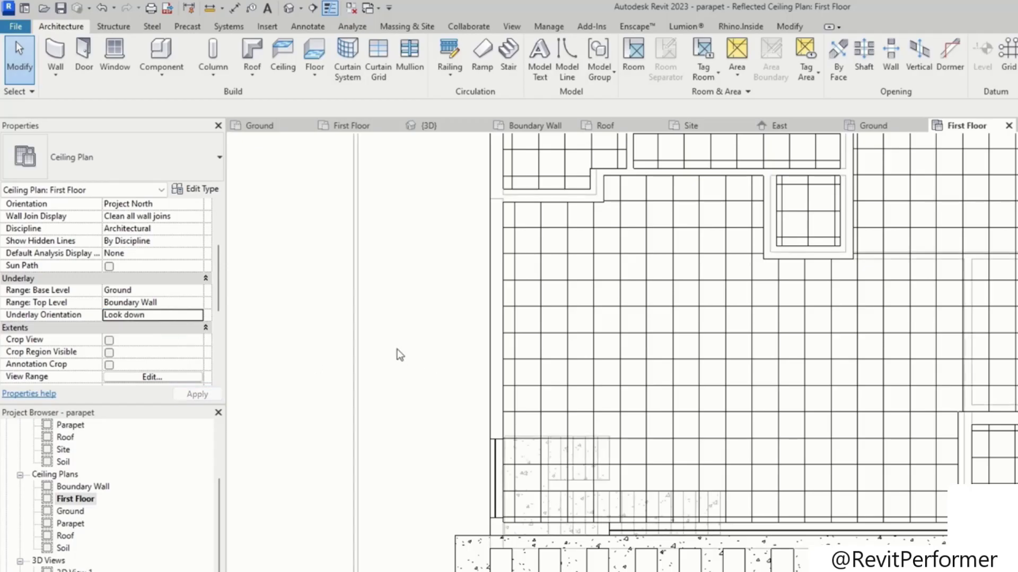
left_click(153, 303)
left_click(136, 336)
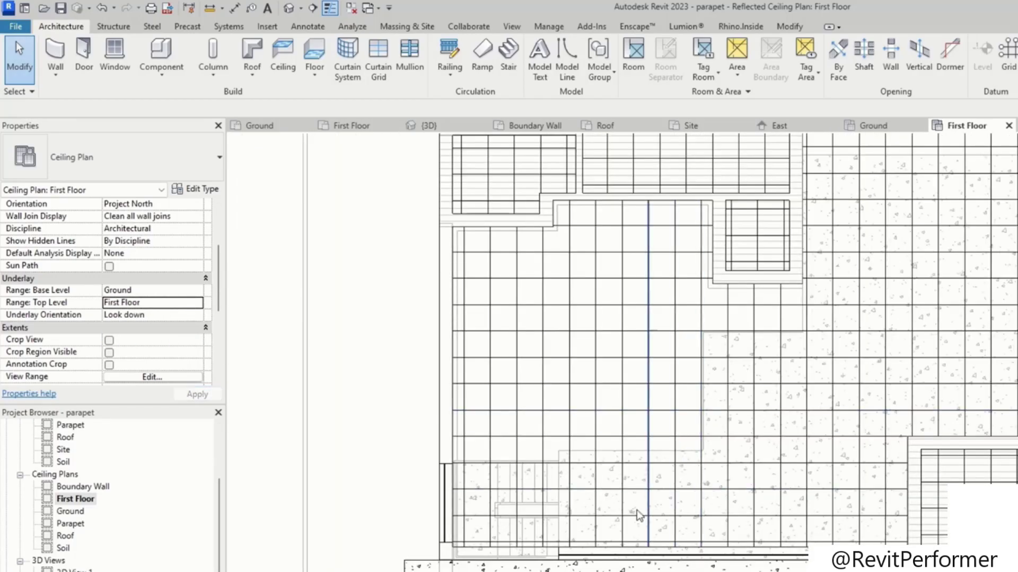
Step: Start editing the boundary of the large First Floor ceiling over the stair area, with boundary lines drawn by Pick Lines
key("Tab")
key("Tab")
key("Tab")
left_click(476, 549)
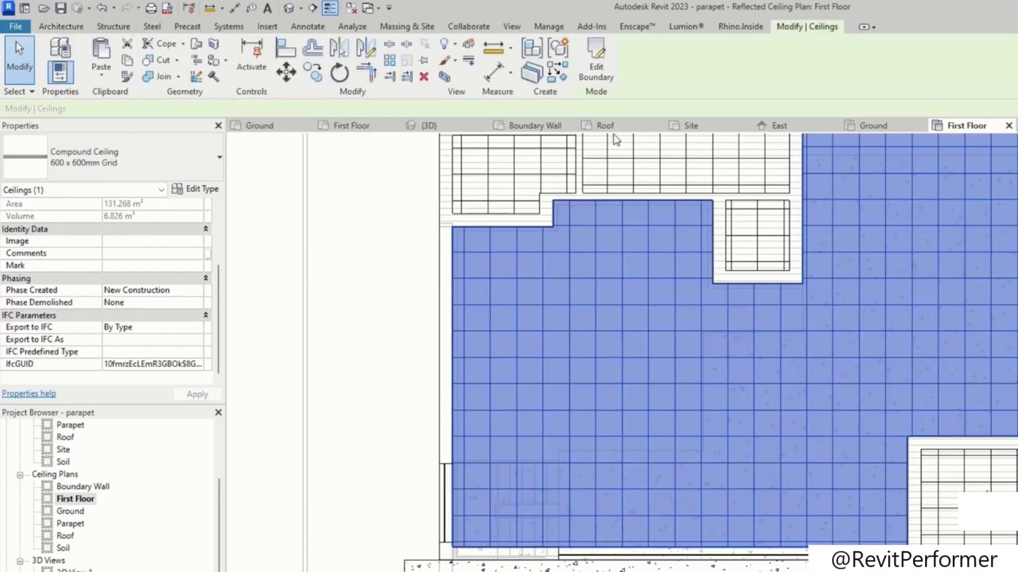
left_click(595, 60)
middle_click_drag(643, 345, 645, 318)
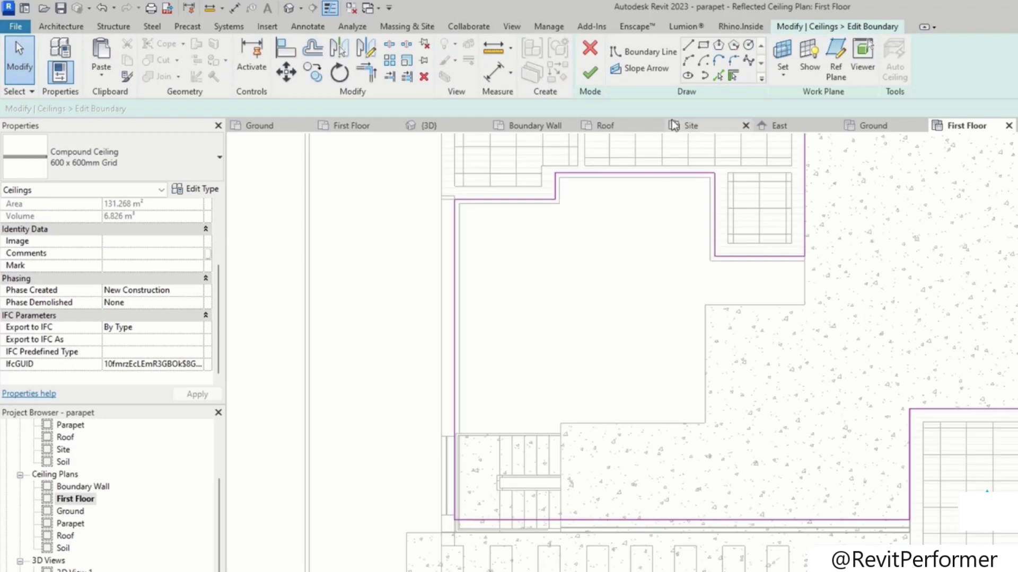
left_click(719, 77)
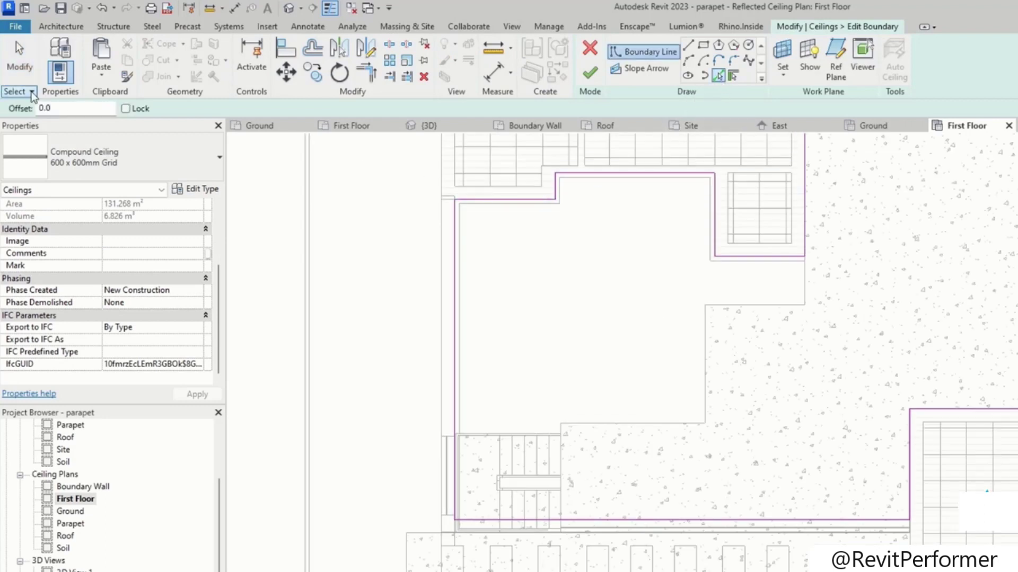
type("11")
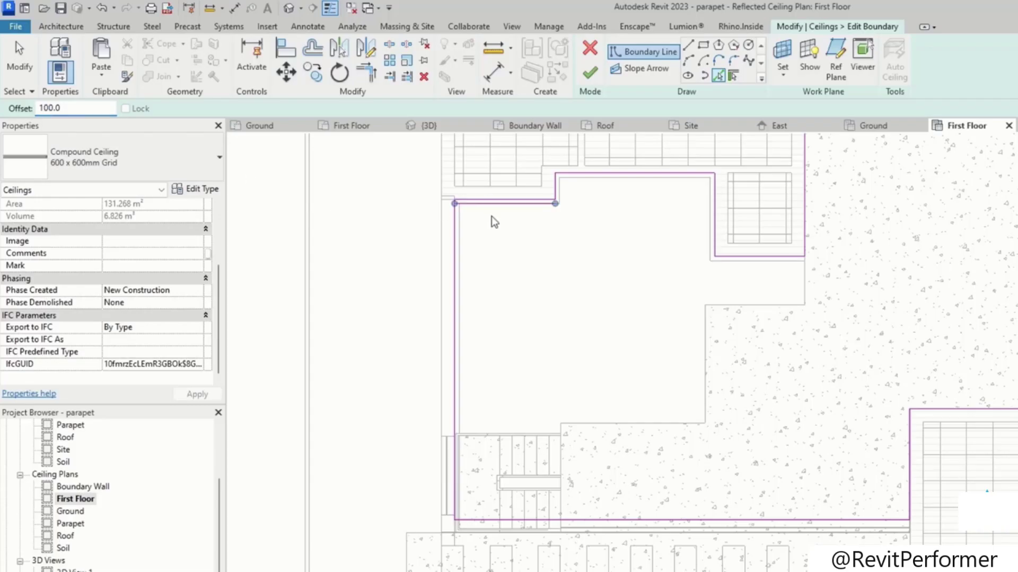
scroll(473, 249, "up", 2)
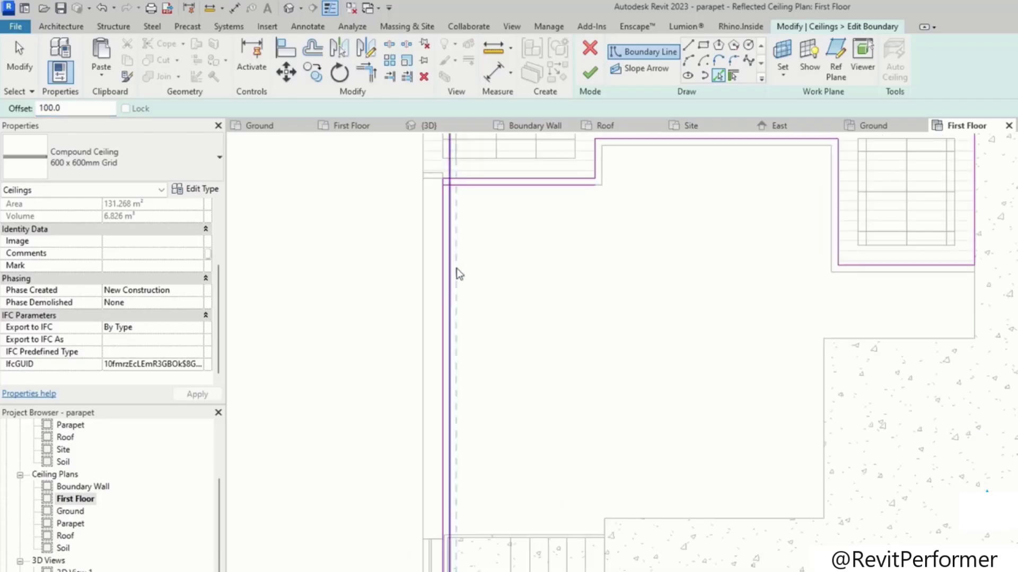
scroll(622, 223, "down", 2)
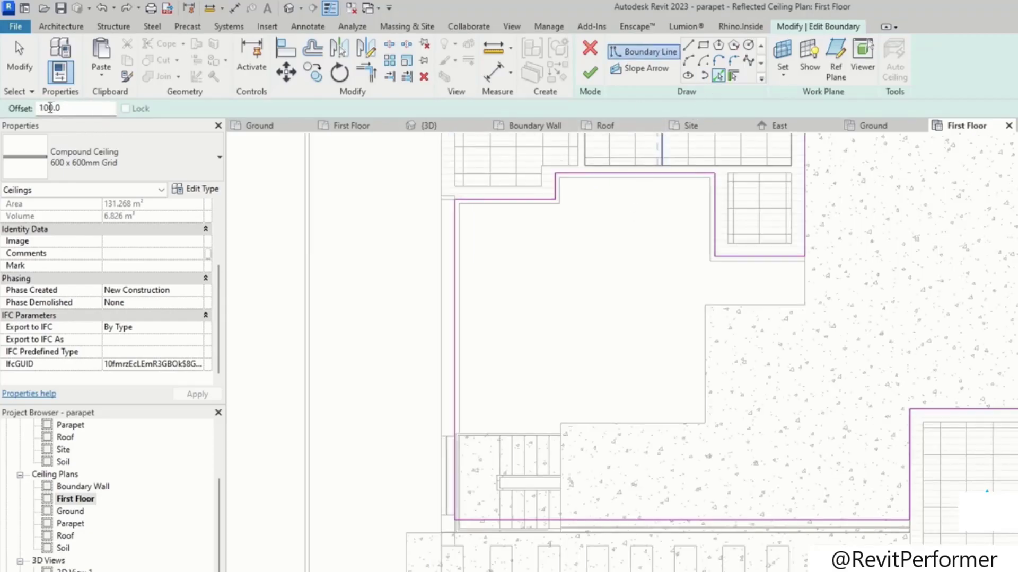
key("BackSpace")
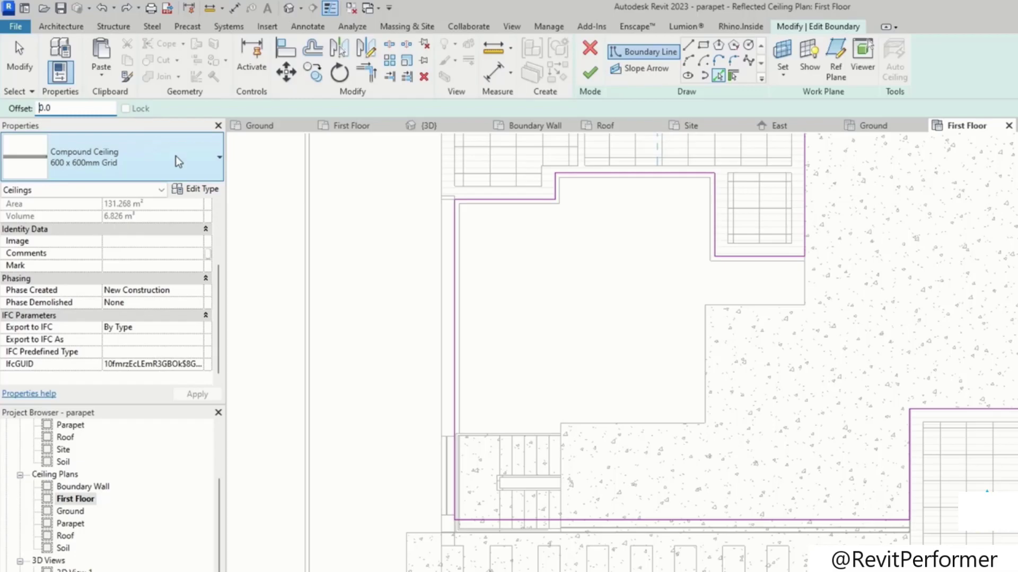
Step: With a 0.0 offset, add boundary lines along the upper-left and left underlay edges and the slab opening's lower, right and stepped edges
scroll(532, 223, "up", 2)
left_click(406, 301)
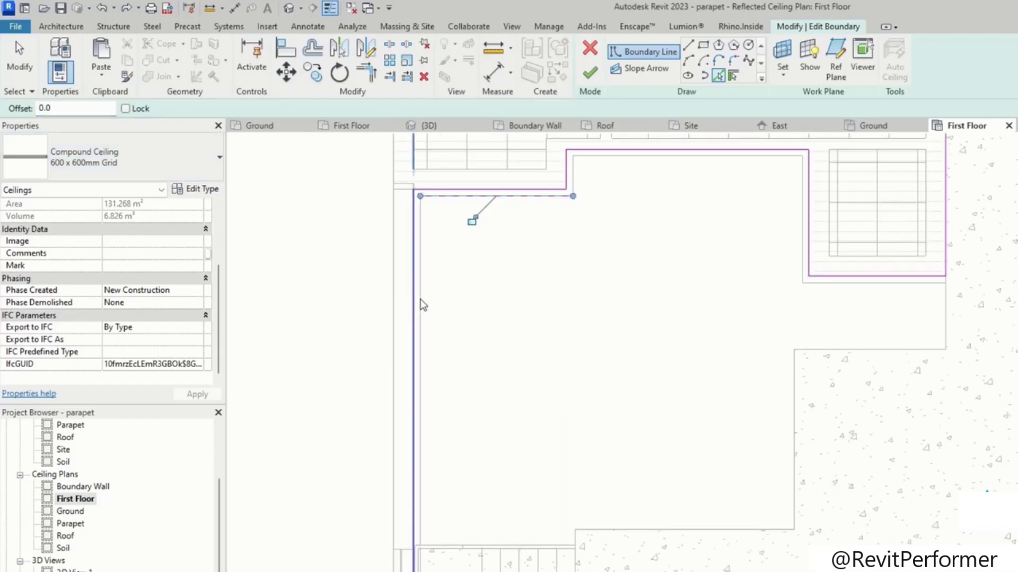
middle_click_drag(602, 485, 581, 418)
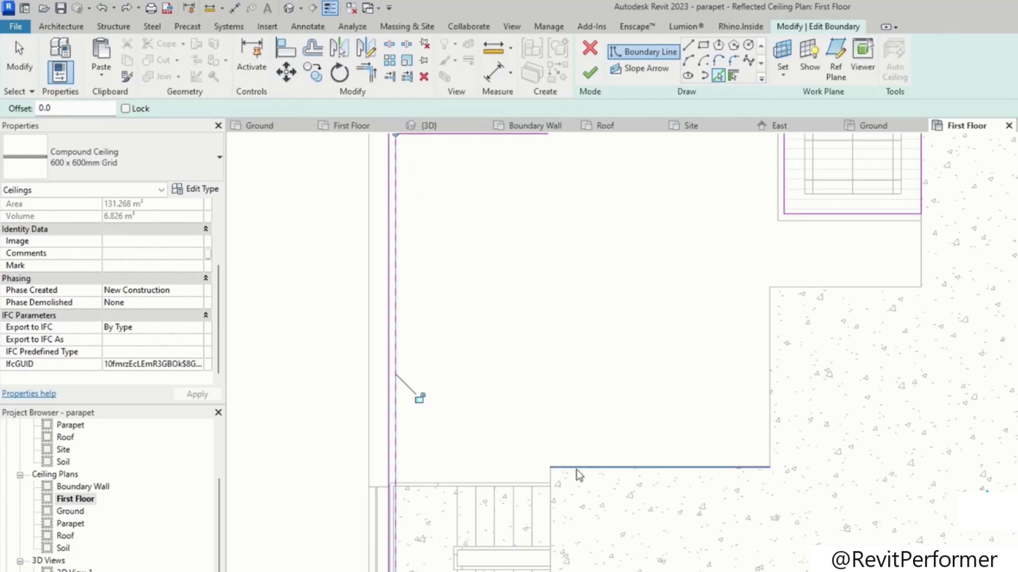
left_click(696, 474)
left_click(773, 423)
middle_click_drag(776, 422, 792, 444)
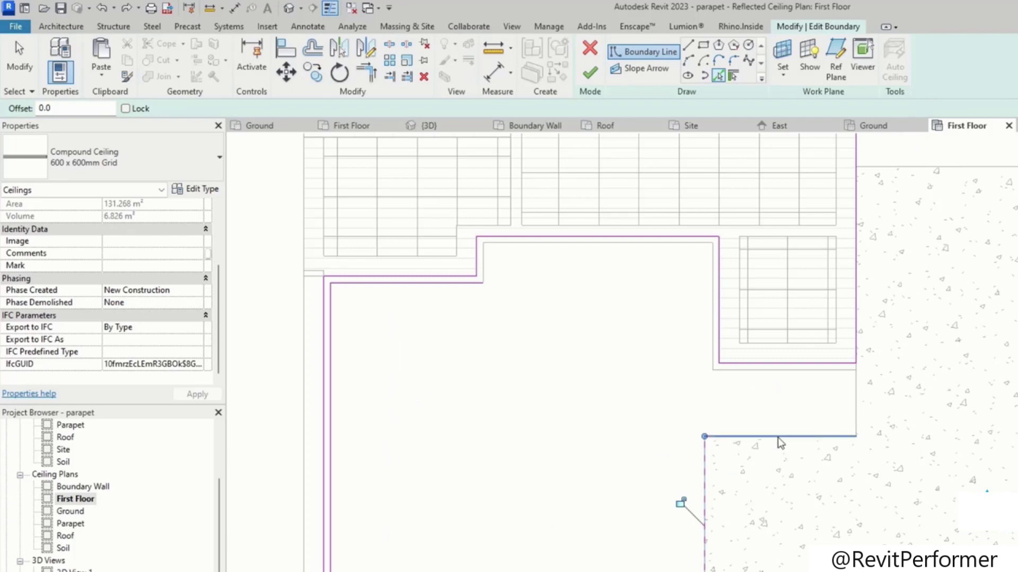
left_click(777, 437)
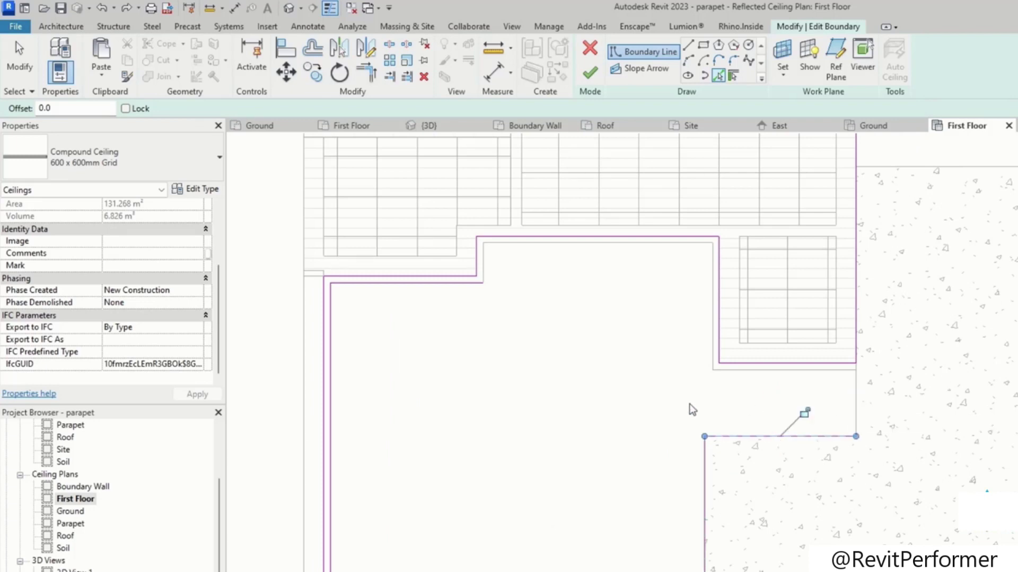
Step: Add inner boundary lines along the opening's upper edge, its left jog, and the vertical edge beside the small room
middle_click_drag(692, 410, 690, 404)
left_click(561, 241)
left_click(480, 264)
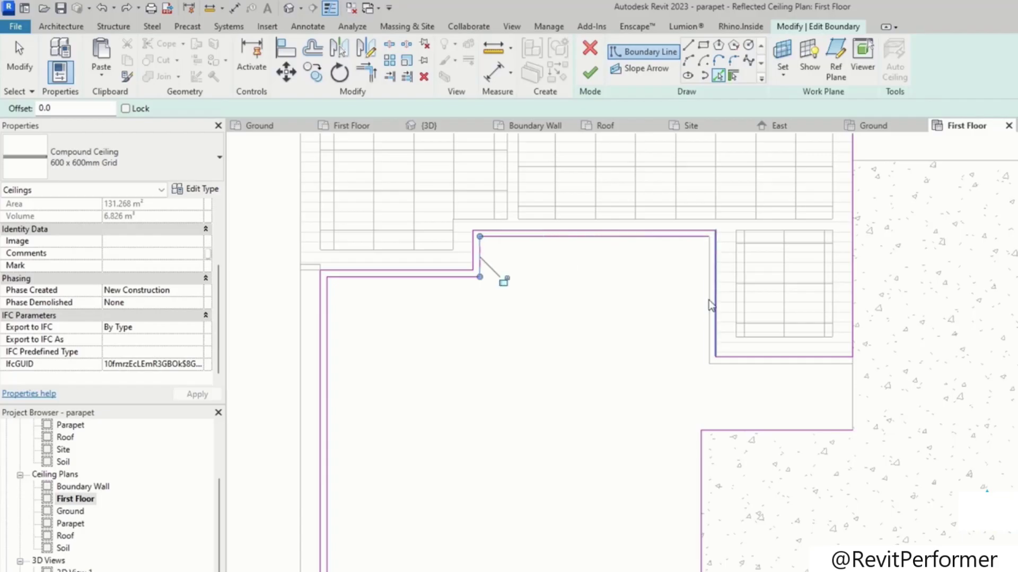
scroll(719, 413, "down", 2)
key("Escape")
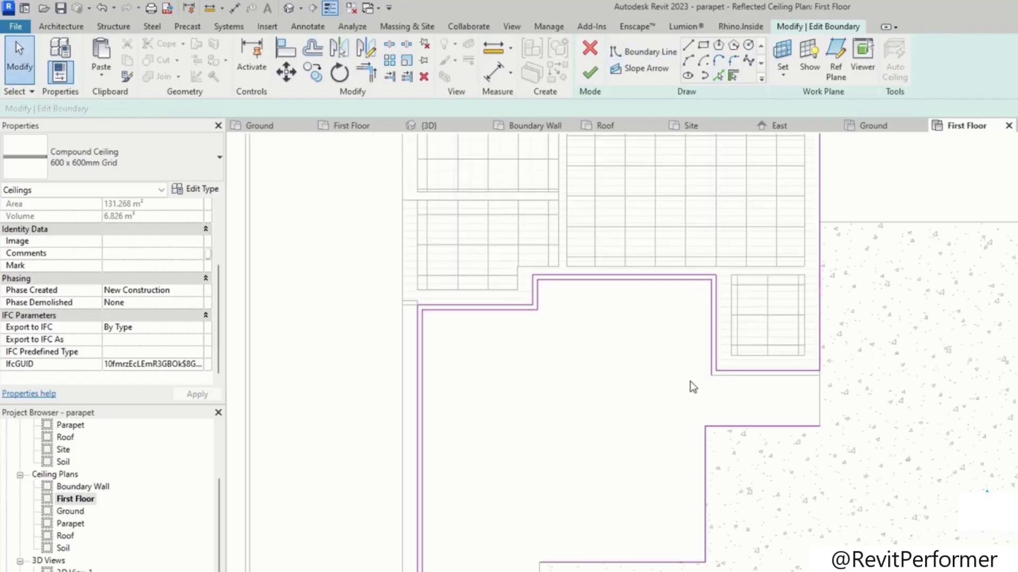
Step: Trim the vertical line beside the small room and the slab's stepped edge line to a corner
key("t")
key("r")
left_click(709, 425)
middle_click_drag(684, 496, 739, 427)
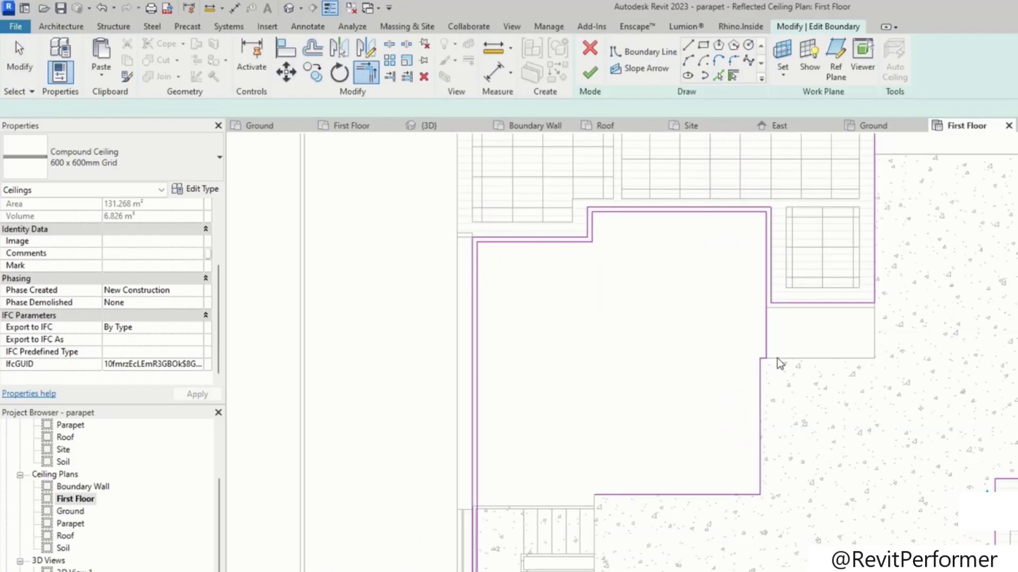
Step: Trim the inner loop's lower line to its left line and finish the First Floor ceiling boundary
key("Escape")
key("t")
key("r")
left_click(626, 495)
left_click(476, 502)
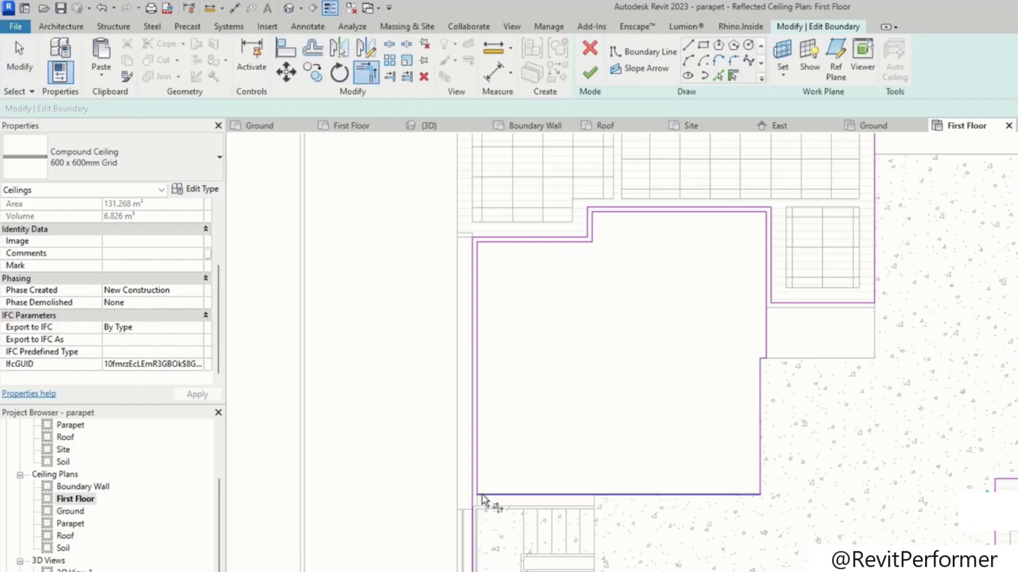
middle_click_drag(577, 366, 589, 438)
key("Escape")
scroll(641, 354, "down", 4)
scroll(622, 482, "up", 1)
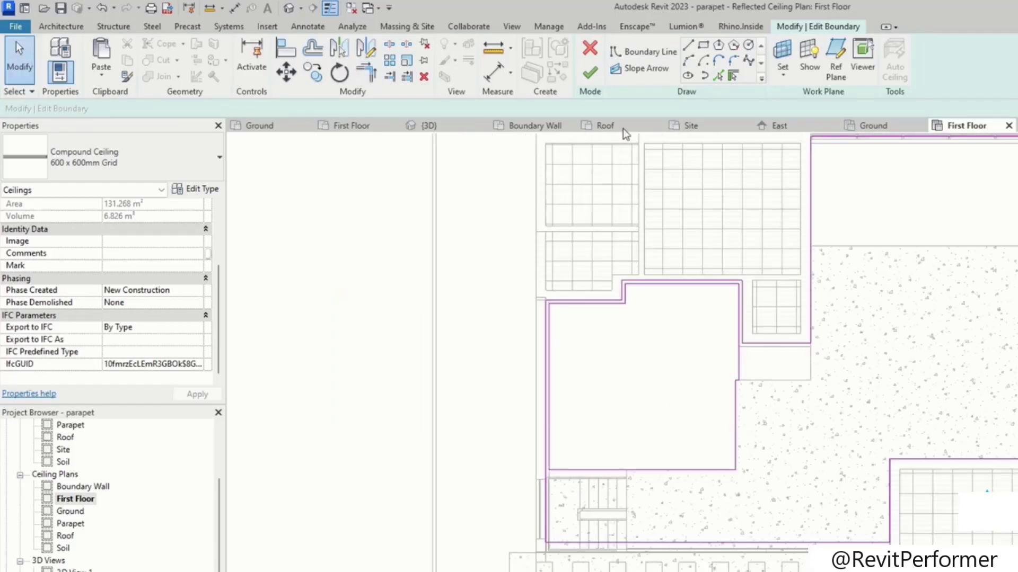
left_click(590, 73)
scroll(694, 411, "down", 2)
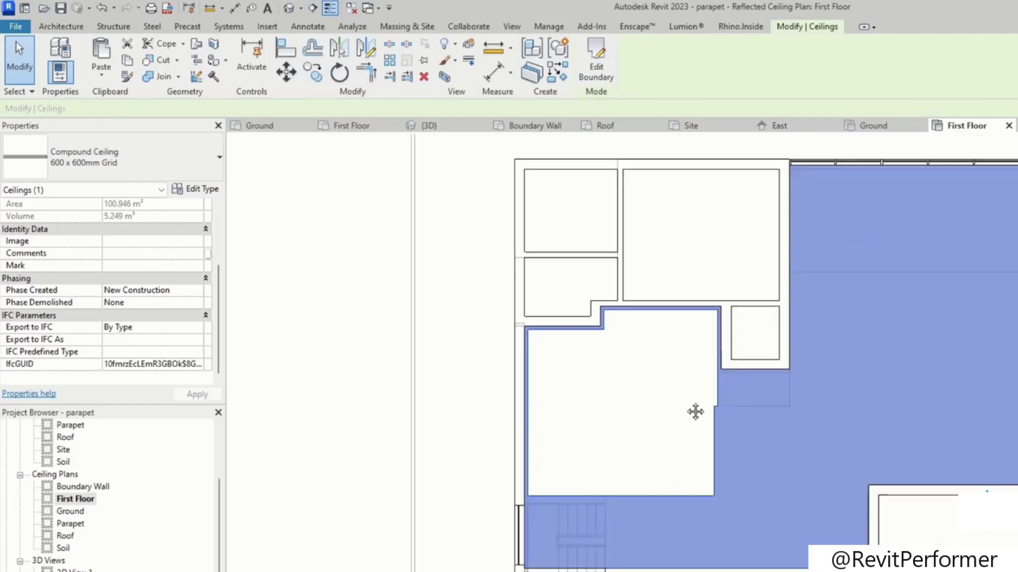
key("Escape")
Step: Cut a rectangle about 6744 by 3100 mm over the upper double-height opening in the same ceiling's boundary and finish the edit
left_click(582, 493)
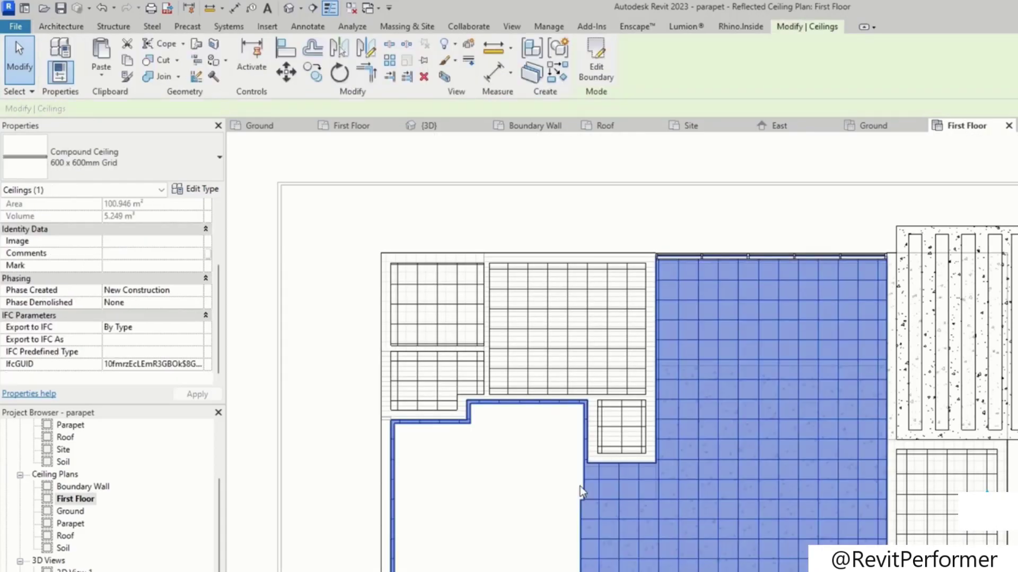
left_click(596, 63)
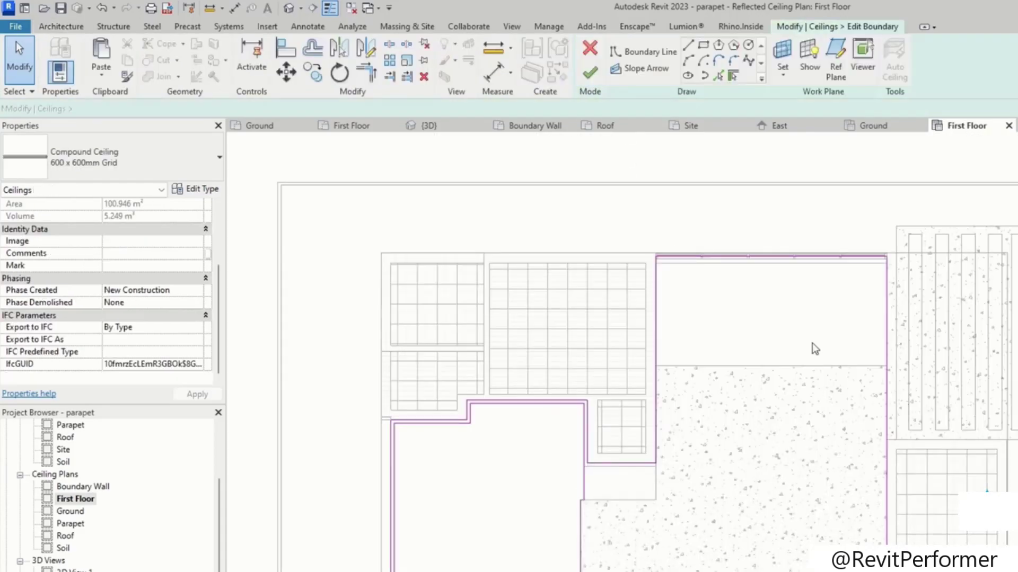
middle_click_drag(740, 281, 562, 343)
scroll(576, 351, "up", 2)
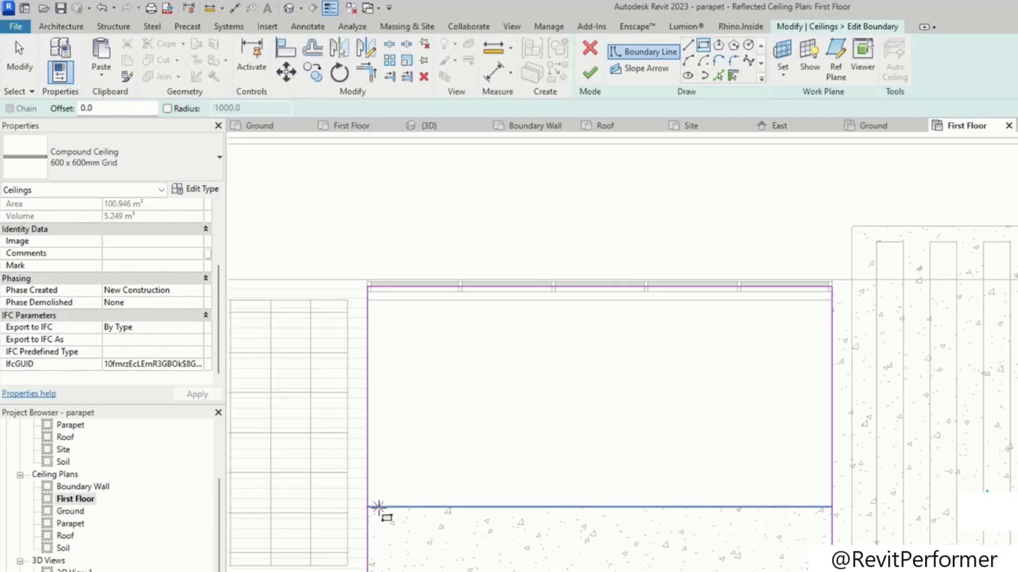
scroll(378, 507, "up", 2)
left_click(371, 507)
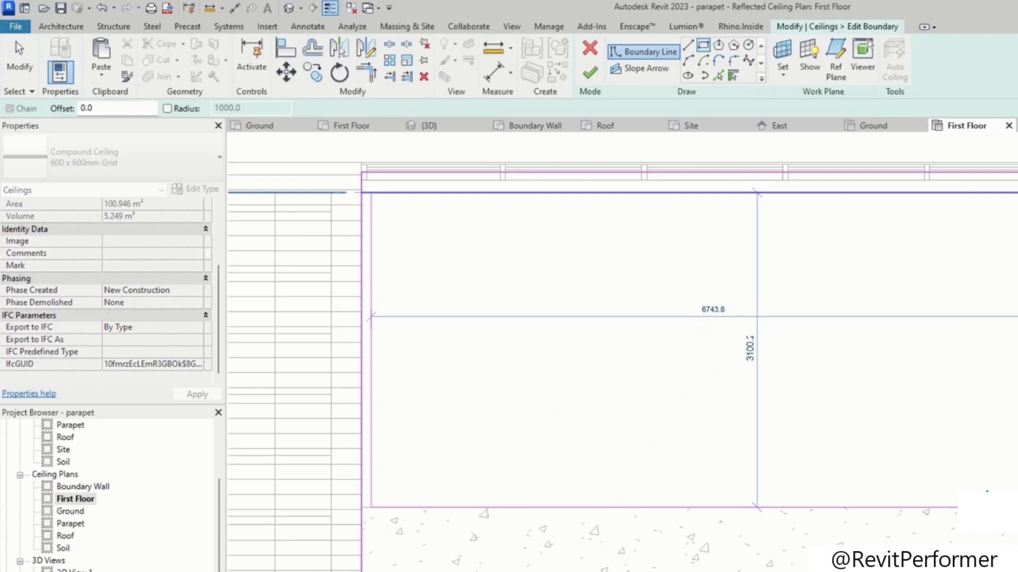
left_click(1017, 193)
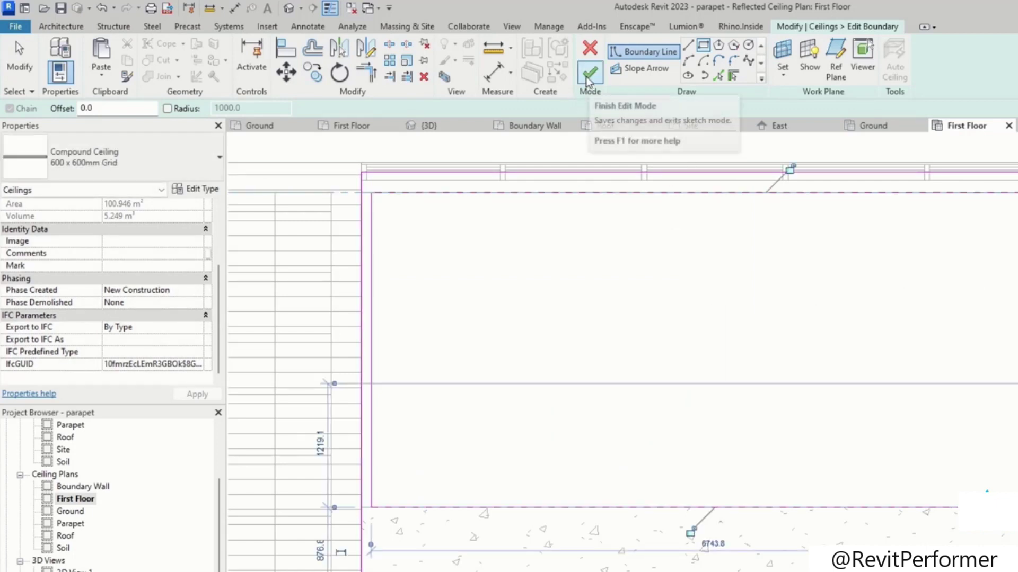
left_click(587, 76)
scroll(663, 326, "down", 2)
left_click(560, 372)
Step: Open the Ground ceiling plan and draw an inner boundary rectangle over the upper double-height opening in the ceiling there
double_click(70, 511)
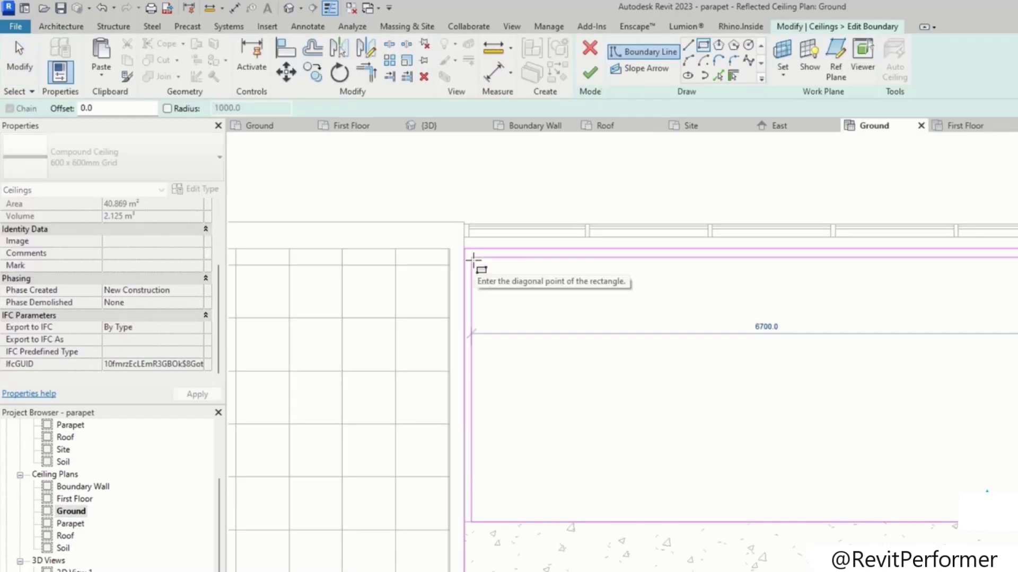
left_click(472, 258)
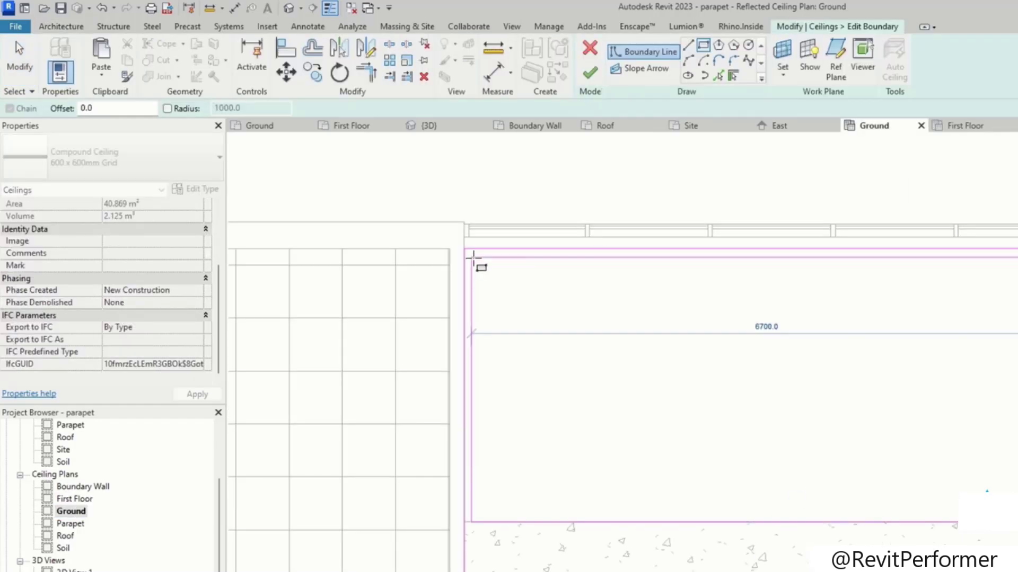
key("Escape")
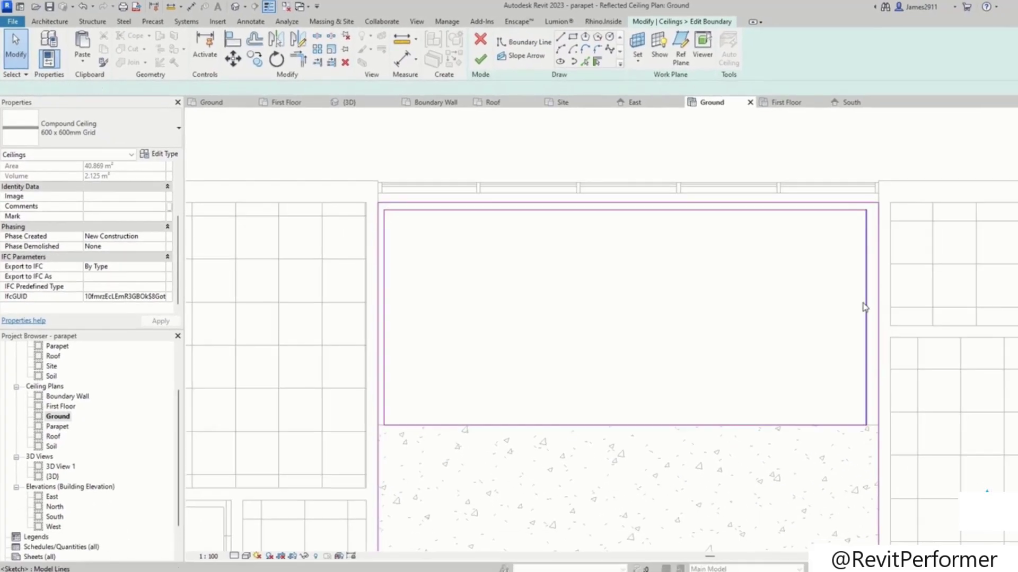
Step: Move the rectangle's right and upper lines outward to about 6700 by 3040 mm and finish the Ground ceiling boundary
left_click(869, 306)
left_click(497, 212)
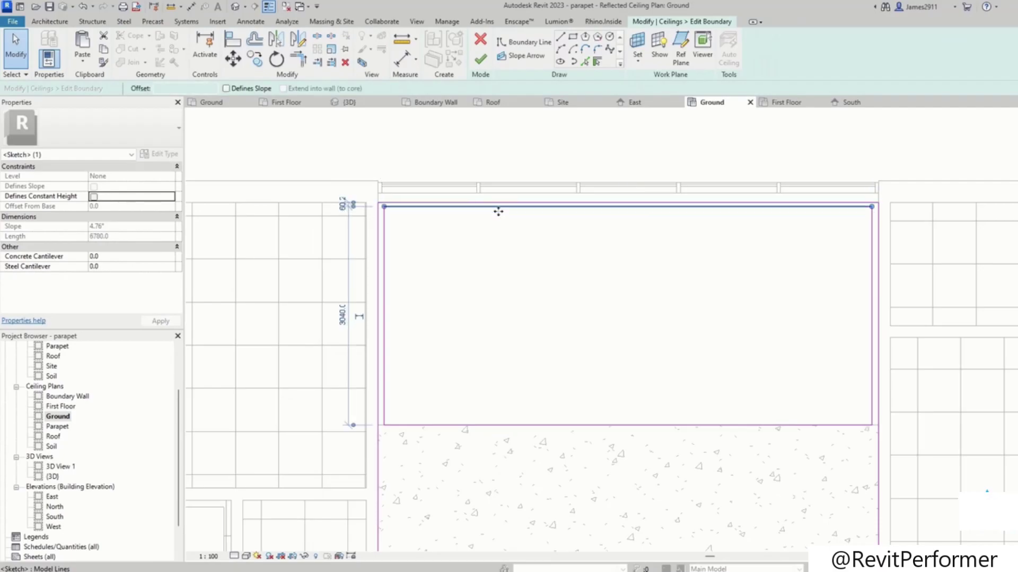
left_click(480, 59)
left_click(567, 260)
Step: Check the finished Ground ceiling plan and examine the ceiling cut-outs around the double-height openings in the 3D view
scroll(566, 260, "down", 6)
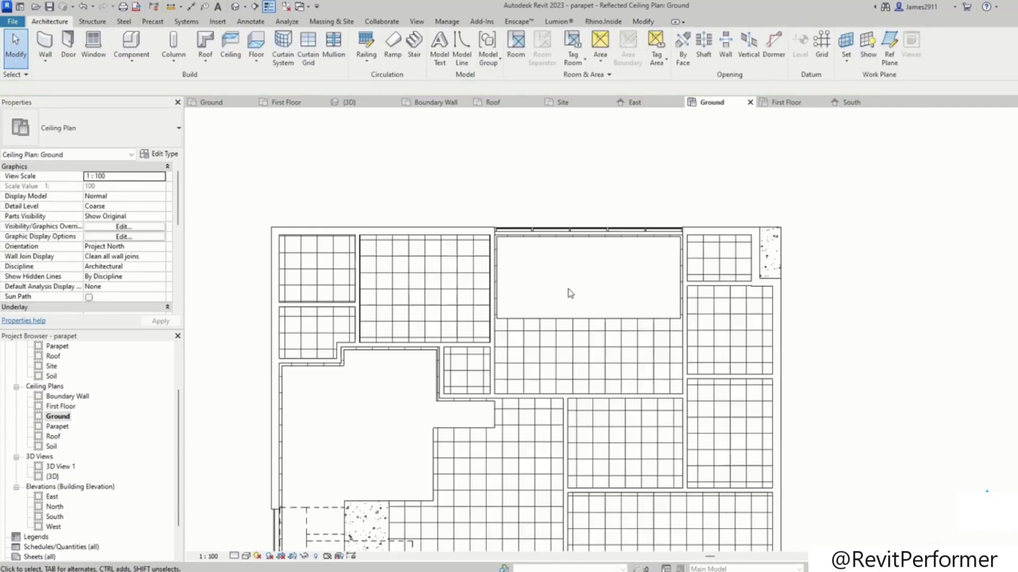
scroll(584, 317, "up", 1)
scroll(47, 476, "up", 2)
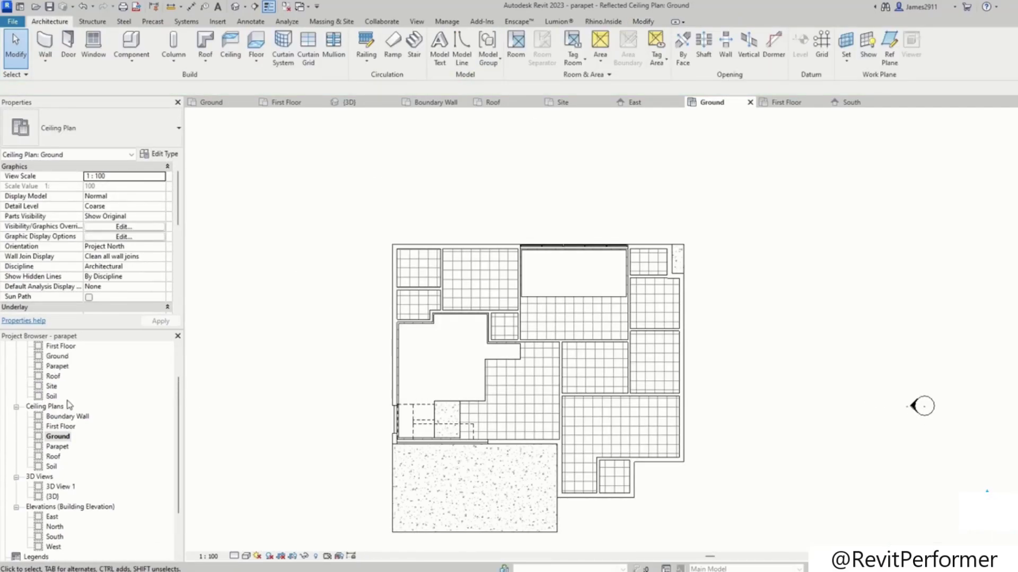
scroll(524, 317, "up", 3)
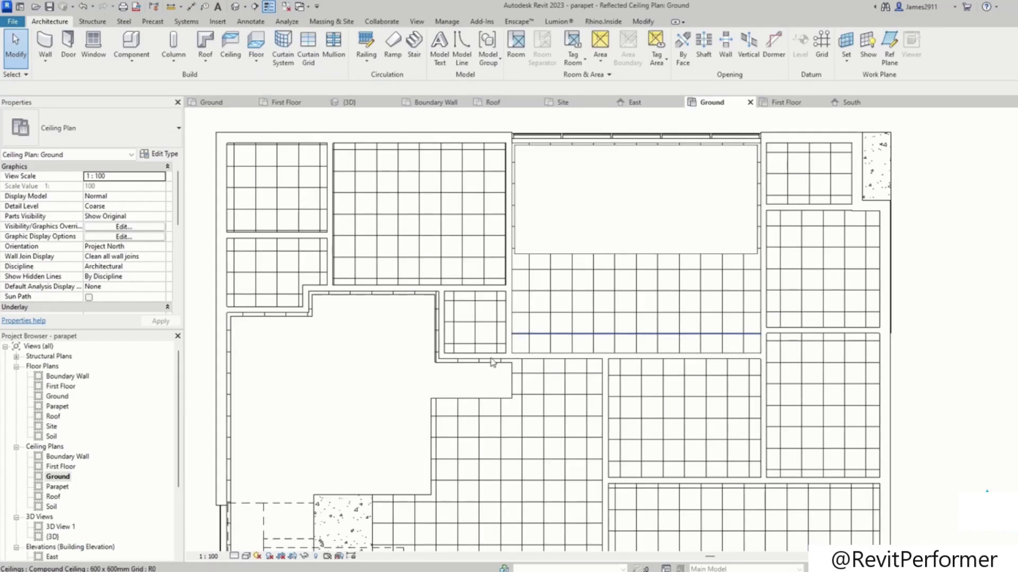
scroll(56, 493, "down", 3)
double_click(52, 486)
scroll(471, 442, "down", 5)
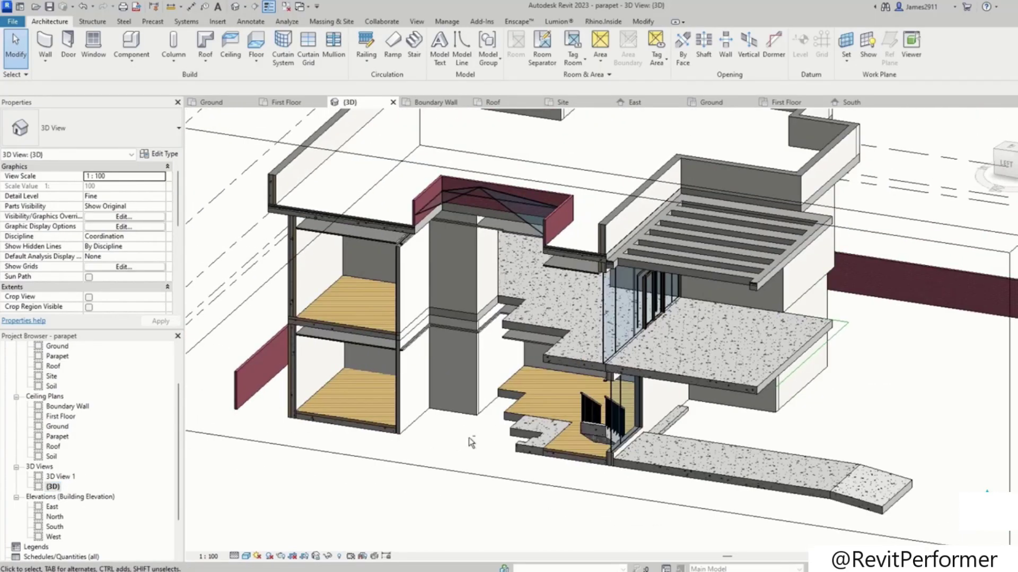
middle_click_drag(471, 443, 507, 338, "shift")
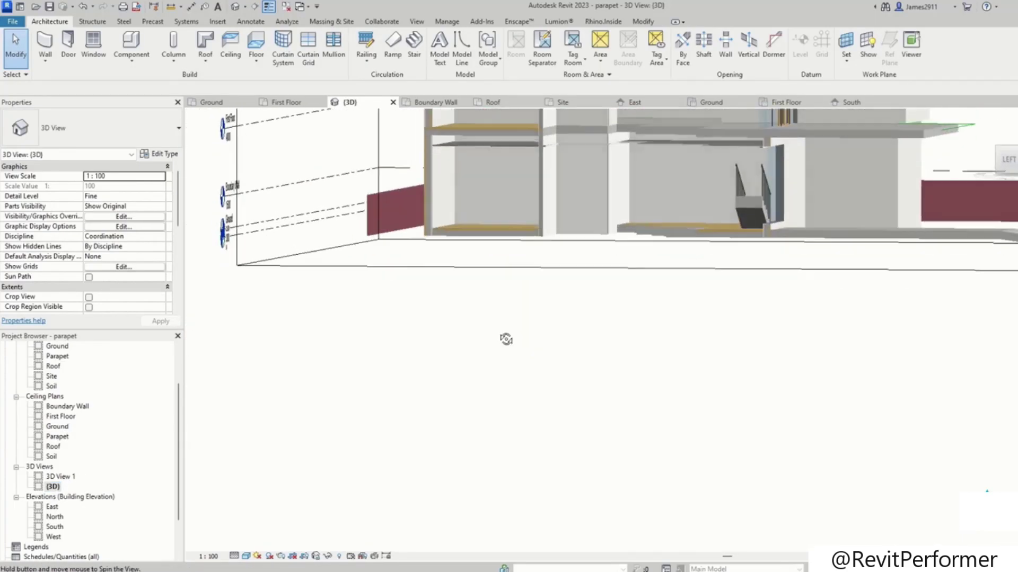
middle_click_drag(599, 181, 477, 418)
scroll(508, 278, "up", 4)
middle_click_drag(454, 307, 558, 329, "shift")
scroll(551, 371, "up", 4)
middle_click_drag(522, 376, 450, 395)
middle_click_drag(451, 395, 511, 345, "shift")
scroll(68, 427, "up", 3)
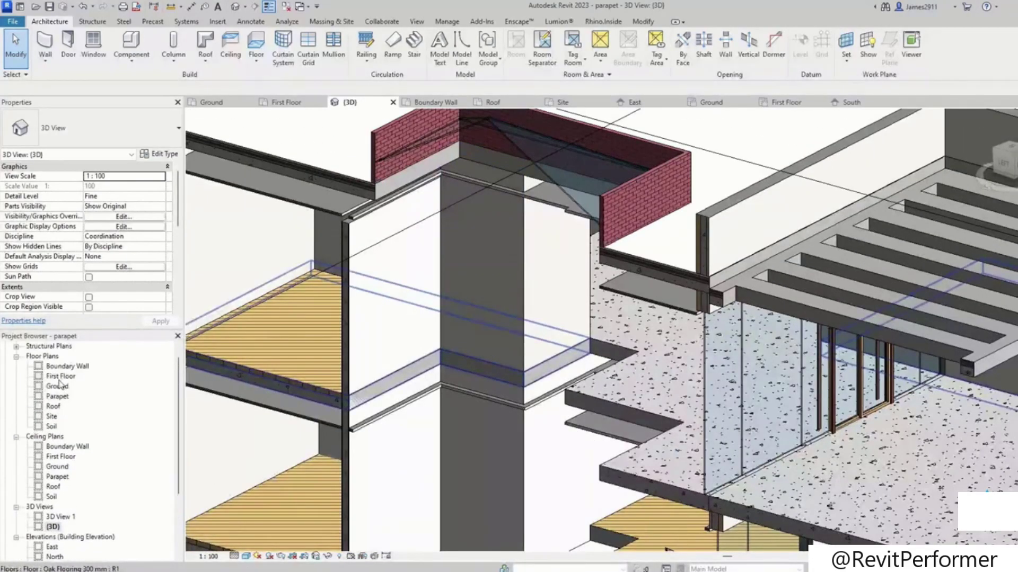
Step: On the First Floor floor plan, draw a detail line about 8465 mm long diagonally from the staircase corner across the adjacent double-height opening
double_click(59, 396)
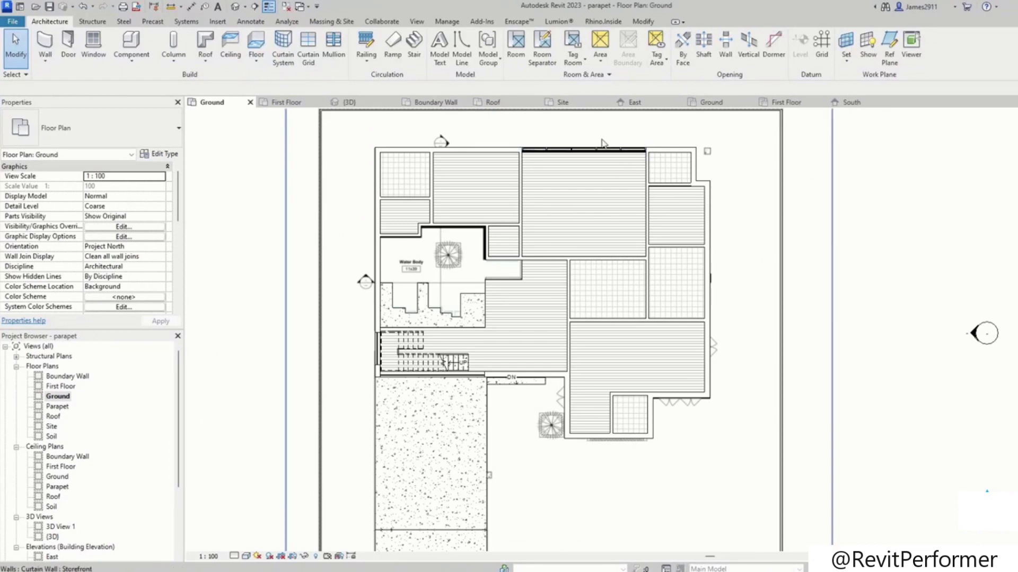
double_click(61, 387)
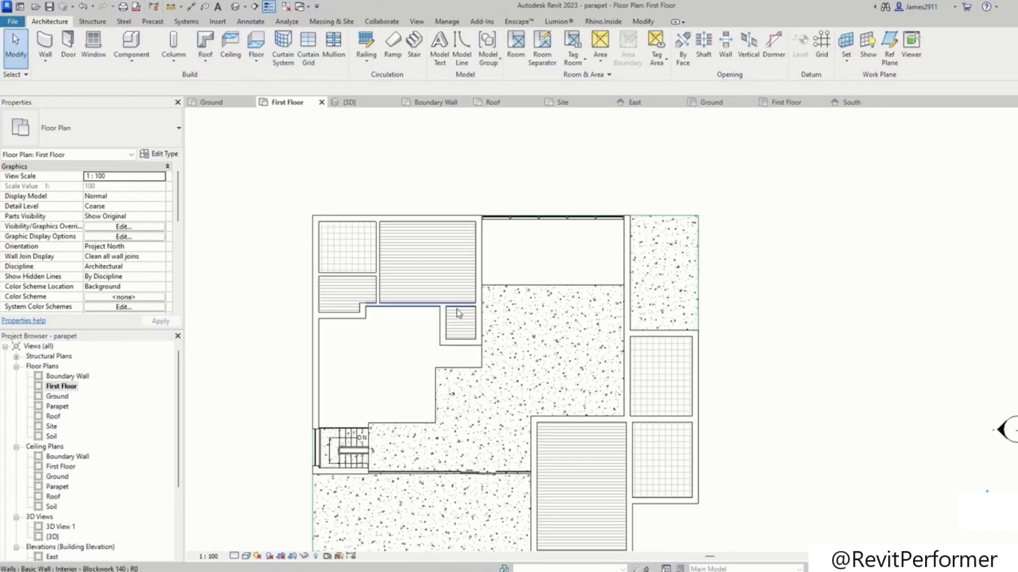
key("d")
key("l")
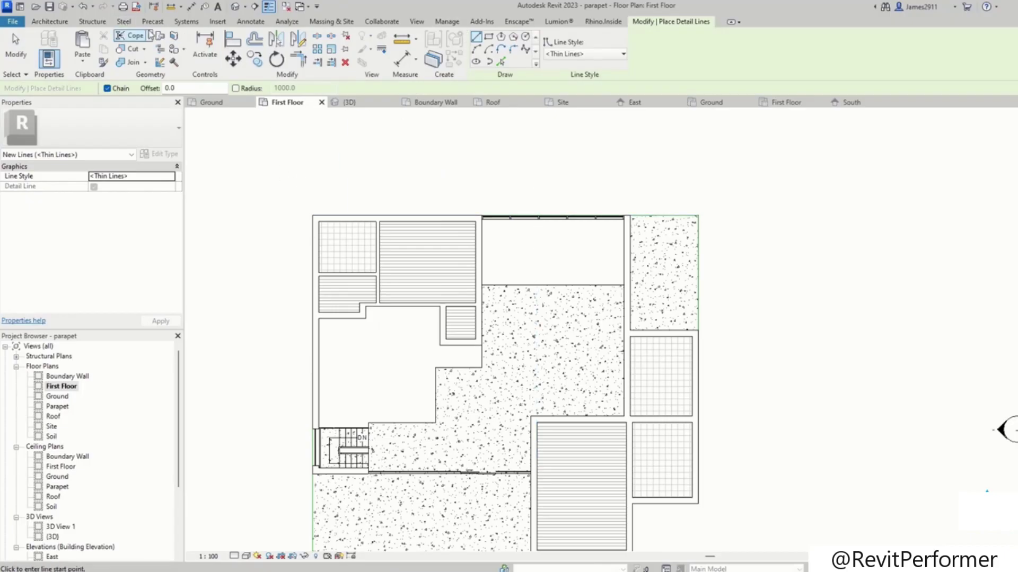
left_click(250, 21)
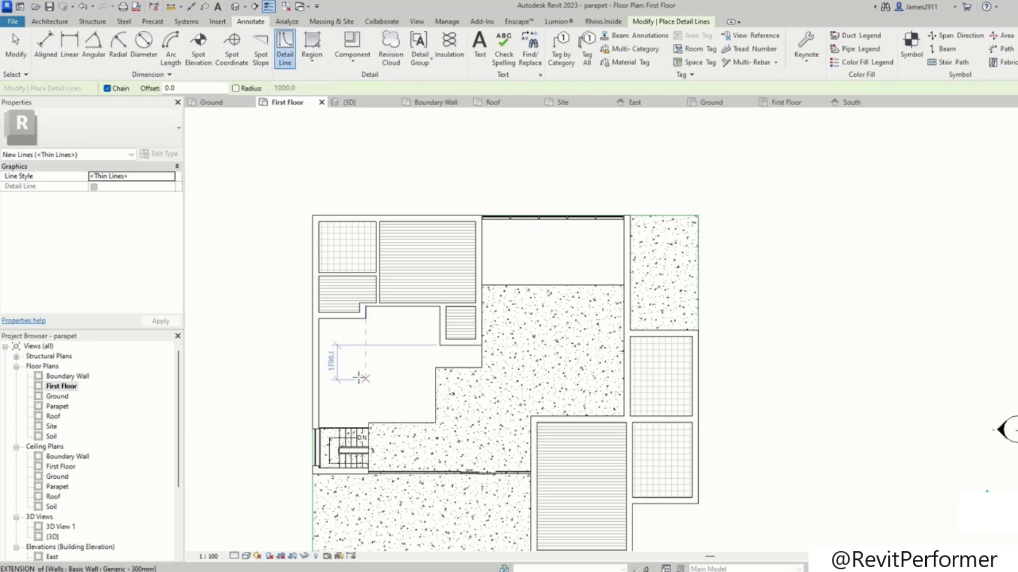
scroll(320, 427, "up", 5)
left_click(316, 427)
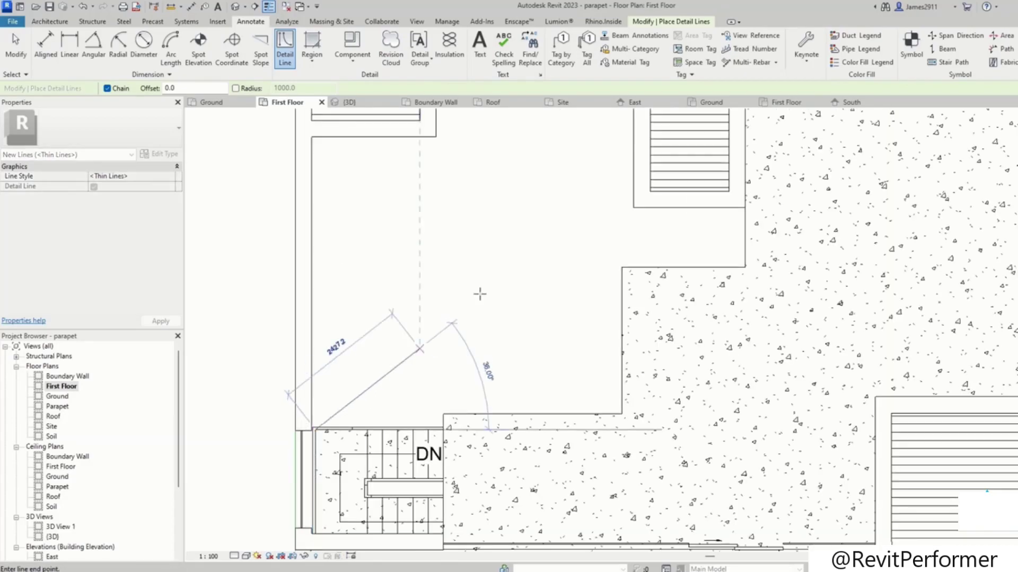
scroll(605, 185, "down", 1)
middle_click_drag(605, 185, 571, 291)
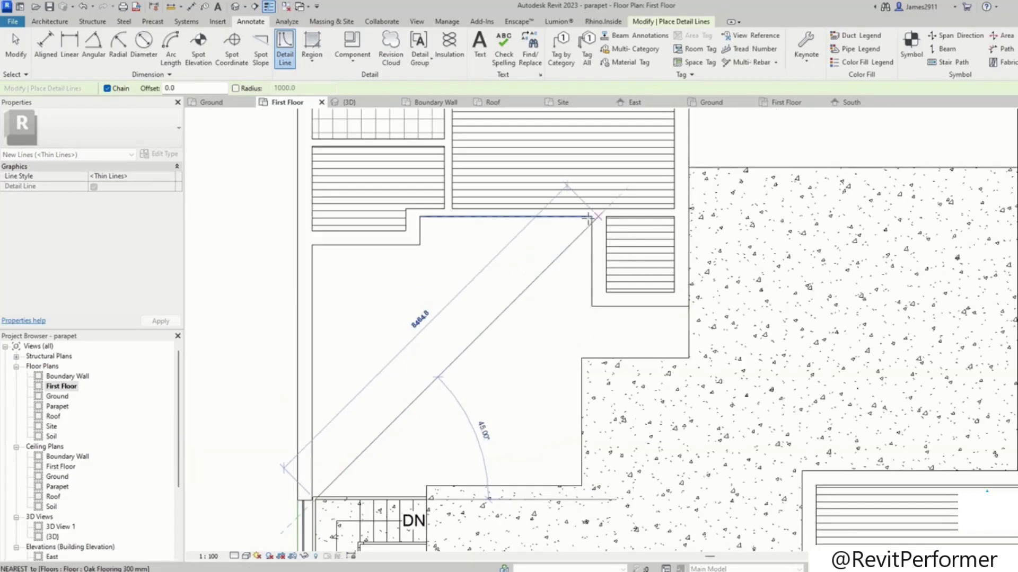
scroll(587, 218, "up", 2)
left_click(595, 216)
Step: Draw the opposite diagonal detail line from the lower-right to the upper-left corner of the opening beside the staircase
scroll(511, 391, "up", 3)
middle_click_drag(511, 390, 491, 248)
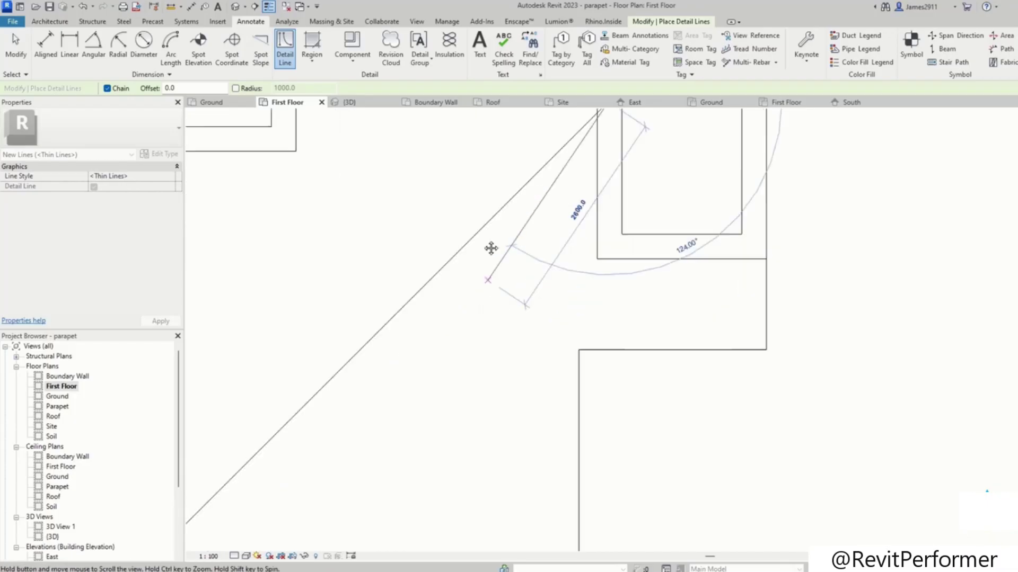
scroll(491, 248, "down", 4)
scroll(473, 284, "up", 3)
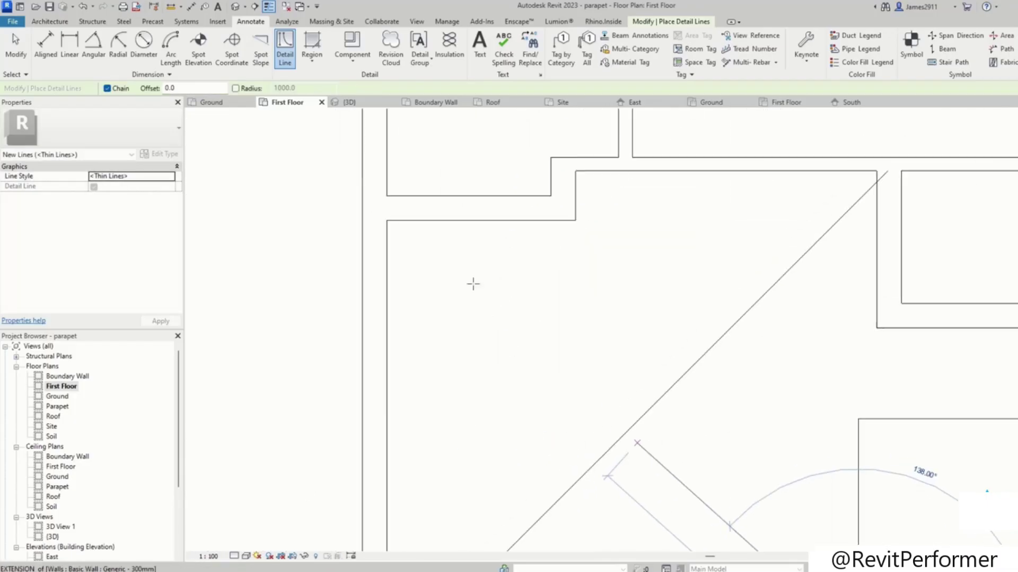
left_click(387, 220)
key("Escape")
Step: Draw two crossing diagonal detail lines, each about 7665 mm long, corner to corner over the upper double-height opening
middle_click_drag(770, 238, 275, 428)
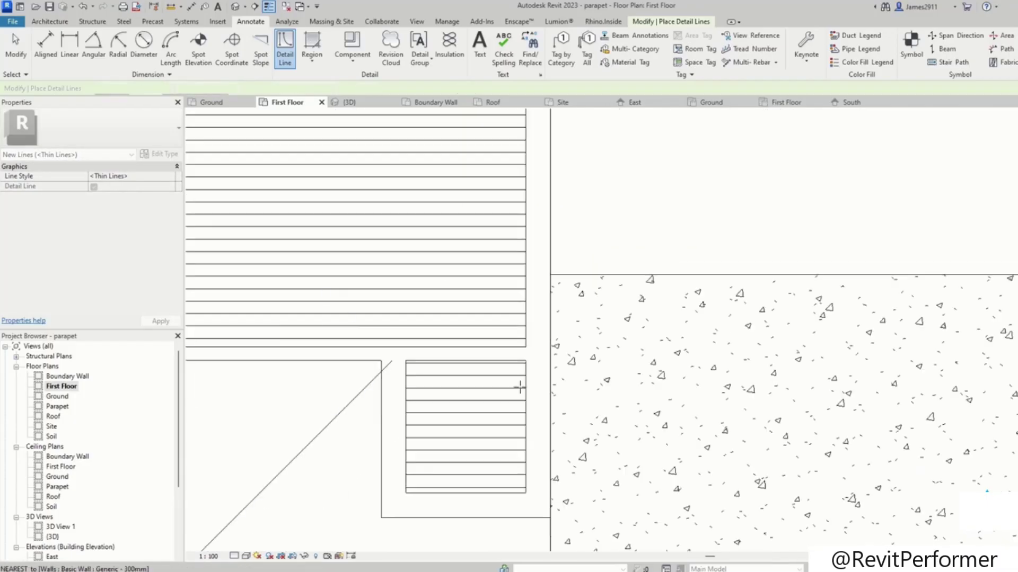
middle_click_drag(519, 387, 438, 459)
left_click(363, 471)
left_click(859, 234)
key("Escape")
left_click(862, 472)
left_click(363, 237)
key("Escape")
key("Escape")
Step: Set the line style of the two diagonals in the opening beside the staircase to <Hidden Lines>
left_click_drag(638, 291, 570, 386)
scroll(568, 388, "down", 3)
middle_click_drag(451, 456, 616, 309)
scroll(616, 309, "down", 2)
left_click_drag(587, 316, 511, 414)
middle_click_drag(622, 329, 545, 414)
scroll(545, 415, "down", 1)
left_click(522, 55)
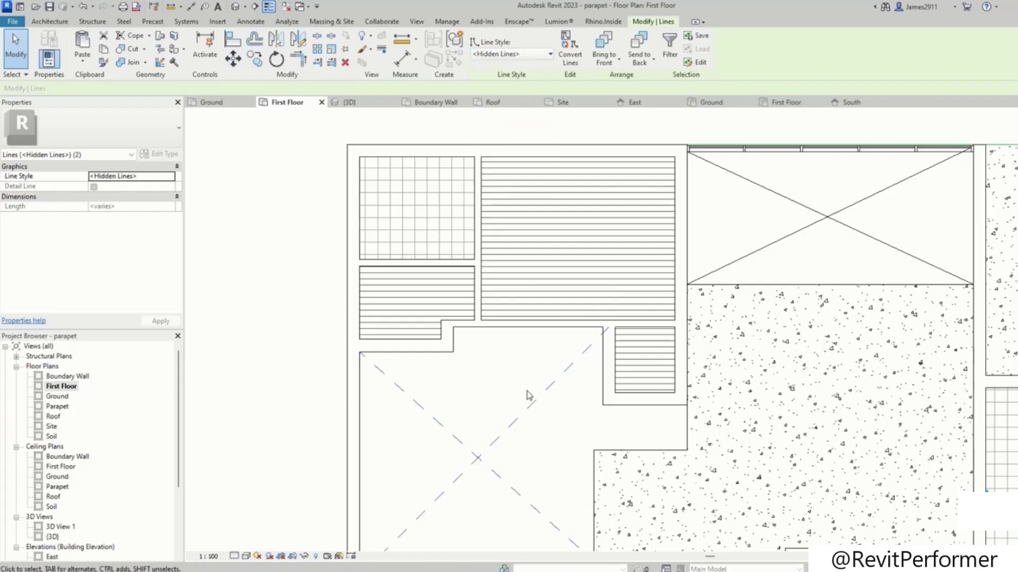
Step: Set the line style of the two diagonals in the upper double-height opening to <Hidden Lines>
left_click_drag(846, 183, 789, 252)
left_click(522, 54)
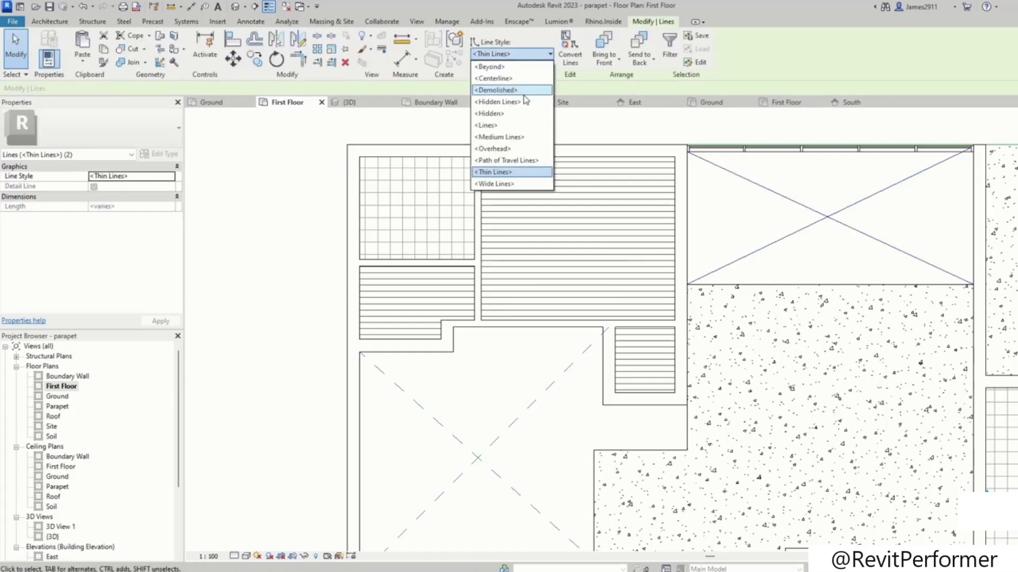
left_click(514, 104)
left_click(541, 438)
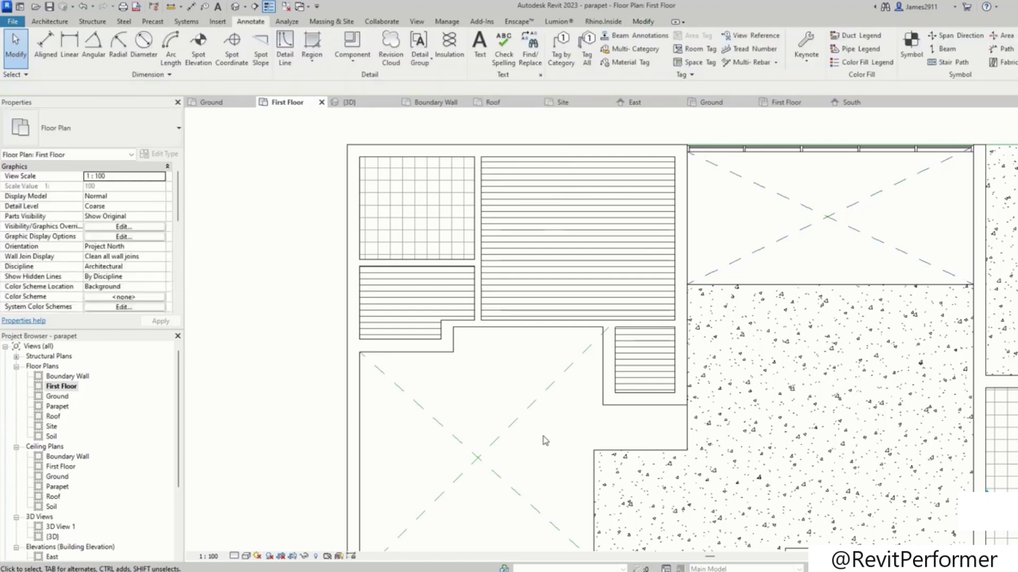
Step: Select all four diagonals over both double-height openings and set their line style to <Hidden>
middle_click_drag(541, 438, 547, 383)
left_click_drag(847, 126, 823, 187)
left_click_drag(497, 359, 454, 434, "ctrl")
left_click(540, 53)
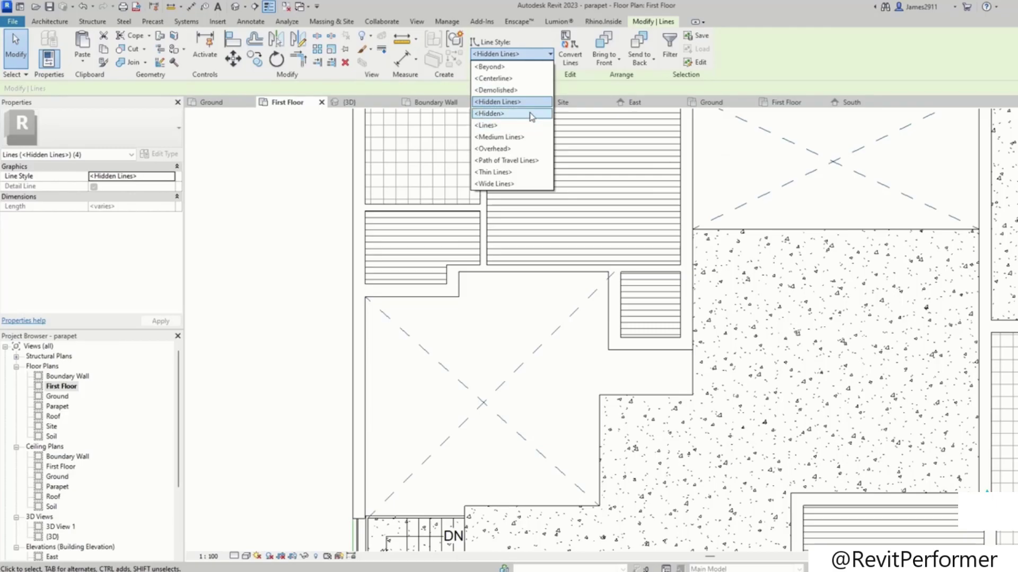
left_click(529, 113)
key("Escape")
Step: Copy the four diagonals of both openings and paste them aligned into the Floor Plan: Ground view
scroll(613, 313, "down", 3)
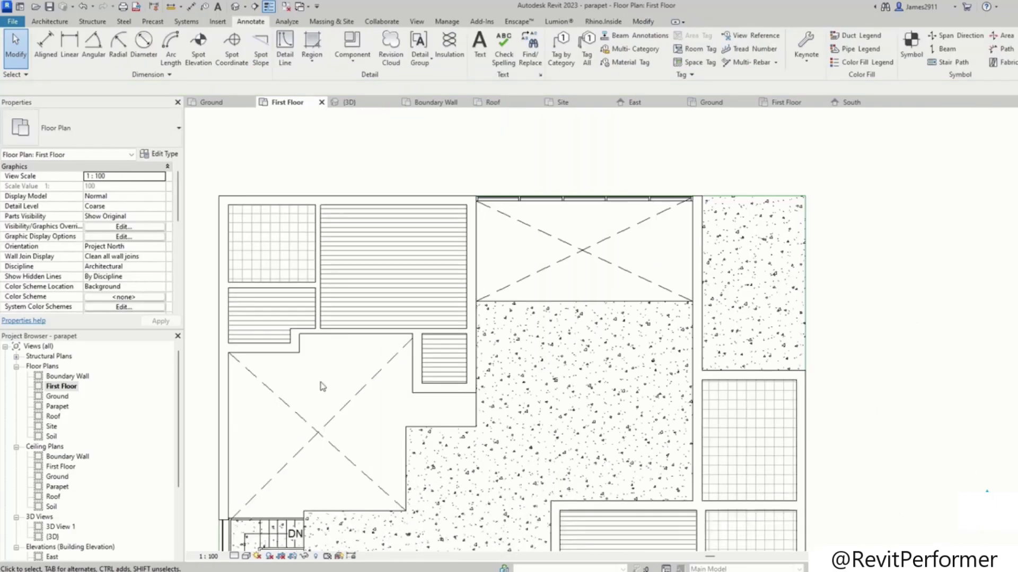
left_click(602, 243)
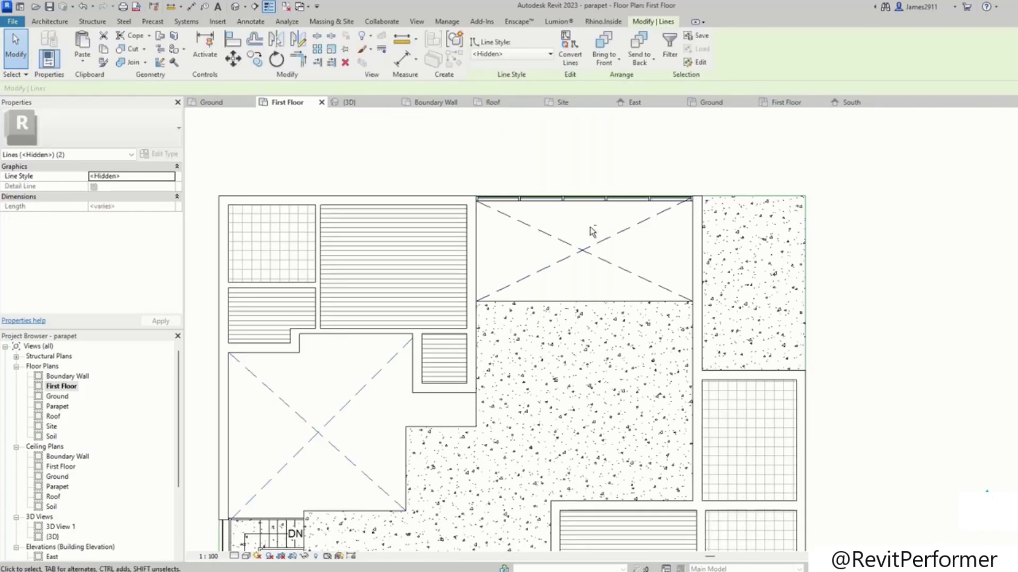
scroll(592, 231, "up", 4)
key("Escape")
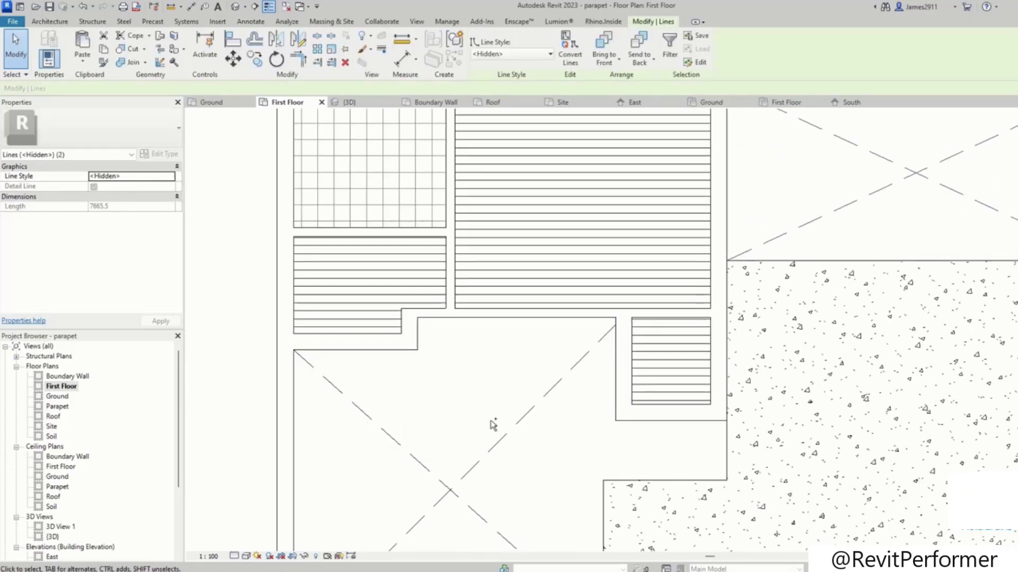
left_click_drag(493, 424, 408, 545, "ctrl")
left_click(82, 61)
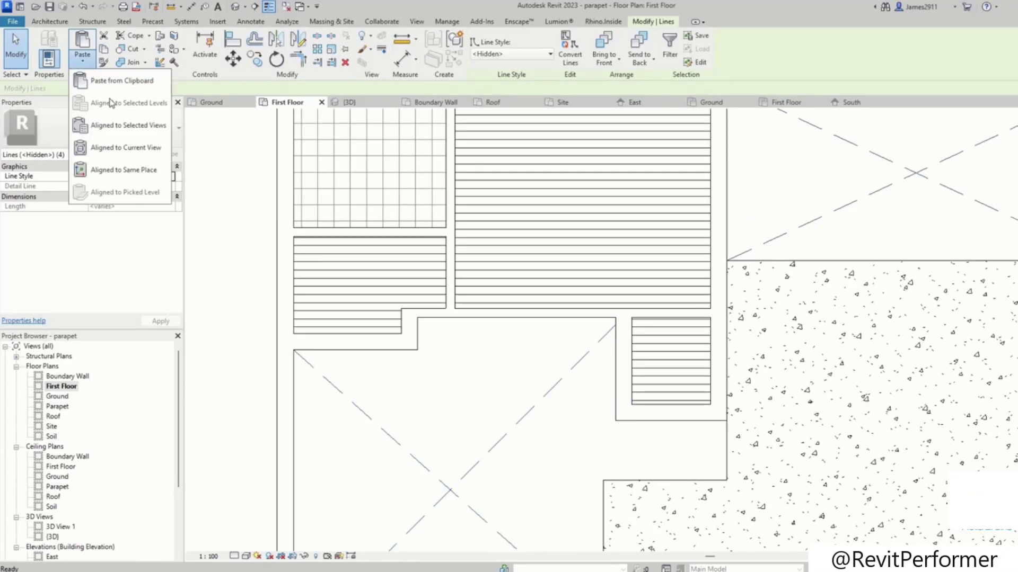
left_click(112, 131)
left_click(507, 236)
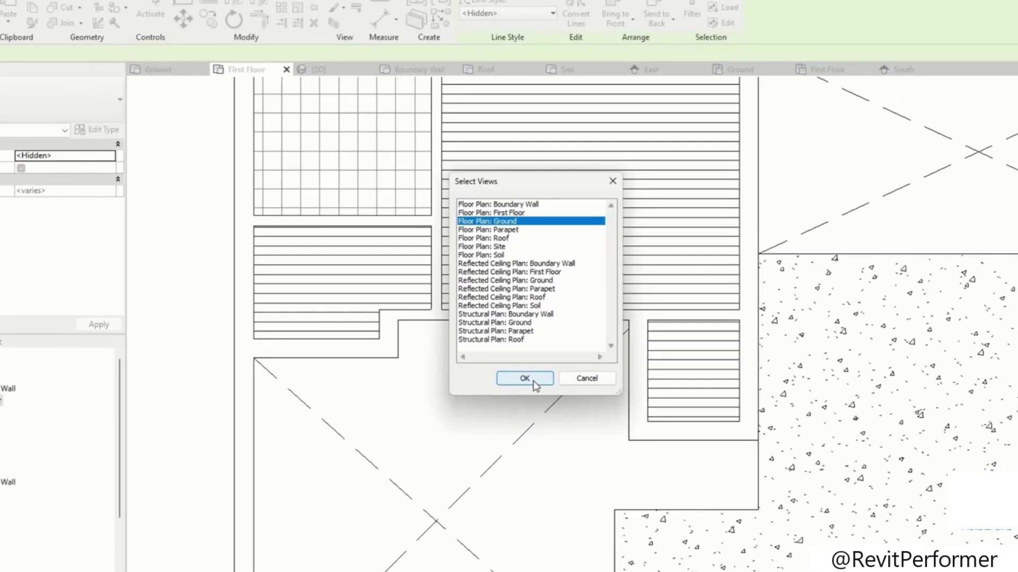
left_click(532, 448)
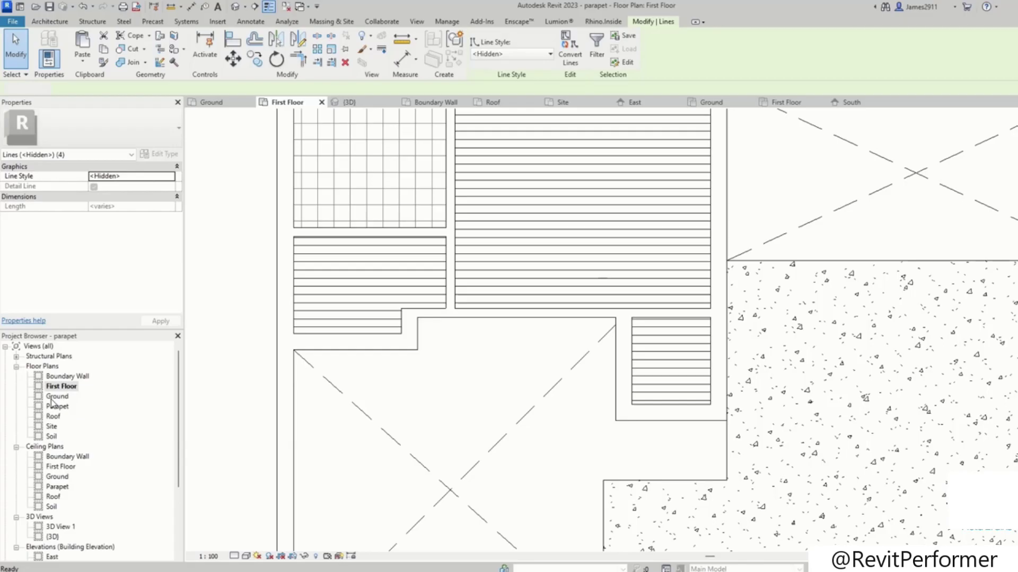
Step: On the Ground floor plan, draw a detail line about 6954 mm long joining the lower ends of the upper opening's diagonals
double_click(54, 397)
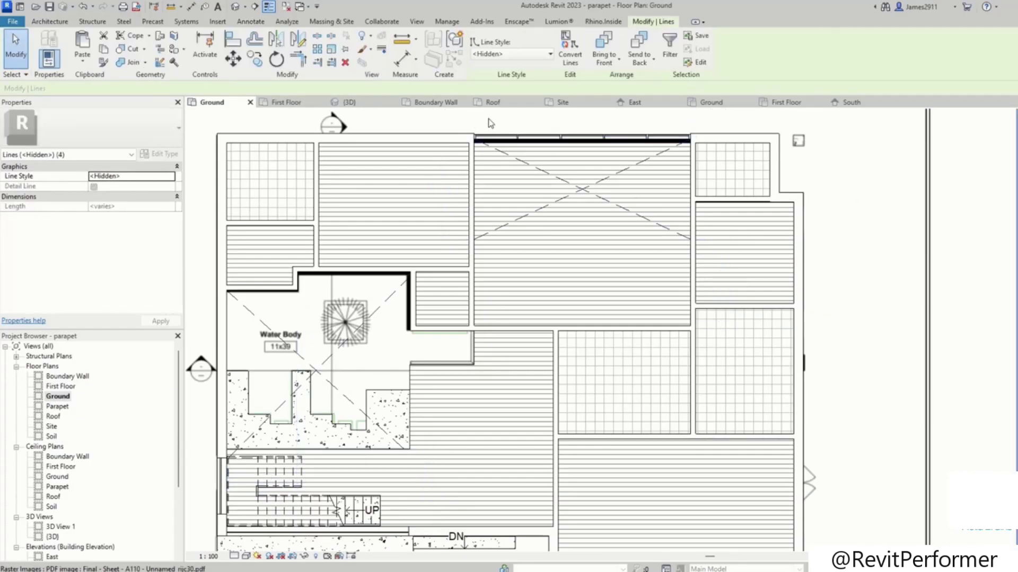
left_click(864, 175)
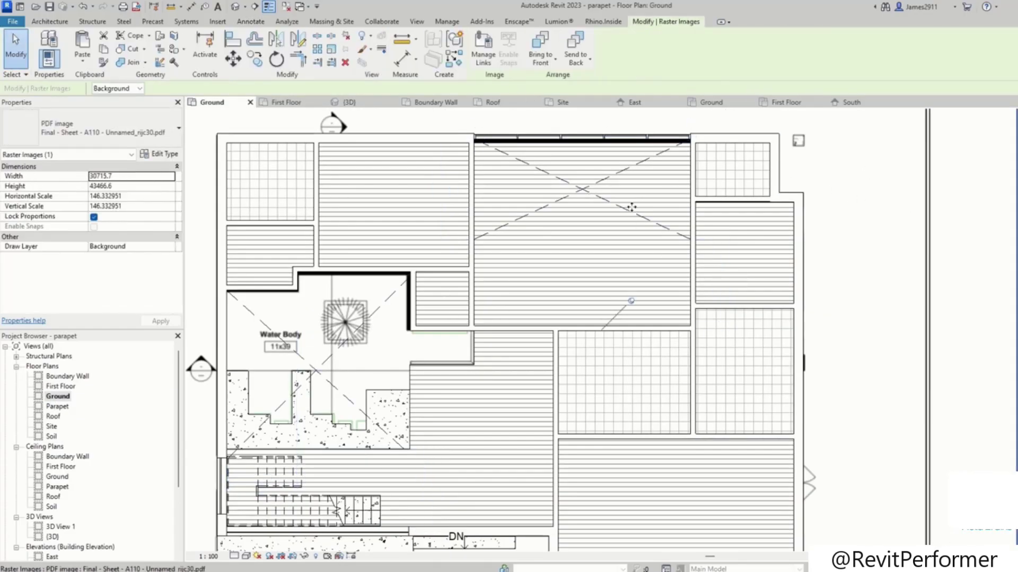
key("Escape")
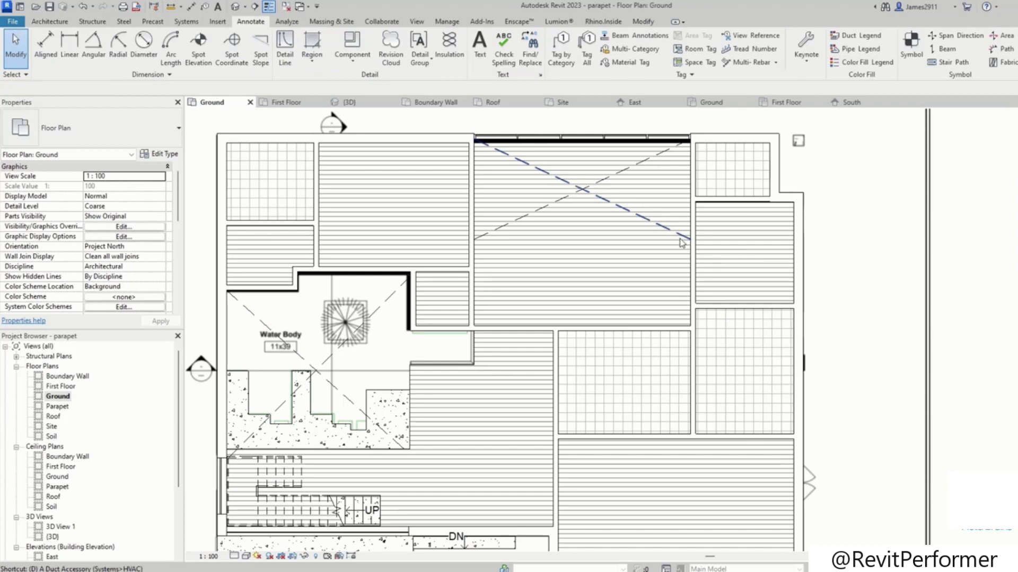
scroll(686, 240, "up", 2)
key("l")
left_click(690, 240)
left_click(361, 239)
key("Escape")
key("Escape")
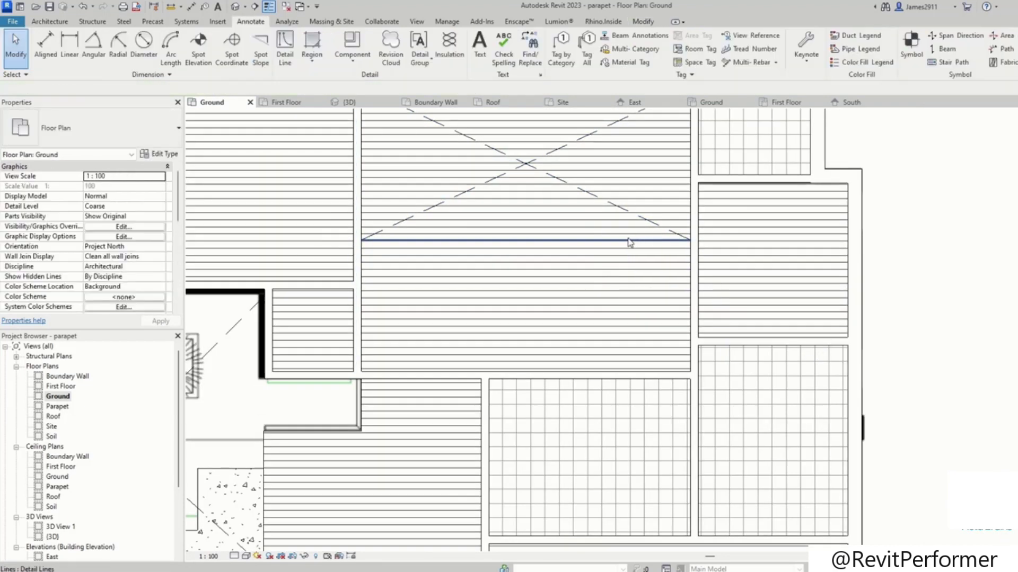
Step: Set the line style of the horizontal detail line below the upper cross to <Hidden>
left_click(630, 241)
left_click(524, 55)
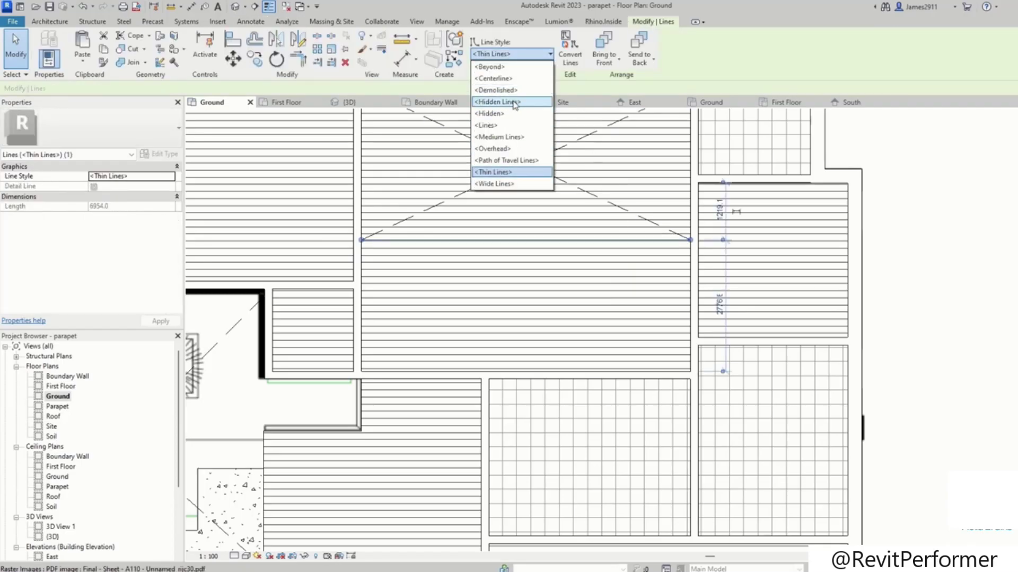
left_click(504, 114)
left_click(915, 269)
Step: Hide the underlying PDF image element in the Ground floor plan view
scroll(915, 268, "down", 2)
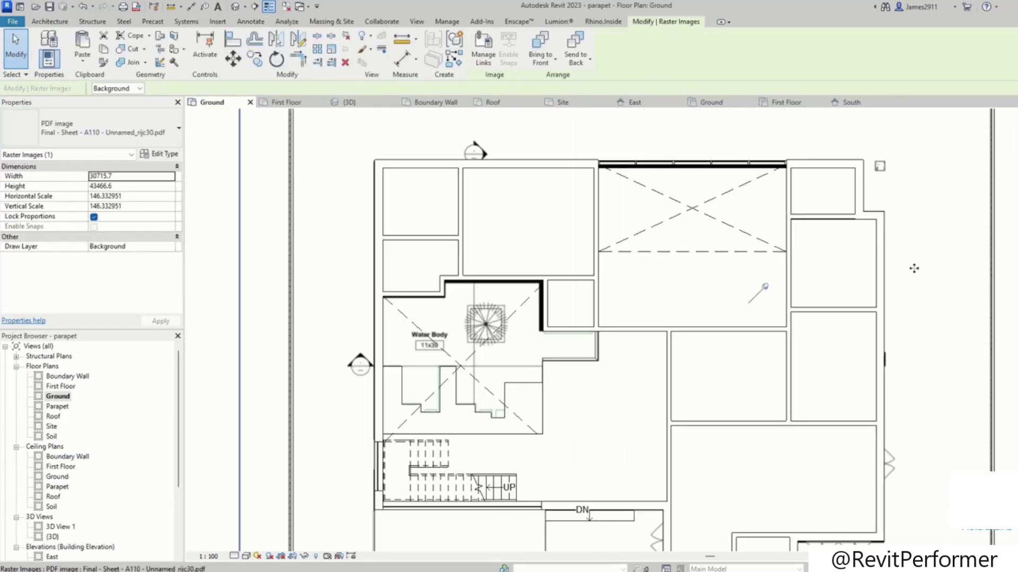
scroll(670, 215, "down", 3)
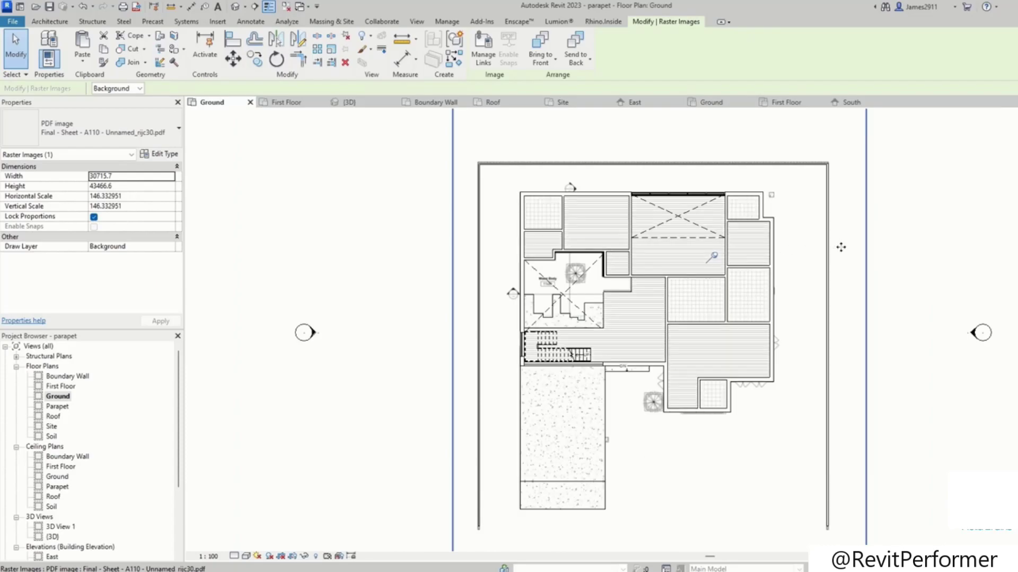
key("Escape")
left_click(868, 253)
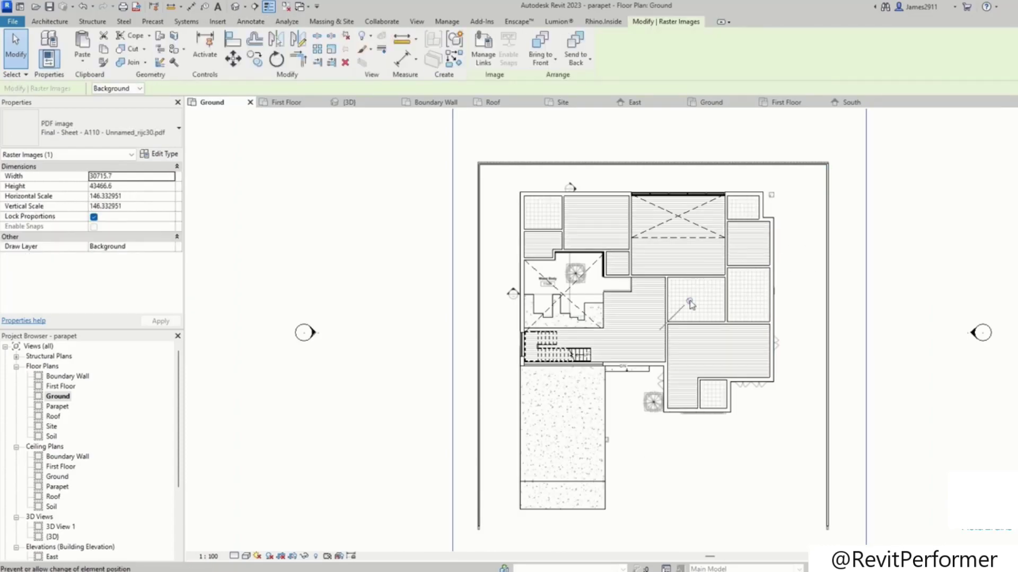
scroll(856, 313, "down", 1)
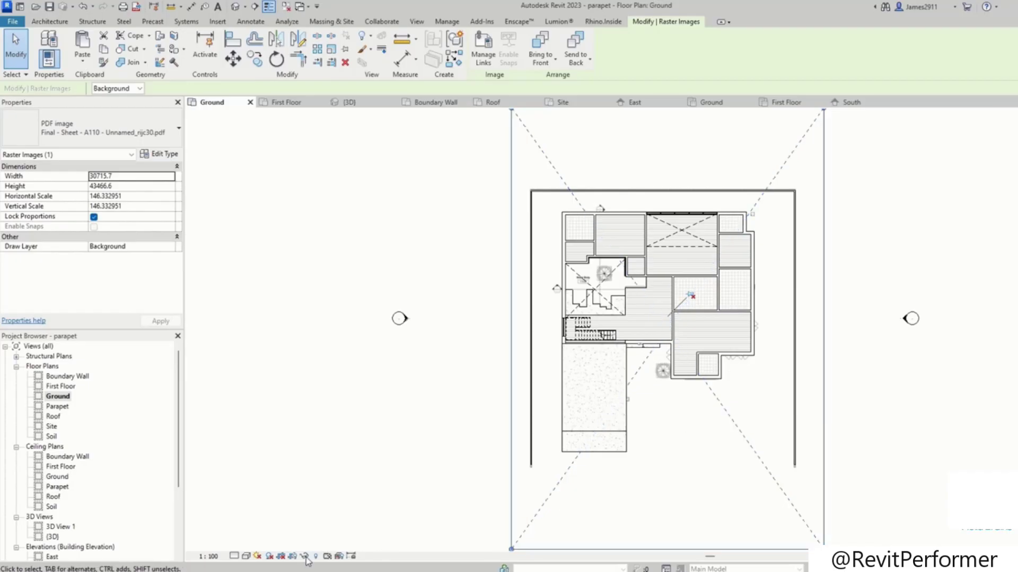
left_click(362, 35)
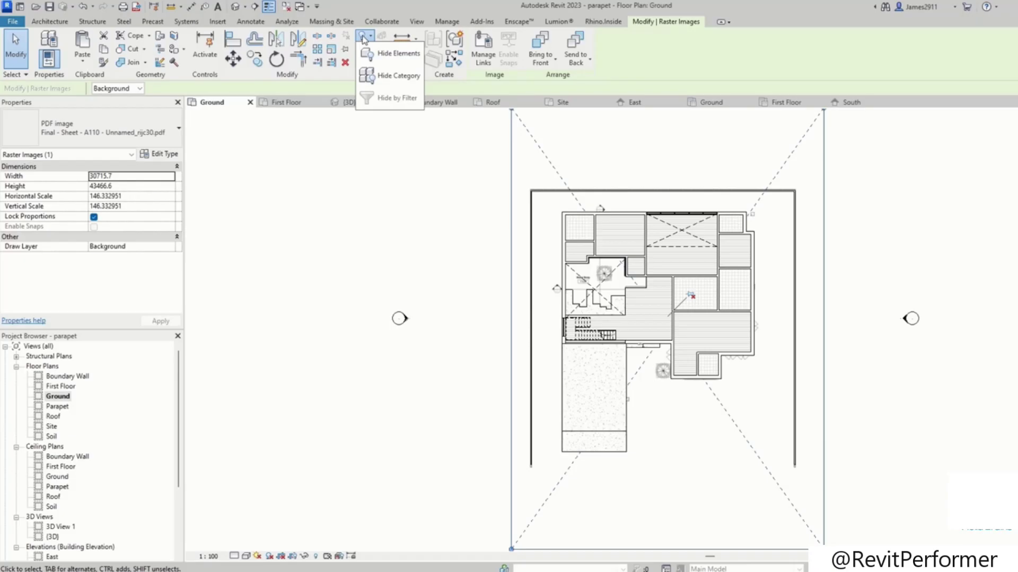
left_click(398, 53)
scroll(798, 261, "up", 6)
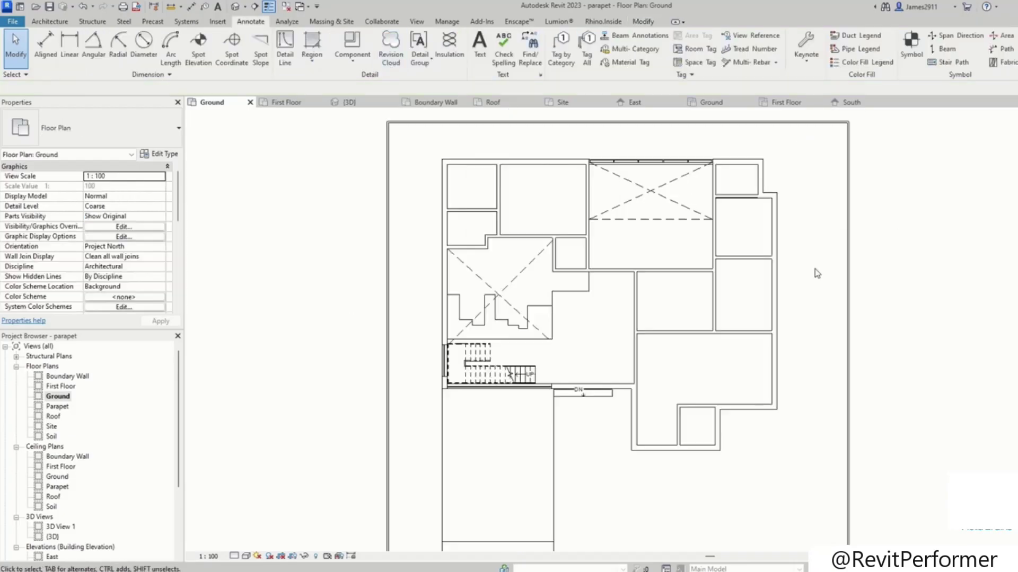